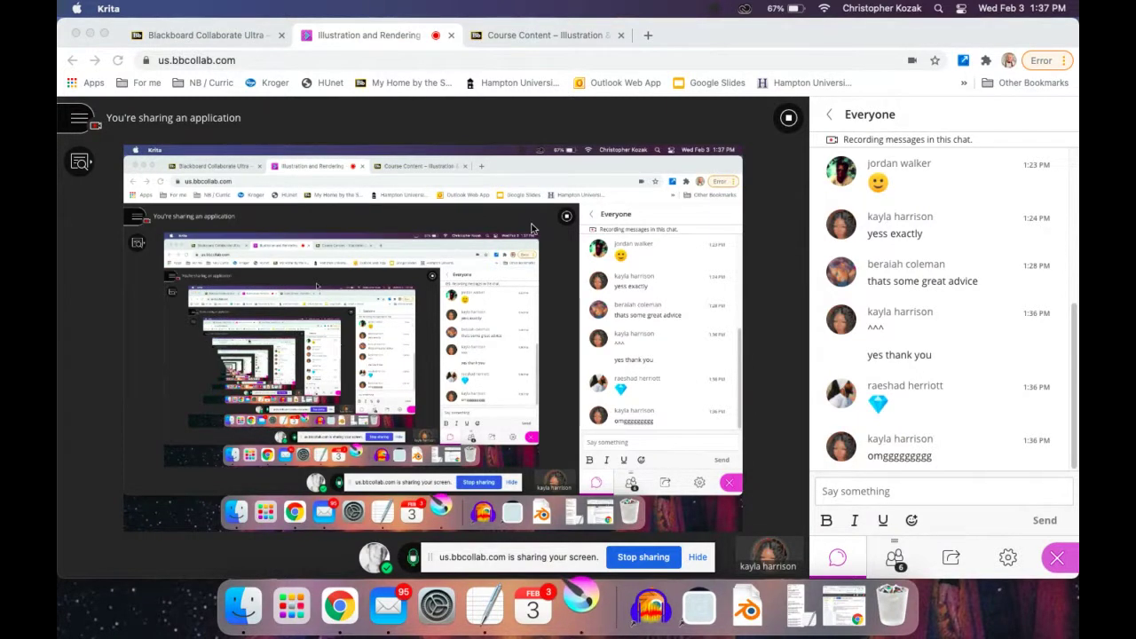
Search Google for "kill bill" in a new browser tab and show the image results.
{"action": "left_click", "coordinate": [643, 37]}
{"action": "left_click", "coordinate": [646, 39]}
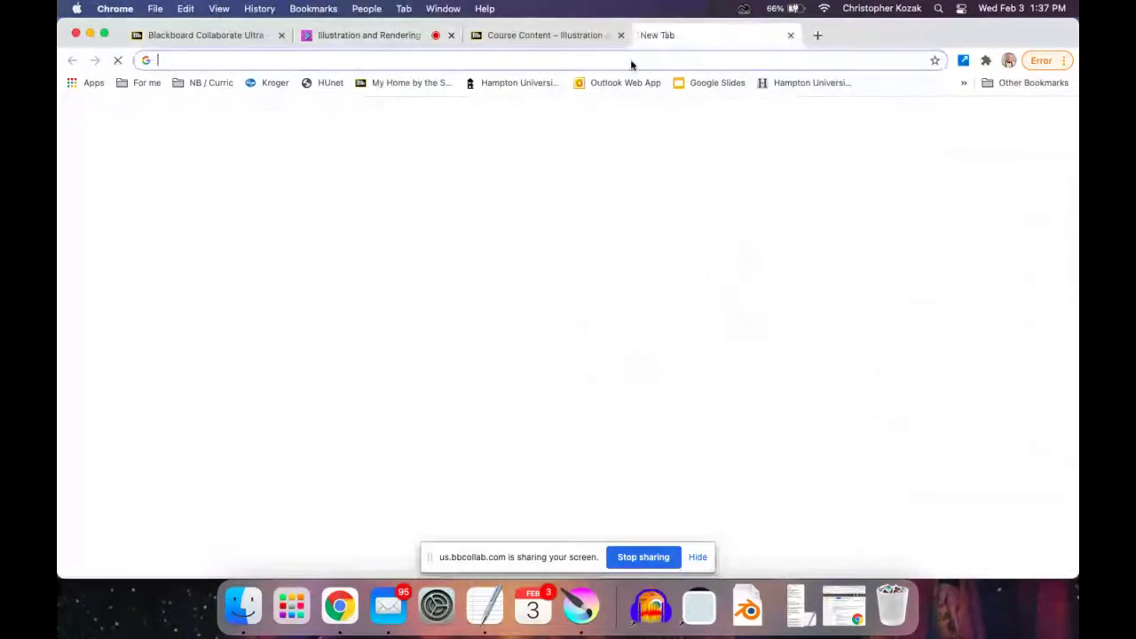
{"action": "left_click", "coordinate": [399, 34]}
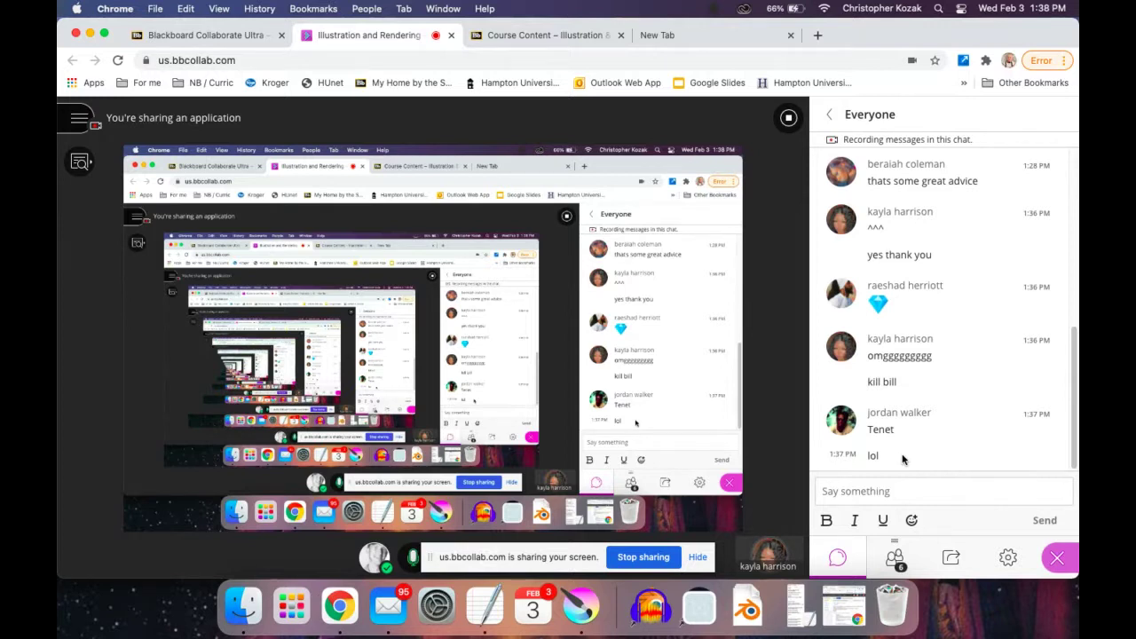
{"action": "left_click", "coordinate": [678, 35]}
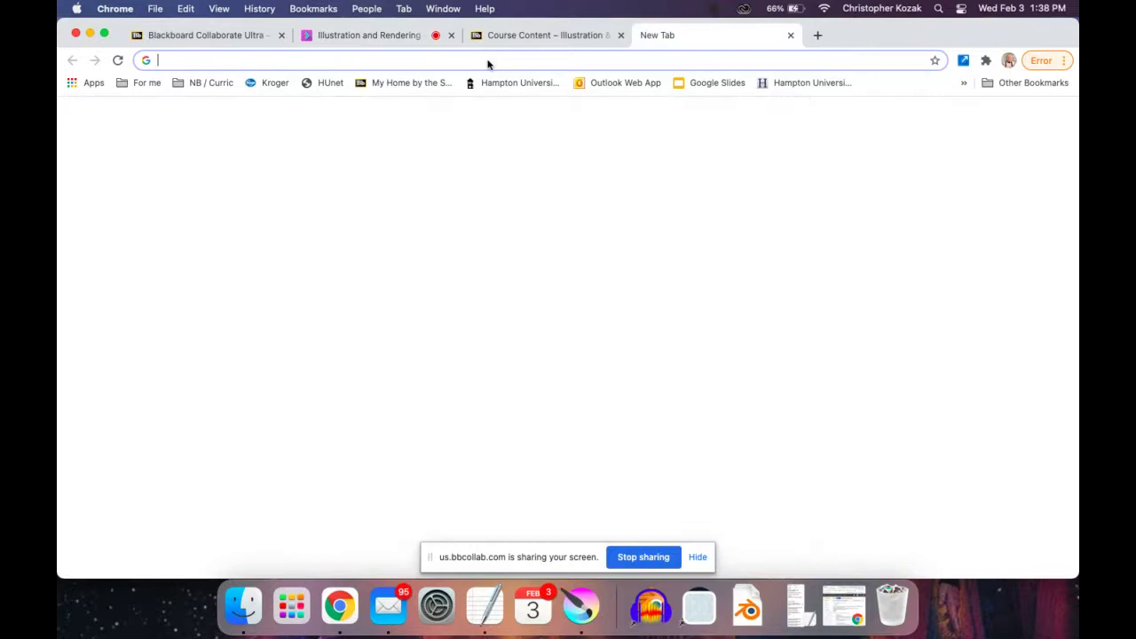
{"action": "type", "text": "kill "}
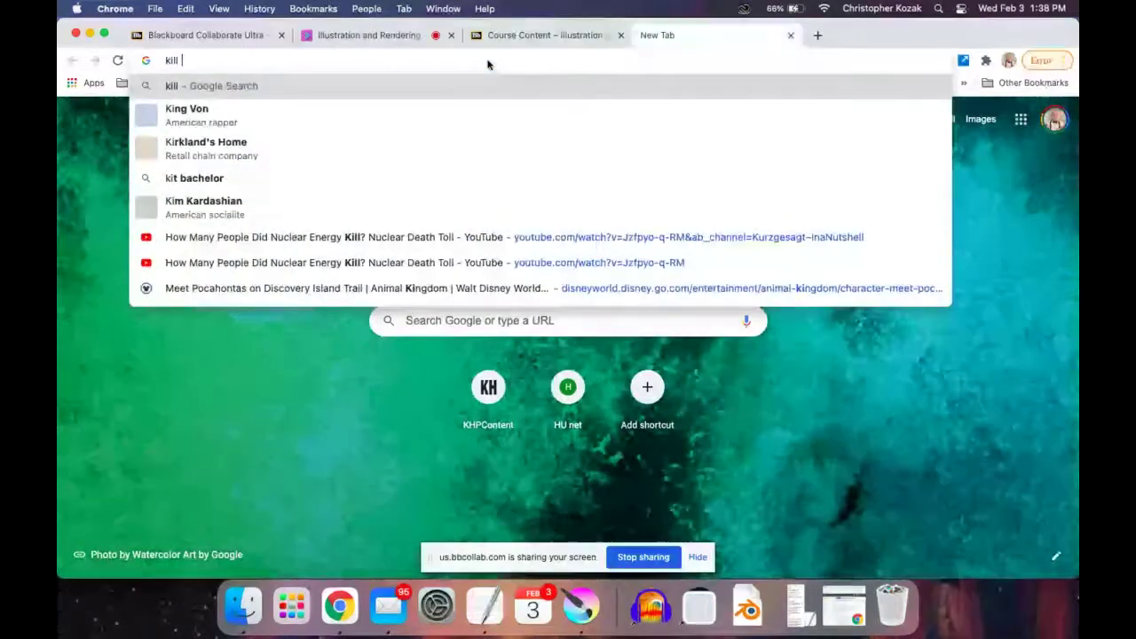
{"action": "type", "text": "bill"}
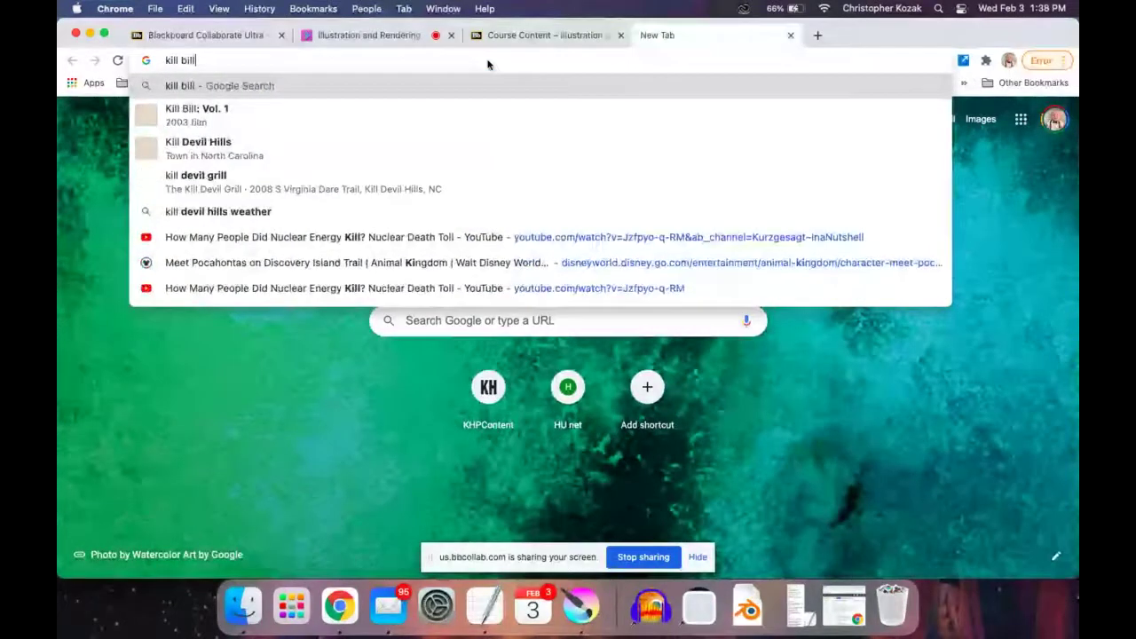
{"action": "key", "text": "Return"}
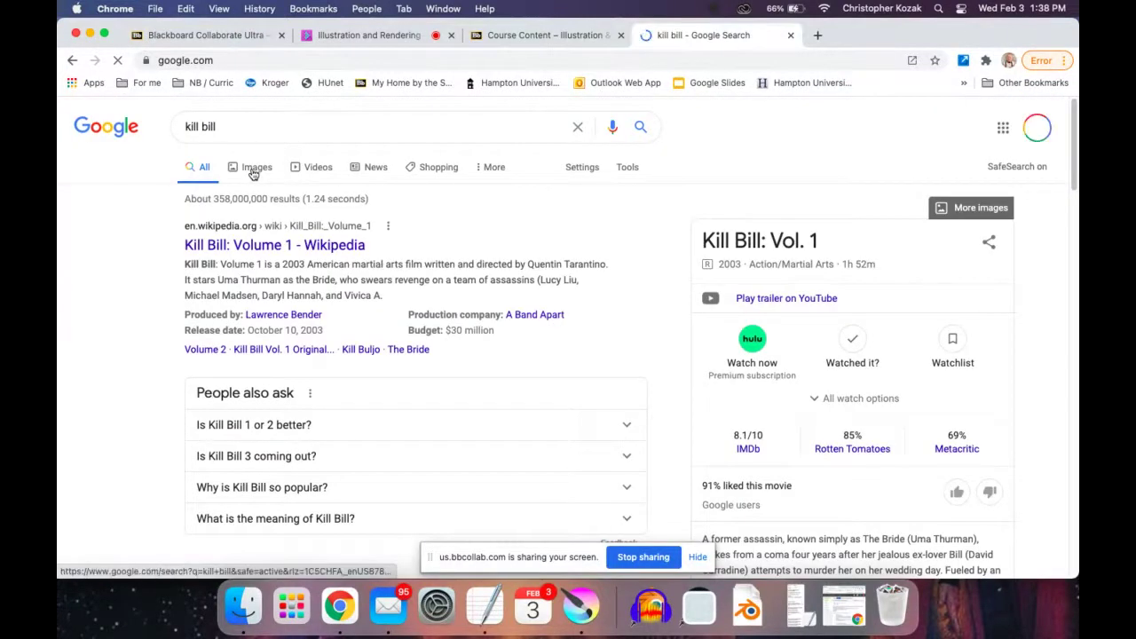
{"action": "left_click", "coordinate": [253, 170]}
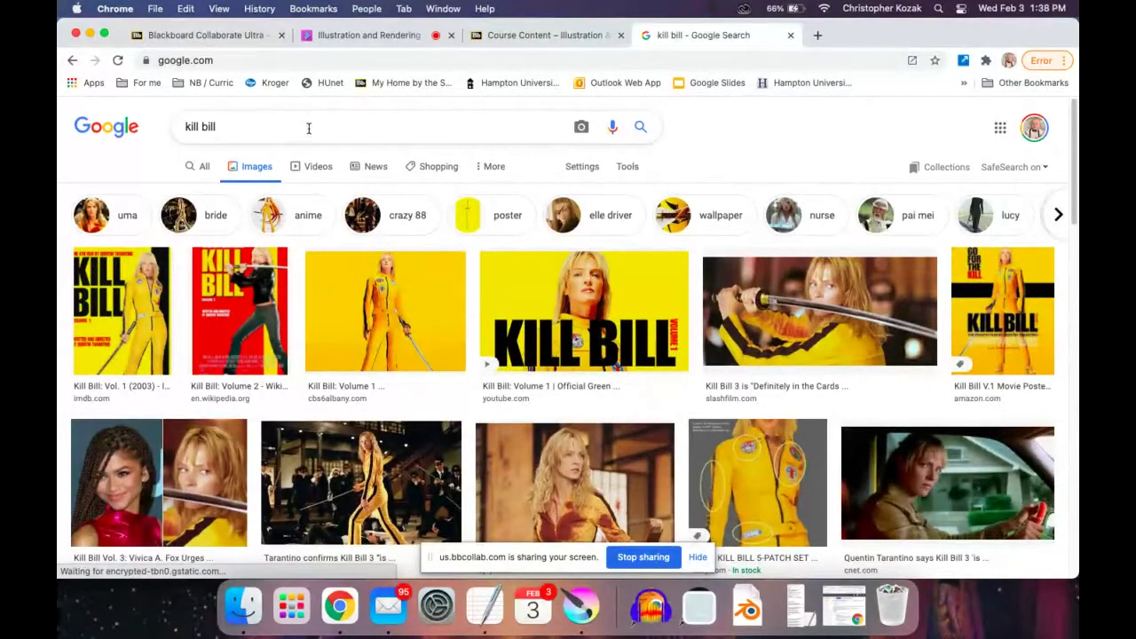
Browse the Kill Bill image results for a dramatic still suitable as a painting reference.
{"action": "right_click", "coordinate": [615, 389]}
{"action": "scroll", "coordinate": [615, 389], "scroll_direction": "down", "scroll_amount": 1}
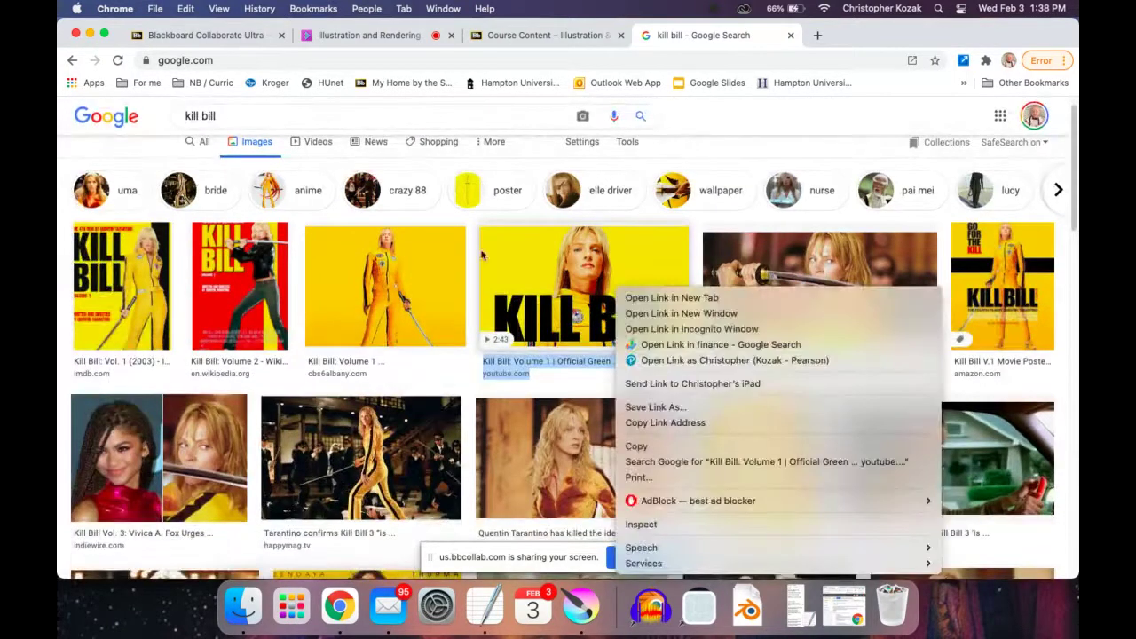
{"action": "key", "text": "Escape"}
{"action": "right_click", "coordinate": [482, 322]}
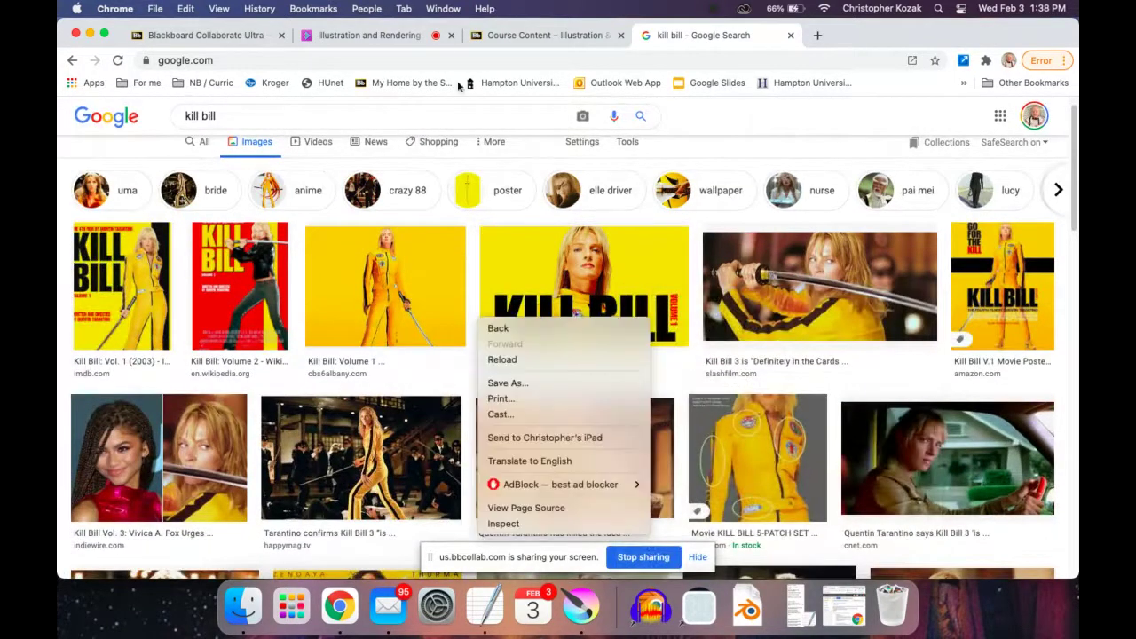
{"action": "key", "text": "Escape"}
{"action": "scroll", "coordinate": [473, 355], "scroll_direction": "down", "scroll_amount": 10}
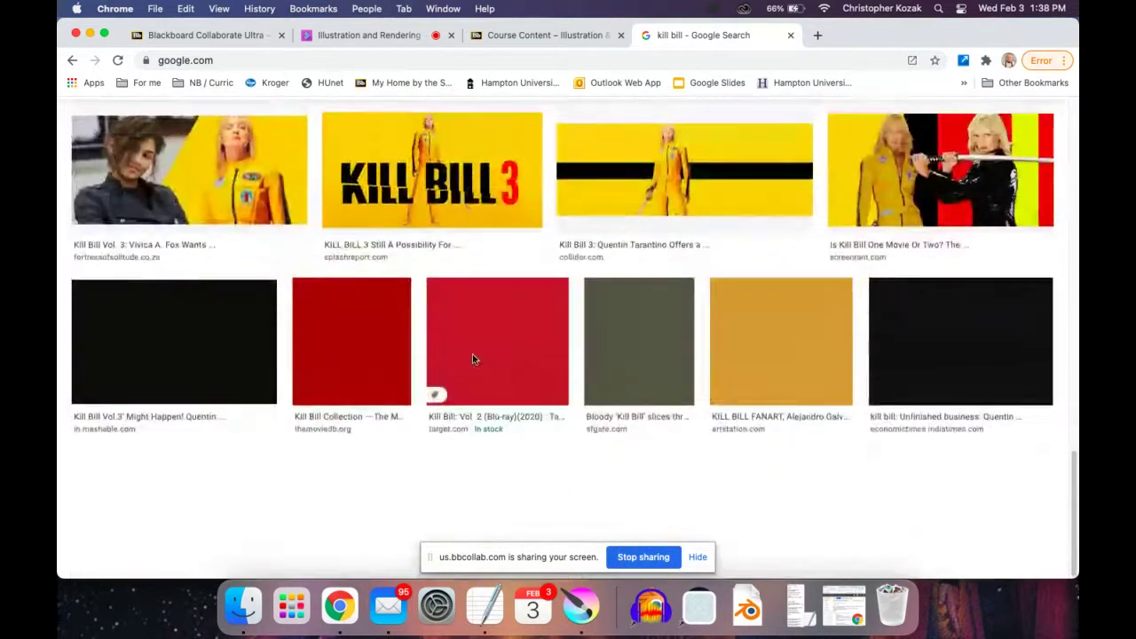
{"action": "scroll", "coordinate": [472, 354], "scroll_direction": "down", "scroll_amount": 1}
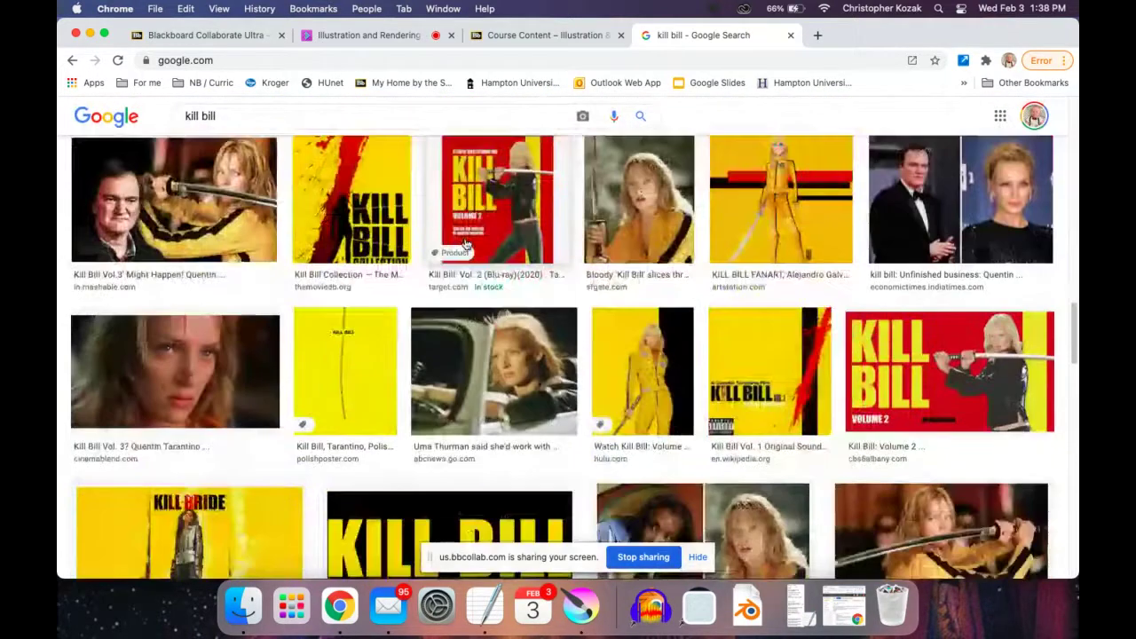
{"action": "scroll", "coordinate": [465, 243], "scroll_direction": "up", "scroll_amount": 10}
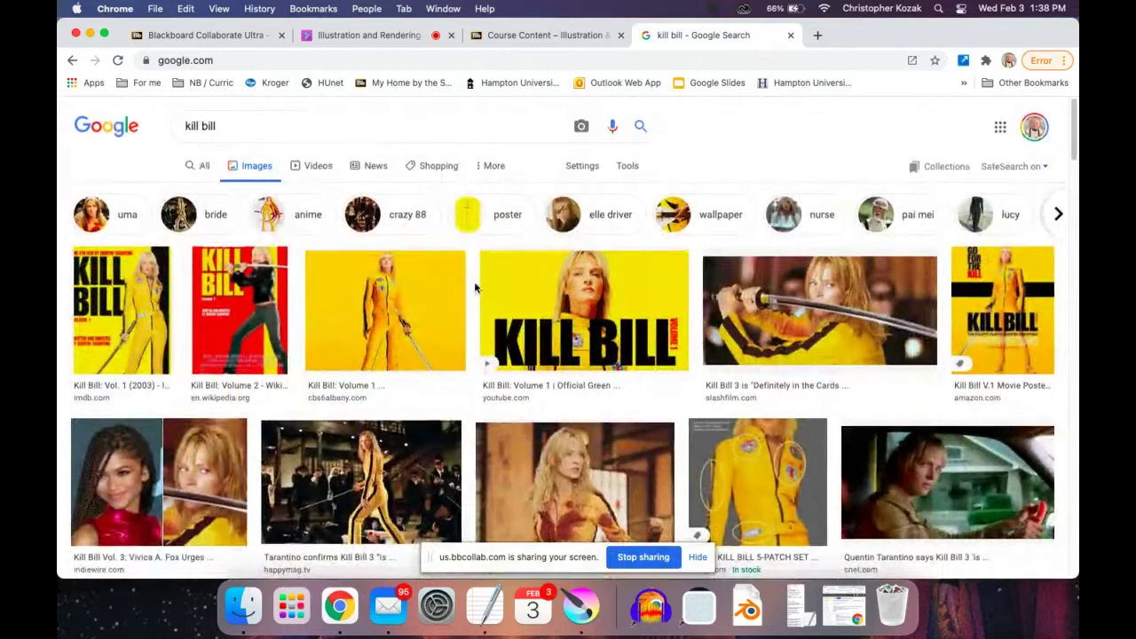
{"action": "scroll", "coordinate": [475, 287], "scroll_direction": "down", "scroll_amount": 5}
{"action": "scroll", "coordinate": [475, 288], "scroll_direction": "down", "scroll_amount": 5}
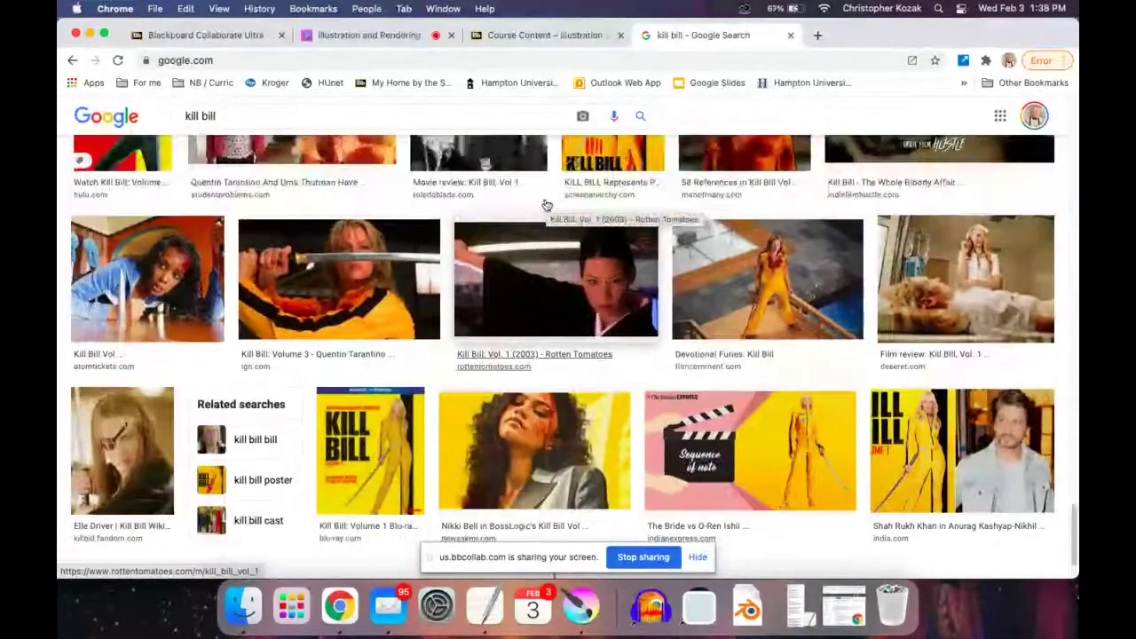
Open the Rotten Tomatoes "Kill Bill: Vol. 1 (2003)" sword still and save it to Downloads as v1.
{"action": "left_click", "coordinate": [545, 204]}
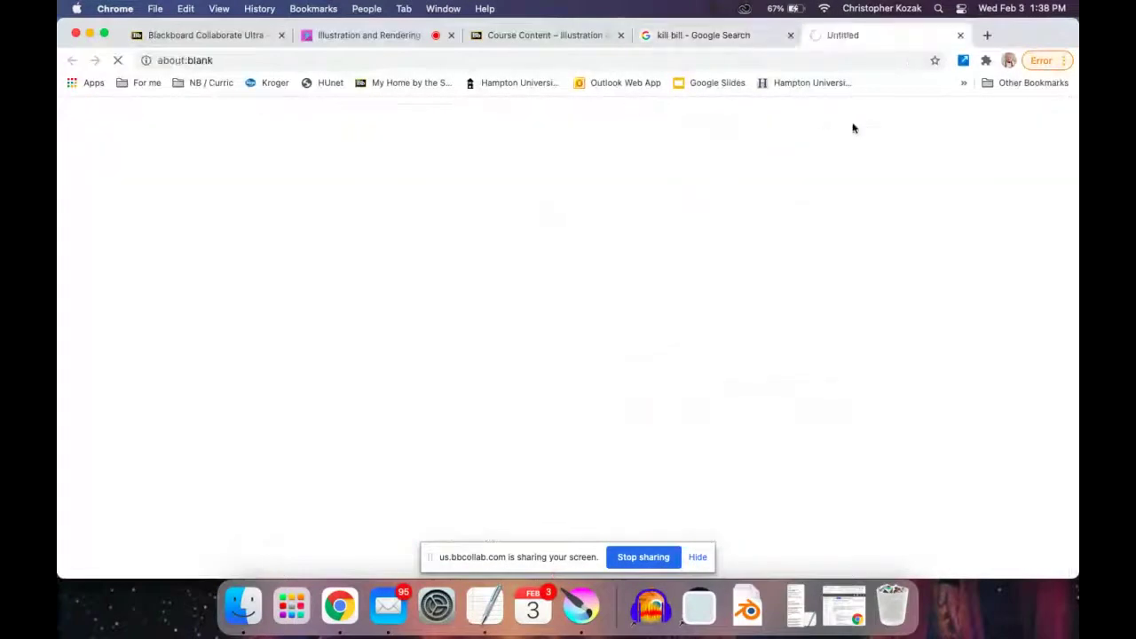
{"action": "left_click", "coordinate": [957, 35]}
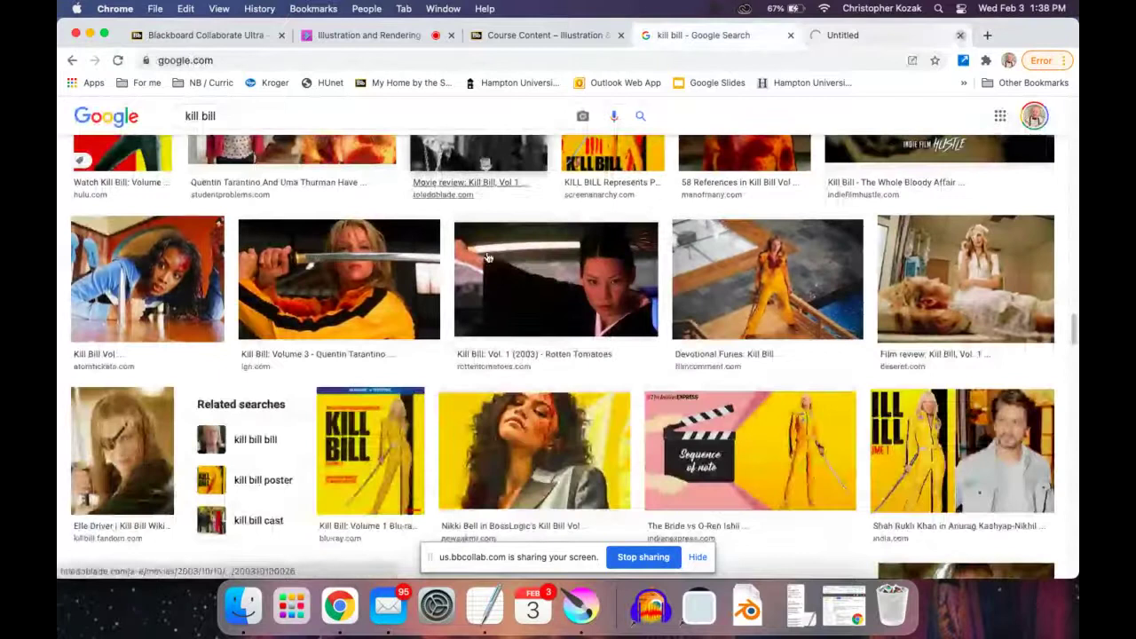
{"action": "left_click", "coordinate": [522, 291]}
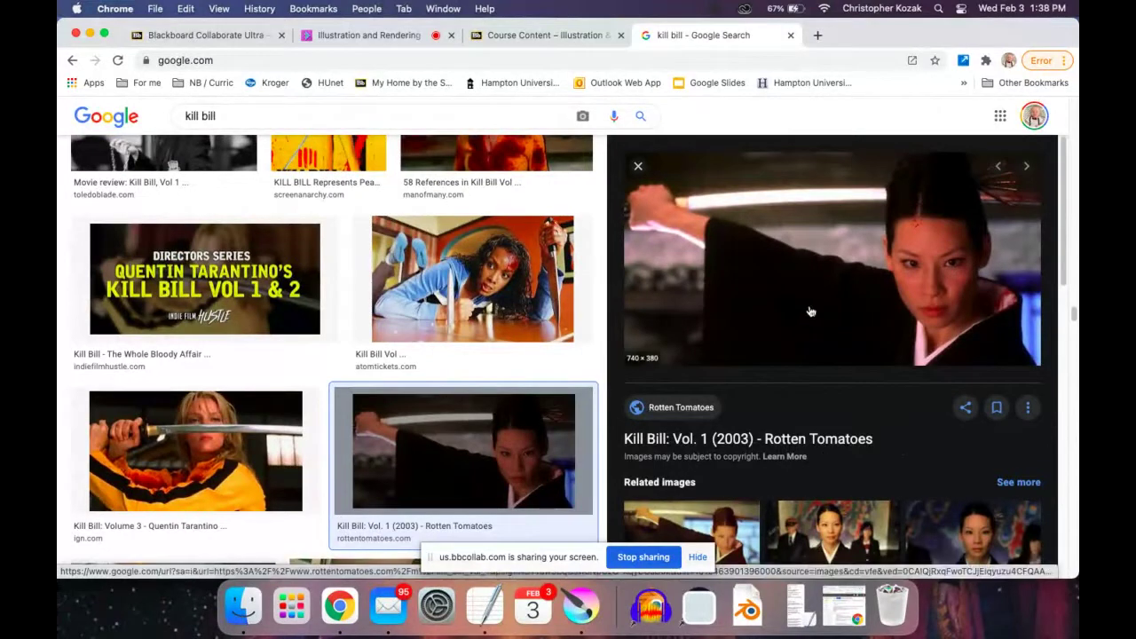
{"action": "right_click", "coordinate": [850, 279]}
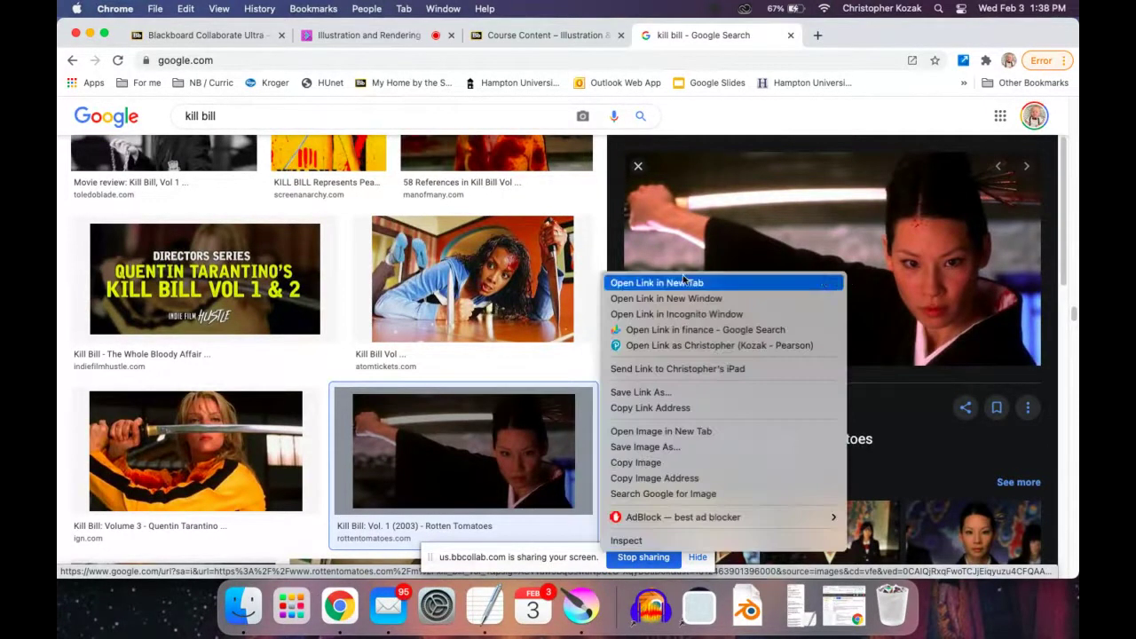
{"action": "left_click", "coordinate": [668, 447]}
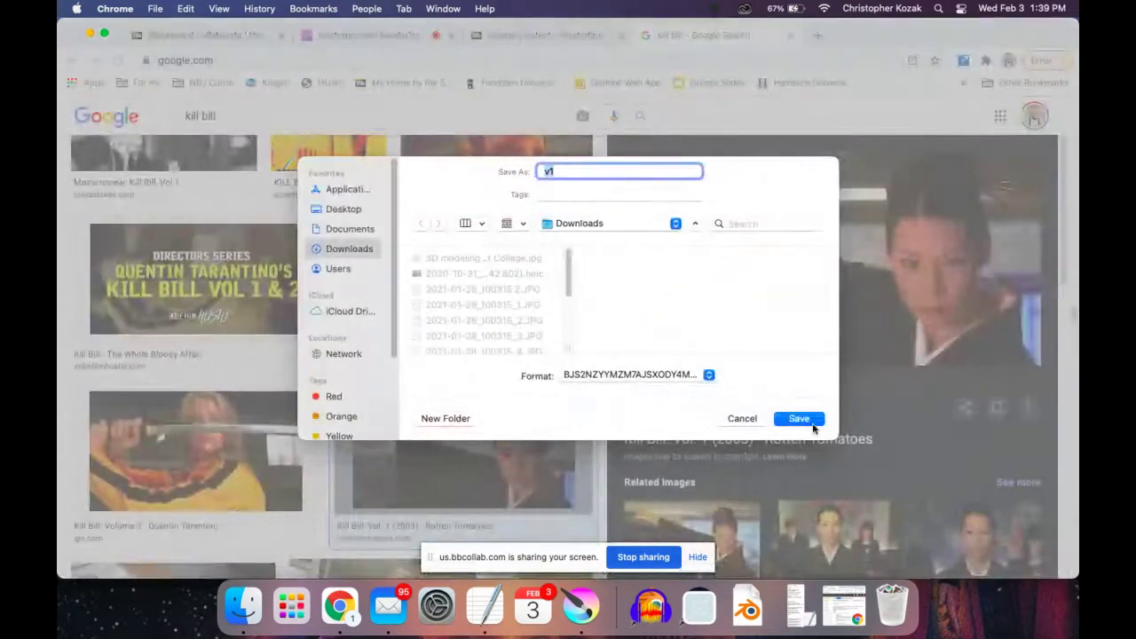
{"action": "left_click", "coordinate": [799, 419]}
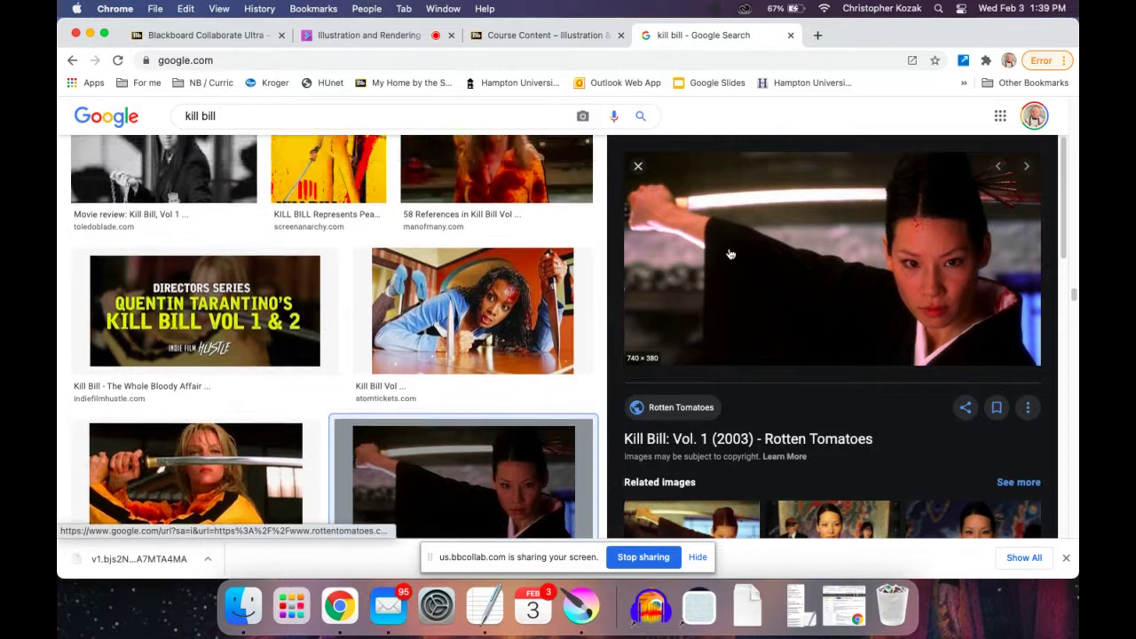
Switch to Krita.
{"action": "left_click", "coordinate": [416, 38]}
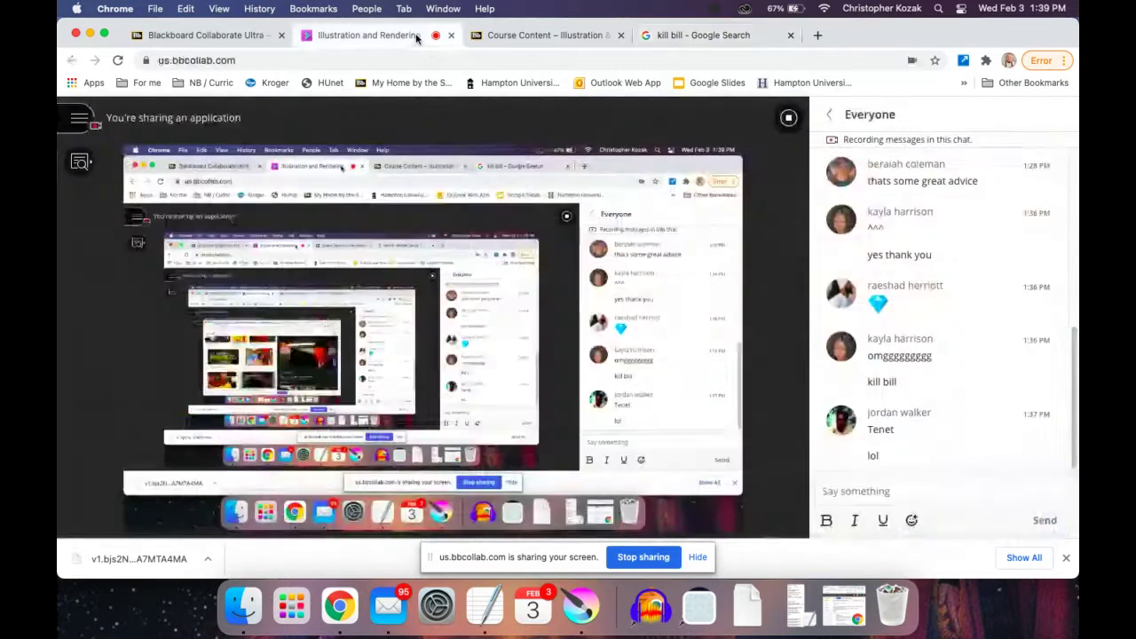
{"action": "left_click", "coordinate": [572, 609]}
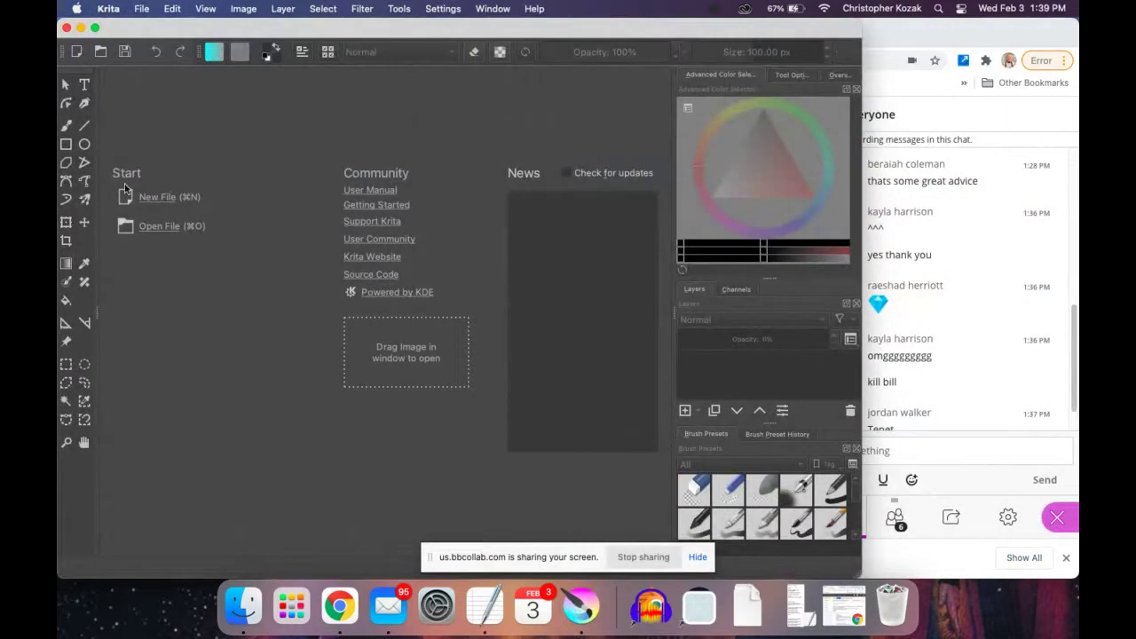
{"action": "left_click", "coordinate": [153, 227]}
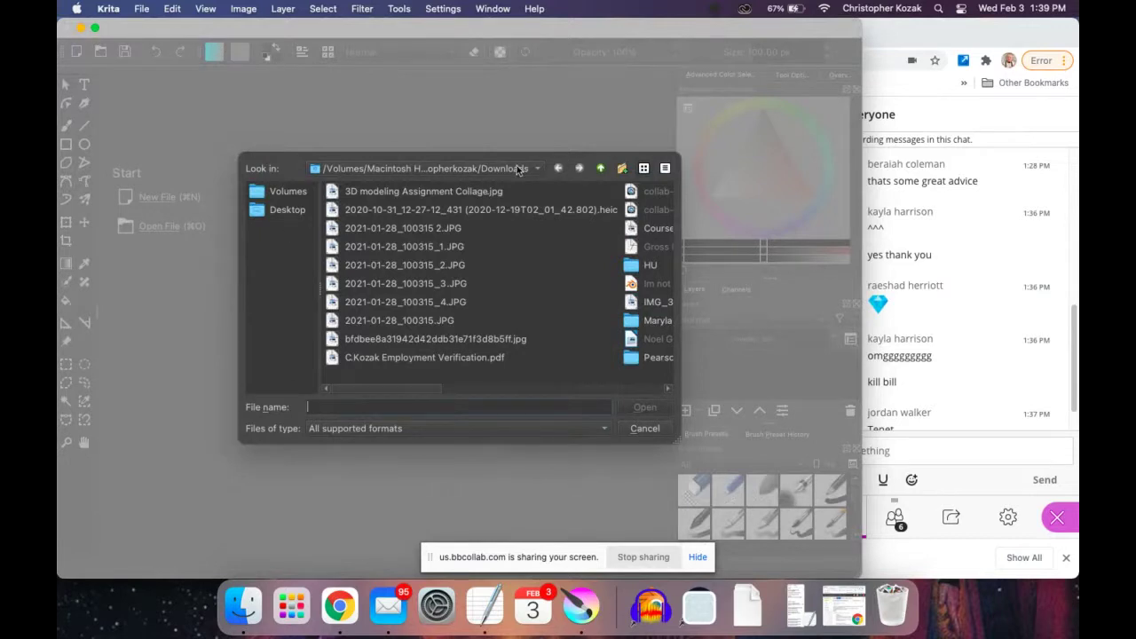
{"action": "left_click", "coordinate": [737, 623]}
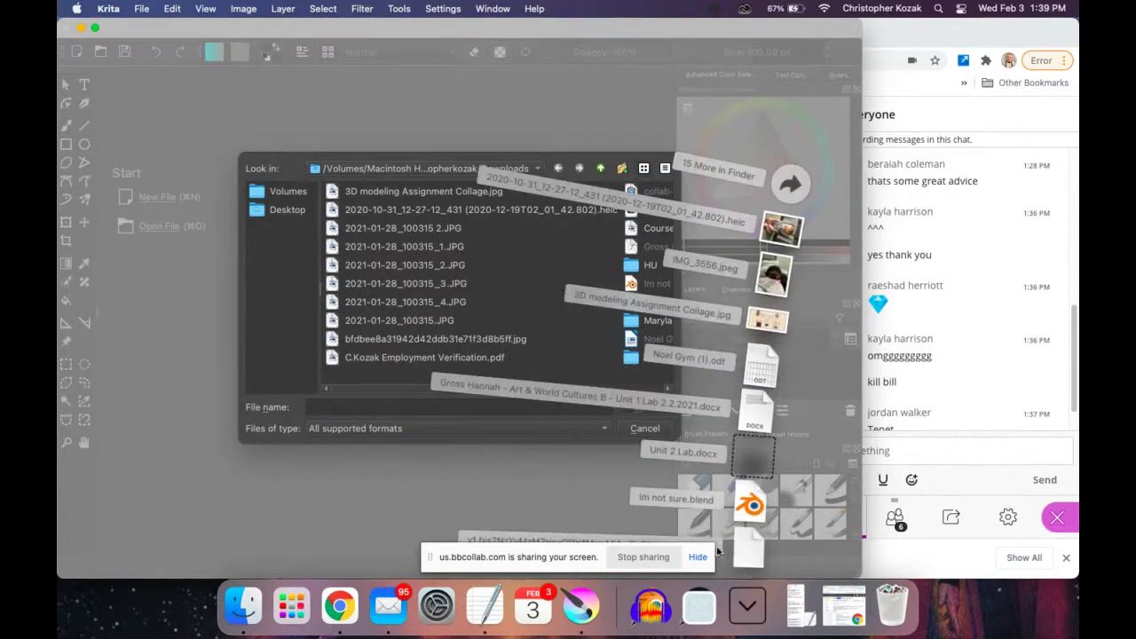
{"action": "left_click", "coordinate": [749, 602]}
{"action": "left_click_drag", "start_coordinate": [541, 556], "coordinate": [237, 541]}
{"action": "left_click", "coordinate": [748, 606]}
{"action": "left_click_drag", "start_coordinate": [389, 389], "coordinate": [596, 389]}
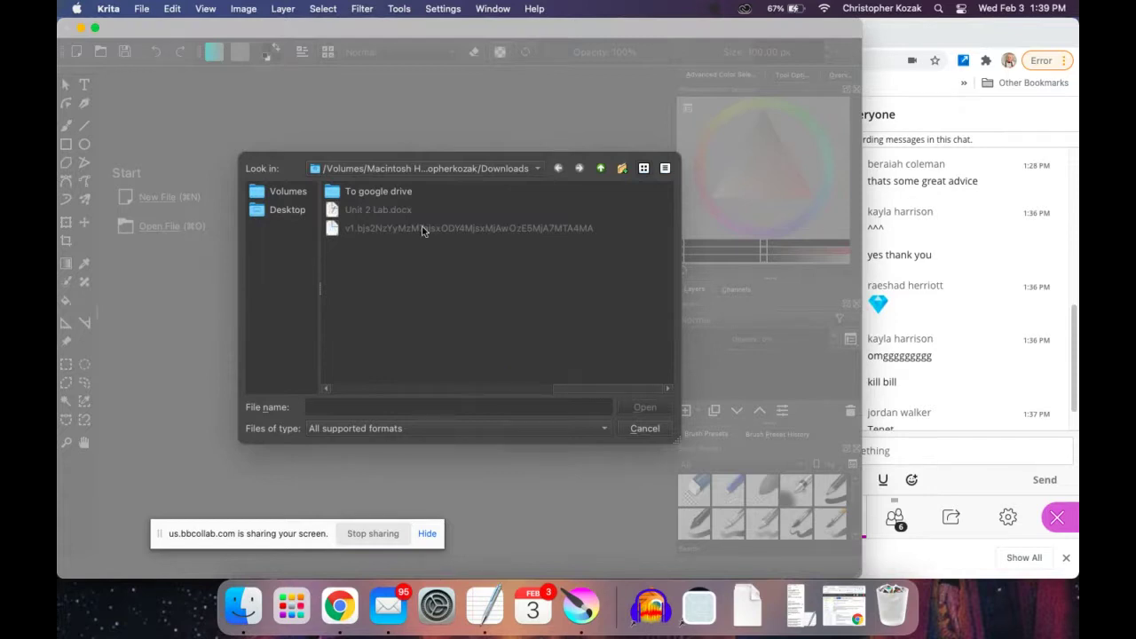
{"action": "left_click", "coordinate": [636, 429]}
Open the downloaded Kill Bill still in Krita by bringing it in from the Downloads stack.
{"action": "left_click", "coordinate": [696, 617]}
{"action": "left_click", "coordinate": [749, 607]}
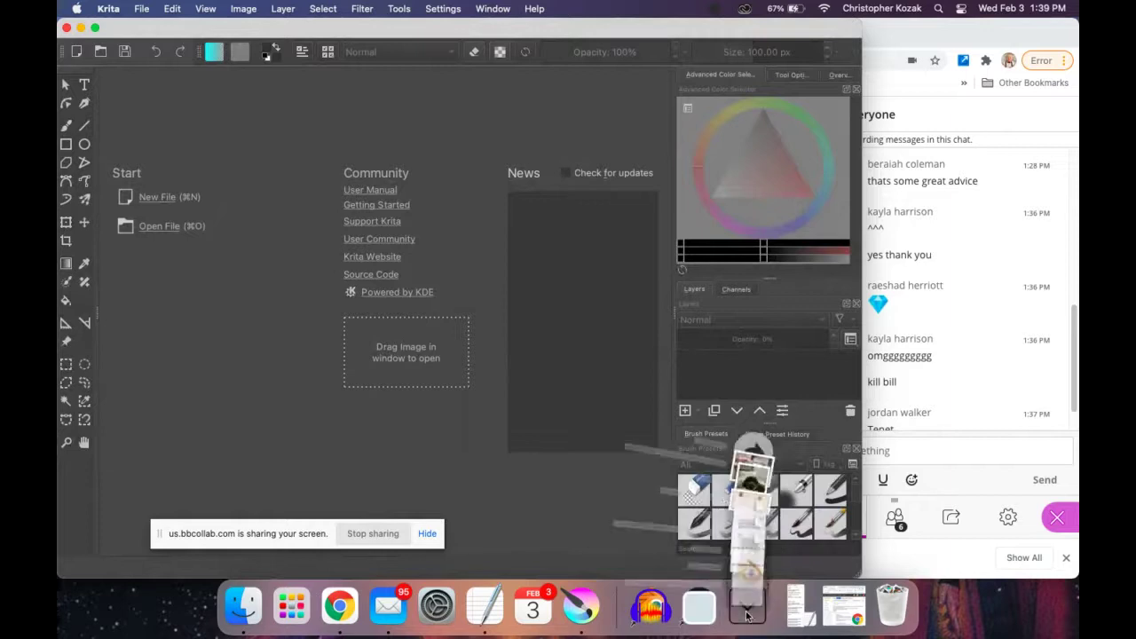
{"action": "mouse_move", "coordinate": [662, 527]}
{"action": "left_mouse_down"}
{"action": "mouse_move", "coordinate": [398, 298]}
{"action": "mouse_move", "coordinate": [439, 396]}
{"action": "mouse_move", "coordinate": [405, 203]}
{"action": "mouse_move", "coordinate": [393, 315]}
{"action": "left_mouse_up"}
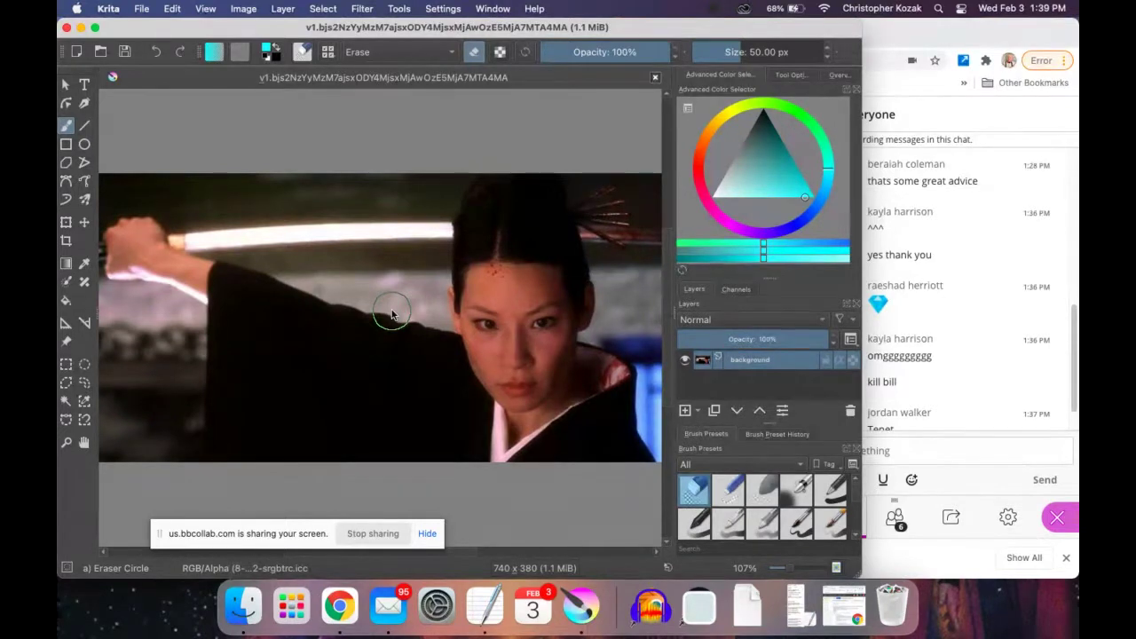
Add a new paint layer above the background image layer.
{"action": "scroll", "coordinate": [392, 313], "scroll_direction": "down", "scroll_amount": 3}
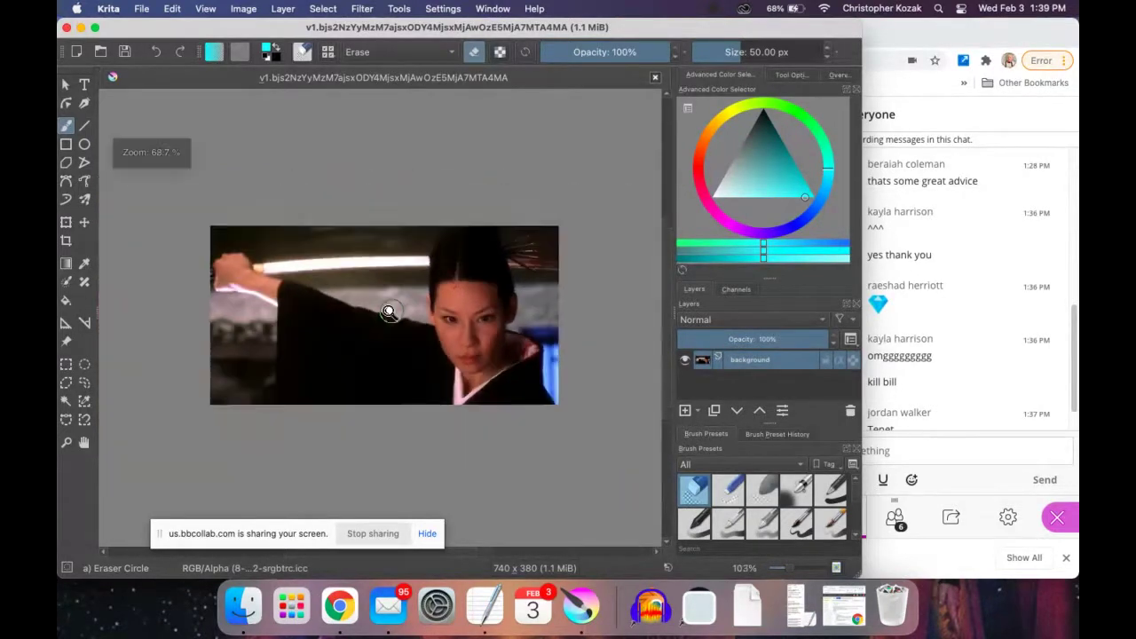
{"action": "scroll", "coordinate": [392, 313], "scroll_direction": "up", "scroll_amount": 1}
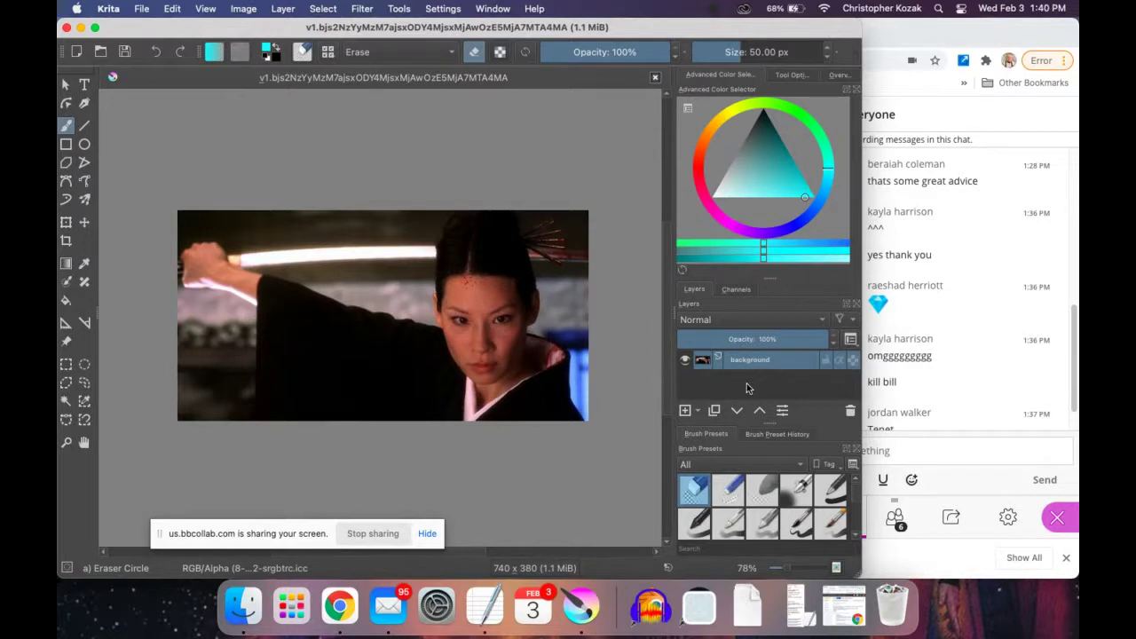
{"action": "left_click", "coordinate": [685, 411]}
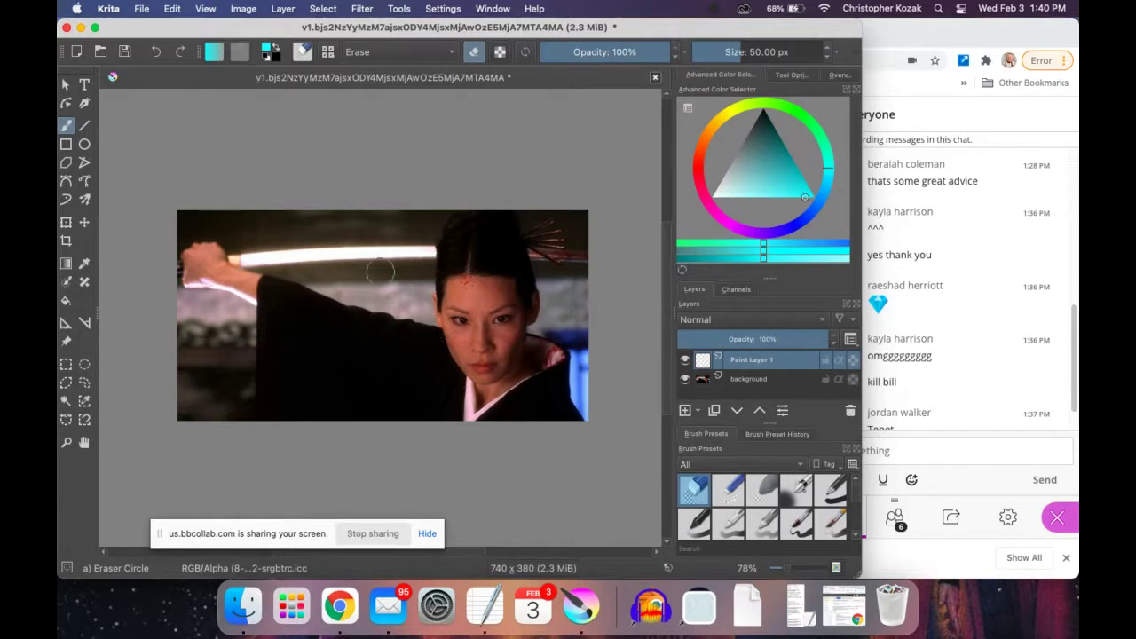
Reduce the eraser brush size to 4 px.
{"action": "key", "text": "bracketleft"}
{"action": "key", "text": "bracketleft"}
{"action": "key", "text": "bracketleft"}
{"action": "key", "text": "bracketleft"}
{"action": "key", "text": "bracketleft"}
{"action": "key", "text": "bracketleft"}
{"action": "key", "text": "bracketleft"}
{"action": "key", "text": "bracketleft"}
{"action": "key", "text": "bracketleft"}
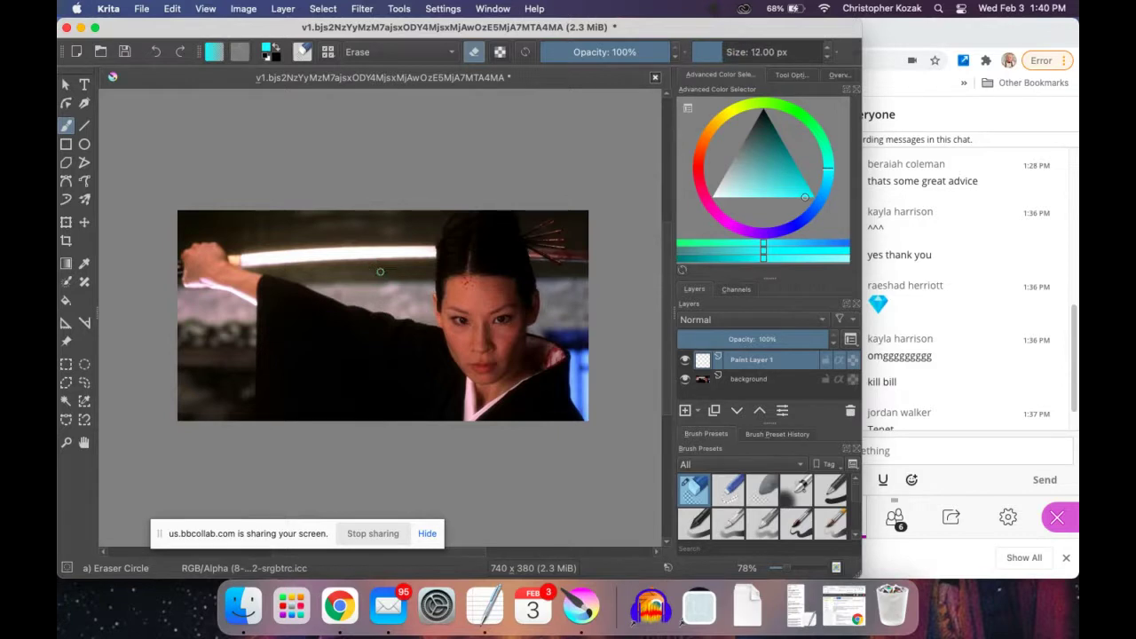
{"action": "key", "text": "bracketleft"}
{"action": "key", "text": "bracketleft"}
{"action": "key", "text": "bracketleft"}
{"action": "key", "text": "bracketleft"}
{"action": "key", "text": "bracketleft"}
{"action": "key", "text": "bracketleft"}
{"action": "key", "text": "bracketright"}
{"action": "key", "text": "bracketright"}
{"action": "key", "text": "bracketright"}
{"action": "key", "text": "bracketright"}
{"action": "key", "text": "bracketright"}
{"action": "key", "text": "bracketright"}
{"action": "key", "text": "bracketright"}
{"action": "key", "text": "bracketright"}
{"action": "key", "text": "bracketright"}
{"action": "key", "text": "bracketright"}
{"action": "key", "text": "bracketleft"}
{"action": "key", "text": "bracketleft"}
{"action": "key", "text": "bracketleft"}
{"action": "key", "text": "bracketleft"}
{"action": "key", "text": "bracketleft"}
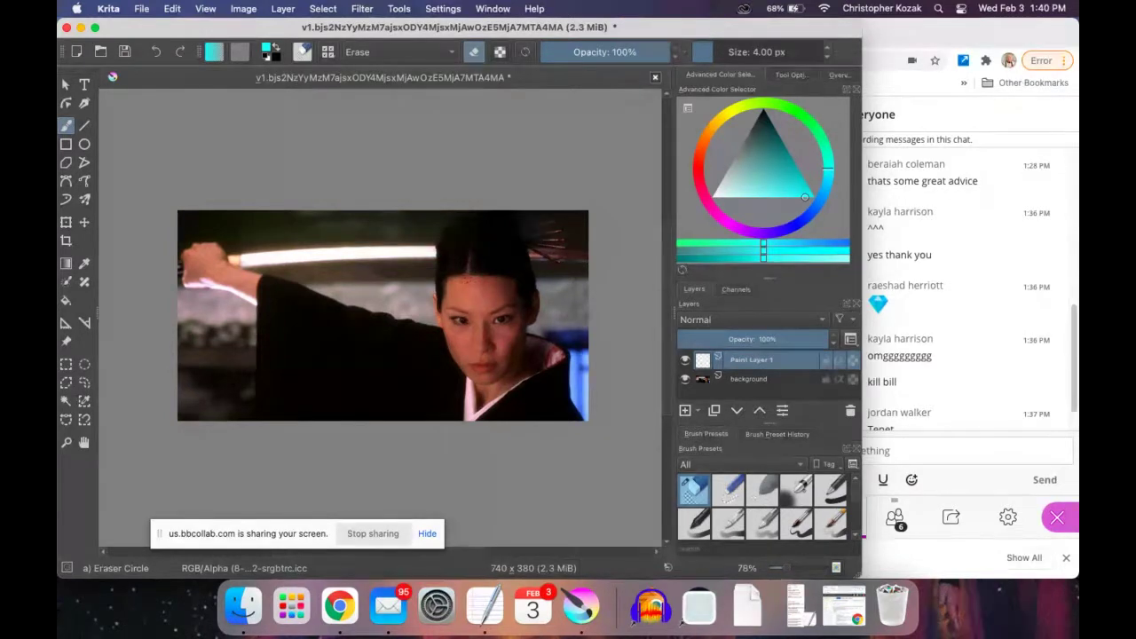
Pick a neutral mid-grey for the Fill tool and hide the background layer.
{"action": "mouse_move", "coordinate": [762, 168]}
{"action": "left_mouse_down"}
{"action": "mouse_move", "coordinate": [743, 150]}
{"action": "mouse_move", "coordinate": [735, 156]}
{"action": "left_mouse_up"}
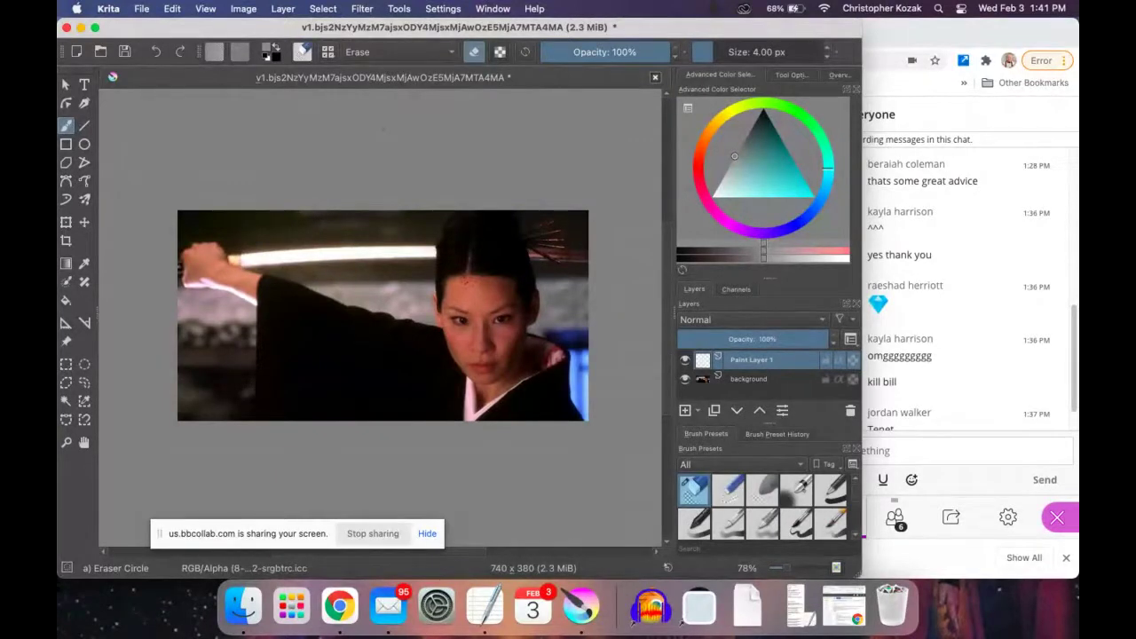
{"action": "left_click", "coordinate": [65, 301]}
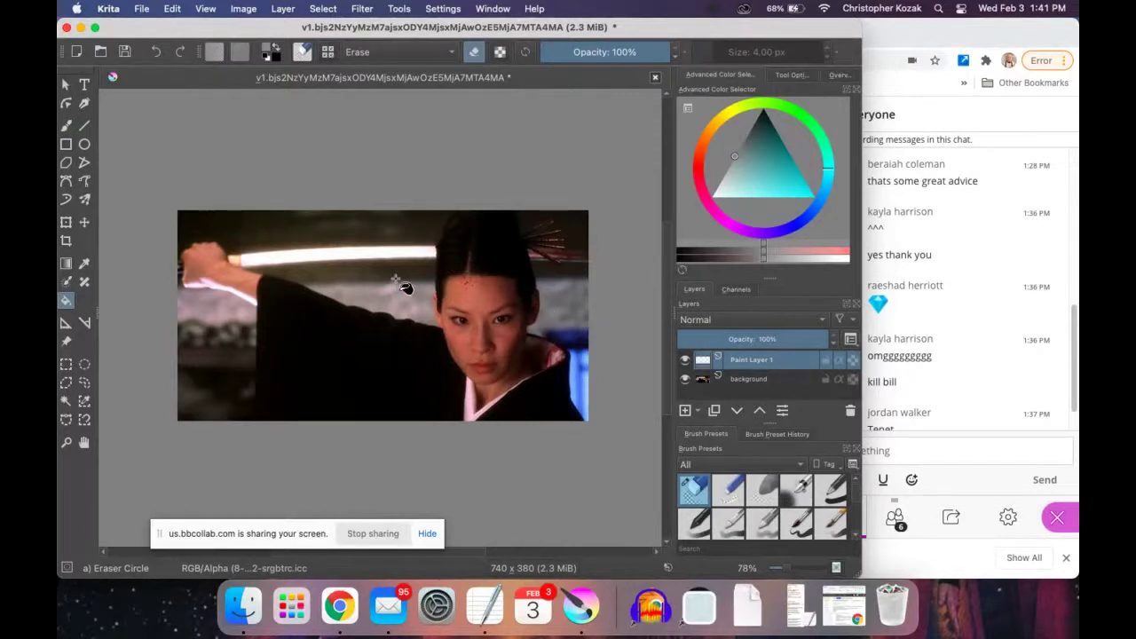
{"action": "left_click", "coordinate": [685, 379]}
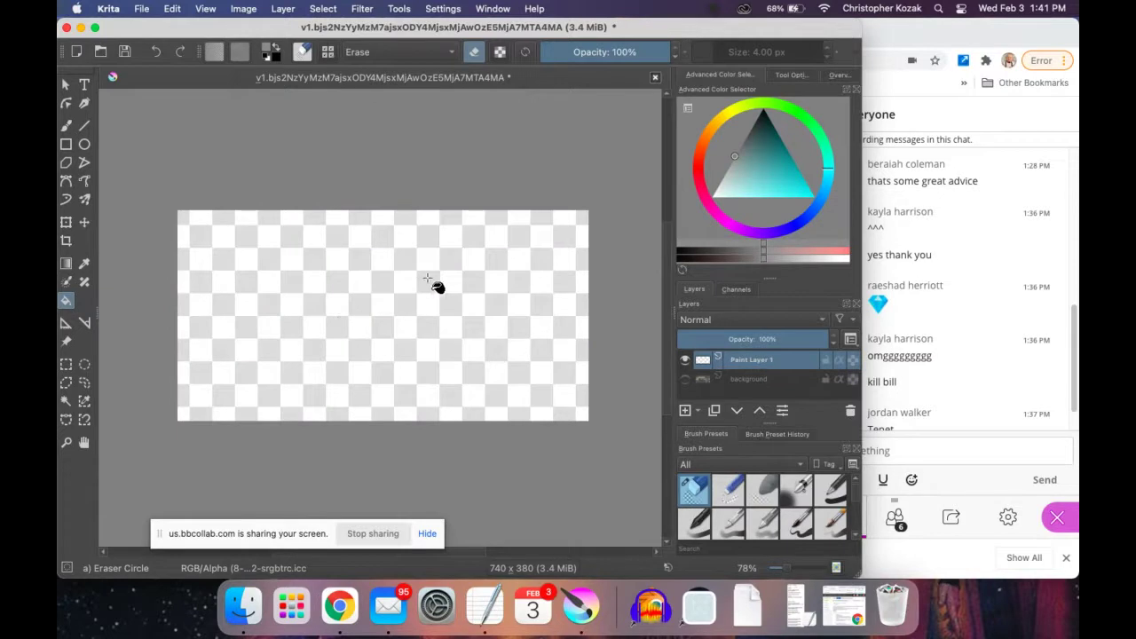
{"action": "right_click", "coordinate": [322, 292]}
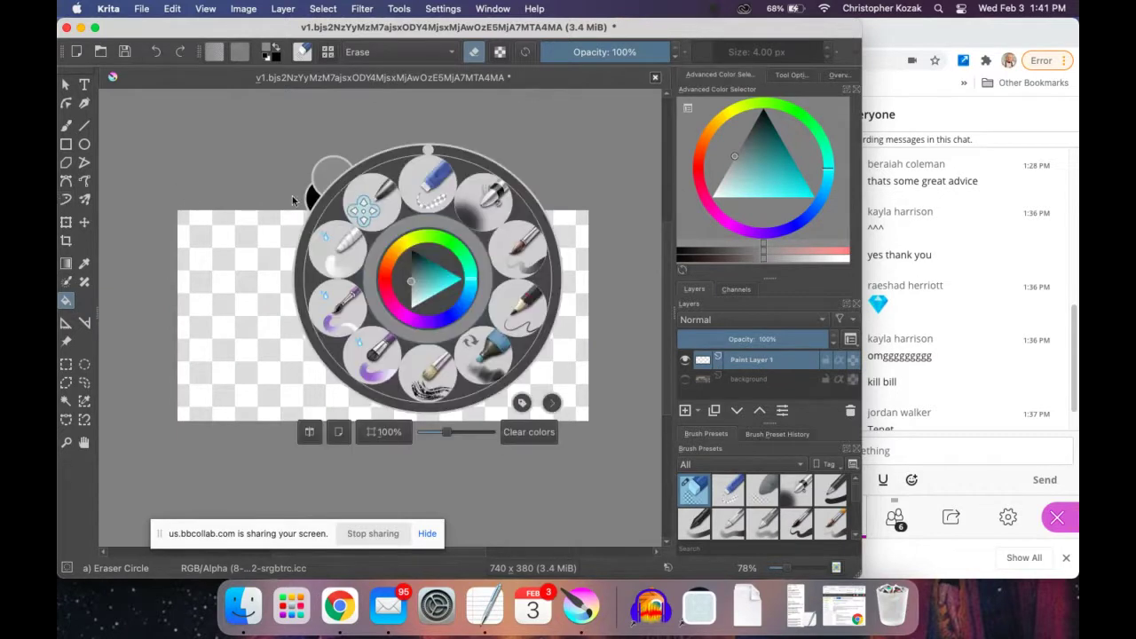
{"action": "left_click", "coordinate": [192, 252]}
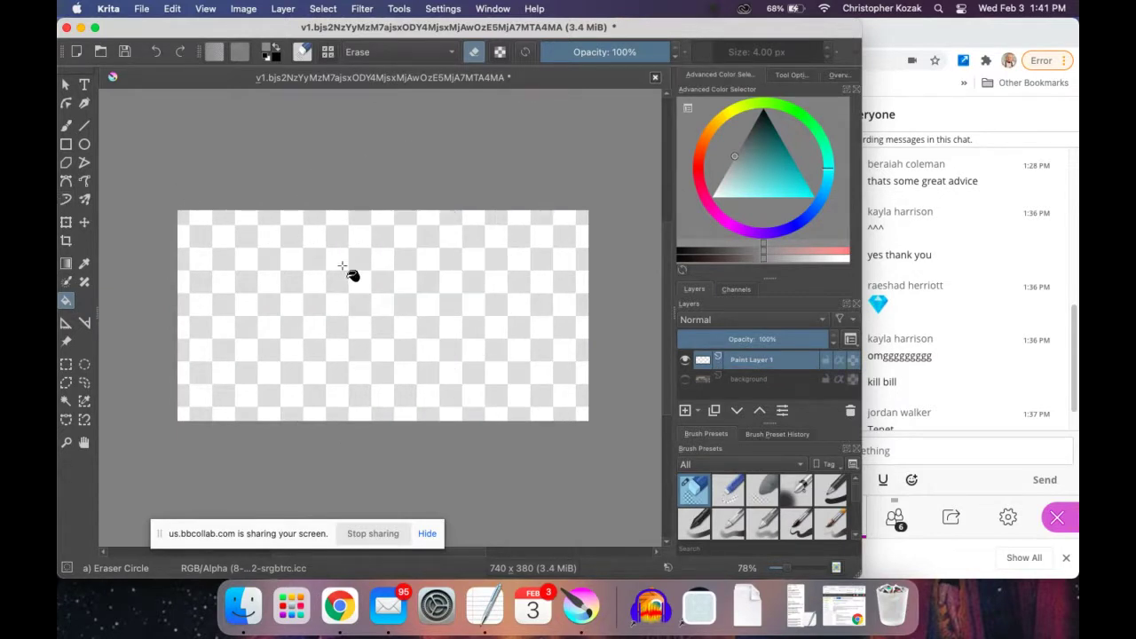
{"action": "key", "text": "Insert"}
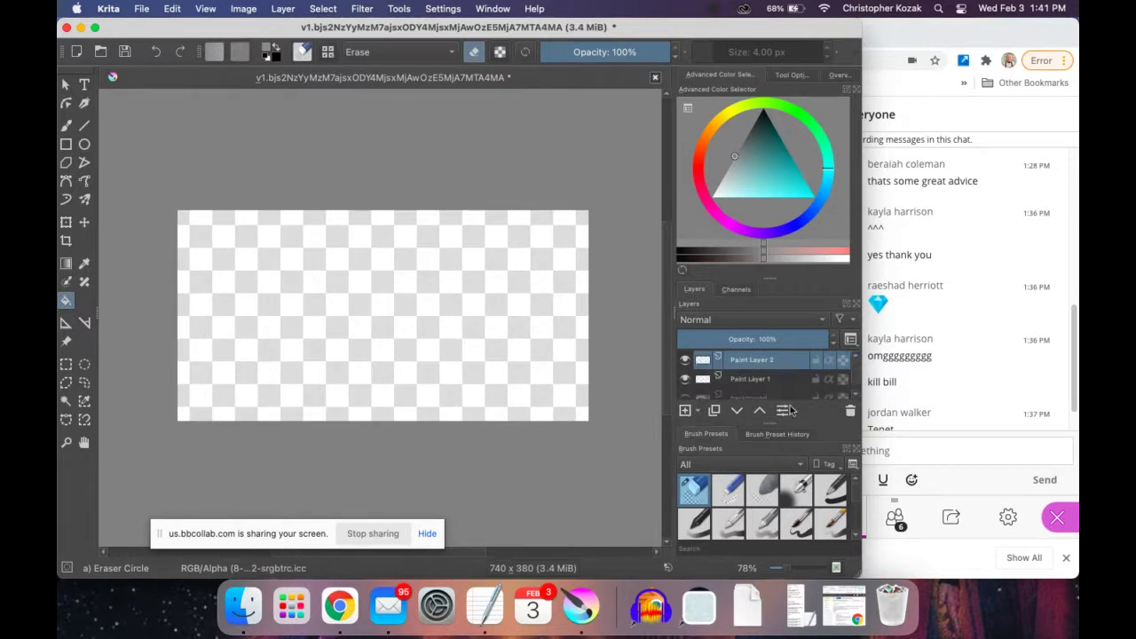
{"action": "left_click", "coordinate": [850, 411]}
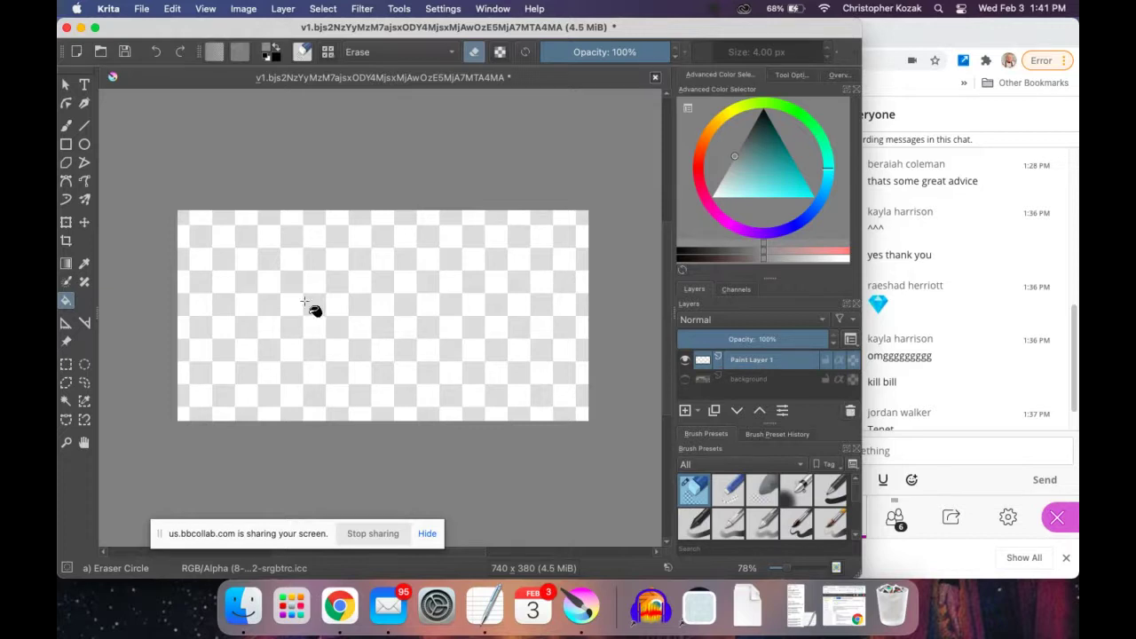
Switch to the Basic-1 brush preset and fill Paint Layer 1 with the mid-grey.
{"action": "left_click", "coordinate": [65, 126]}
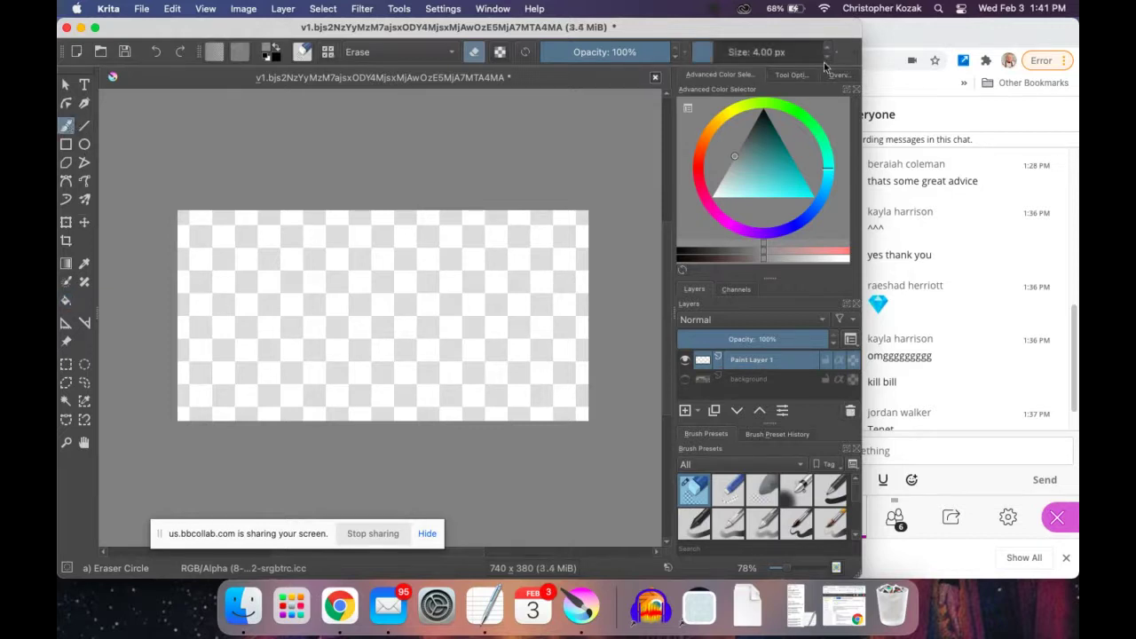
{"action": "left_click", "coordinate": [780, 50]}
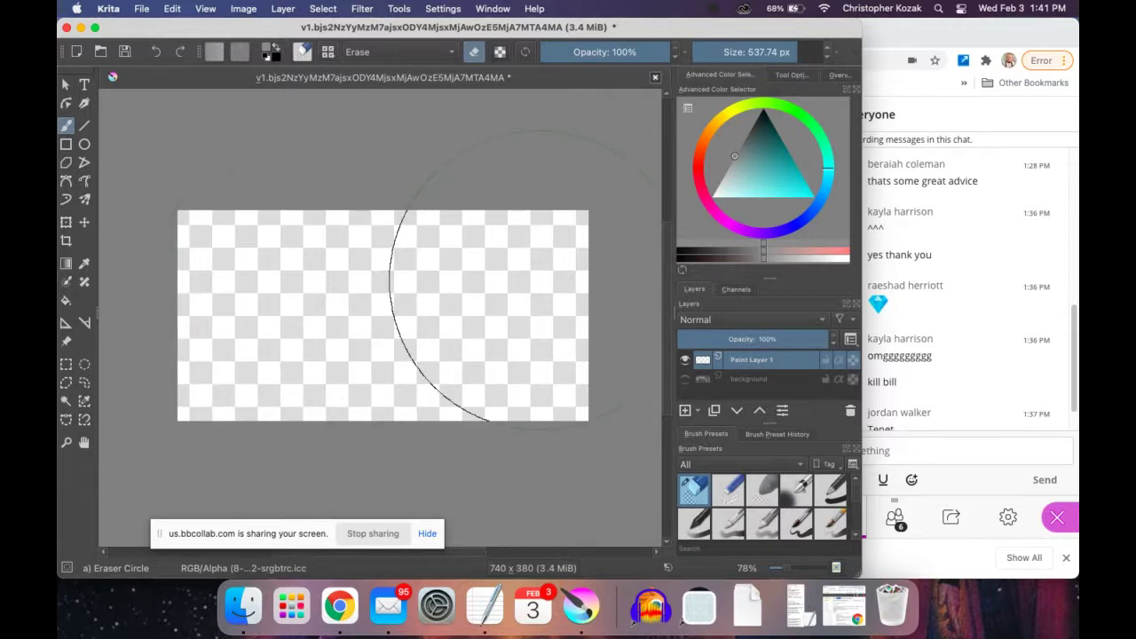
{"action": "left_click", "coordinate": [831, 489]}
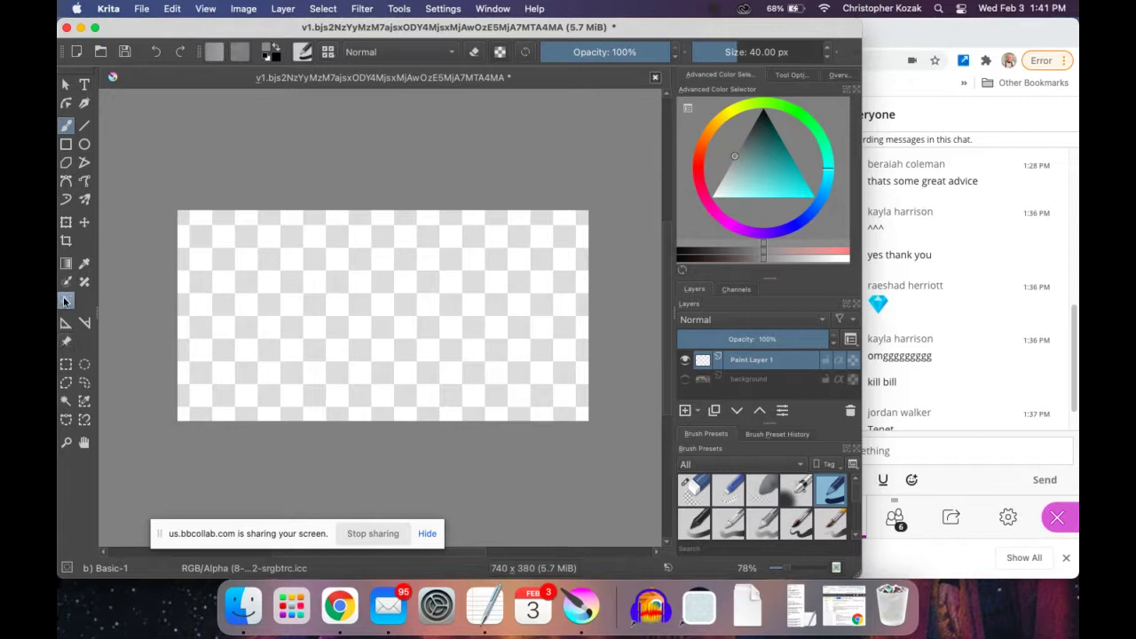
{"action": "left_click", "coordinate": [64, 302]}
{"action": "left_click", "coordinate": [449, 309]}
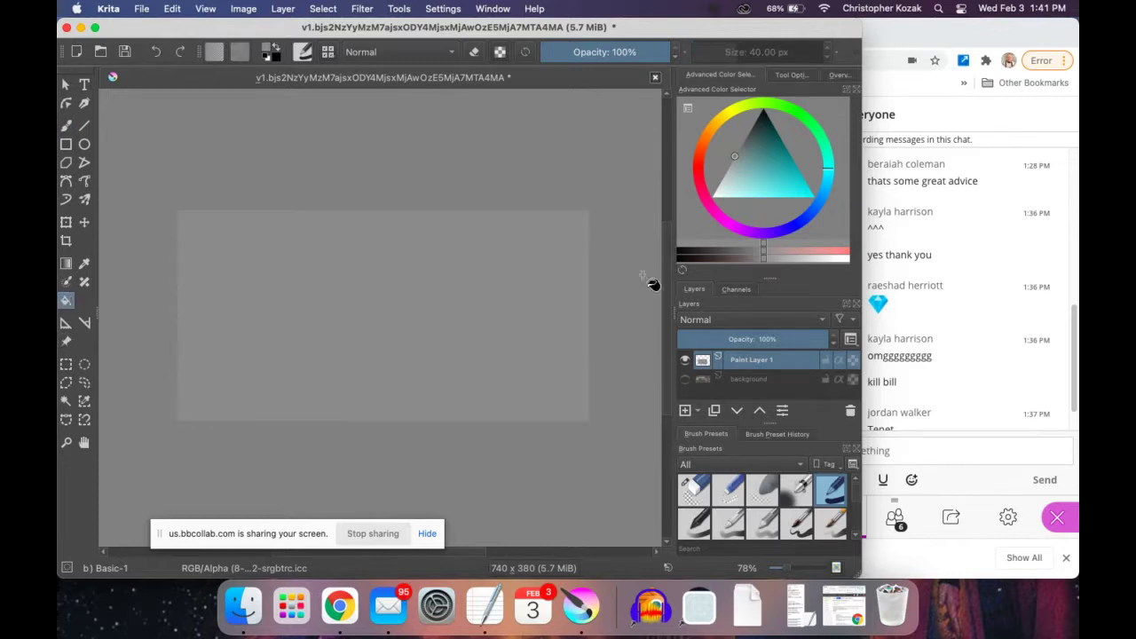
Show the background layer again and toggle Paint Layer 1 off and on to compare the film still with the grey fill.
{"action": "left_click", "coordinate": [684, 379]}
{"action": "left_click", "coordinate": [684, 360]}
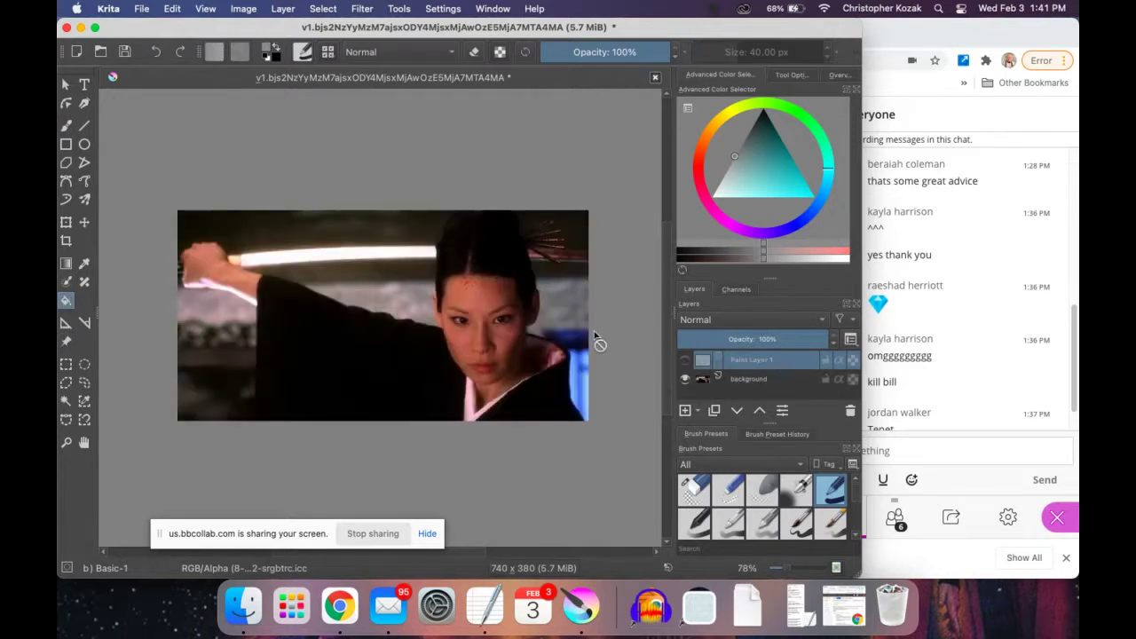
{"action": "left_click", "coordinate": [684, 359]}
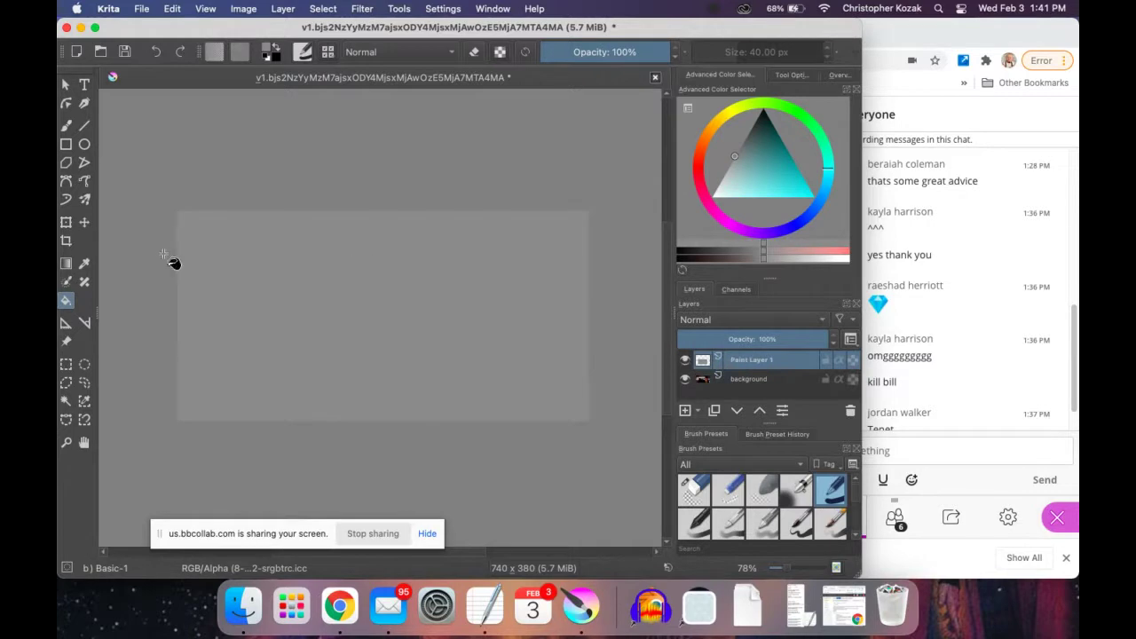
Try lighter and darker neutral greys along the unsaturated edge of the colour triangle.
{"action": "left_click", "coordinate": [737, 152]}
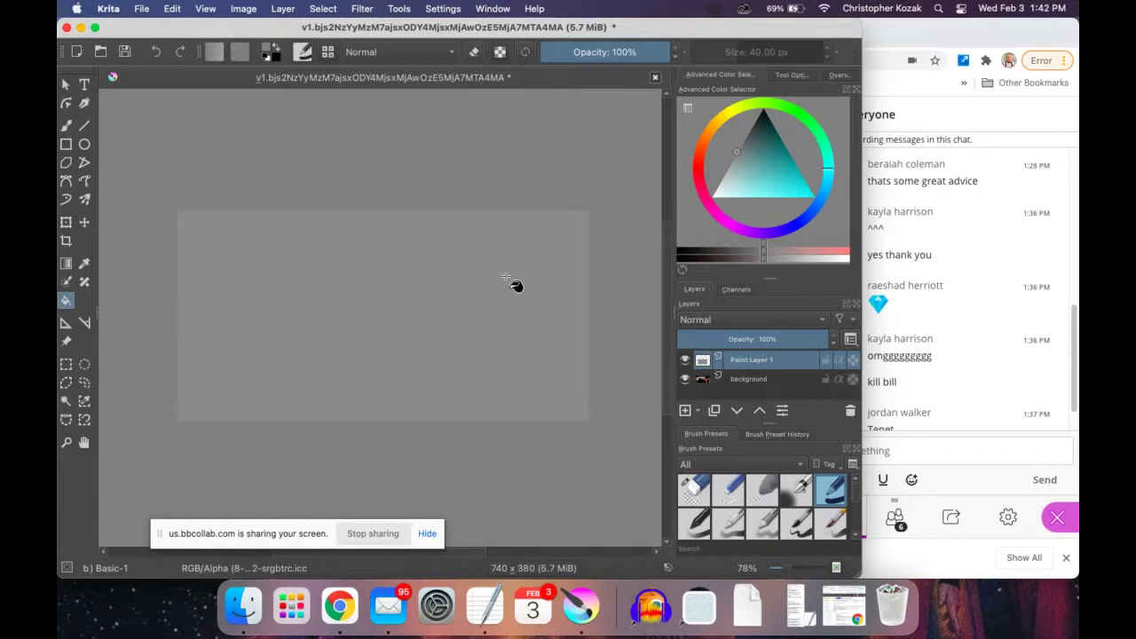
{"action": "left_click", "coordinate": [730, 175]}
{"action": "mouse_move", "coordinate": [726, 187]}
{"action": "left_mouse_down"}
{"action": "mouse_move", "coordinate": [765, 124]}
{"action": "mouse_move", "coordinate": [758, 110]}
{"action": "mouse_move", "coordinate": [765, 124]}
{"action": "mouse_move", "coordinate": [778, 119]}
{"action": "mouse_move", "coordinate": [769, 129]}
{"action": "mouse_move", "coordinate": [758, 115]}
{"action": "mouse_move", "coordinate": [737, 164]}
{"action": "mouse_move", "coordinate": [738, 148]}
{"action": "left_mouse_up"}
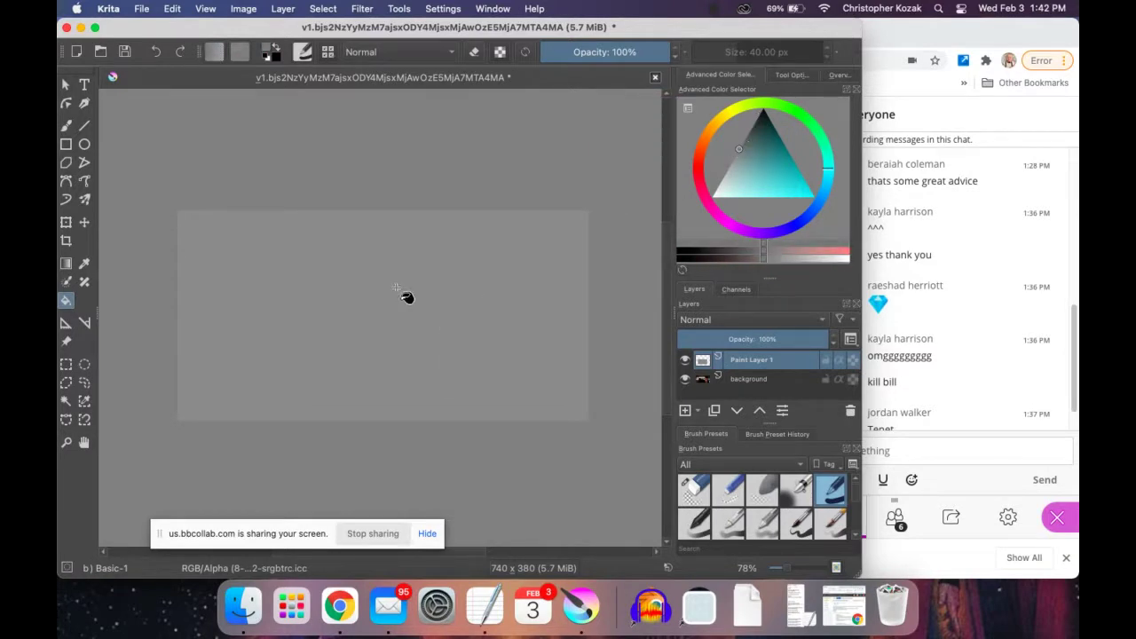
Brush overlapping black and white test strokes onto the grey canvas and remove them.
{"action": "left_click", "coordinate": [68, 126]}
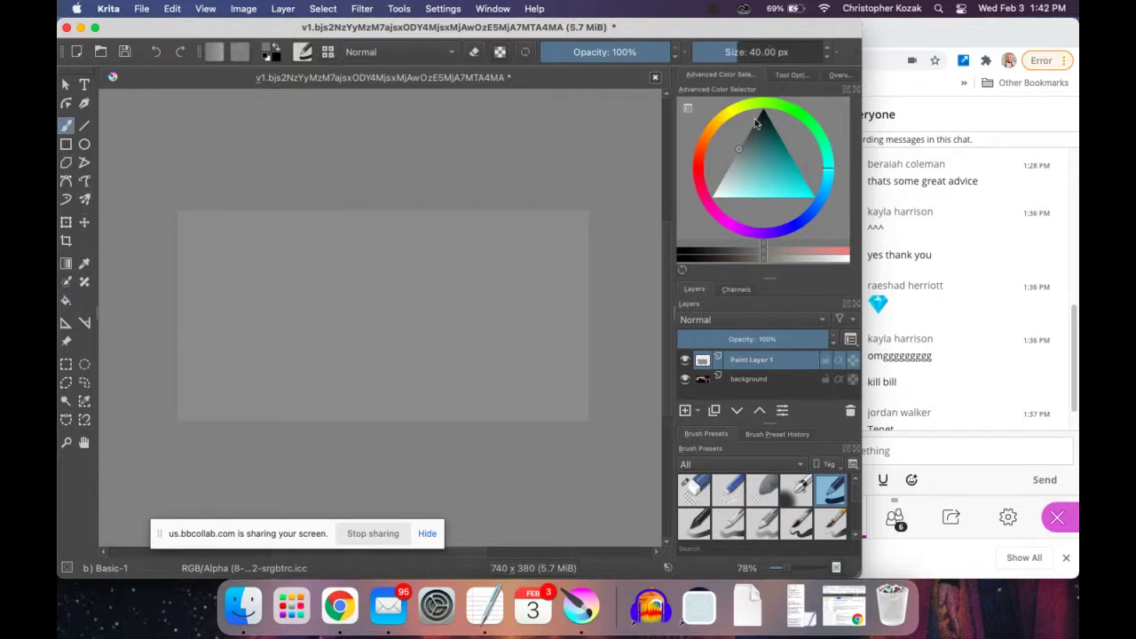
{"action": "left_click_drag", "start_coordinate": [761, 121], "coordinate": [762, 109]}
{"action": "mouse_move", "coordinate": [377, 346]}
{"action": "left_mouse_down"}
{"action": "mouse_move", "coordinate": [421, 317]}
{"action": "mouse_move", "coordinate": [400, 369]}
{"action": "mouse_move", "coordinate": [455, 319]}
{"action": "mouse_move", "coordinate": [454, 350]}
{"action": "left_mouse_up"}
{"action": "left_click_drag", "start_coordinate": [715, 191], "coordinate": [675, 216]}
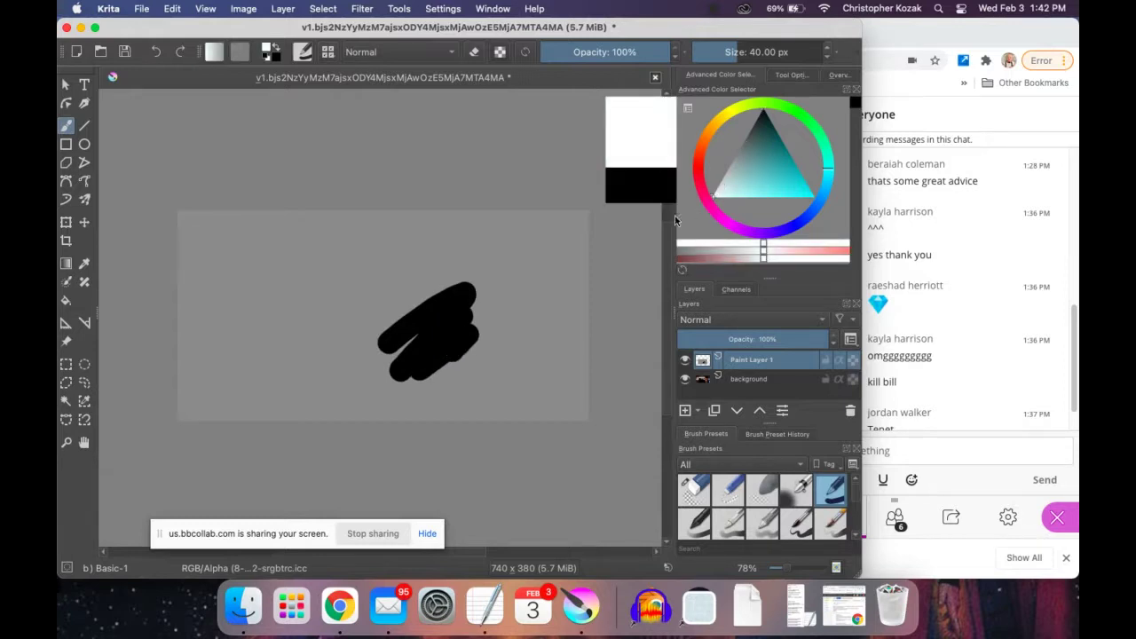
{"action": "mouse_move", "coordinate": [388, 333]}
{"action": "left_mouse_down"}
{"action": "mouse_move", "coordinate": [380, 350]}
{"action": "mouse_move", "coordinate": [397, 353]}
{"action": "left_mouse_up"}
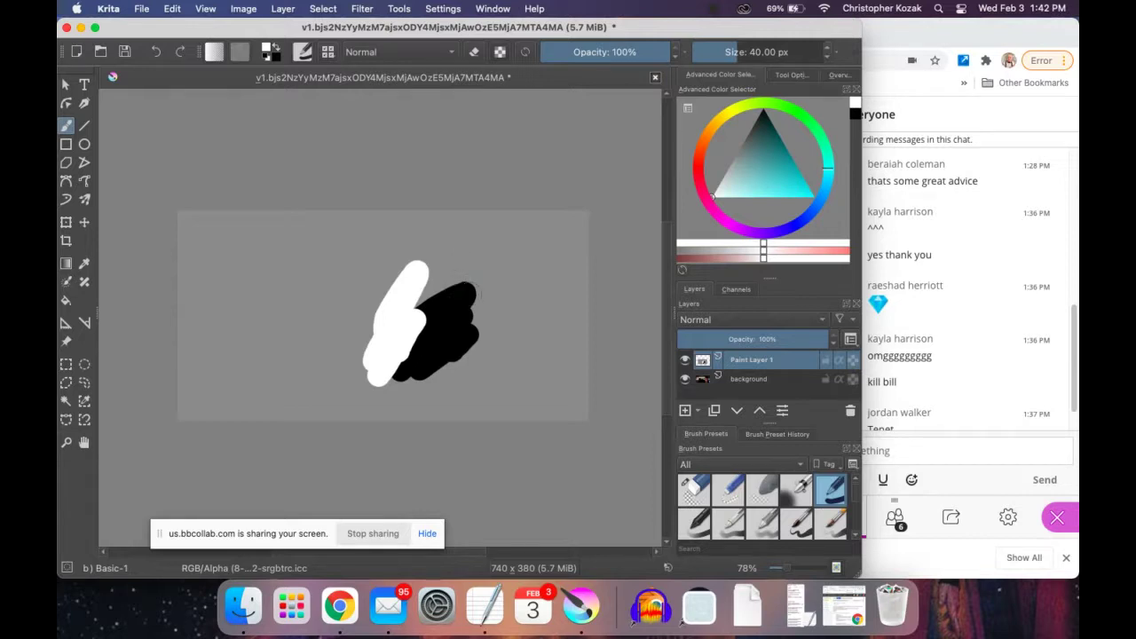
{"action": "key", "text": "Delete"}
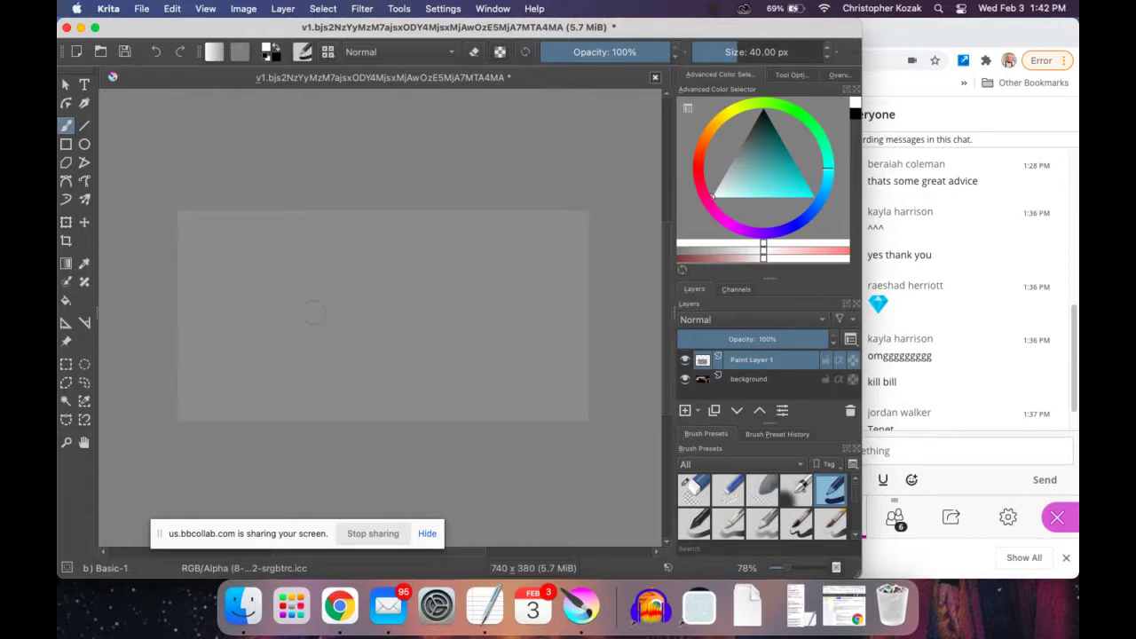
Brush overlapping white, black and mid-grey test strokes onto the canvas and undo them all.
{"action": "mouse_move", "coordinate": [331, 291]}
{"action": "left_mouse_down"}
{"action": "mouse_move", "coordinate": [317, 311]}
{"action": "mouse_move", "coordinate": [380, 336]}
{"action": "left_mouse_up"}
{"action": "left_click_drag", "start_coordinate": [762, 131], "coordinate": [764, 108]}
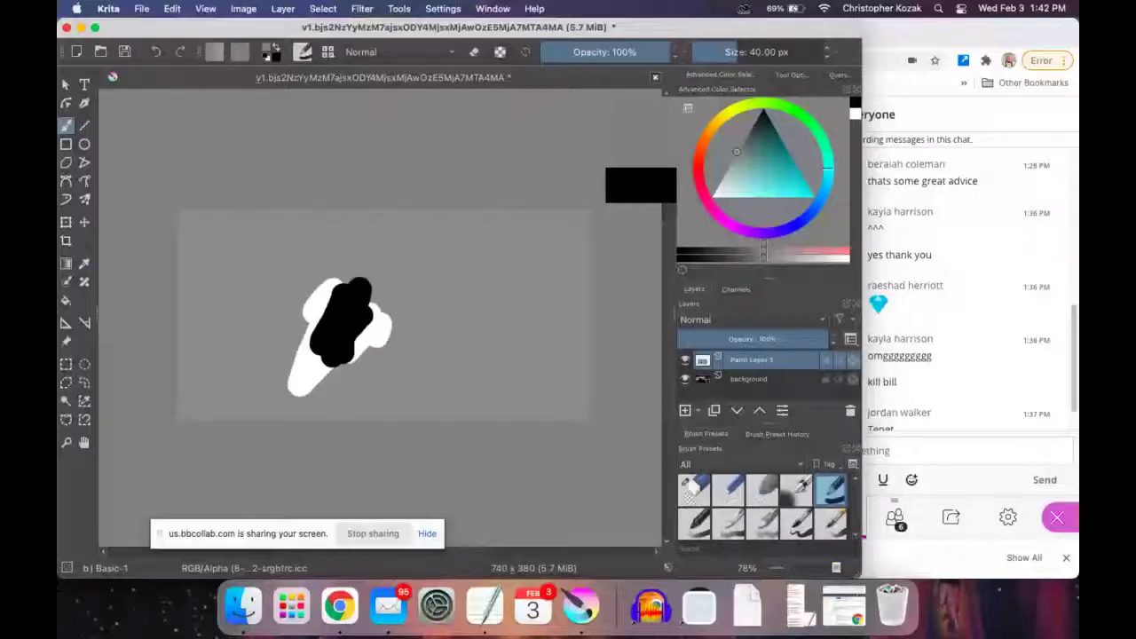
{"action": "mouse_move", "coordinate": [315, 311]}
{"action": "left_mouse_down"}
{"action": "mouse_move", "coordinate": [314, 348]}
{"action": "mouse_move", "coordinate": [339, 353]}
{"action": "mouse_move", "coordinate": [311, 364]}
{"action": "left_mouse_up"}
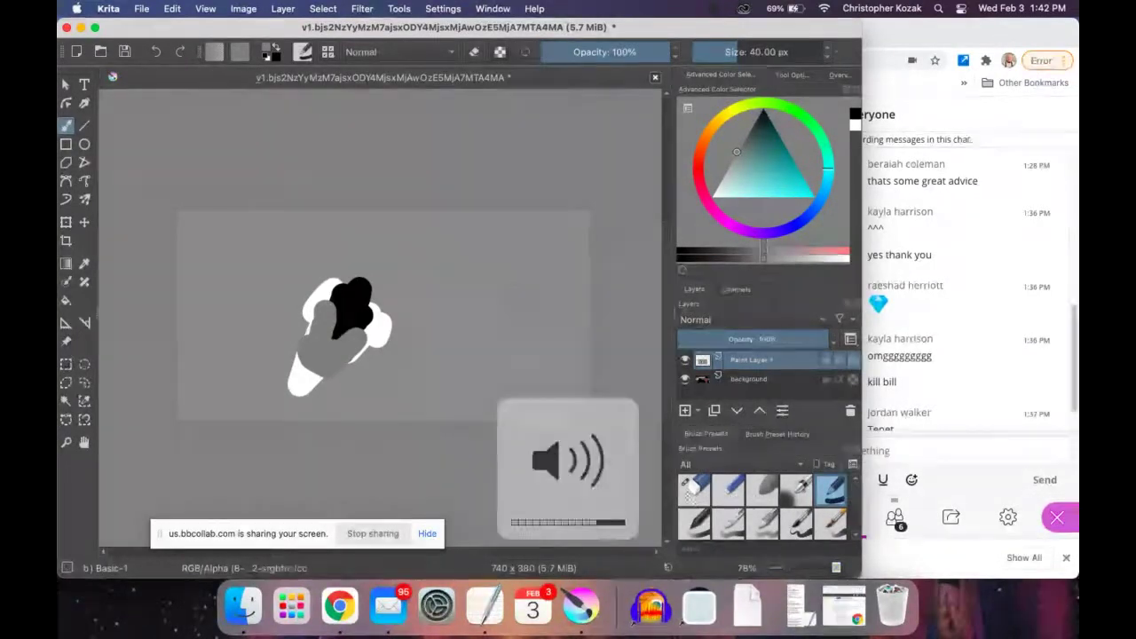
{"action": "key", "text": "super+z"}
{"action": "key", "text": "super+z"}
{"action": "key", "text": "super+z"}
{"action": "key", "text": "super+z"}
{"action": "key", "text": "super+z"}
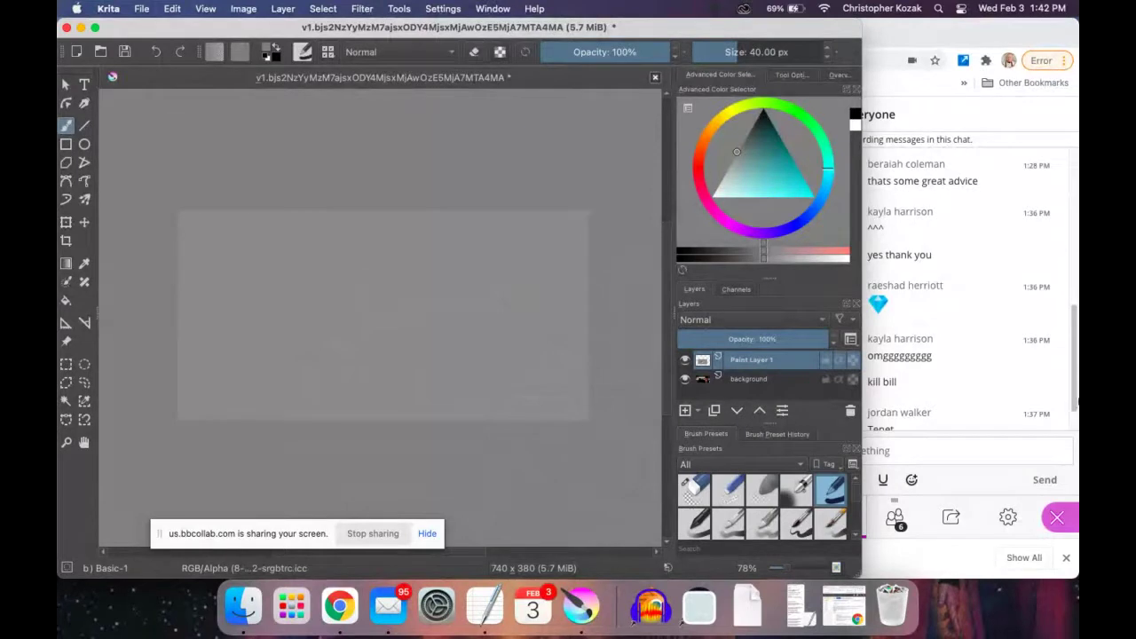
Switch to Chrome, uncover the session controls and read the latest messages in the class chat.
{"action": "left_click", "coordinate": [1070, 395]}
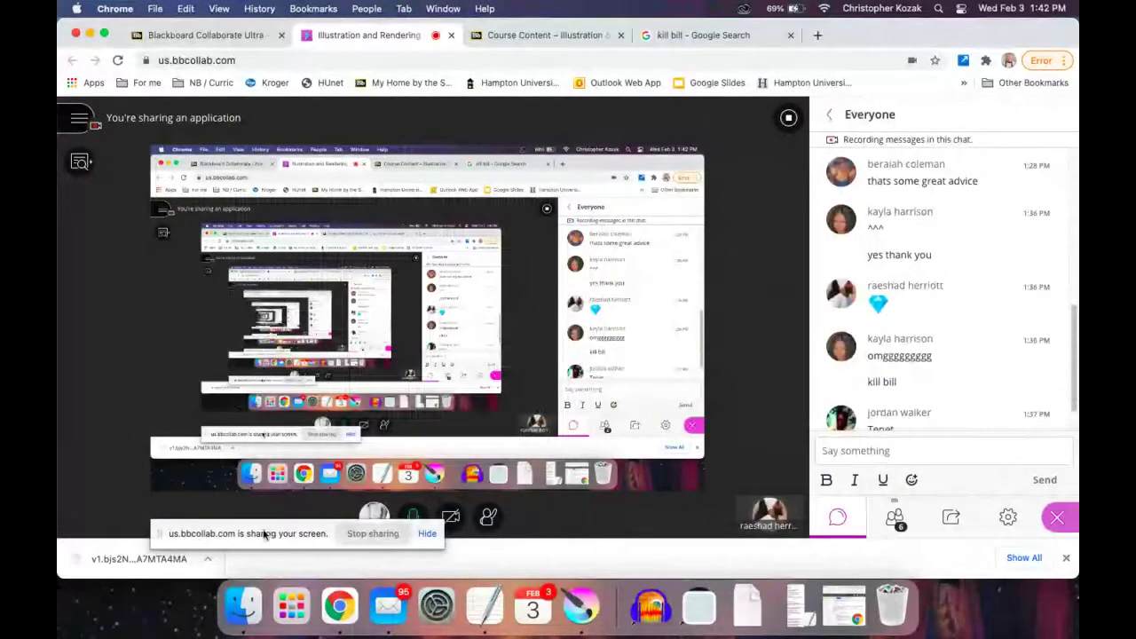
{"action": "left_click_drag", "start_coordinate": [263, 534], "coordinate": [169, 506]}
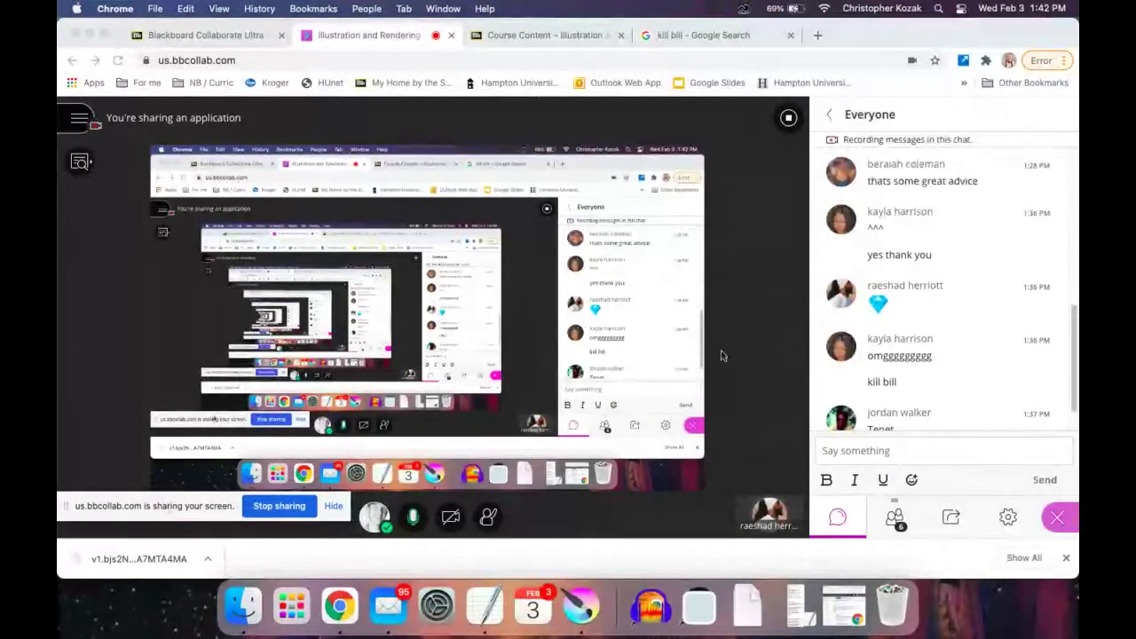
{"action": "scroll", "coordinate": [900, 376], "scroll_direction": "down", "scroll_amount": 2}
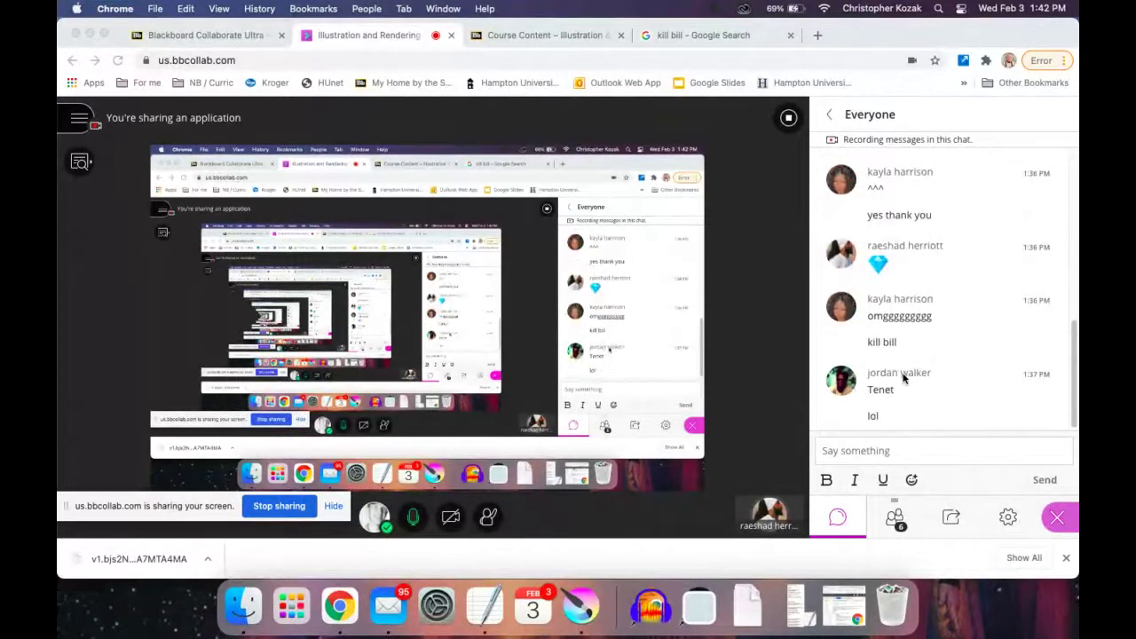
Switch back to Krita and move the screen-sharing notice clear of the canvas.
{"action": "left_click", "coordinate": [580, 608]}
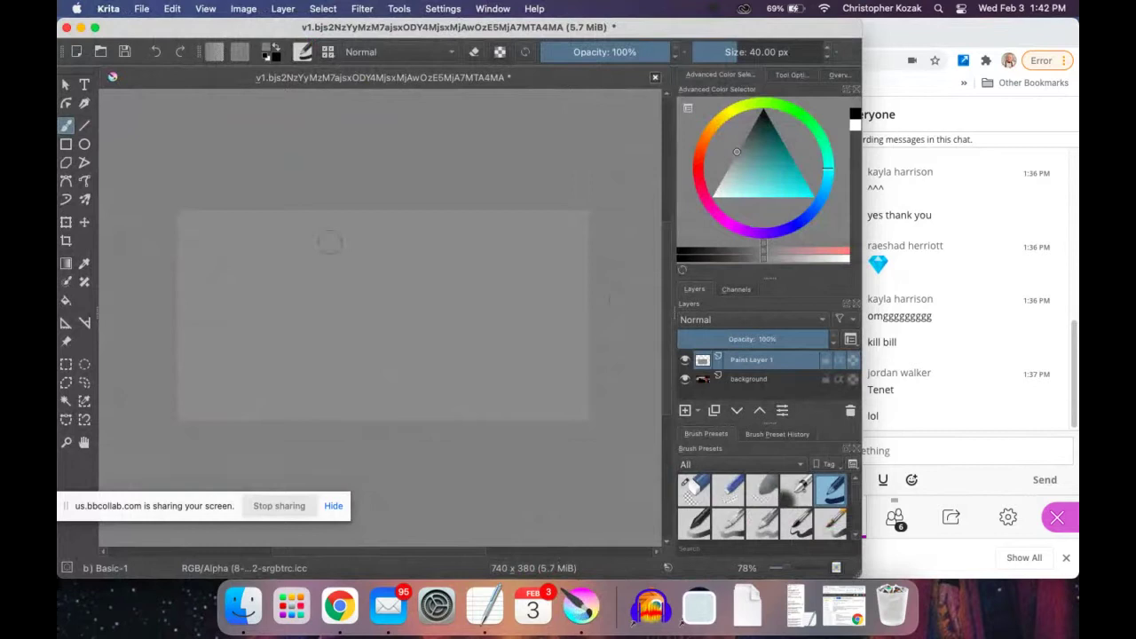
{"action": "left_click_drag", "start_coordinate": [69, 503], "coordinate": [819, 558]}
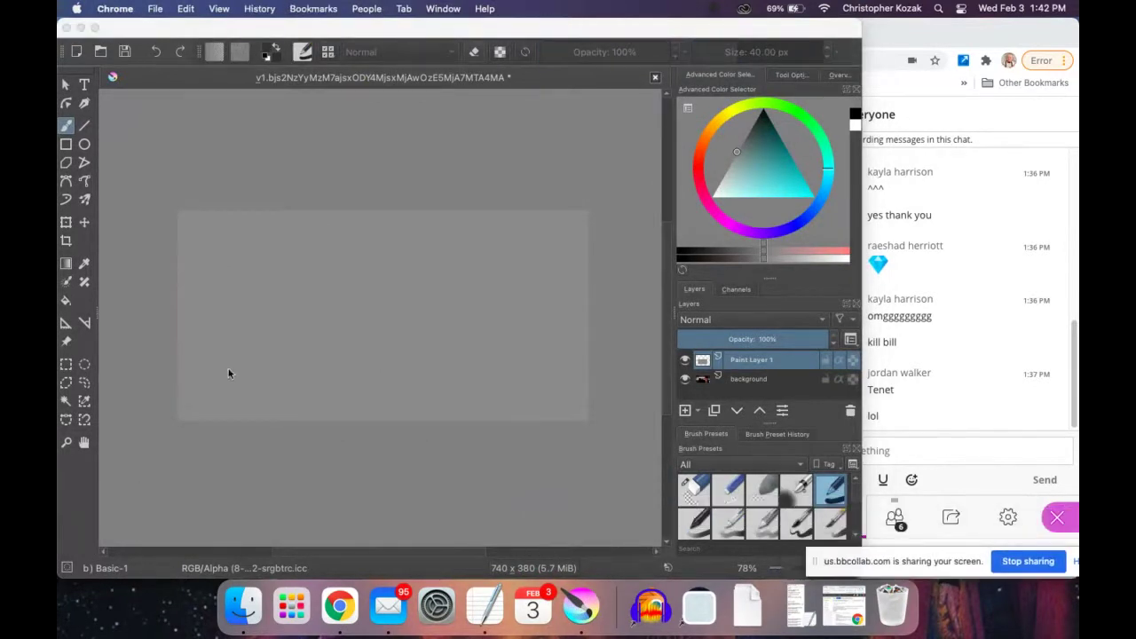
{"action": "left_click", "coordinate": [421, 126]}
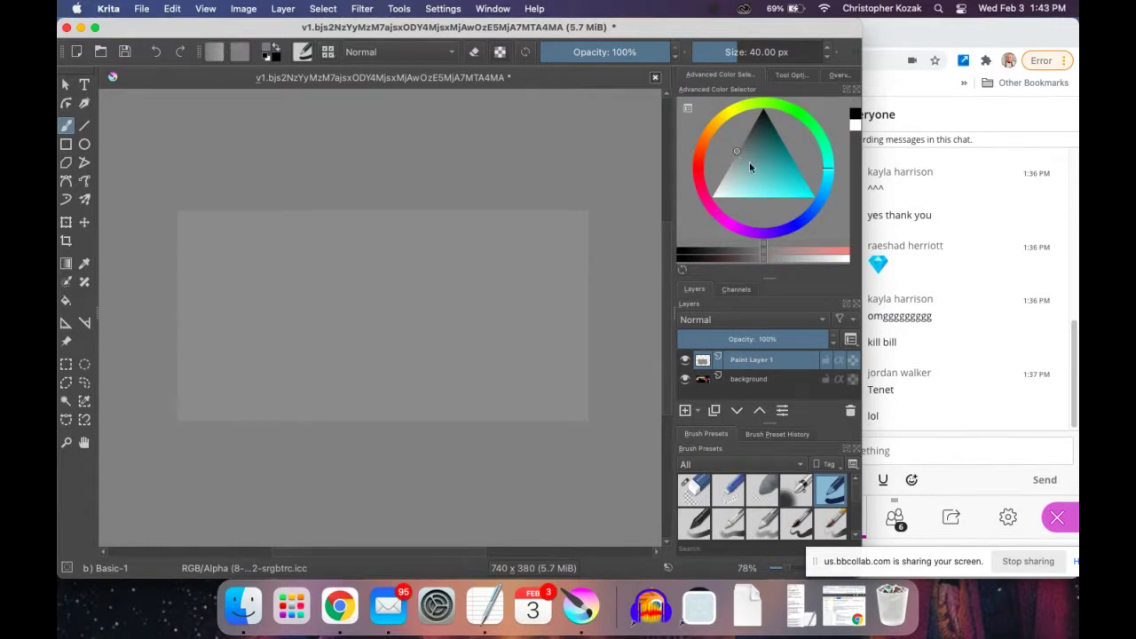
Reduce the Basic-1 brush size to 4 px.
{"action": "key", "text": "bracketleft"}
{"action": "key", "text": "bracketleft"}
{"action": "key", "text": "bracketleft"}
{"action": "key", "text": "bracketleft"}
{"action": "key", "text": "bracketleft"}
{"action": "key", "text": "bracketleft"}
{"action": "key", "text": "bracketleft"}
{"action": "key", "text": "bracketleft"}
{"action": "key", "text": "bracketleft"}
{"action": "key", "text": "bracketleft"}
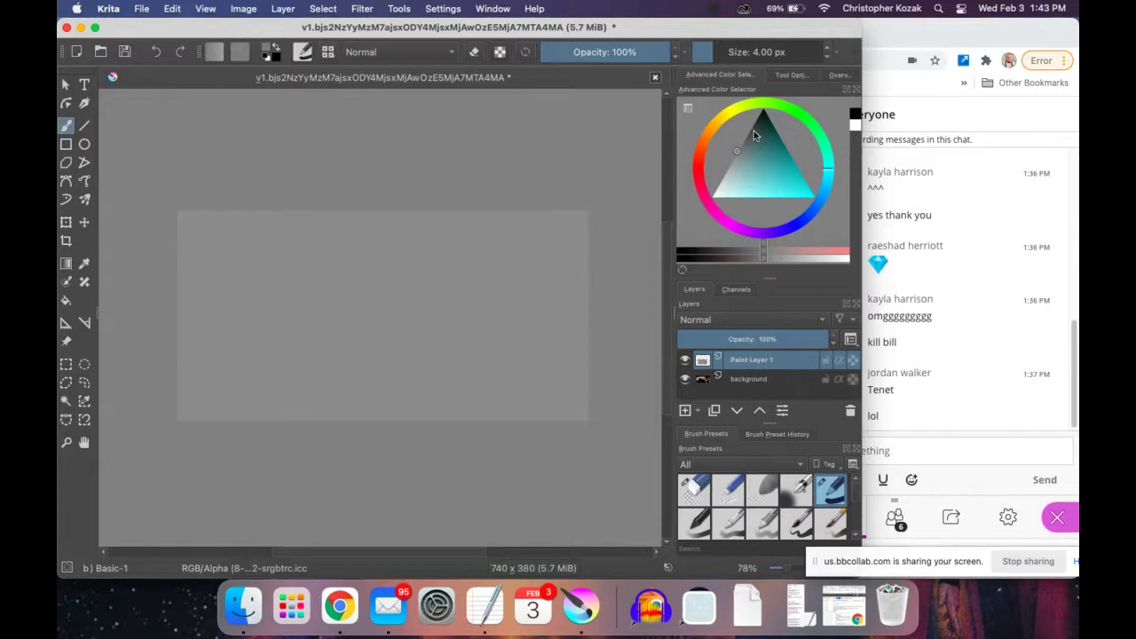
Set the brush size to 20 px and paint a small dark-grey swatch just right of the canvas centre.
{"action": "left_click_drag", "start_coordinate": [754, 133], "coordinate": [743, 132]}
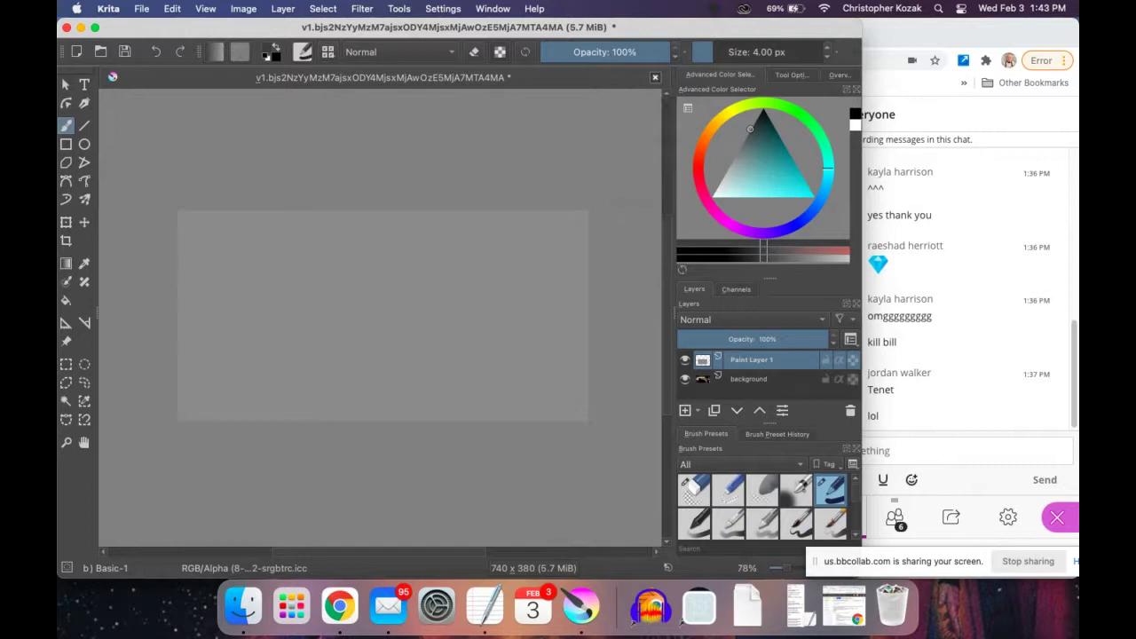
{"action": "key", "text": "bracketright"}
{"action": "key", "text": "bracketright"}
{"action": "key", "text": "bracketright"}
{"action": "key", "text": "bracketright"}
{"action": "key", "text": "bracketright"}
{"action": "key", "text": "bracketright"}
{"action": "key", "text": "bracketright"}
{"action": "key", "text": "bracketright"}
{"action": "key", "text": "bracketright"}
{"action": "key", "text": "bracketright"}
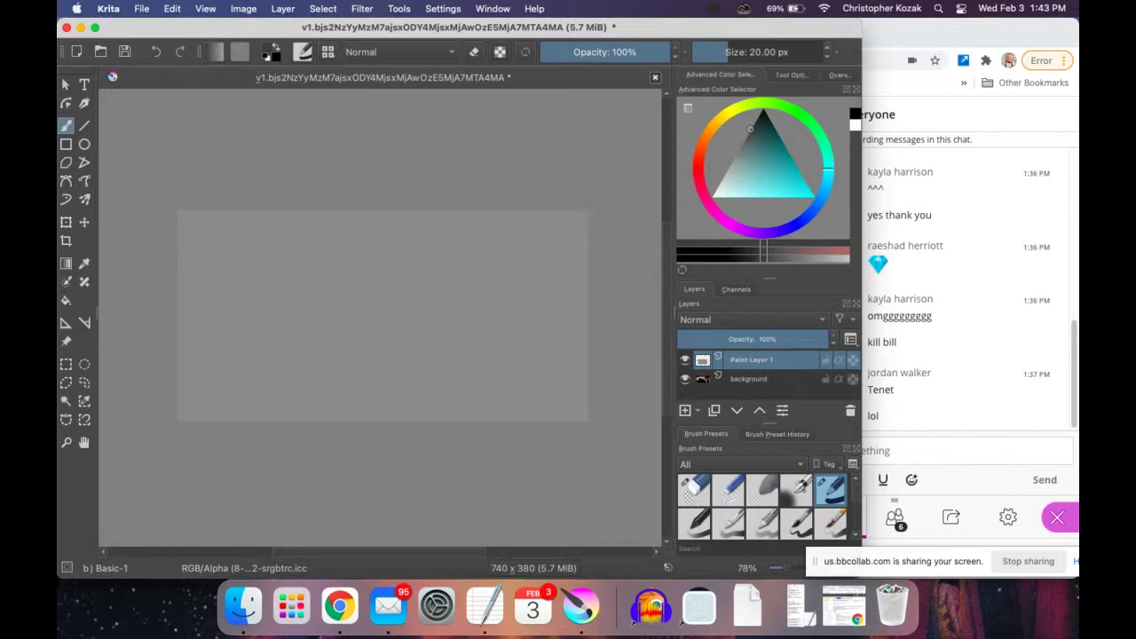
{"action": "left_click_drag", "start_coordinate": [425, 294], "coordinate": [455, 326]}
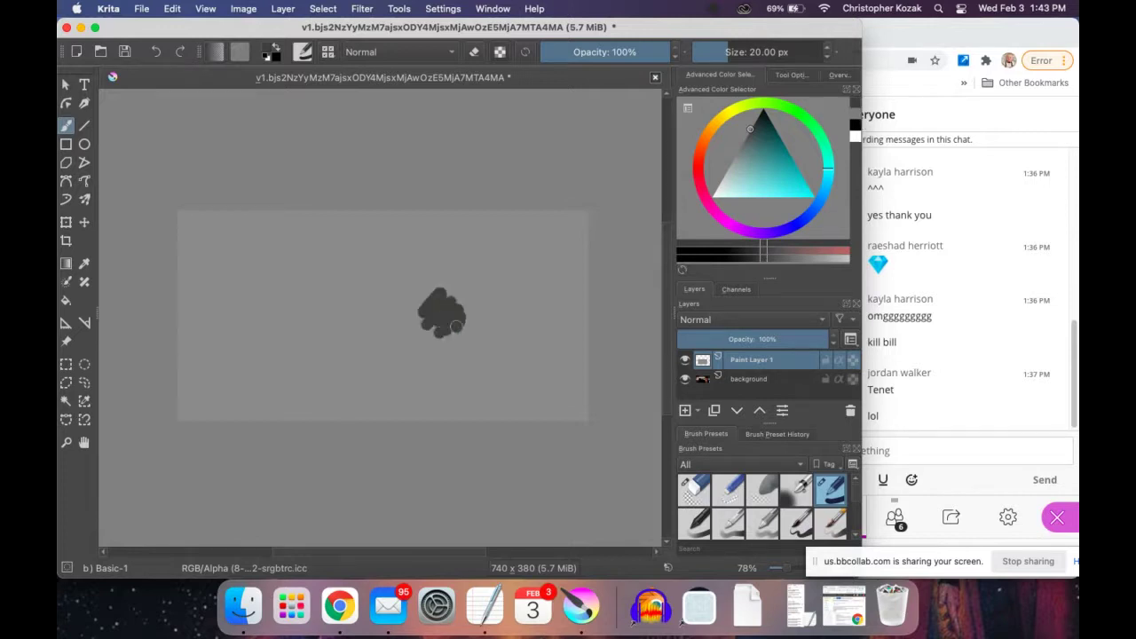
Paint a black swatch to the right of the dark-grey one and a light-grey swatch on the canvas's left half.
{"action": "left_click", "coordinate": [760, 116]}
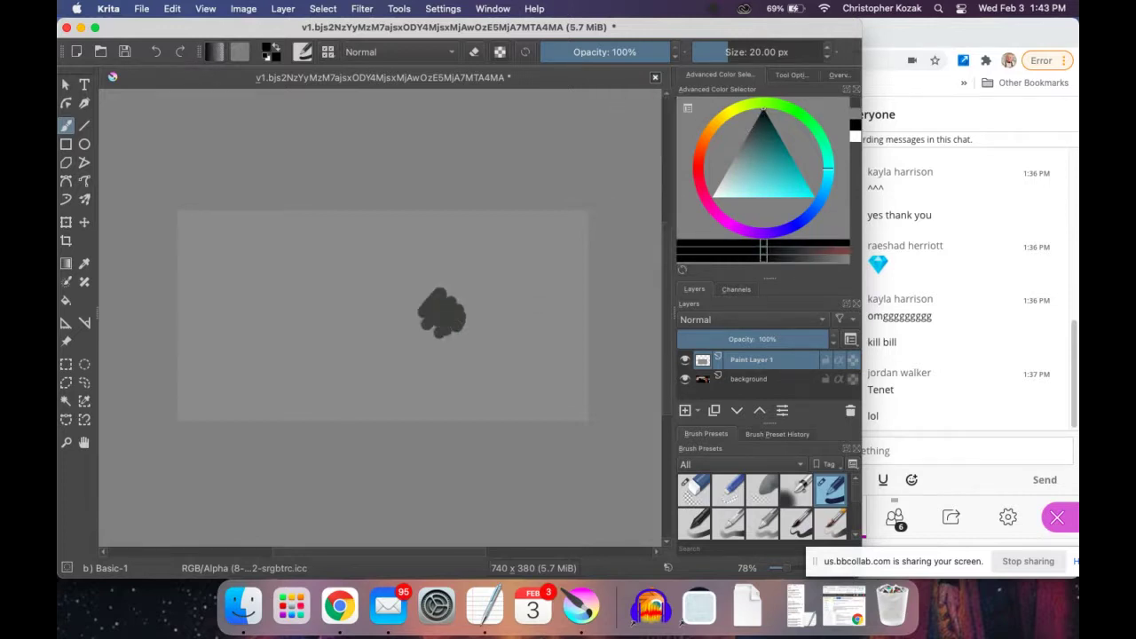
{"action": "left_click_drag", "start_coordinate": [504, 302], "coordinate": [544, 336]}
{"action": "left_click", "coordinate": [741, 155]}
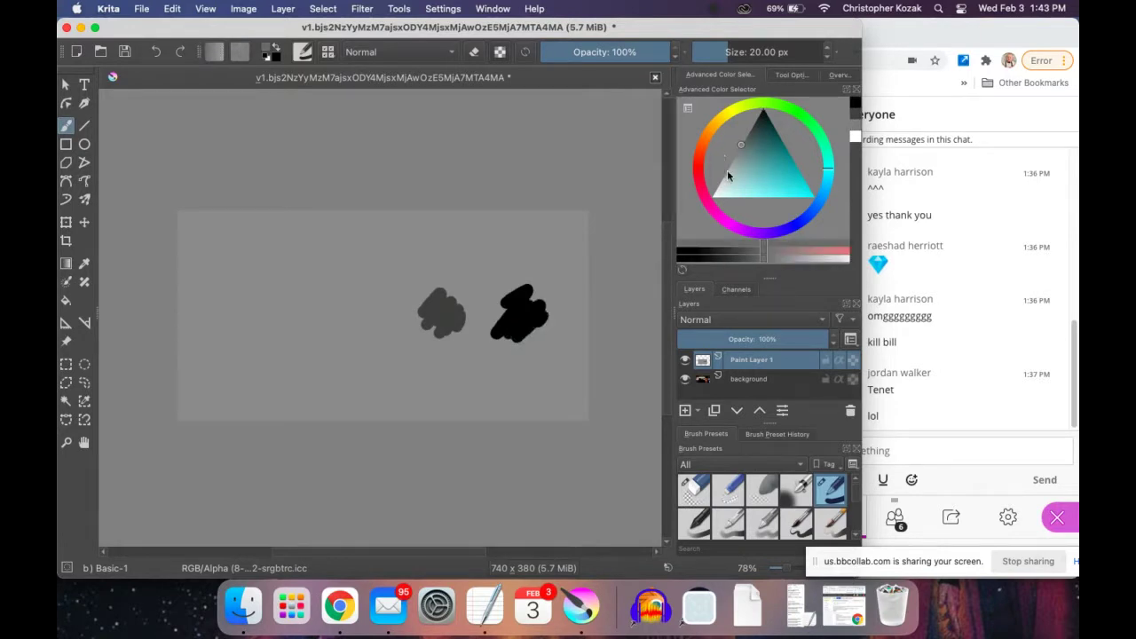
{"action": "left_click", "coordinate": [727, 167]}
{"action": "mouse_move", "coordinate": [324, 286]}
{"action": "left_mouse_down"}
{"action": "mouse_move", "coordinate": [300, 334]}
{"action": "mouse_move", "coordinate": [336, 330]}
{"action": "mouse_move", "coordinate": [302, 308]}
{"action": "mouse_move", "coordinate": [288, 326]}
{"action": "left_mouse_up"}
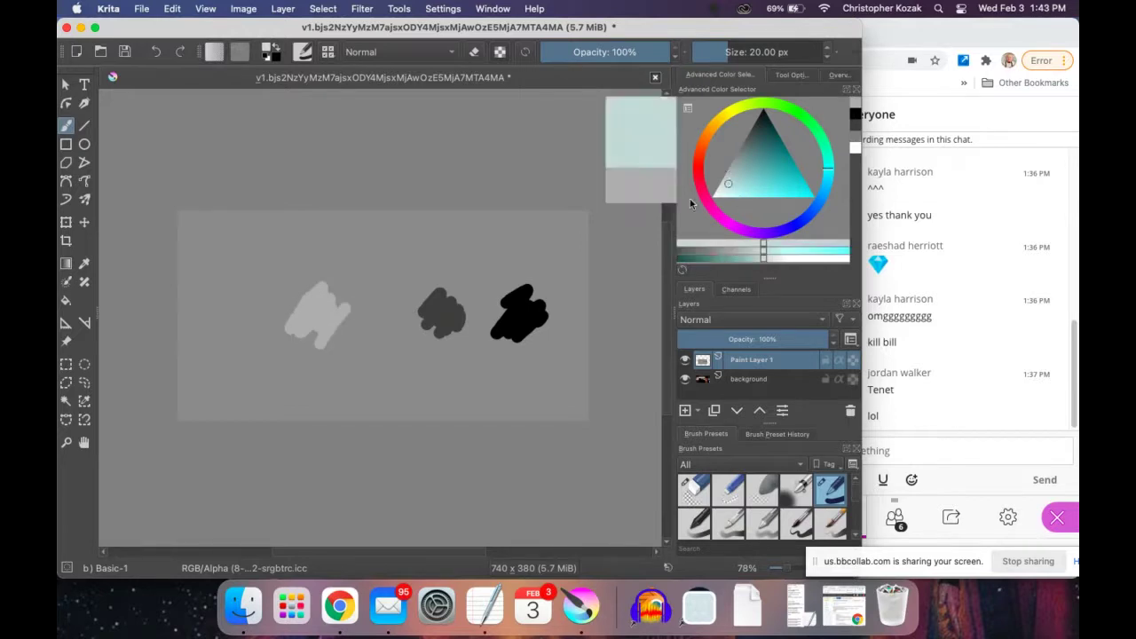
Paint a white swatch beside the light-grey one and write the numbers 1 to 5 in white above the swatches.
{"action": "left_click_drag", "start_coordinate": [715, 194], "coordinate": [679, 207]}
{"action": "mouse_move", "coordinate": [238, 281]}
{"action": "left_mouse_down"}
{"action": "mouse_move", "coordinate": [213, 330]}
{"action": "mouse_move", "coordinate": [271, 293]}
{"action": "mouse_move", "coordinate": [262, 320]}
{"action": "left_mouse_up"}
{"action": "mouse_move", "coordinate": [321, 226]}
{"action": "left_mouse_down"}
{"action": "mouse_move", "coordinate": [336, 253]}
{"action": "mouse_move", "coordinate": [387, 265]}
{"action": "left_mouse_up"}
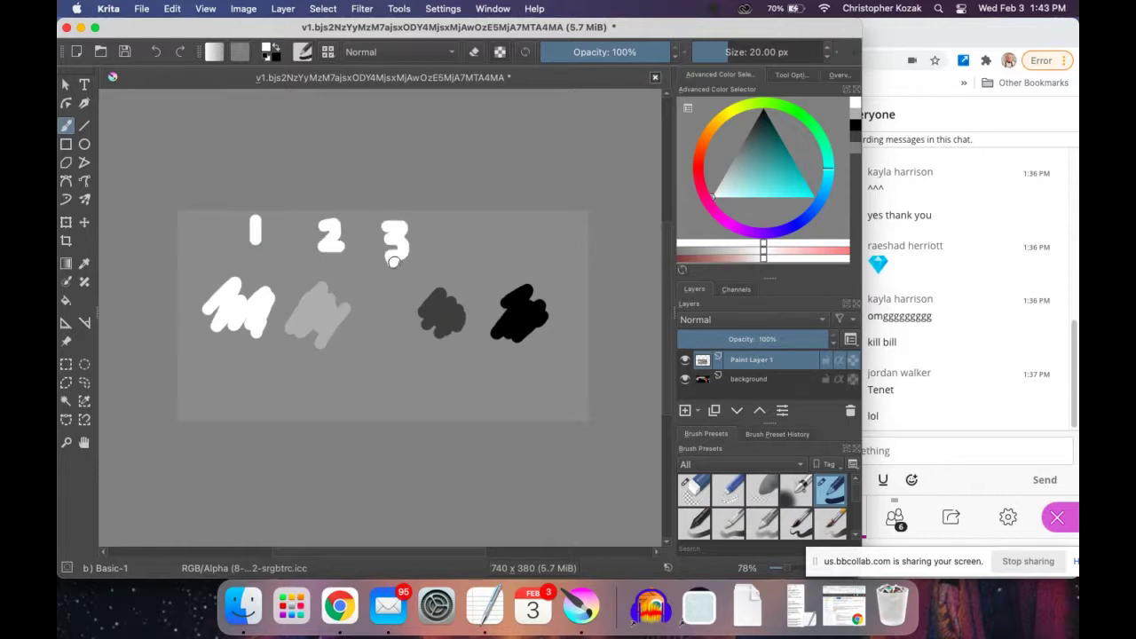
{"action": "left_click_drag", "start_coordinate": [444, 230], "coordinate": [468, 251]}
{"action": "left_click_drag", "start_coordinate": [458, 229], "coordinate": [460, 277]}
{"action": "mouse_move", "coordinate": [541, 236]}
{"action": "left_mouse_down"}
{"action": "mouse_move", "coordinate": [524, 241]}
{"action": "mouse_move", "coordinate": [528, 260]}
{"action": "left_mouse_up"}
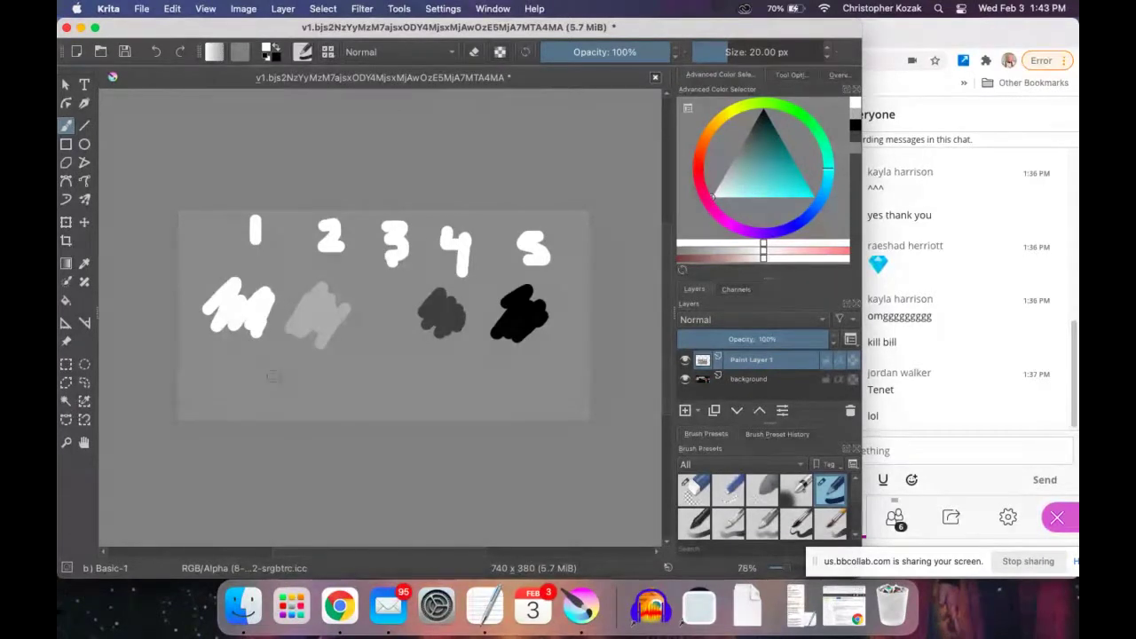
Undo all the painted numbers and swatches back to the plain mid-grey layer.
{"action": "key", "text": "super+z"}
{"action": "key", "text": "super+z"}
{"action": "key", "text": "super+z"}
{"action": "key", "text": "super+z"}
{"action": "key", "text": "super+z"}
{"action": "key", "text": "super+z"}
{"action": "key", "text": "super+z"}
{"action": "key", "text": "super+z"}
{"action": "key", "text": "super+z"}
{"action": "key", "text": "super+z"}
{"action": "key", "text": "super+z"}
{"action": "key", "text": "super+z"}
{"action": "key", "text": "super+z"}
{"action": "key", "text": "super+z"}
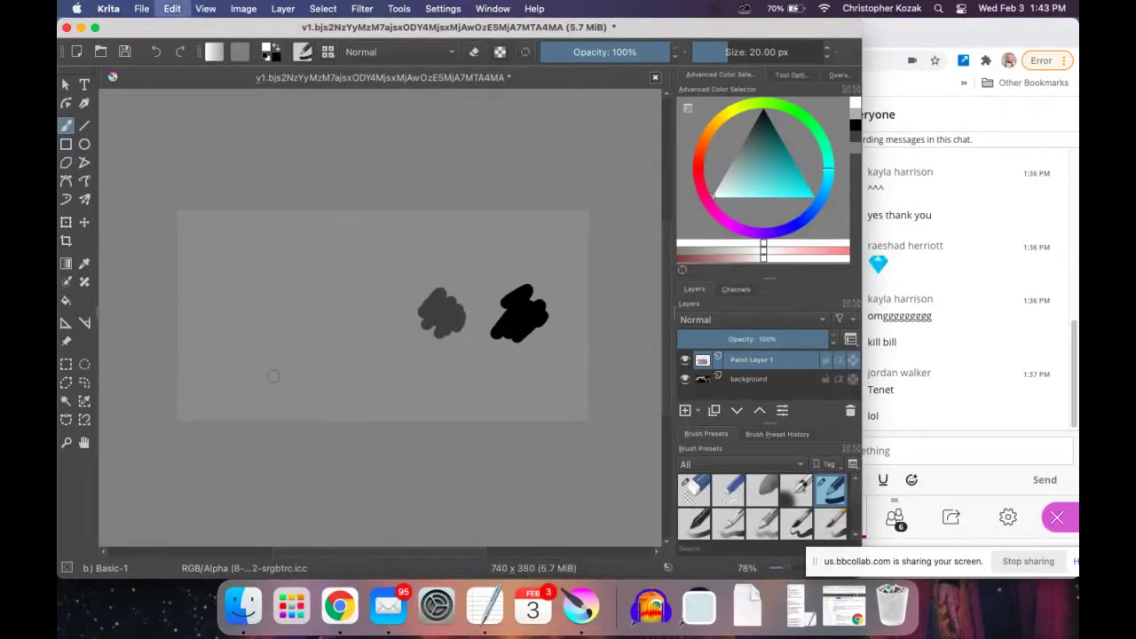
Pick a dark grey paint colour and reduce the brush size to 4 px.
{"action": "left_click", "coordinate": [744, 134]}
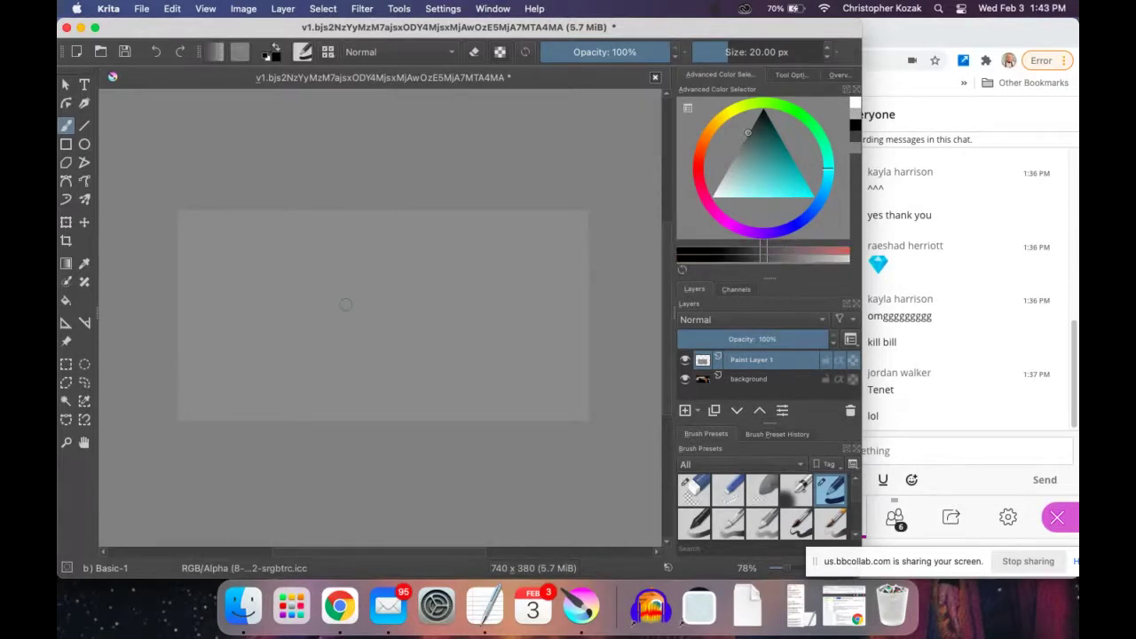
{"action": "key", "text": "bracketleft"}
{"action": "key", "text": "bracketleft"}
{"action": "key", "text": "bracketleft"}
{"action": "key", "text": "bracketleft"}
{"action": "key", "text": "bracketleft"}
{"action": "key", "text": "bracketleft"}
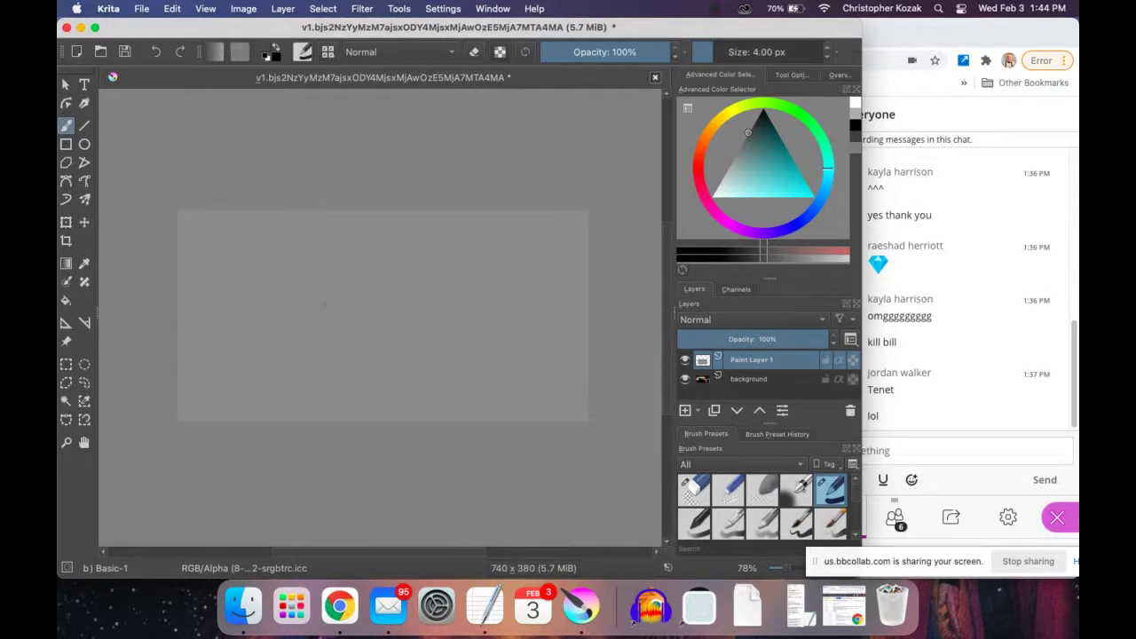
Try a test stroke on the grey layer in dark grey and another in light grey, undoing each one.
{"action": "mouse_move", "coordinate": [328, 293]}
{"action": "left_mouse_down"}
{"action": "mouse_move", "coordinate": [420, 232]}
{"action": "mouse_move", "coordinate": [488, 377]}
{"action": "left_mouse_up"}
{"action": "key", "text": "ctrl+z"}
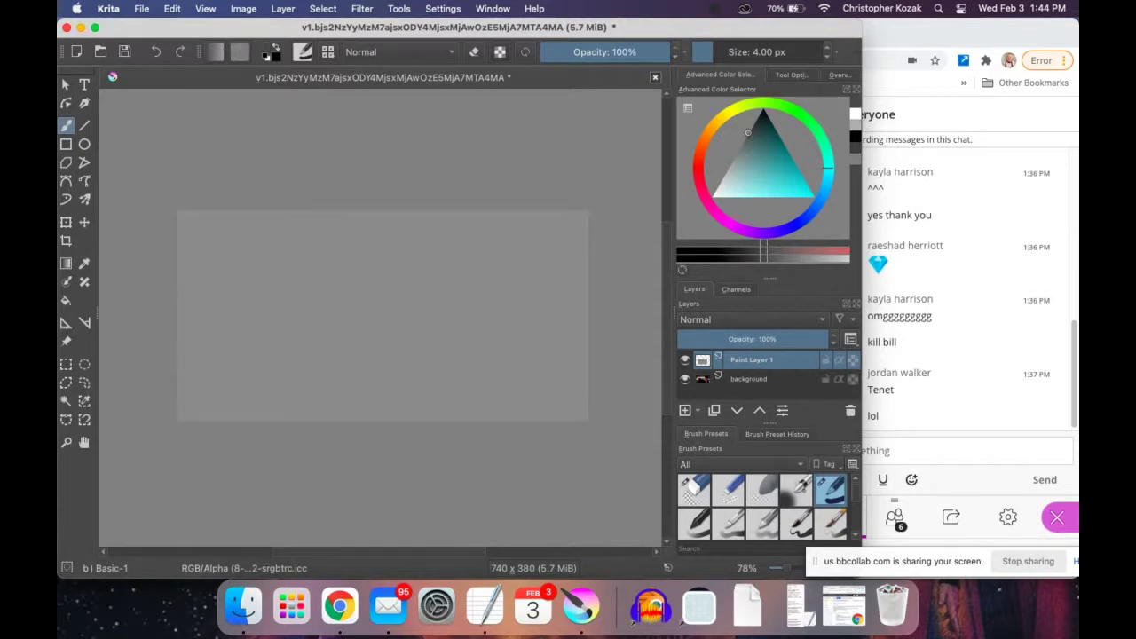
{"action": "left_click", "coordinate": [725, 170]}
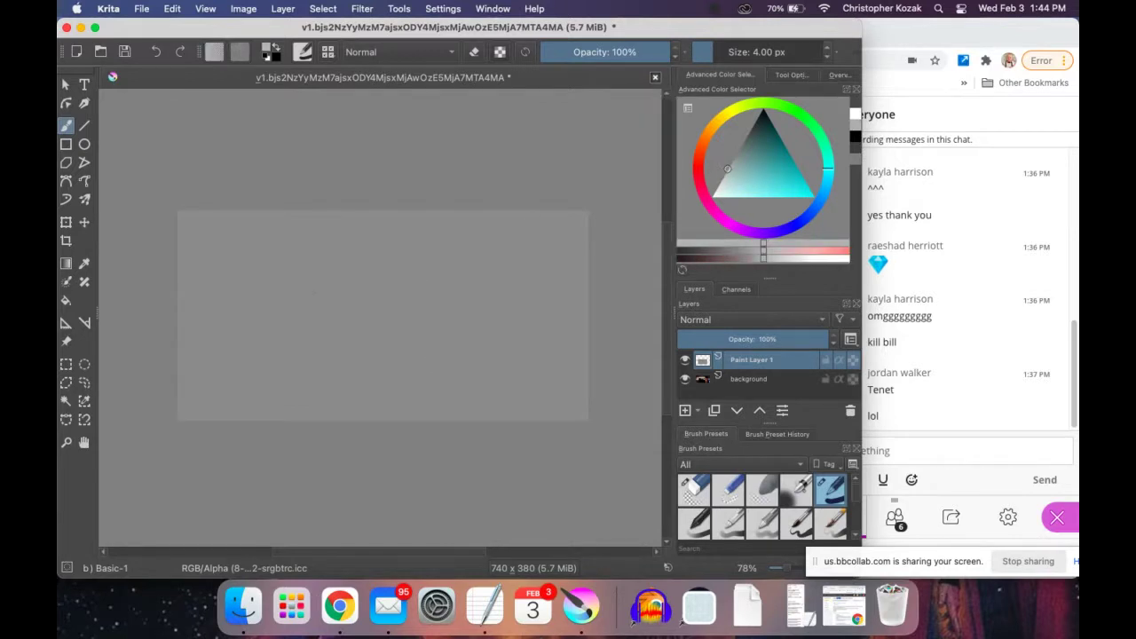
{"action": "mouse_move", "coordinate": [313, 293]}
{"action": "left_mouse_down"}
{"action": "mouse_move", "coordinate": [331, 317]}
{"action": "mouse_move", "coordinate": [388, 329]}
{"action": "mouse_move", "coordinate": [431, 355]}
{"action": "left_mouse_up"}
{"action": "key", "text": "ctrl+z"}
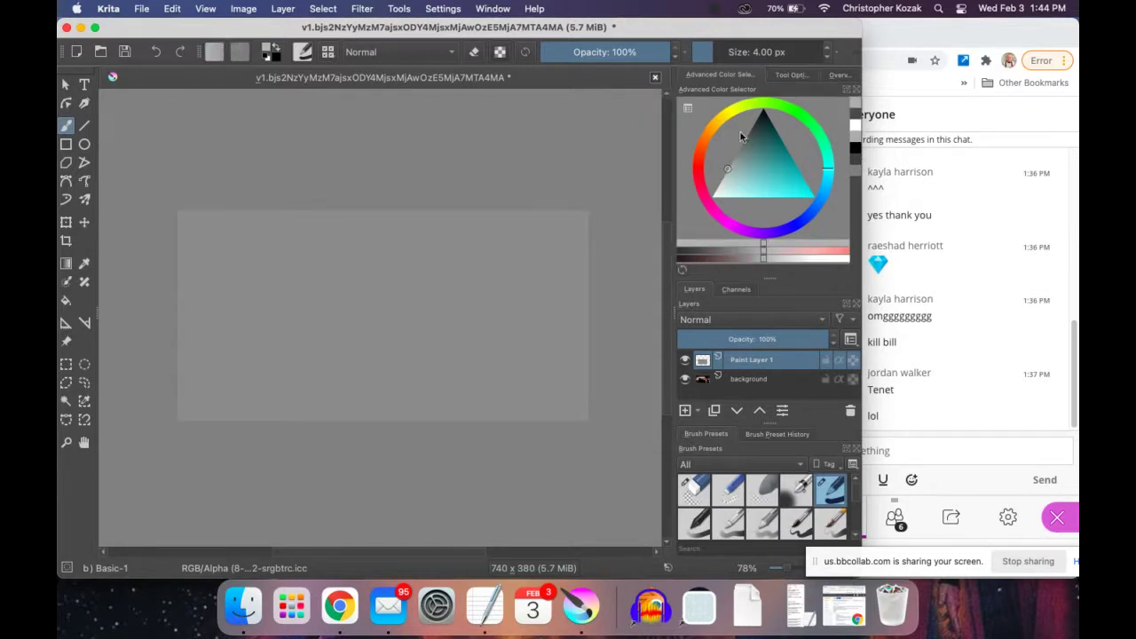
Pick a dark grey, add a new paint layer on top, and hide the mid-grey layer to reveal the still.
{"action": "left_click", "coordinate": [746, 134]}
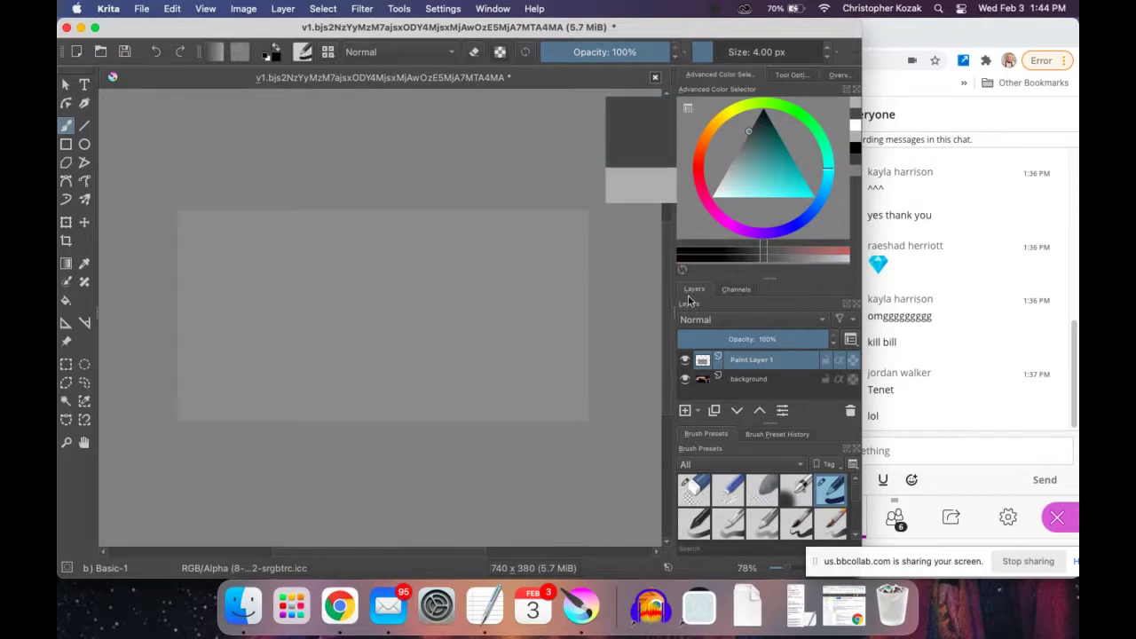
{"action": "left_click", "coordinate": [686, 411]}
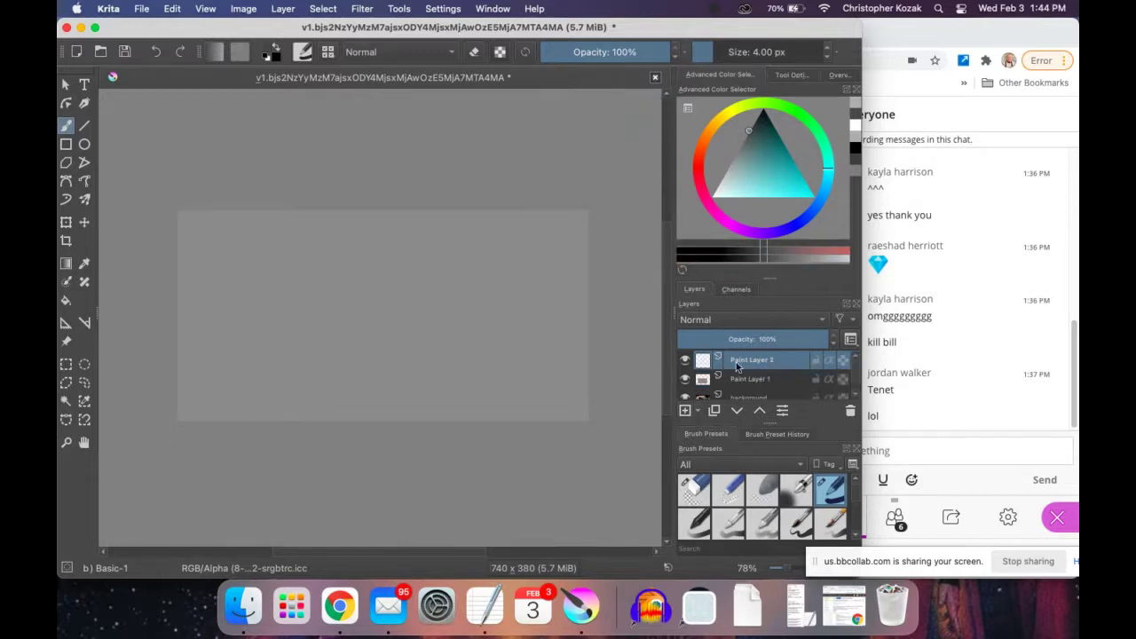
{"action": "left_click", "coordinate": [685, 380]}
{"action": "scroll", "coordinate": [763, 381], "scroll_direction": "down", "scroll_amount": 1}
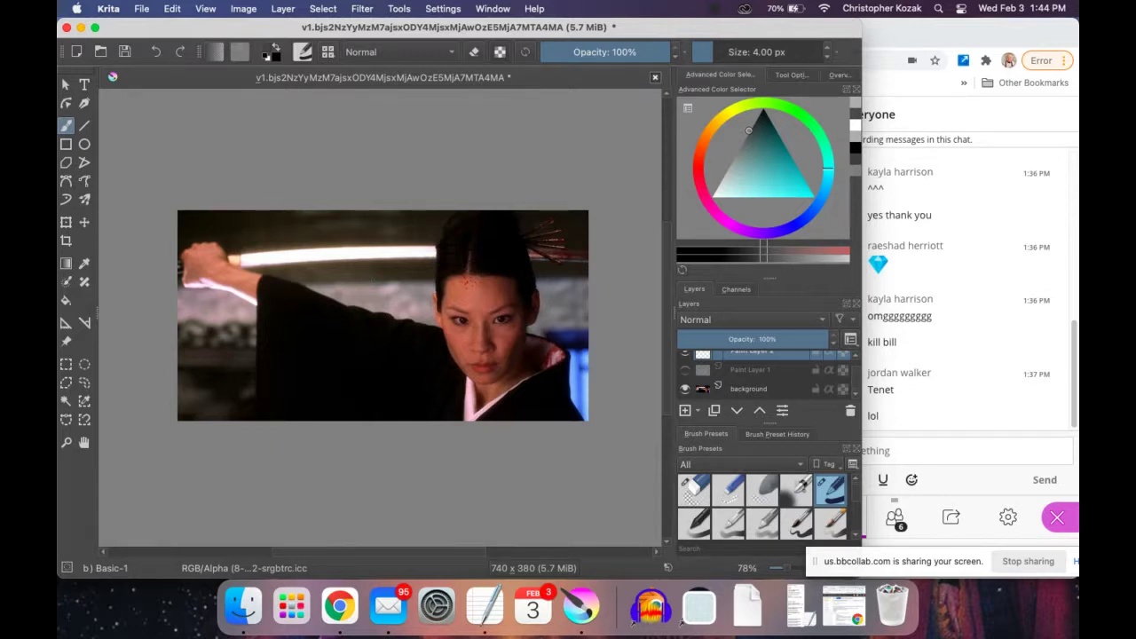
Sketch a demonstration head beside the woman's face, with an oval skull, side planes and a tapering jaw.
{"action": "left_click_drag", "start_coordinate": [399, 262], "coordinate": [400, 306]}
{"action": "left_click_drag", "start_coordinate": [408, 236], "coordinate": [404, 262]}
{"action": "mouse_move", "coordinate": [393, 311]}
{"action": "left_mouse_down"}
{"action": "mouse_move", "coordinate": [333, 318]}
{"action": "mouse_move", "coordinate": [404, 313]}
{"action": "mouse_move", "coordinate": [317, 246]}
{"action": "mouse_move", "coordinate": [354, 218]}
{"action": "mouse_move", "coordinate": [327, 327]}
{"action": "left_mouse_up"}
{"action": "left_click_drag", "start_coordinate": [317, 246], "coordinate": [380, 344]}
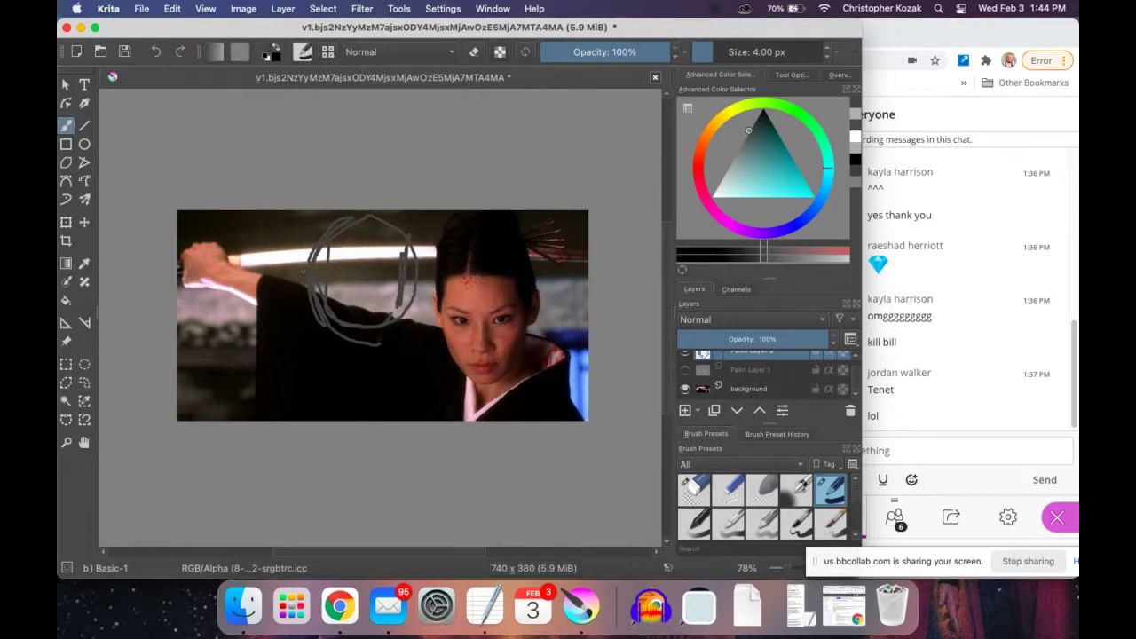
{"action": "left_click_drag", "start_coordinate": [310, 266], "coordinate": [311, 348]}
{"action": "left_click_drag", "start_coordinate": [315, 295], "coordinate": [313, 366]}
{"action": "mouse_move", "coordinate": [318, 318]}
{"action": "left_mouse_down"}
{"action": "mouse_move", "coordinate": [316, 362]}
{"action": "mouse_move", "coordinate": [369, 395]}
{"action": "left_mouse_up"}
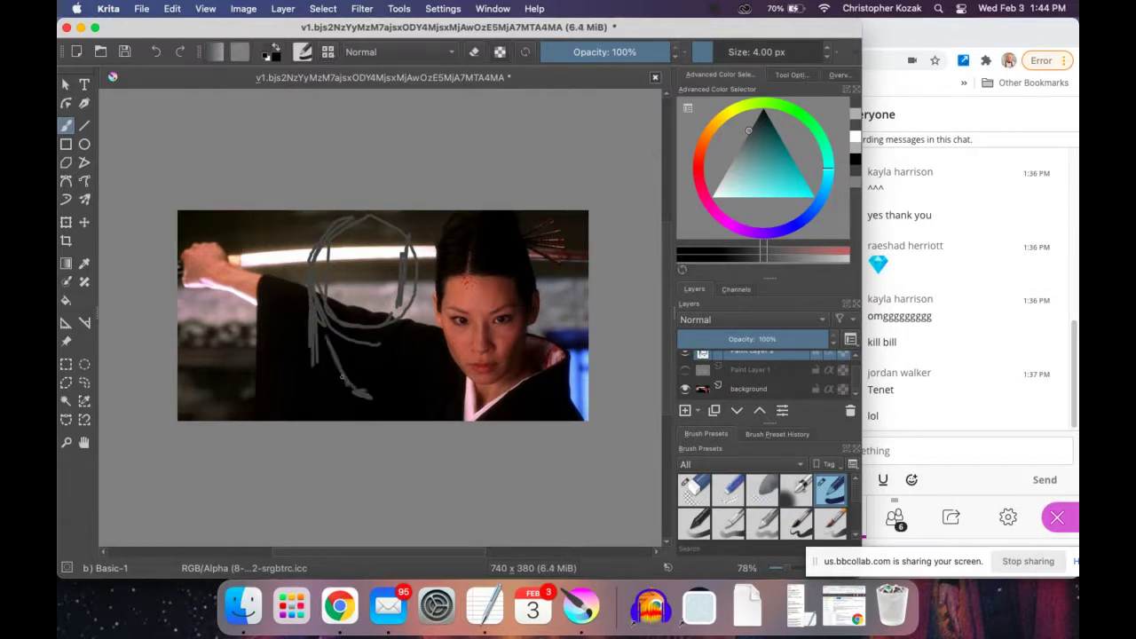
{"action": "mouse_move", "coordinate": [318, 328]}
{"action": "left_mouse_down"}
{"action": "mouse_move", "coordinate": [382, 396]}
{"action": "mouse_move", "coordinate": [414, 355]}
{"action": "left_mouse_up"}
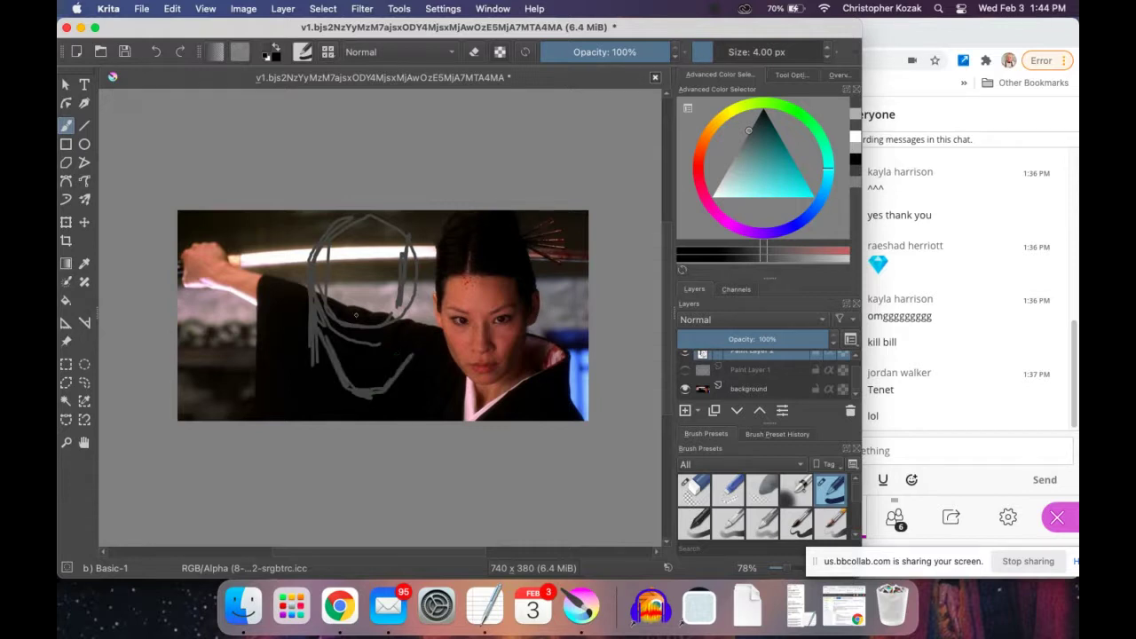
Add a centre line, nose and mouth marks and an ear to the demonstration head.
{"action": "mouse_move", "coordinate": [354, 359]}
{"action": "left_mouse_down"}
{"action": "mouse_move", "coordinate": [374, 361]}
{"action": "mouse_move", "coordinate": [362, 357]}
{"action": "left_mouse_up"}
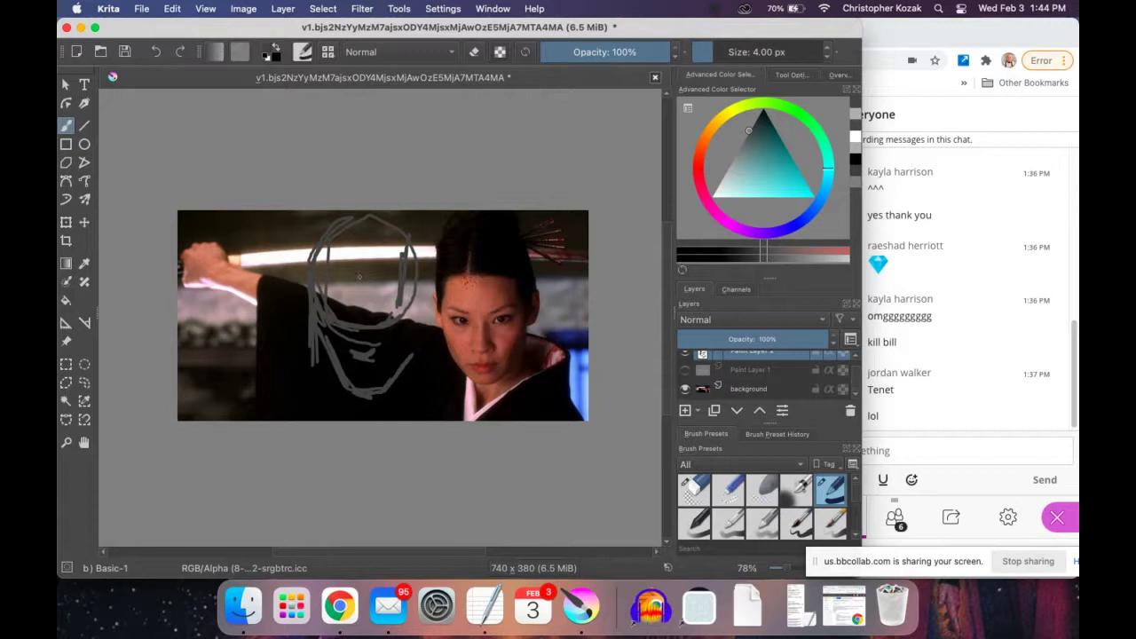
{"action": "left_click_drag", "start_coordinate": [360, 282], "coordinate": [359, 325]}
{"action": "left_click_drag", "start_coordinate": [352, 370], "coordinate": [376, 371]}
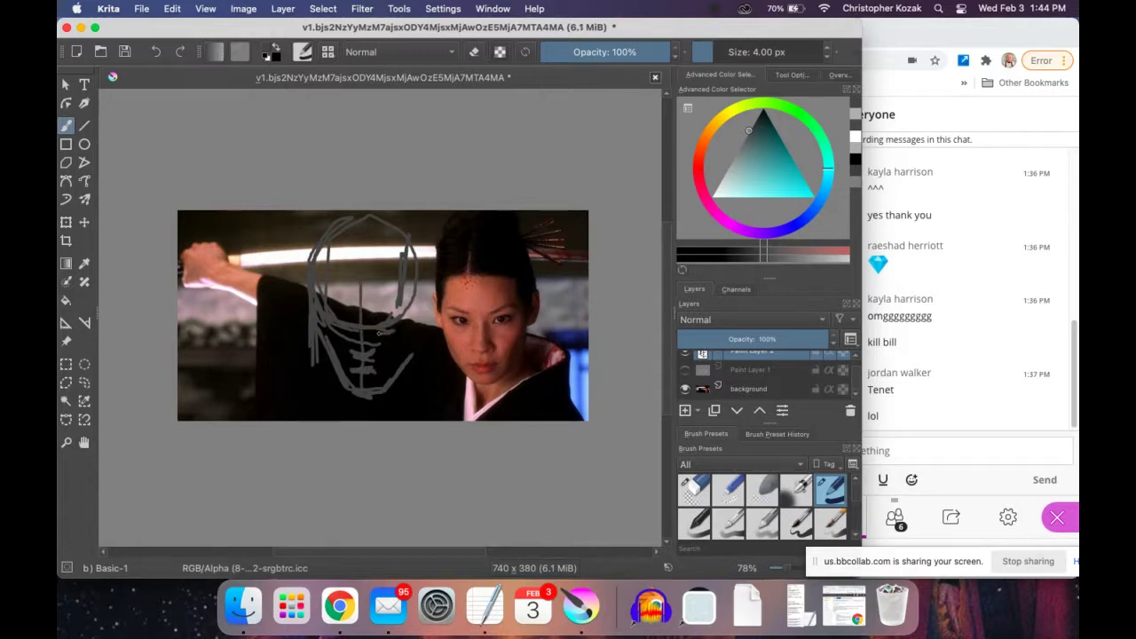
{"action": "left_click_drag", "start_coordinate": [381, 330], "coordinate": [535, 415]}
{"action": "key", "text": "super+z"}
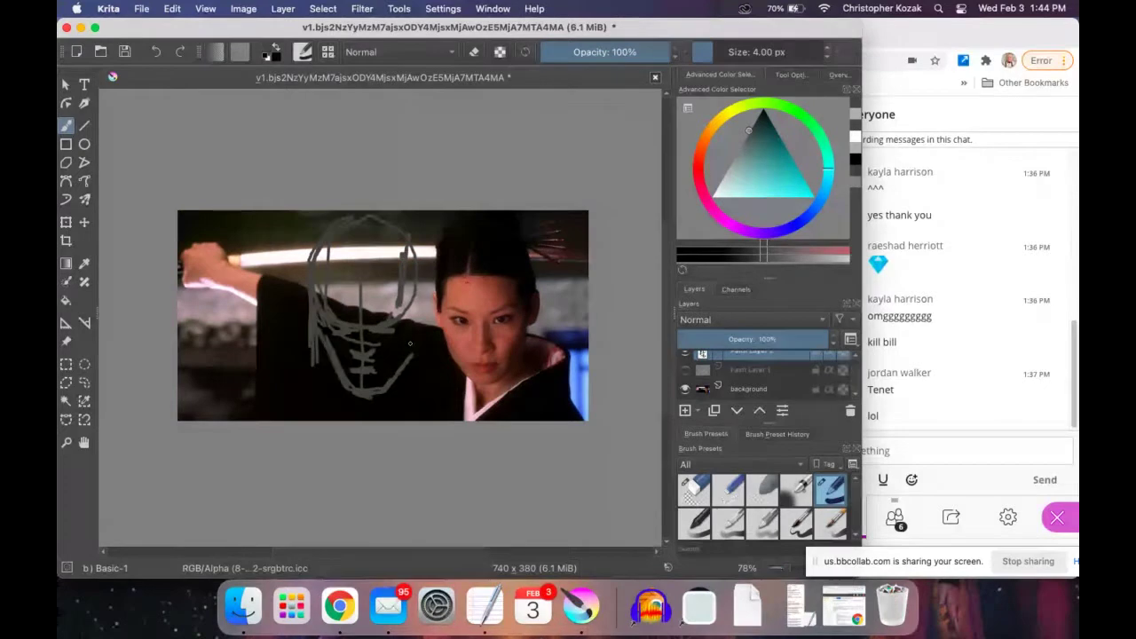
{"action": "mouse_move", "coordinate": [410, 343]}
{"action": "left_mouse_down"}
{"action": "mouse_move", "coordinate": [419, 284]}
{"action": "mouse_move", "coordinate": [417, 335]}
{"action": "left_mouse_up"}
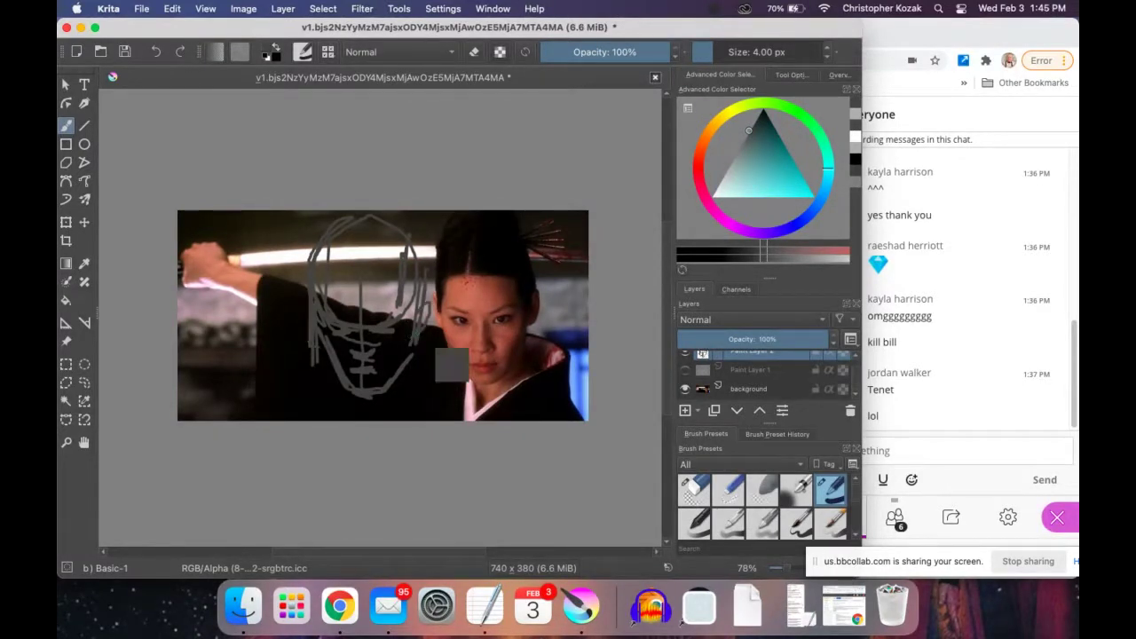
Undo every stroke of the demonstration head, leaving the new paint layer empty.
{"action": "key", "text": "super+z"}
{"action": "key", "text": "super+z"}
{"action": "key", "text": "super+z"}
{"action": "key", "text": "super+z"}
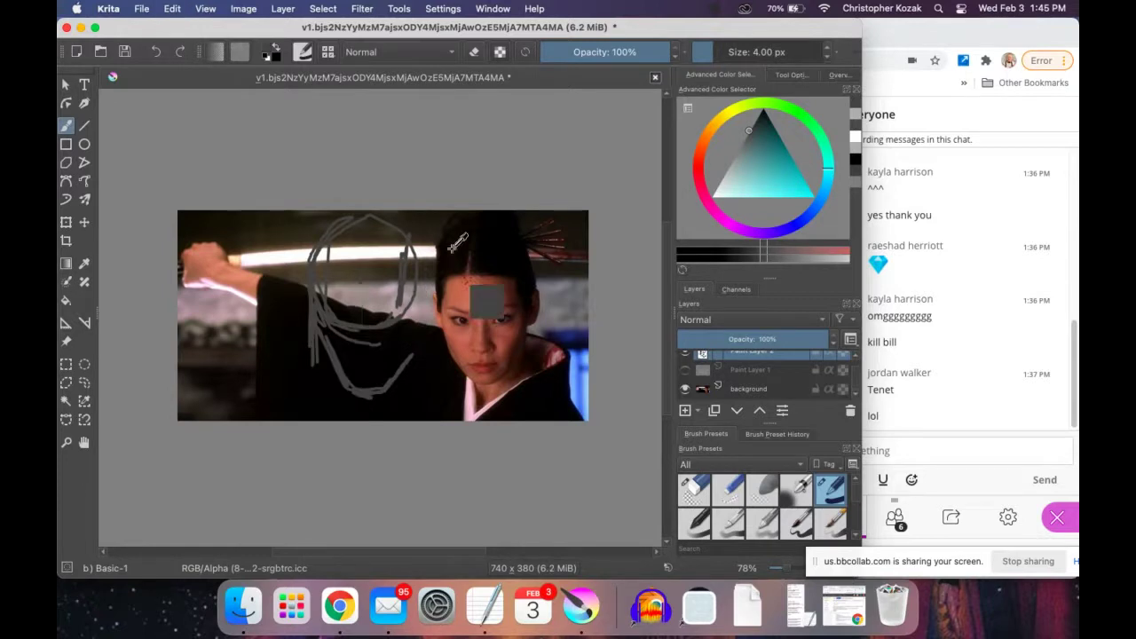
{"action": "key", "text": "super+z"}
{"action": "key", "text": "super+z"}
{"action": "key", "text": "super+z"}
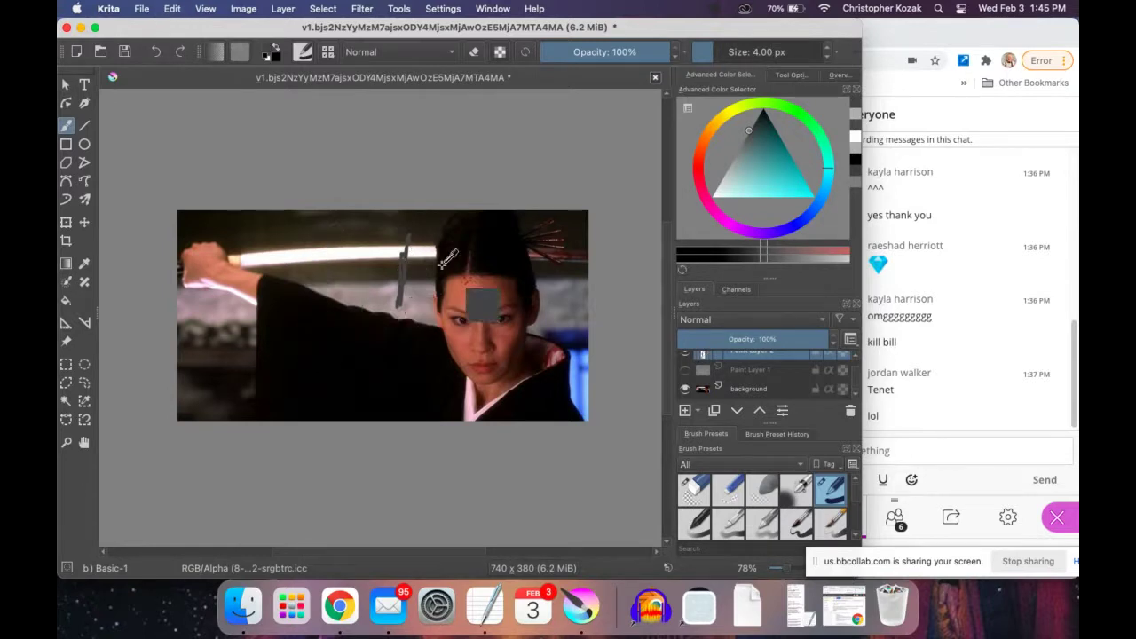
{"action": "key", "text": "super+z"}
{"action": "key", "text": "super+z"}
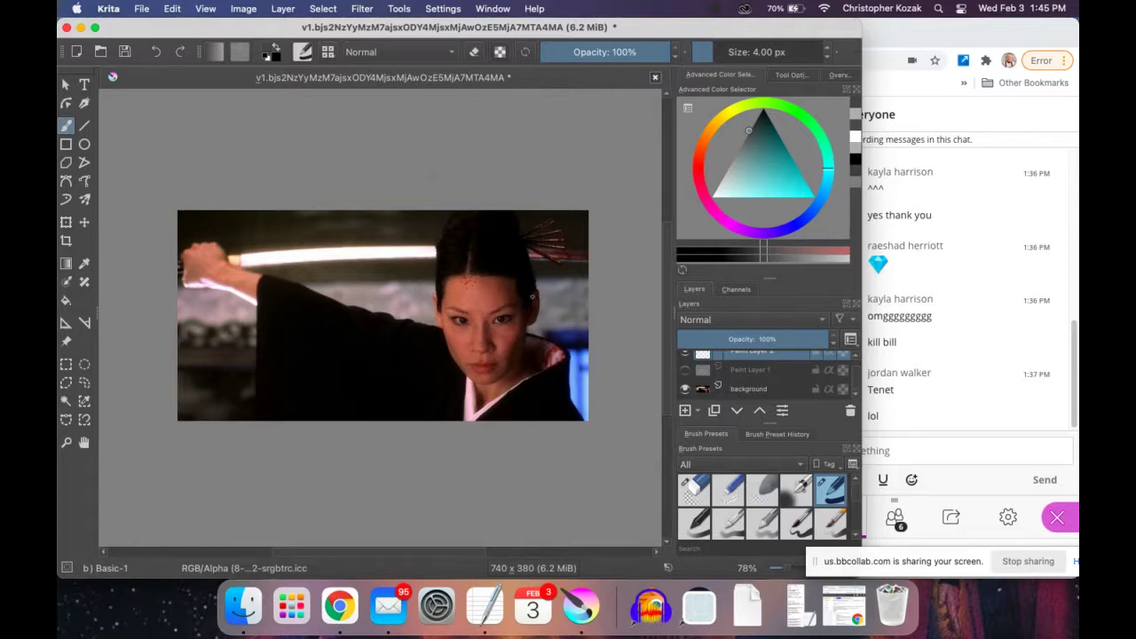
Reduce the brush size to 1 px for tracing the woman's face up close.
{"action": "scroll", "coordinate": [469, 317], "scroll_direction": "up", "scroll_amount": 5}
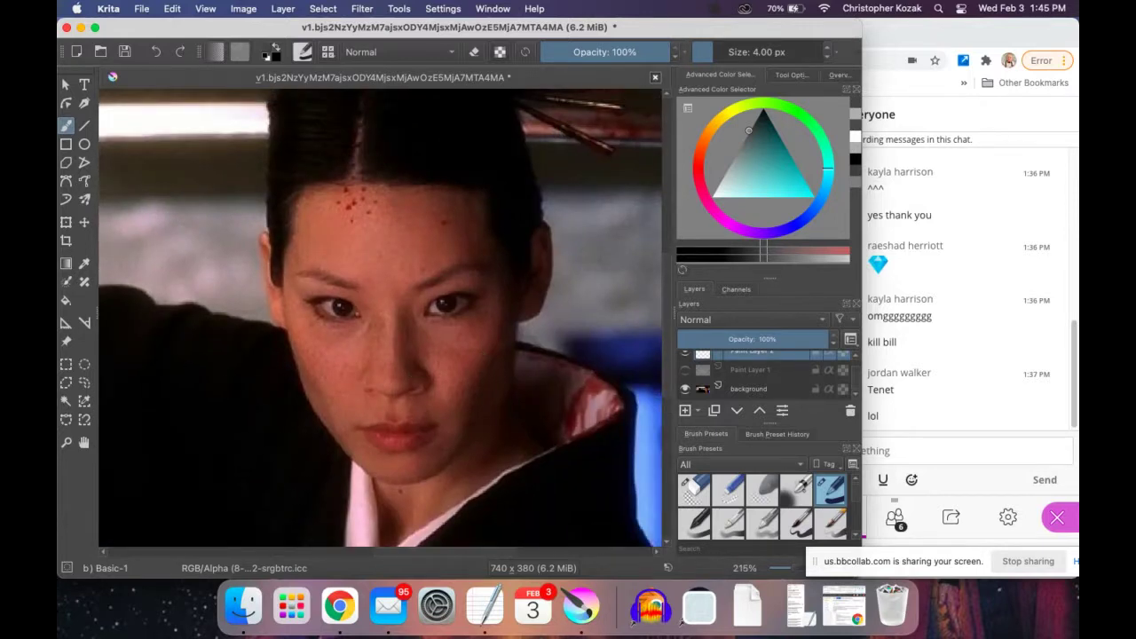
{"action": "key", "text": "bracketleft"}
{"action": "key", "text": "bracketleft"}
{"action": "key", "text": "bracketleft"}
Try thin trial strokes around the woman's left eye and undo them.
{"action": "mouse_move", "coordinate": [435, 301]}
{"action": "left_mouse_down"}
{"action": "mouse_move", "coordinate": [485, 301]}
{"action": "mouse_move", "coordinate": [424, 315]}
{"action": "mouse_move", "coordinate": [455, 299]}
{"action": "mouse_move", "coordinate": [439, 298]}
{"action": "mouse_move", "coordinate": [415, 314]}
{"action": "mouse_move", "coordinate": [464, 265]}
{"action": "mouse_move", "coordinate": [494, 266]}
{"action": "left_mouse_up"}
{"action": "key", "text": "super+z"}
{"action": "key", "text": "super+z"}
{"action": "key", "text": "super+z"}
{"action": "key", "text": "super+z"}
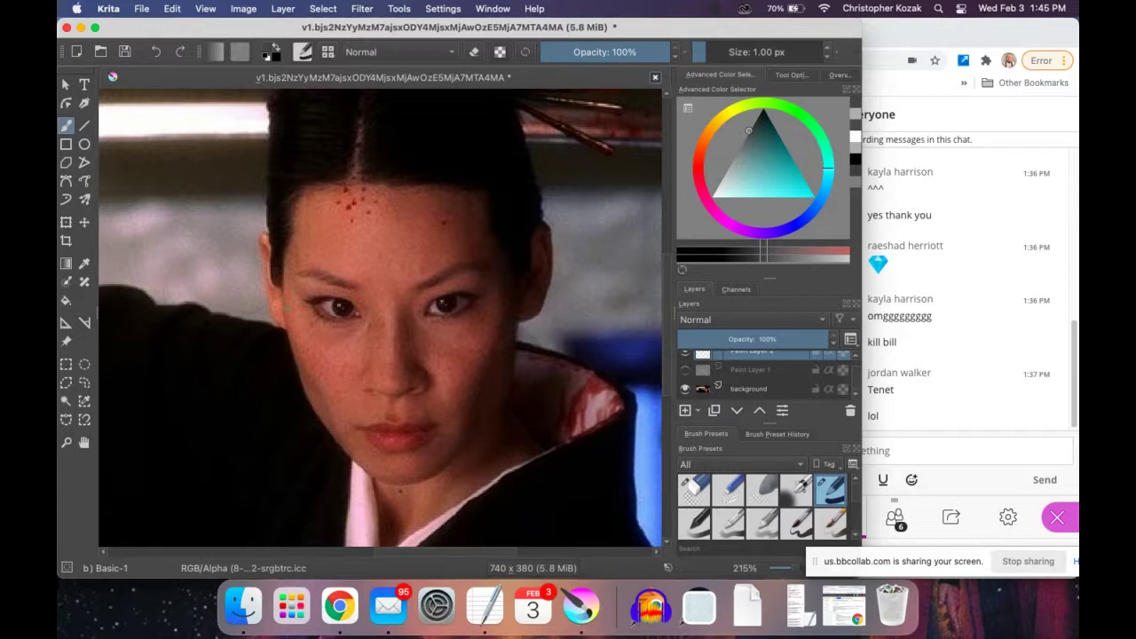
Trace the contour of the woman's cheeks, jaw and chin, and outline both ears in dark grey.
{"action": "mouse_move", "coordinate": [285, 293]}
{"action": "left_mouse_down"}
{"action": "mouse_move", "coordinate": [311, 415]}
{"action": "mouse_move", "coordinate": [359, 484]}
{"action": "left_mouse_up"}
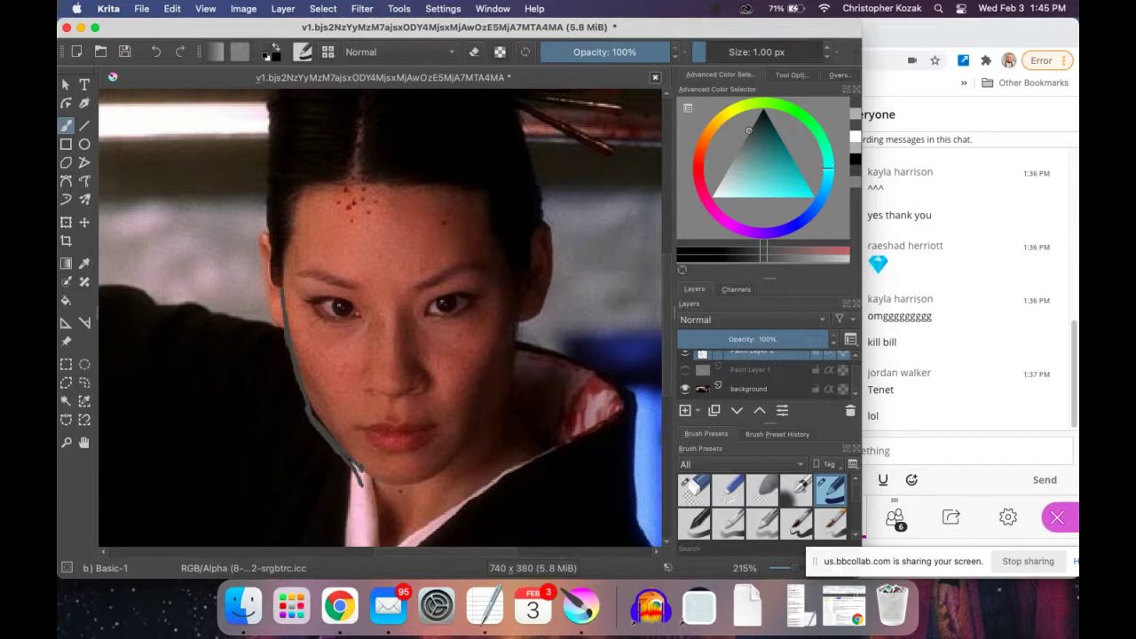
{"action": "mouse_move", "coordinate": [359, 475]}
{"action": "left_mouse_down"}
{"action": "mouse_move", "coordinate": [422, 487]}
{"action": "mouse_move", "coordinate": [511, 403]}
{"action": "mouse_move", "coordinate": [522, 276]}
{"action": "left_mouse_up"}
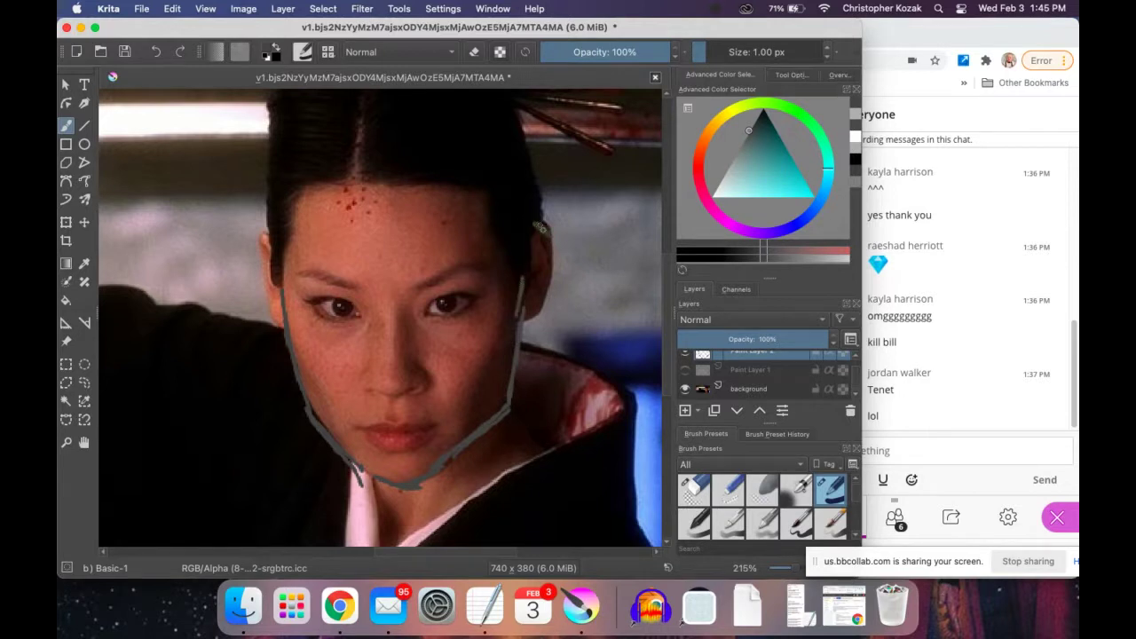
{"action": "left_click_drag", "start_coordinate": [540, 227], "coordinate": [548, 283]}
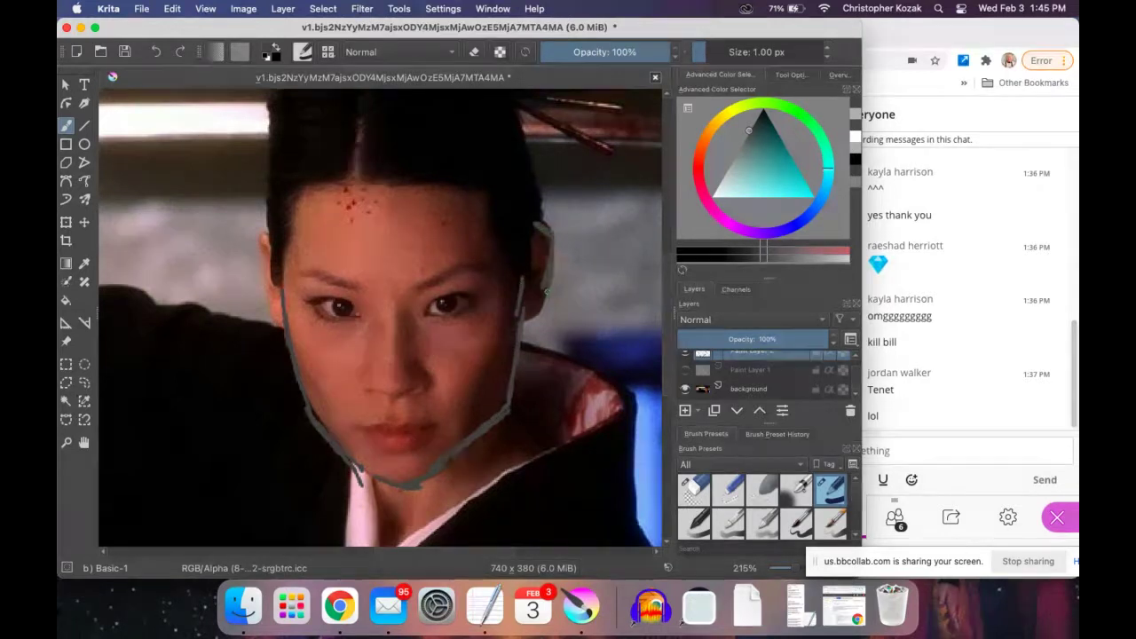
{"action": "left_click_drag", "start_coordinate": [547, 291], "coordinate": [523, 316]}
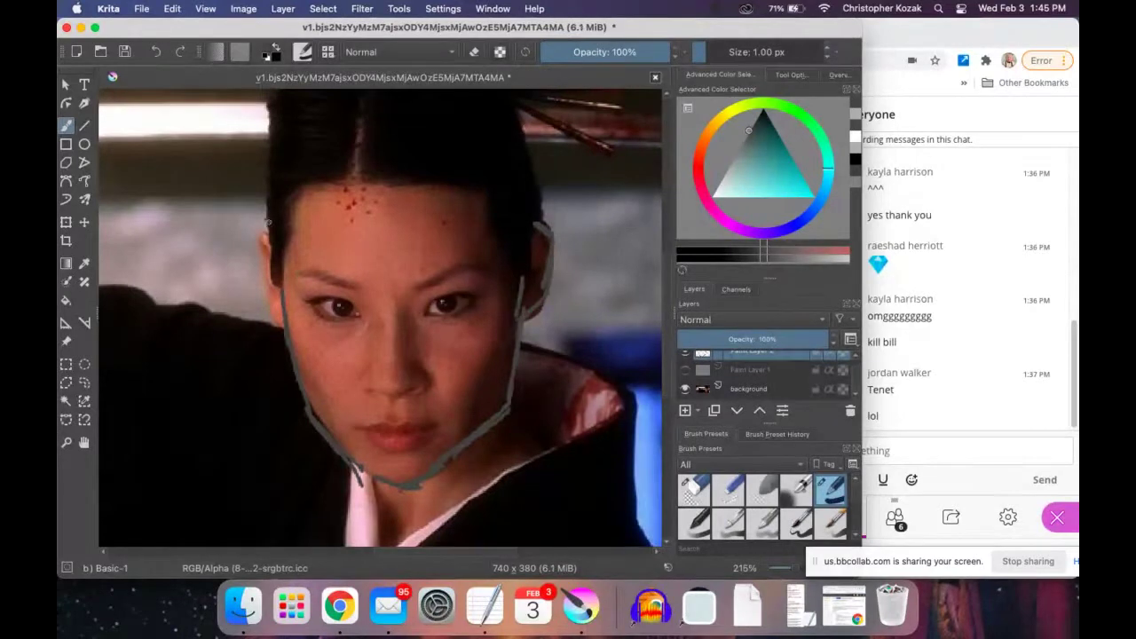
{"action": "mouse_move", "coordinate": [268, 223]}
{"action": "left_mouse_down"}
{"action": "mouse_move", "coordinate": [260, 277]}
{"action": "mouse_move", "coordinate": [270, 330]}
{"action": "left_mouse_up"}
{"action": "left_click_drag", "start_coordinate": [262, 284], "coordinate": [282, 331]}
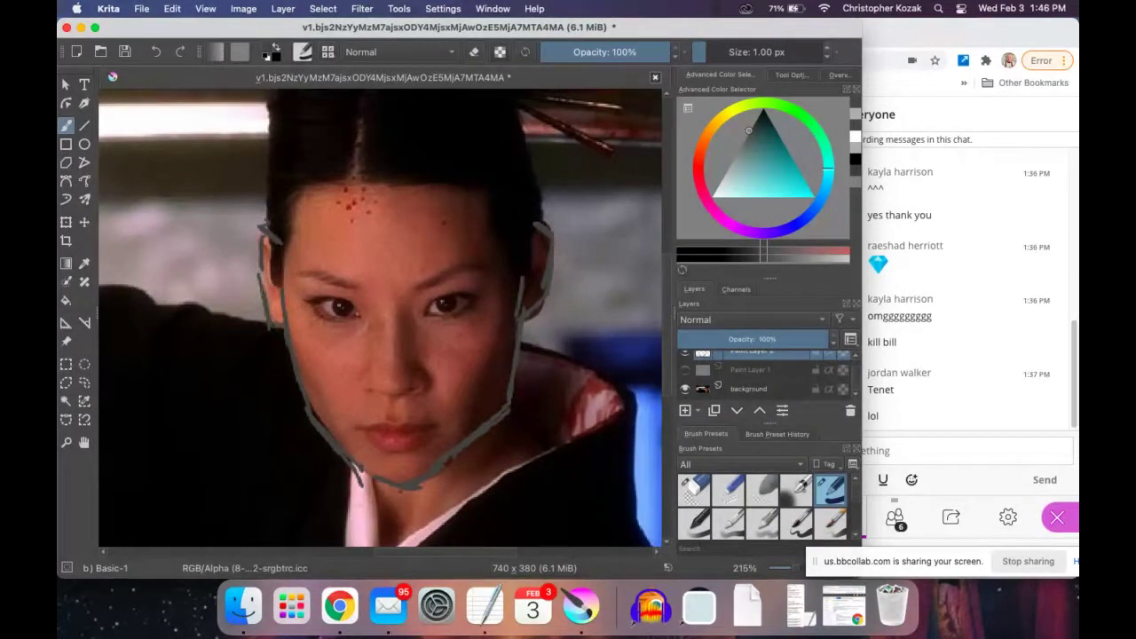
Trace the woman's eyebrows, eye lines, nose and upper lip on the new layer.
{"action": "left_click_drag", "start_coordinate": [293, 276], "coordinate": [344, 280]}
{"action": "left_click_drag", "start_coordinate": [417, 282], "coordinate": [470, 272]}
{"action": "key", "text": "super"}
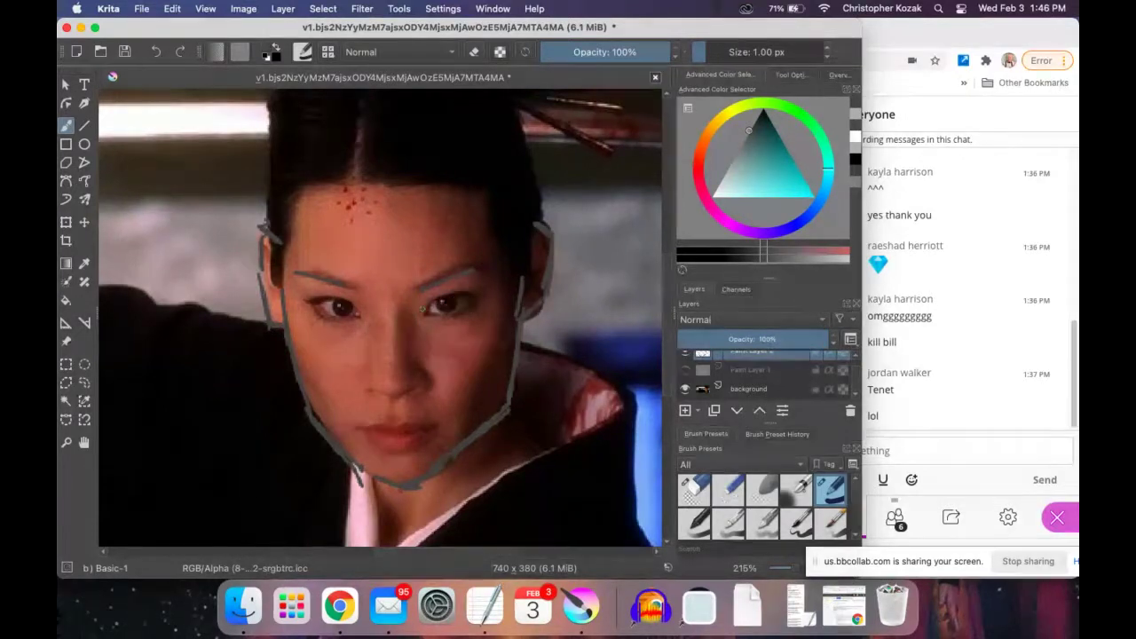
{"action": "left_click_drag", "start_coordinate": [430, 304], "coordinate": [482, 295]}
{"action": "mouse_move", "coordinate": [355, 304]}
{"action": "left_mouse_down"}
{"action": "mouse_move", "coordinate": [318, 301]}
{"action": "mouse_move", "coordinate": [376, 311]}
{"action": "mouse_move", "coordinate": [382, 373]}
{"action": "mouse_move", "coordinate": [430, 380]}
{"action": "left_mouse_up"}
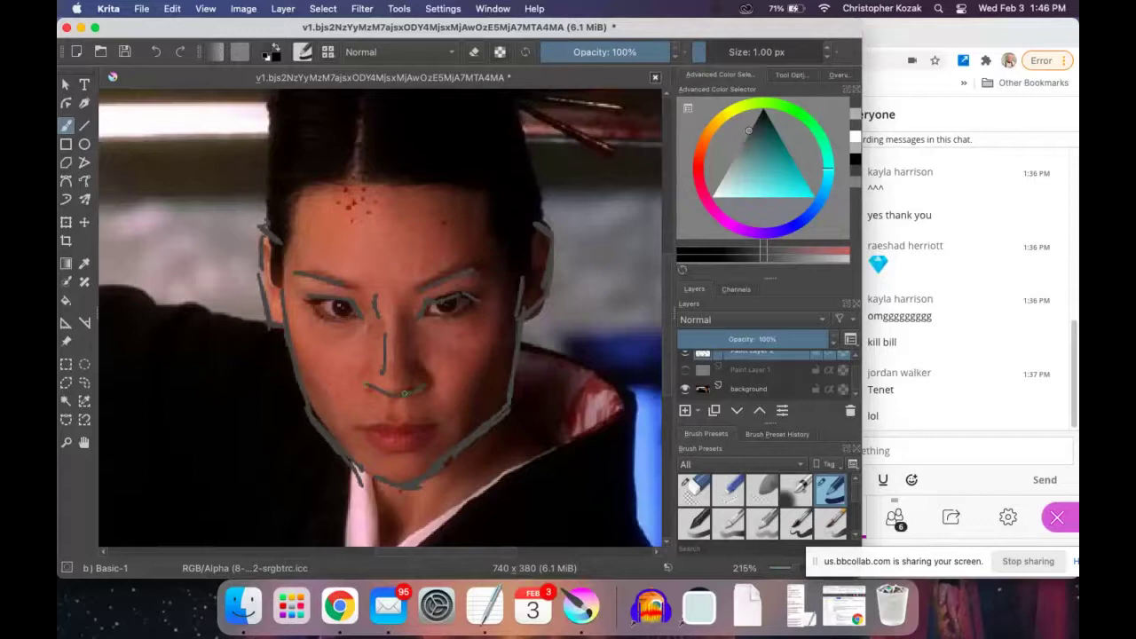
{"action": "left_click_drag", "start_coordinate": [358, 427], "coordinate": [438, 426]}
Trace the hairline, the centre parting, the crown line and both sides of the hair.
{"action": "scroll", "coordinate": [410, 281], "scroll_direction": "up", "scroll_amount": 2}
{"action": "scroll", "coordinate": [401, 272], "scroll_direction": "up", "scroll_amount": 2}
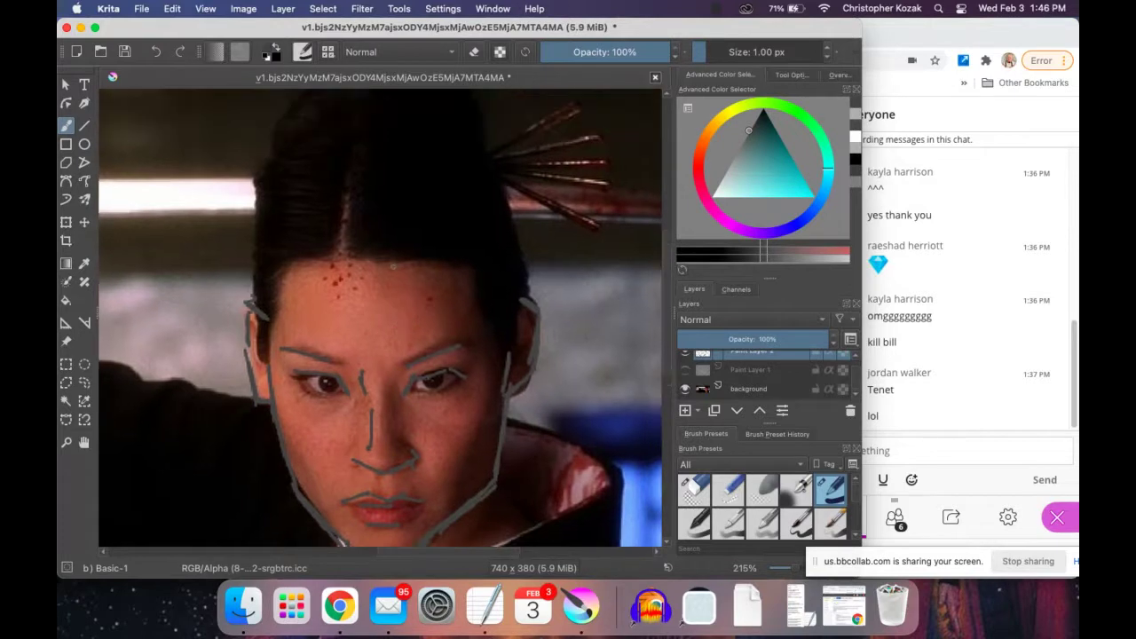
{"action": "left_click_drag", "start_coordinate": [296, 261], "coordinate": [444, 263]}
{"action": "left_click_drag", "start_coordinate": [355, 171], "coordinate": [346, 259]}
{"action": "left_click_drag", "start_coordinate": [450, 186], "coordinate": [434, 264]}
{"action": "mouse_move", "coordinate": [278, 220]}
{"action": "left_mouse_down"}
{"action": "mouse_move", "coordinate": [458, 235]}
{"action": "mouse_move", "coordinate": [501, 365]}
{"action": "left_mouse_up"}
{"action": "left_click_drag", "start_coordinate": [257, 252], "coordinate": [238, 356]}
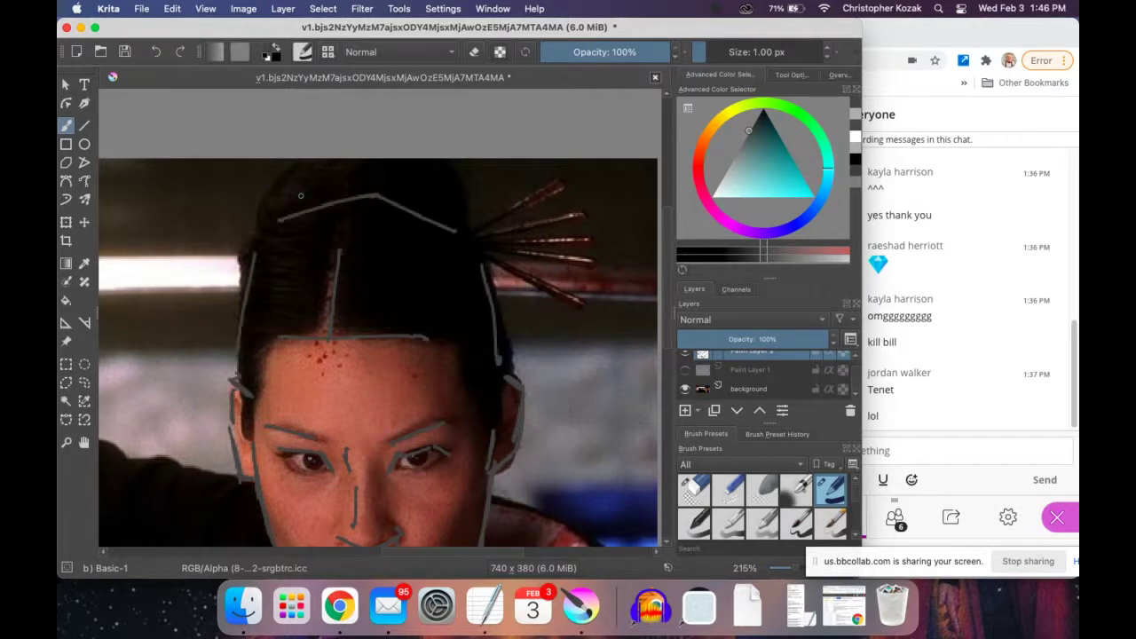
Outline both sides of the hair bun and draw lines along the hair sticks.
{"action": "mouse_move", "coordinate": [262, 230]}
{"action": "left_mouse_down"}
{"action": "mouse_move", "coordinate": [268, 202]}
{"action": "mouse_move", "coordinate": [325, 159]}
{"action": "left_mouse_up"}
{"action": "left_click_drag", "start_coordinate": [450, 166], "coordinate": [460, 233]}
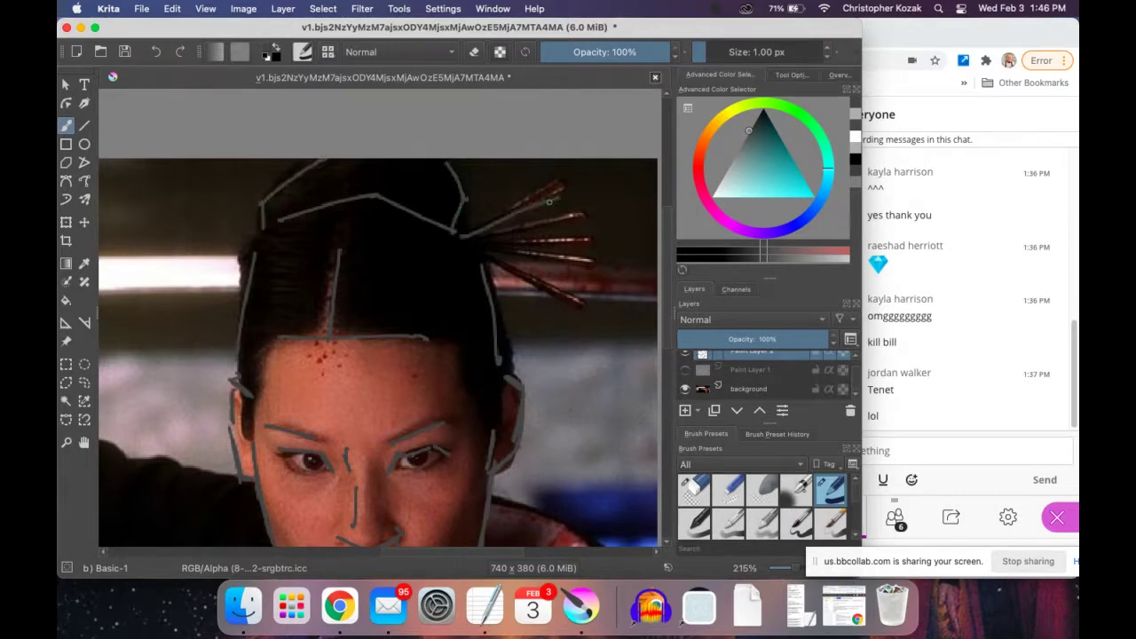
{"action": "mouse_move", "coordinate": [565, 225]}
{"action": "left_mouse_down"}
{"action": "mouse_move", "coordinate": [470, 235]}
{"action": "mouse_move", "coordinate": [550, 257]}
{"action": "left_mouse_up"}
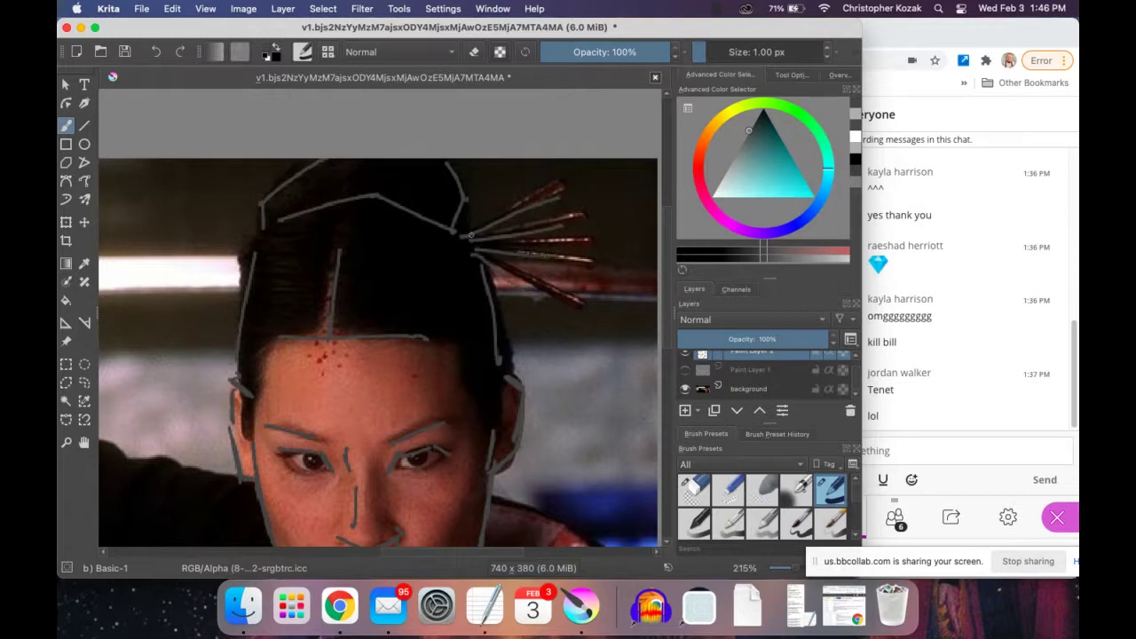
{"action": "left_click_drag", "start_coordinate": [472, 235], "coordinate": [525, 237]}
{"action": "key", "text": "minus"}
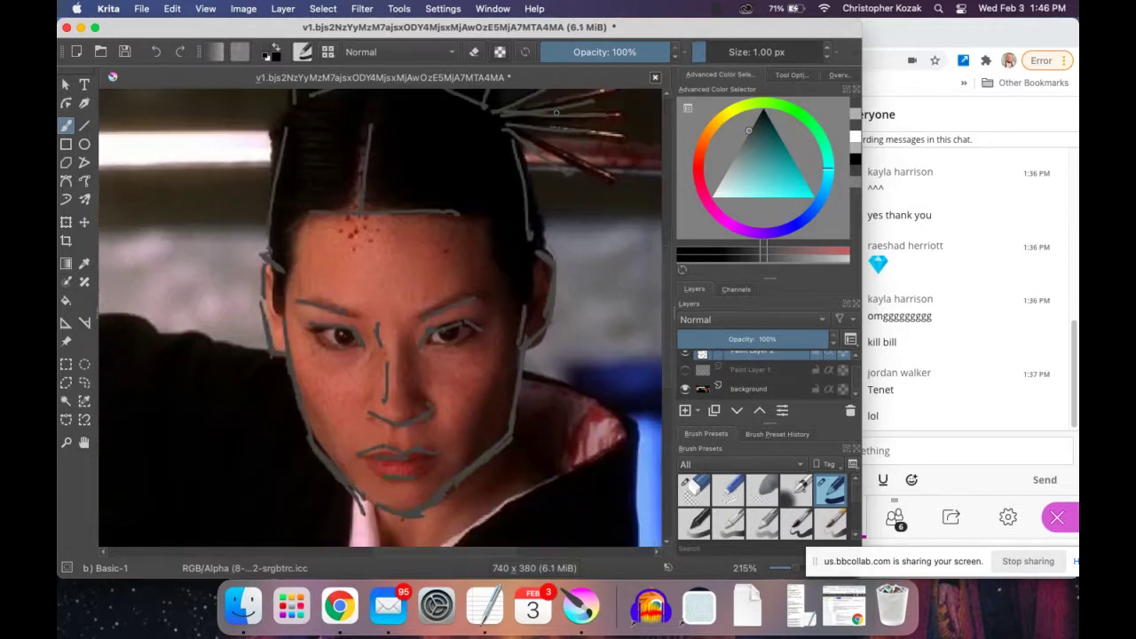
Trace the side of the neck below the jaw, the kimono's back collar and the outer shoulder edge in dark grey.
{"action": "key", "text": "minus"}
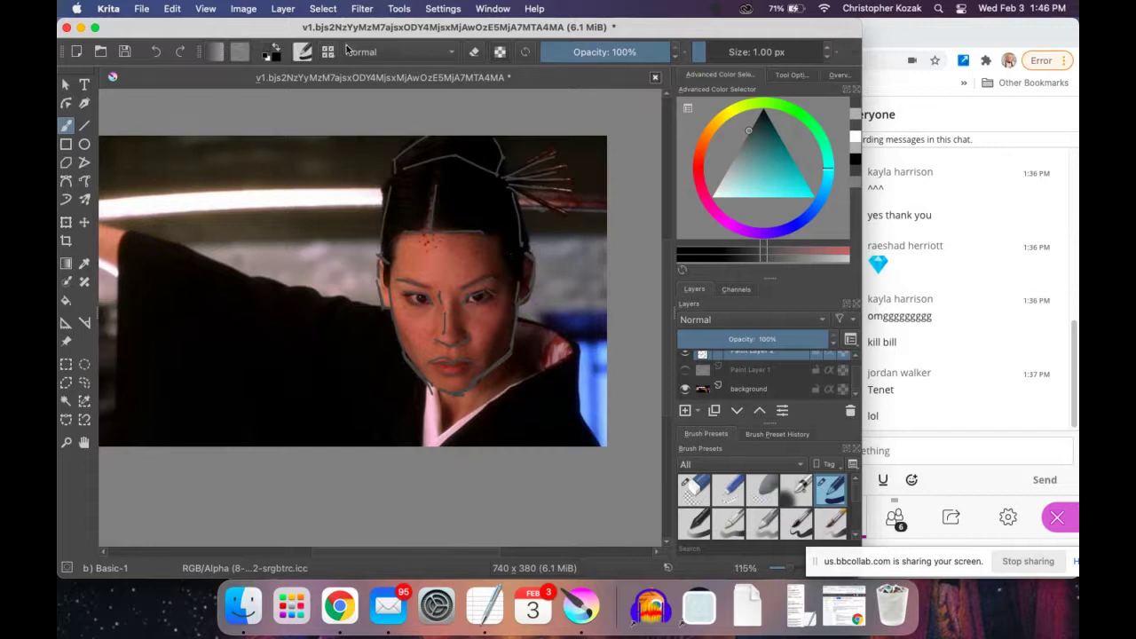
{"action": "left_click_drag", "start_coordinate": [443, 284], "coordinate": [513, 297]}
{"action": "scroll", "coordinate": [442, 479], "scroll_direction": "down", "scroll_amount": 2}
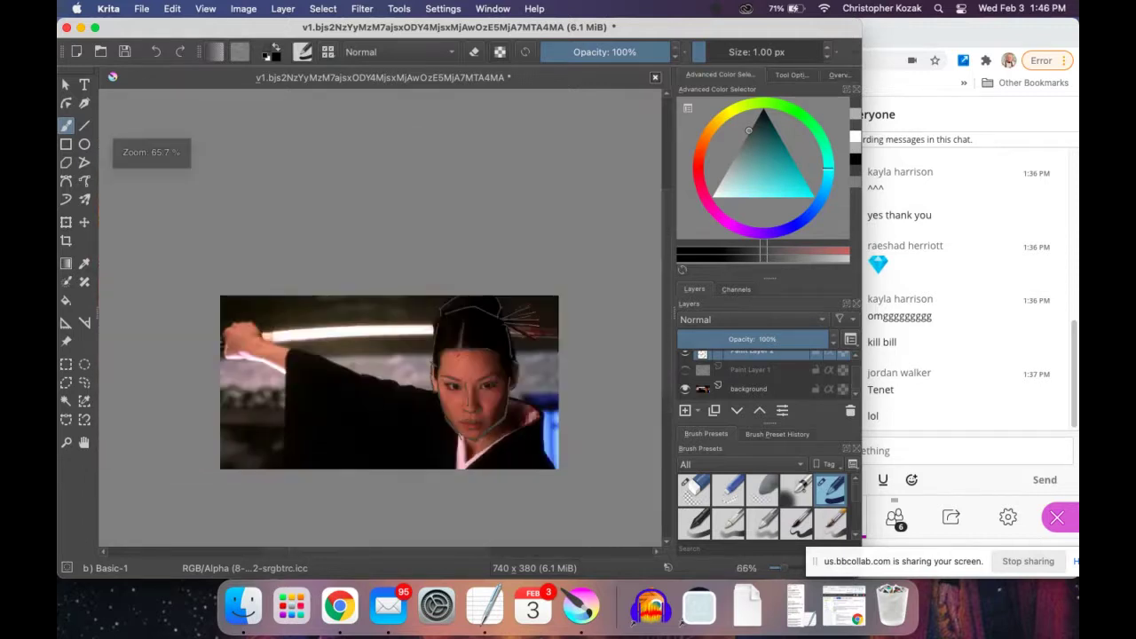
{"action": "scroll", "coordinate": [443, 480], "scroll_direction": "up", "scroll_amount": 3}
{"action": "left_click_drag", "start_coordinate": [444, 444], "coordinate": [203, 539]}
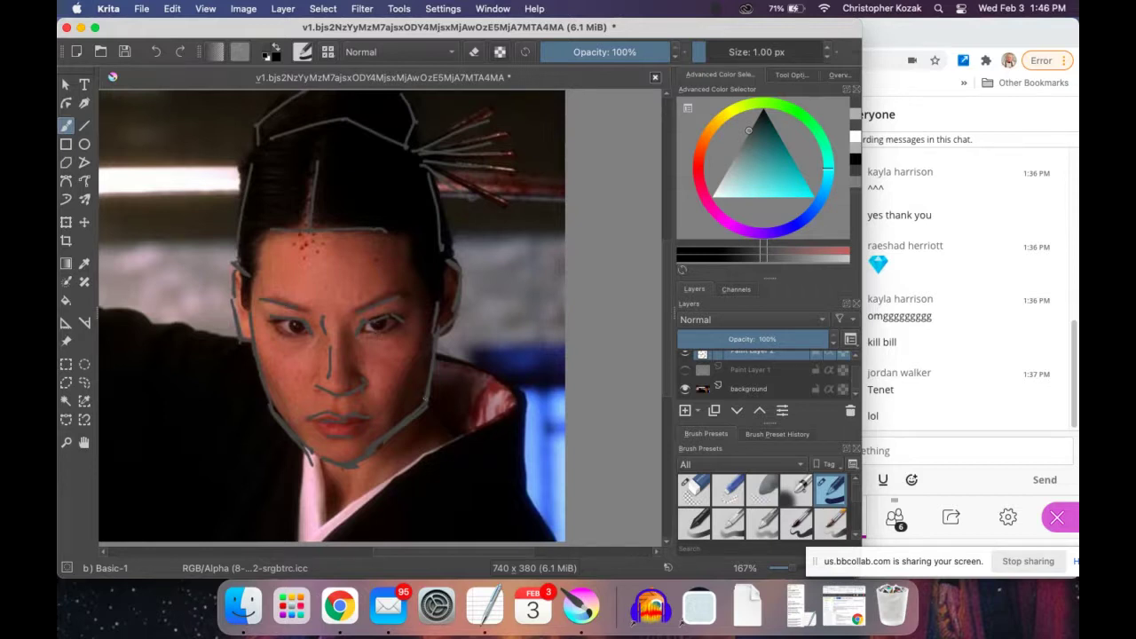
{"action": "left_click_drag", "start_coordinate": [429, 404], "coordinate": [554, 540]}
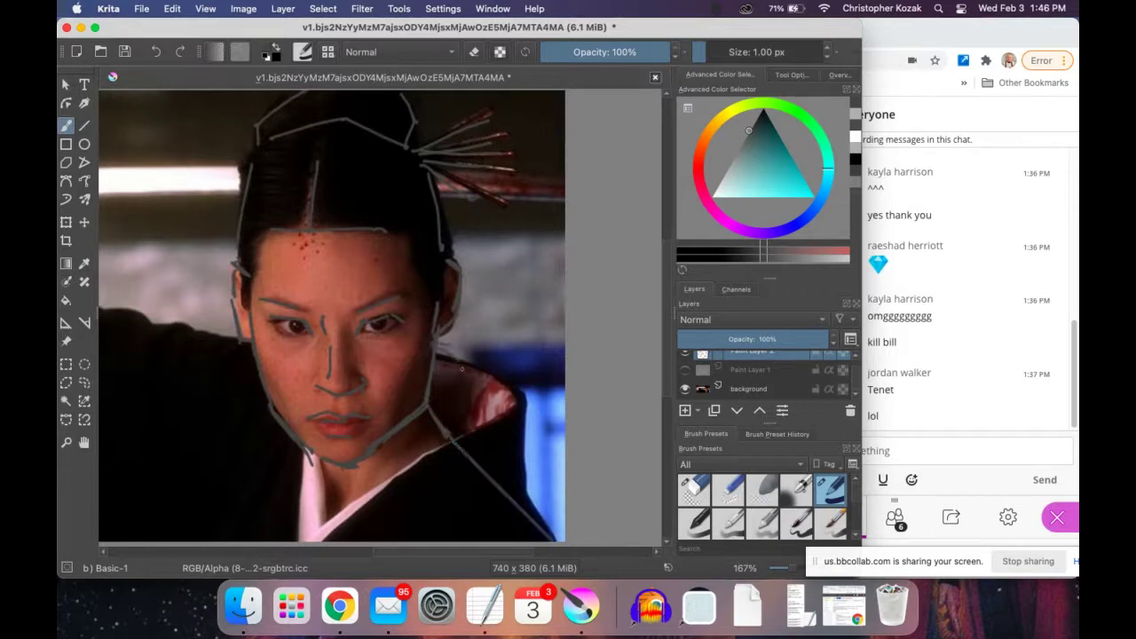
{"action": "key", "text": "ctrl+z"}
{"action": "left_click_drag", "start_coordinate": [429, 394], "coordinate": [458, 435]}
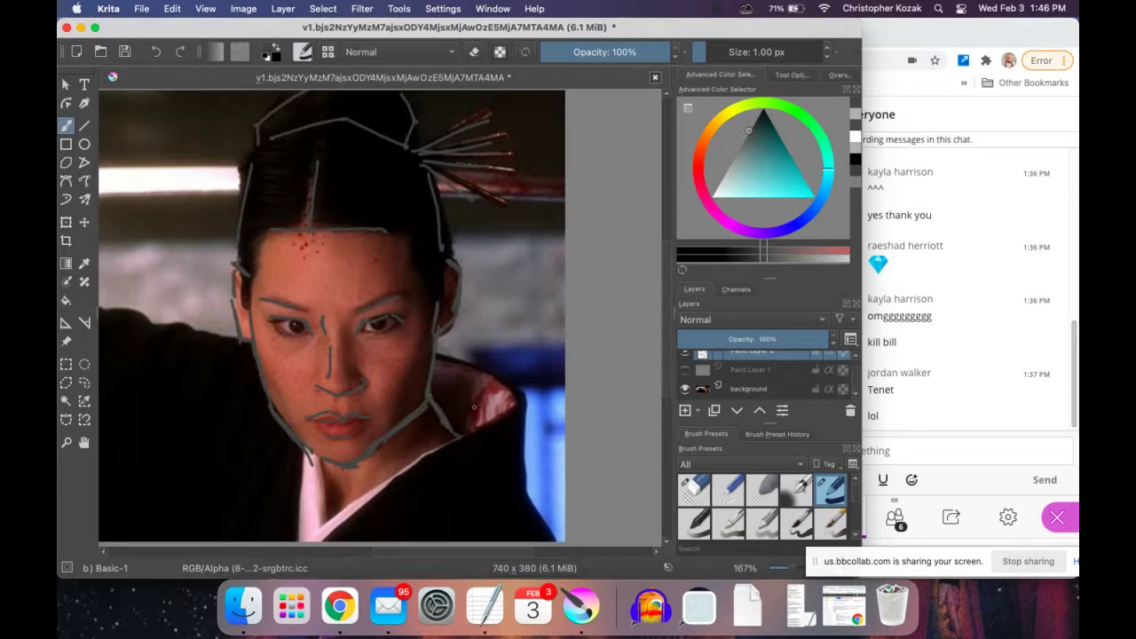
{"action": "mouse_move", "coordinate": [432, 352]}
{"action": "left_mouse_down"}
{"action": "mouse_move", "coordinate": [509, 386]}
{"action": "mouse_move", "coordinate": [524, 497]}
{"action": "mouse_move", "coordinate": [566, 551]}
{"action": "left_mouse_up"}
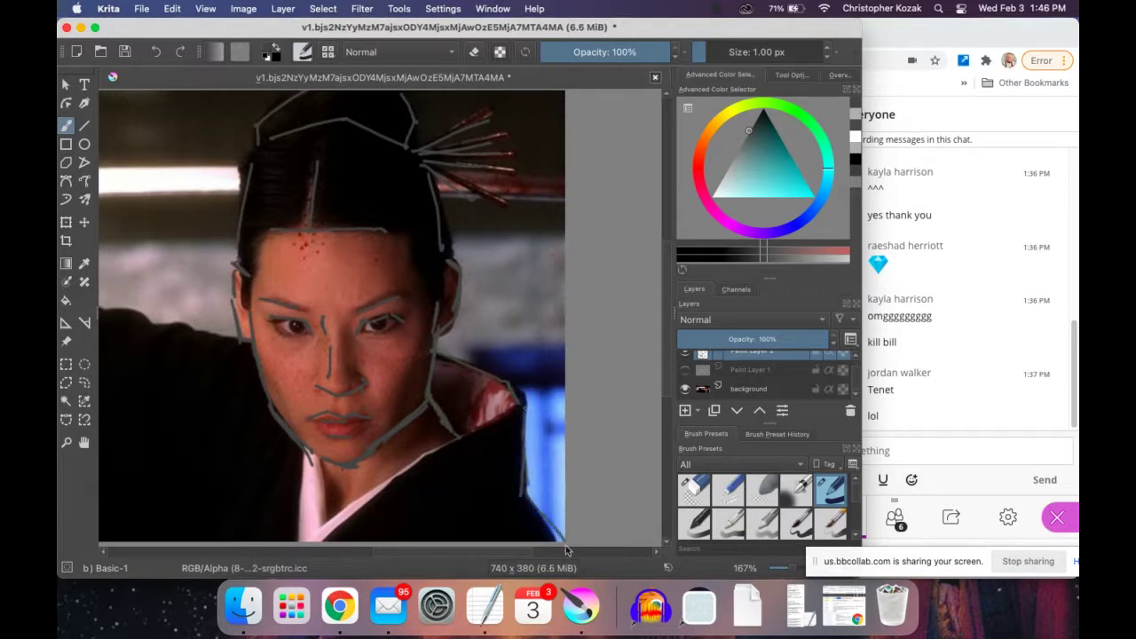
Trace the kimono's front collar edges below the chin and two lines along the top of the outstretched arm.
{"action": "mouse_move", "coordinate": [519, 407]}
{"action": "left_mouse_down"}
{"action": "mouse_move", "coordinate": [428, 443]}
{"action": "mouse_move", "coordinate": [298, 528]}
{"action": "left_mouse_up"}
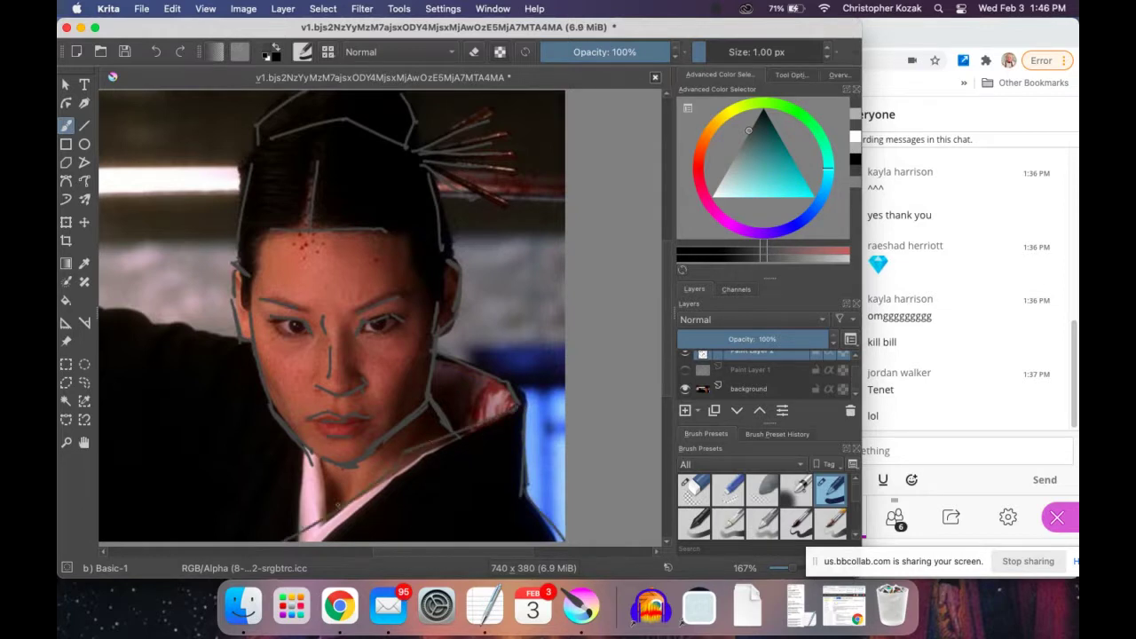
{"action": "left_click_drag", "start_coordinate": [404, 469], "coordinate": [339, 524]}
{"action": "left_click_drag", "start_coordinate": [304, 449], "coordinate": [279, 538]}
{"action": "key", "text": "ctrl+z"}
{"action": "left_click_drag", "start_coordinate": [312, 453], "coordinate": [300, 538]}
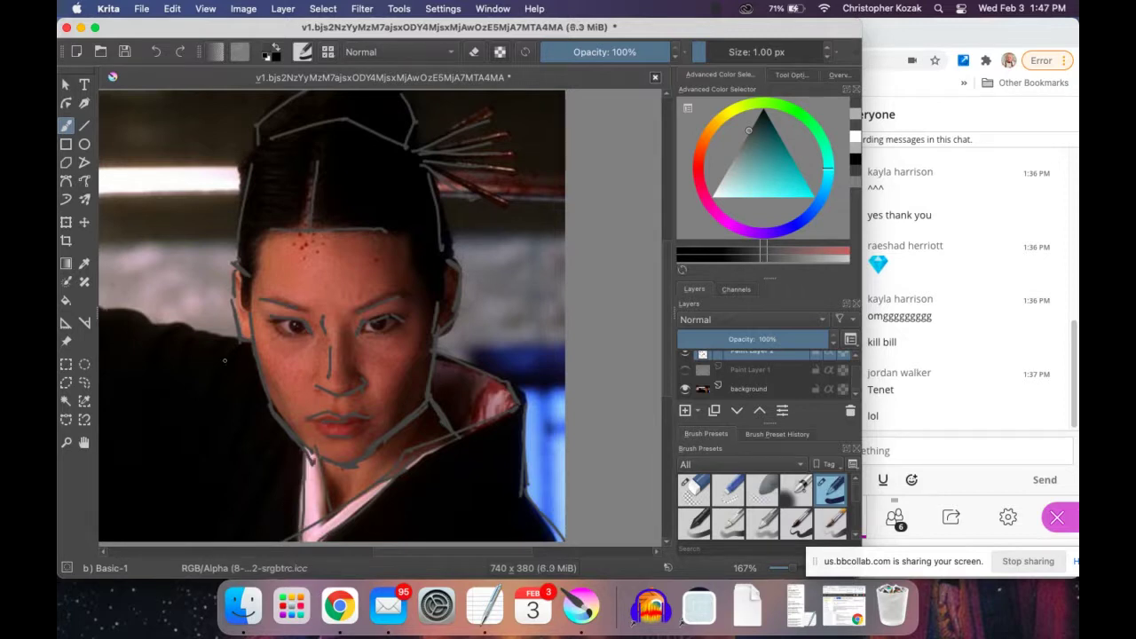
{"action": "left_click_drag", "start_coordinate": [238, 364], "coordinate": [106, 311]}
{"action": "left_click_drag", "start_coordinate": [236, 344], "coordinate": [107, 317]}
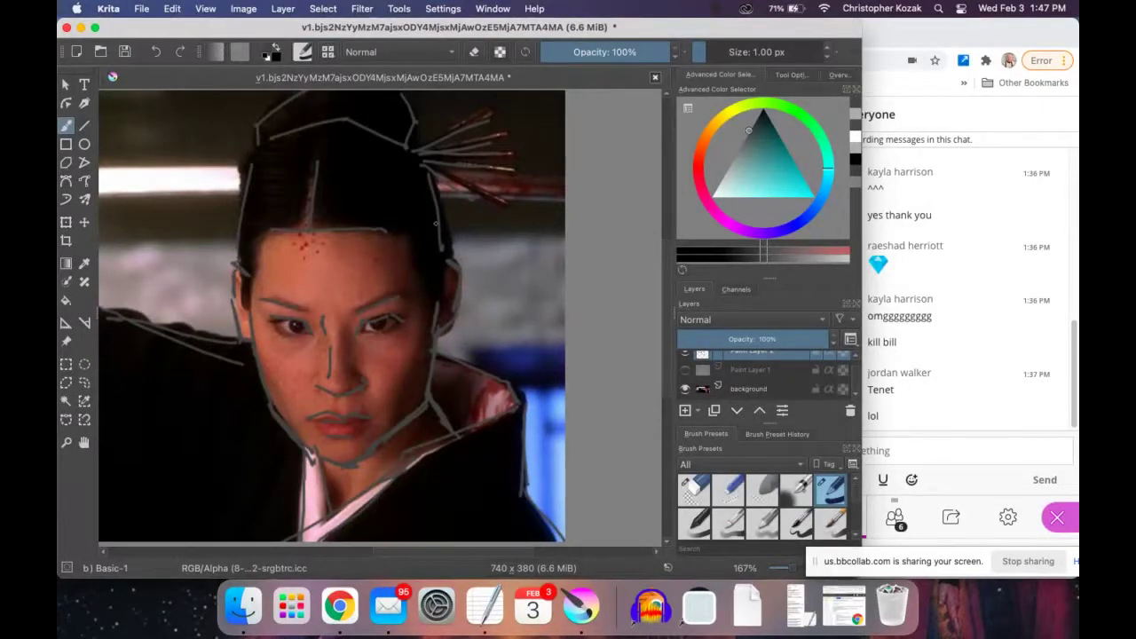
On the background layer, make a rectangular selection around the woman's head and shoulders at full image height.
{"action": "scroll", "coordinate": [435, 224], "scroll_direction": "down", "scroll_amount": 3}
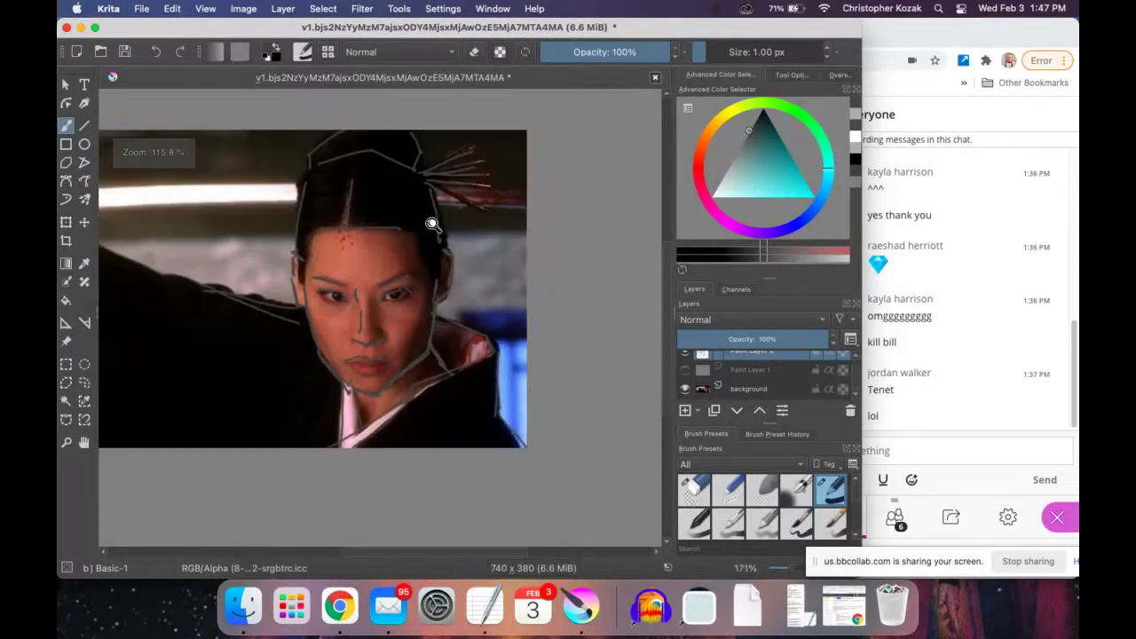
{"action": "scroll", "coordinate": [433, 224], "scroll_direction": "down", "scroll_amount": 2}
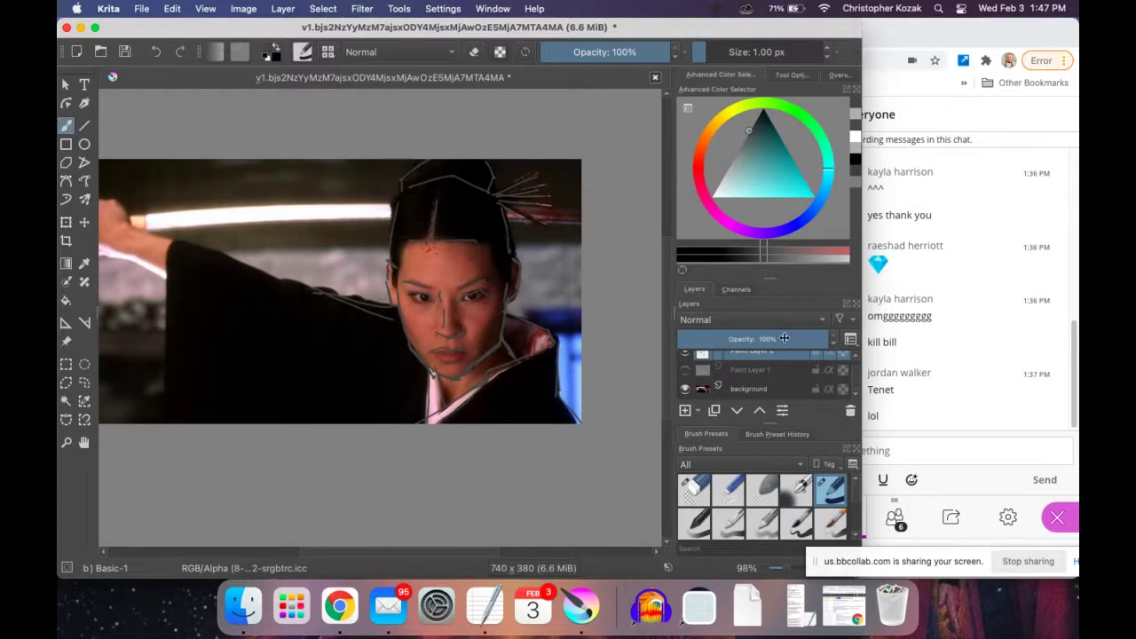
{"action": "left_click", "coordinate": [775, 388]}
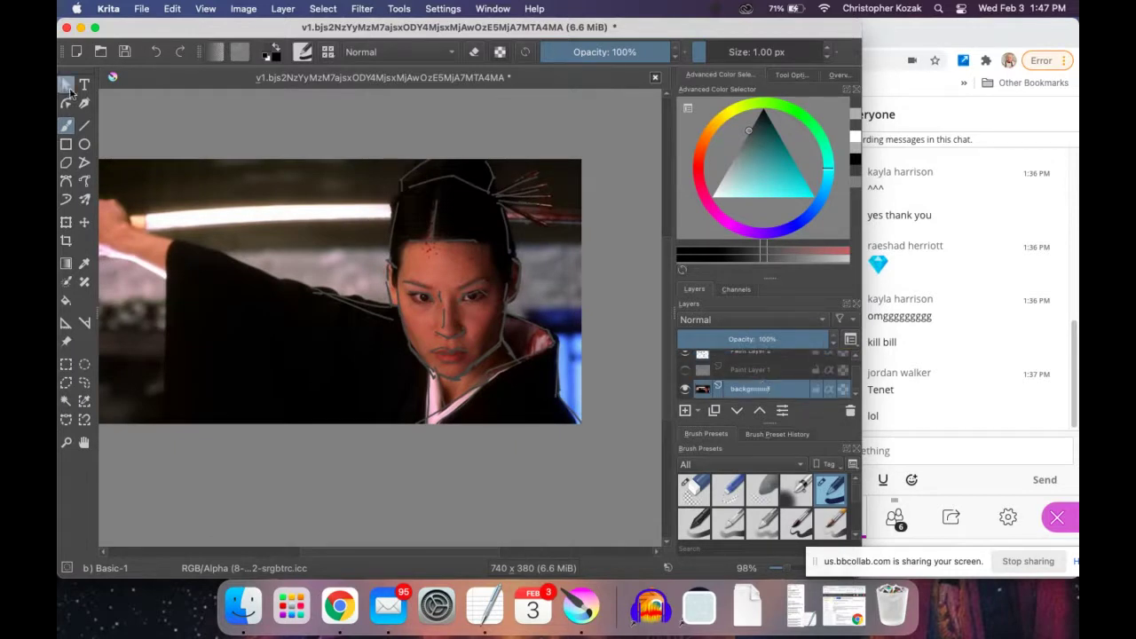
{"action": "left_click", "coordinate": [67, 86]}
{"action": "left_click", "coordinate": [281, 225]}
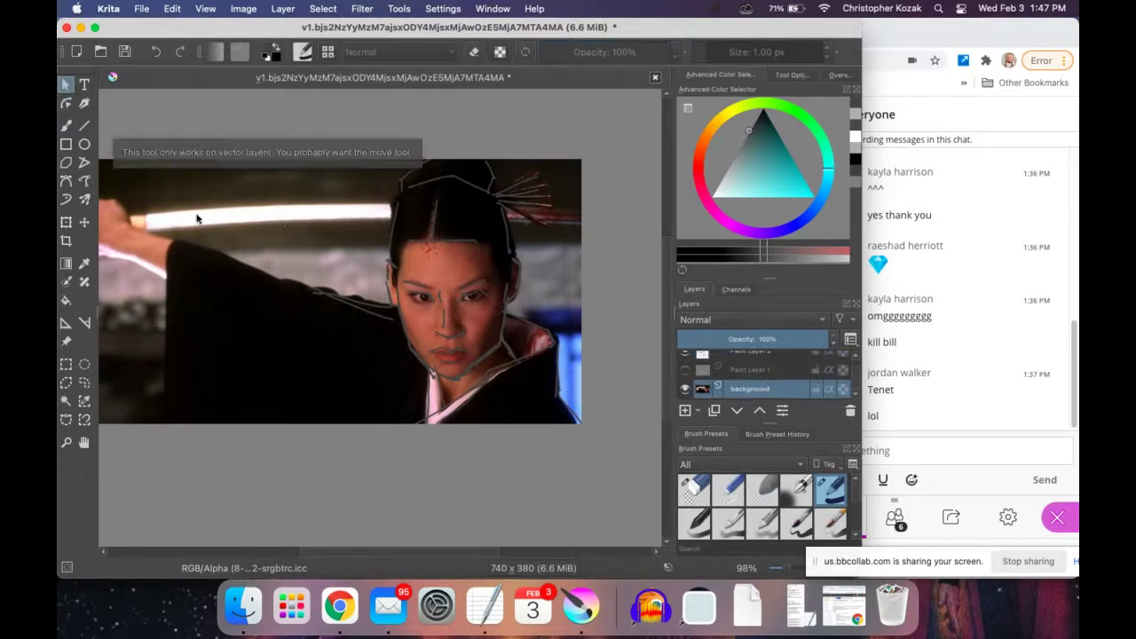
{"action": "left_click", "coordinate": [66, 146]}
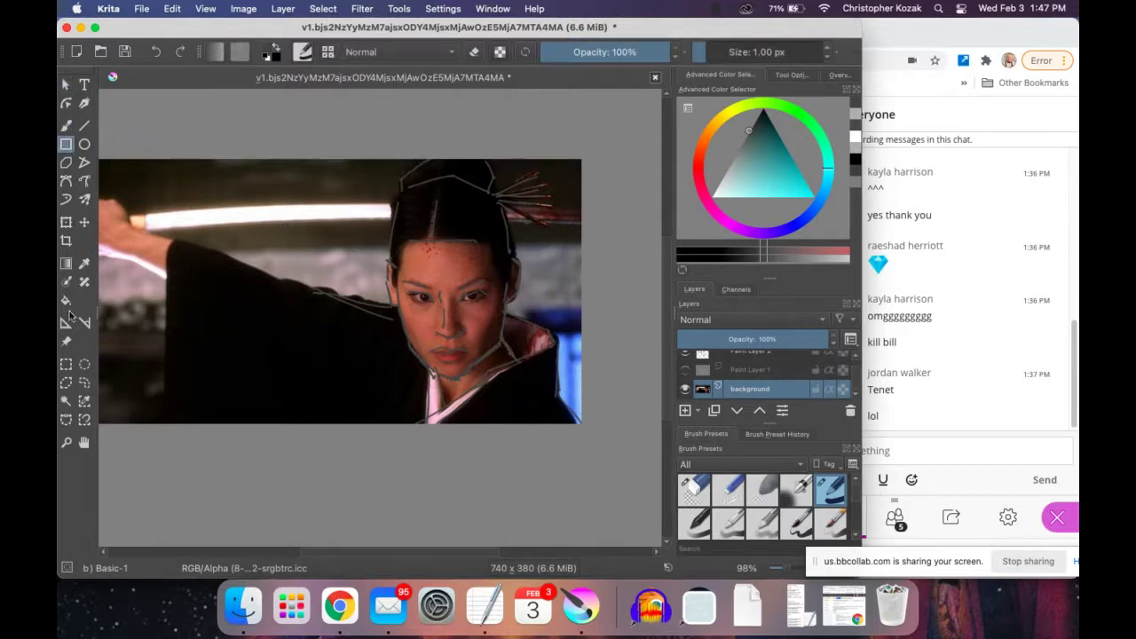
{"action": "left_click", "coordinate": [66, 364]}
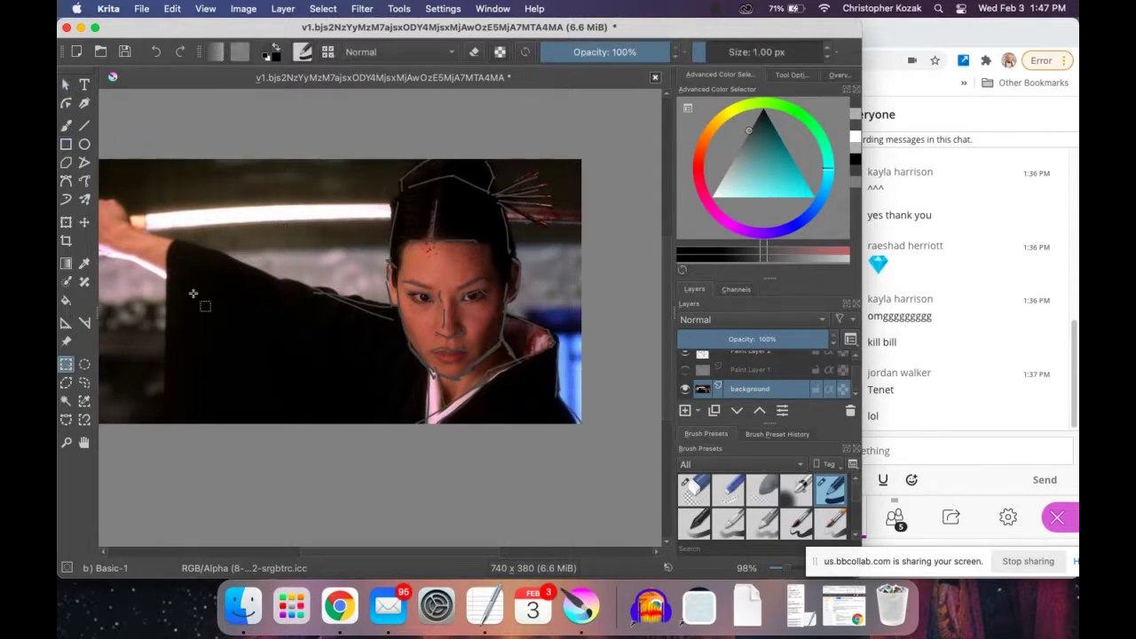
{"action": "left_click_drag", "start_coordinate": [305, 158], "coordinate": [604, 465]}
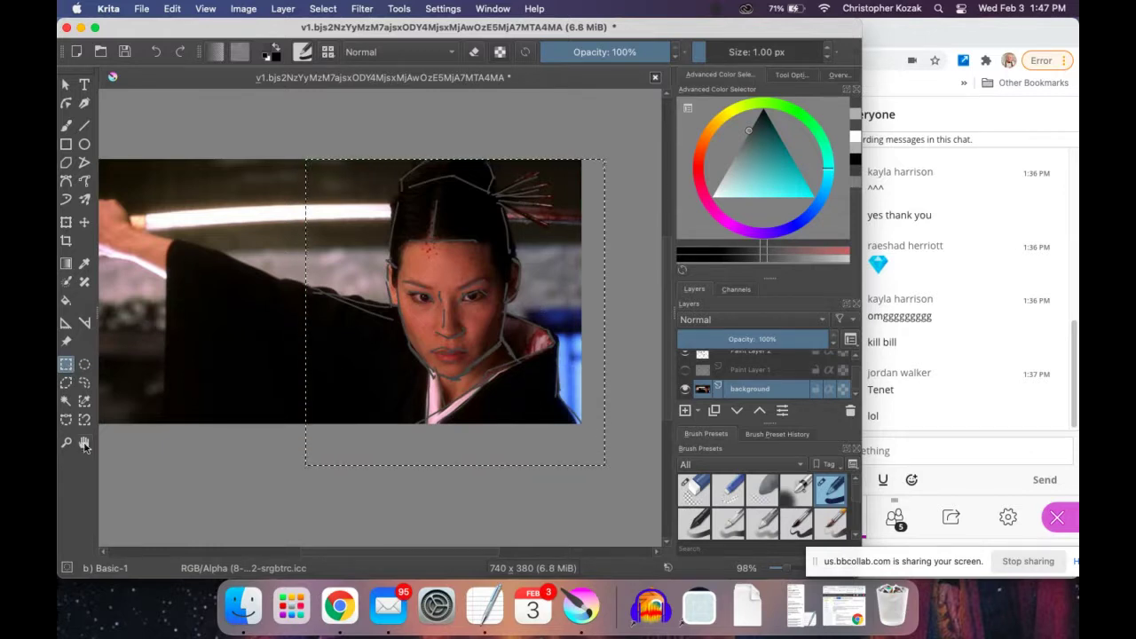
{"action": "left_click", "coordinate": [84, 444]}
{"action": "left_click_drag", "start_coordinate": [468, 302], "coordinate": [538, 311]}
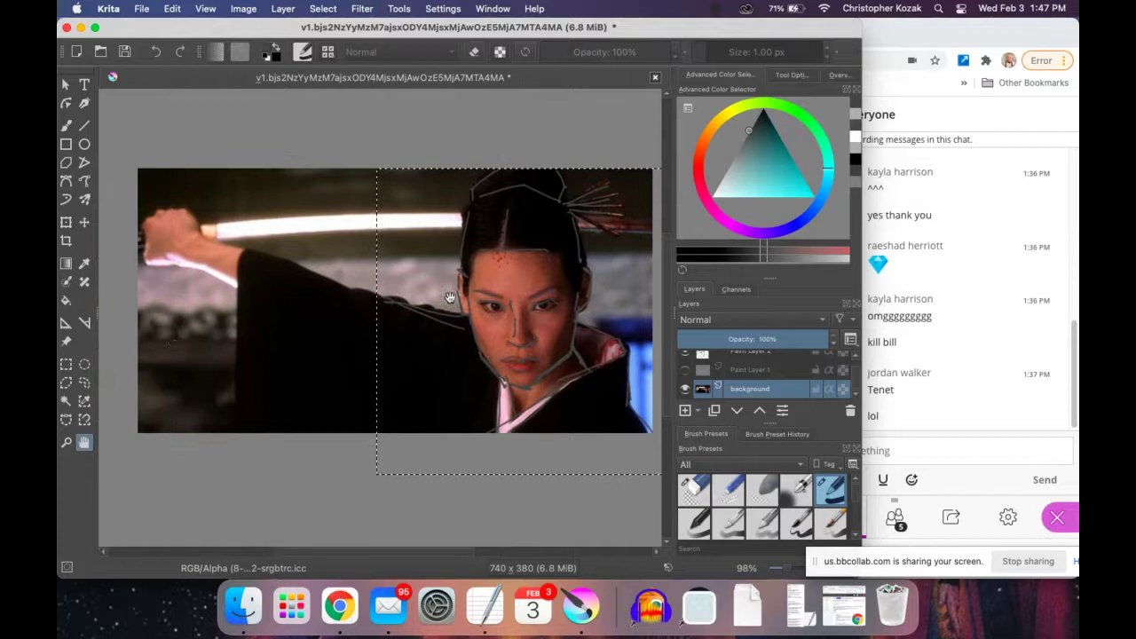
Cut the selected part of the still and paste it as a new layer.
{"action": "key", "text": "super+c"}
{"action": "key", "text": "super+x"}
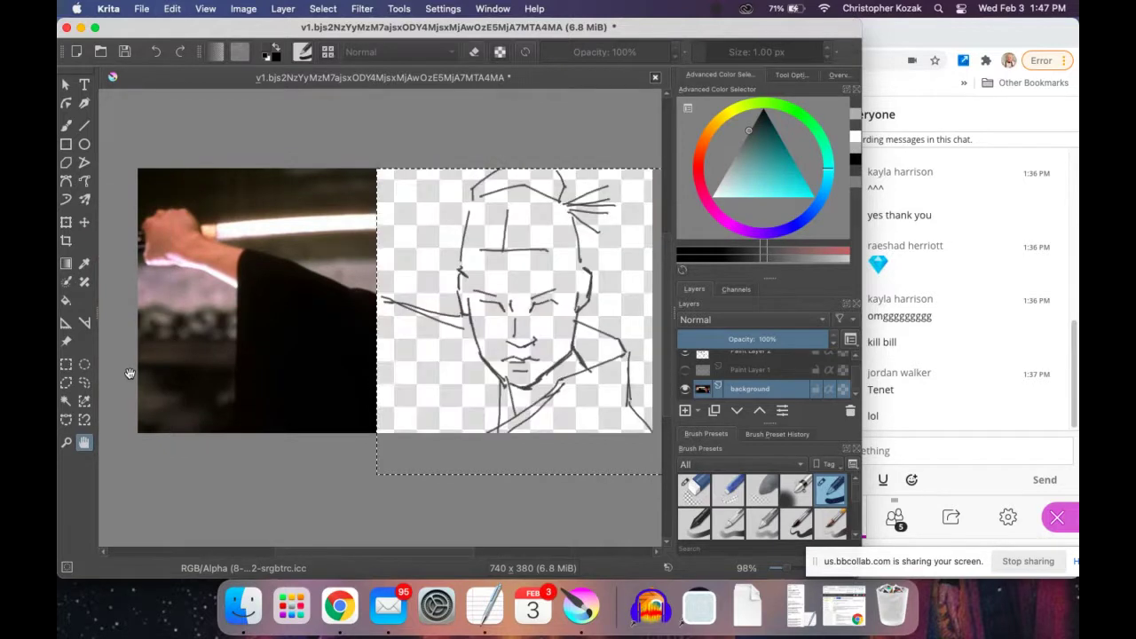
{"action": "key", "text": "super+v"}
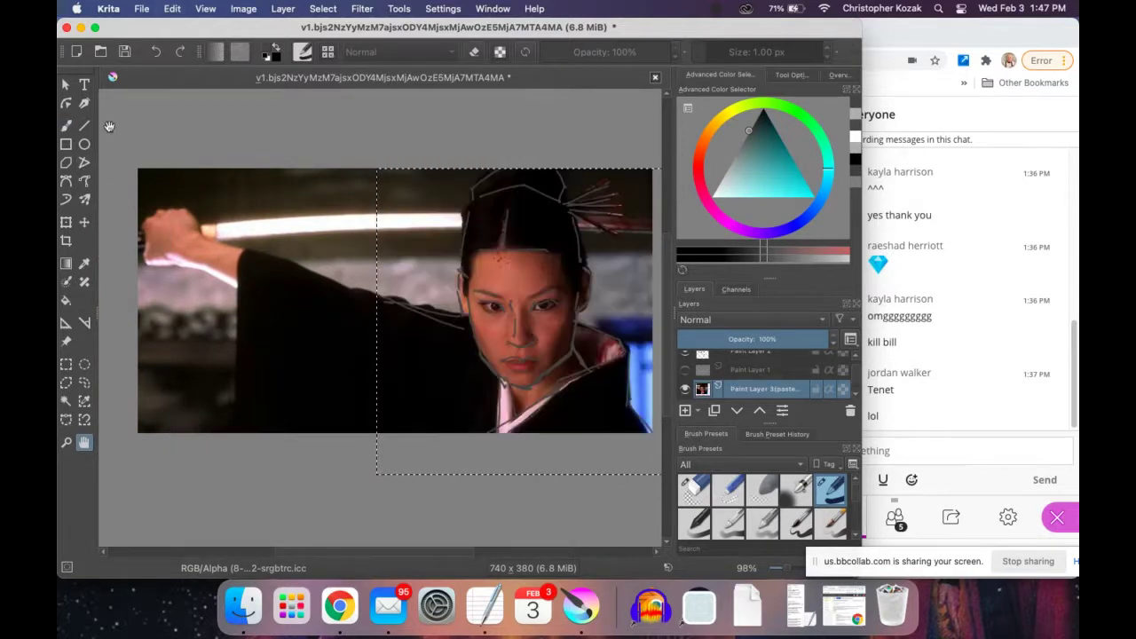
{"action": "key", "text": "Delete"}
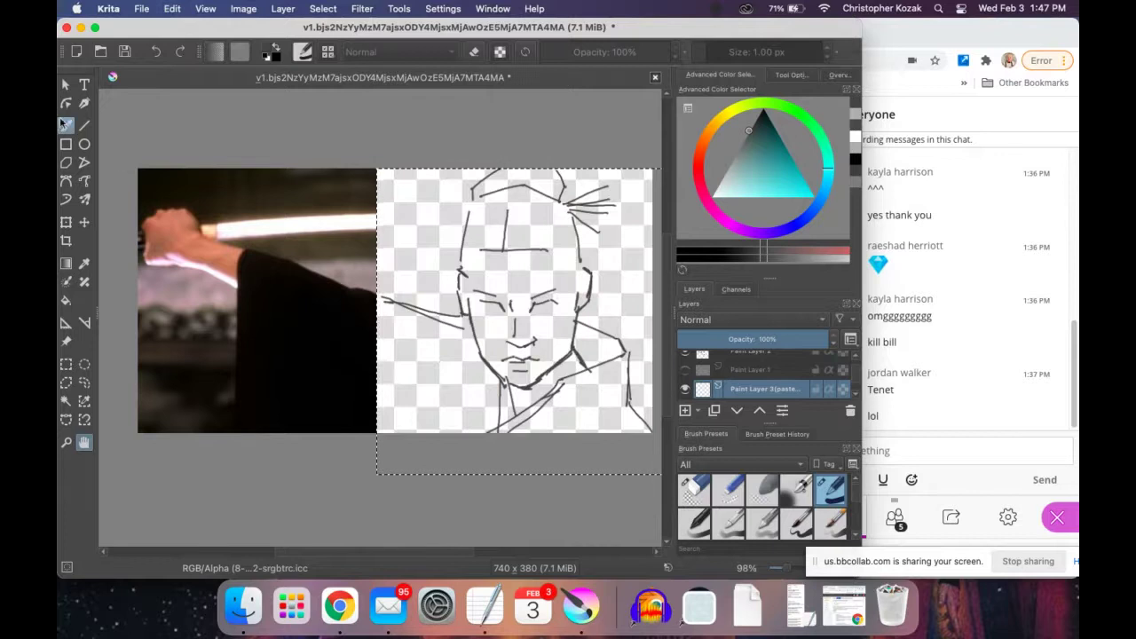
{"action": "left_click", "coordinate": [66, 83]}
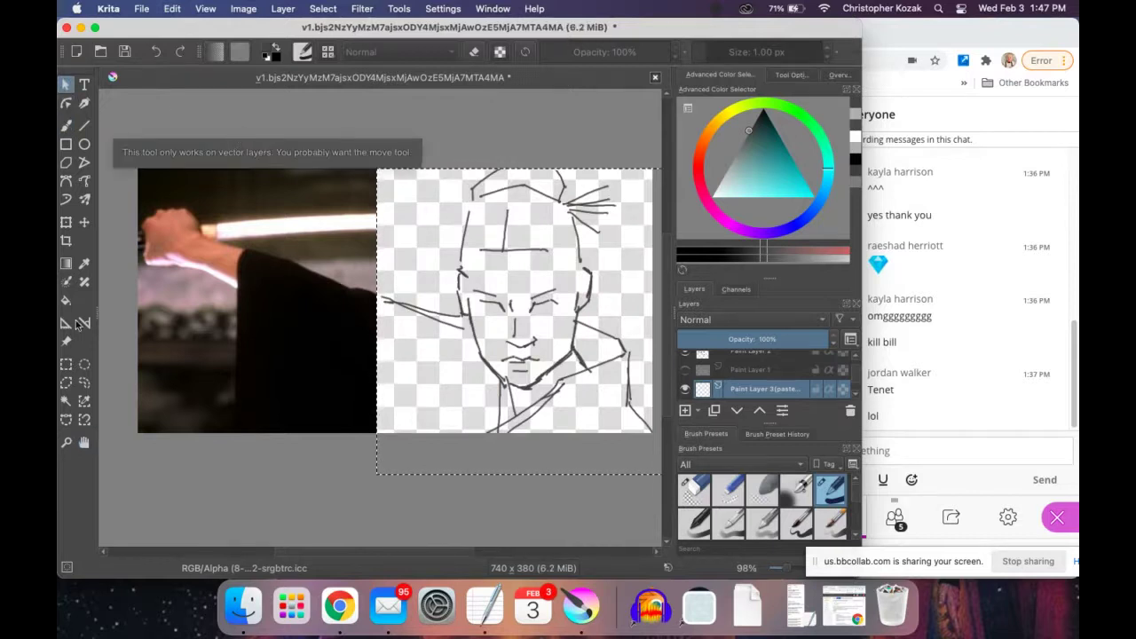
{"action": "left_click", "coordinate": [65, 364]}
{"action": "left_click", "coordinate": [227, 197]}
{"action": "left_click", "coordinate": [66, 84]}
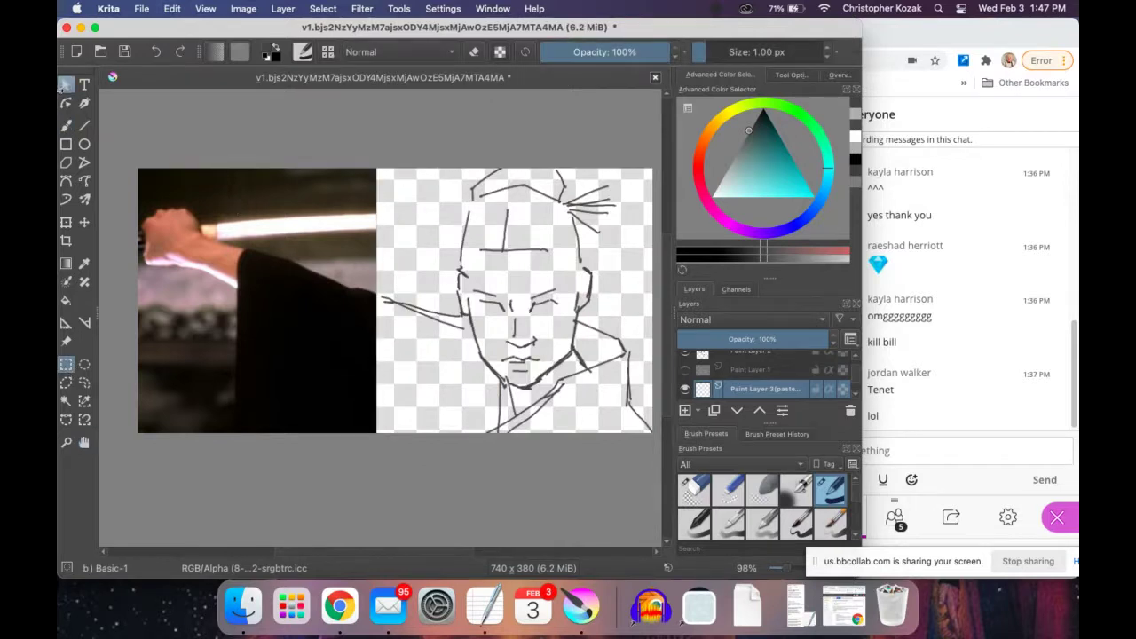
{"action": "key", "text": "super+z"}
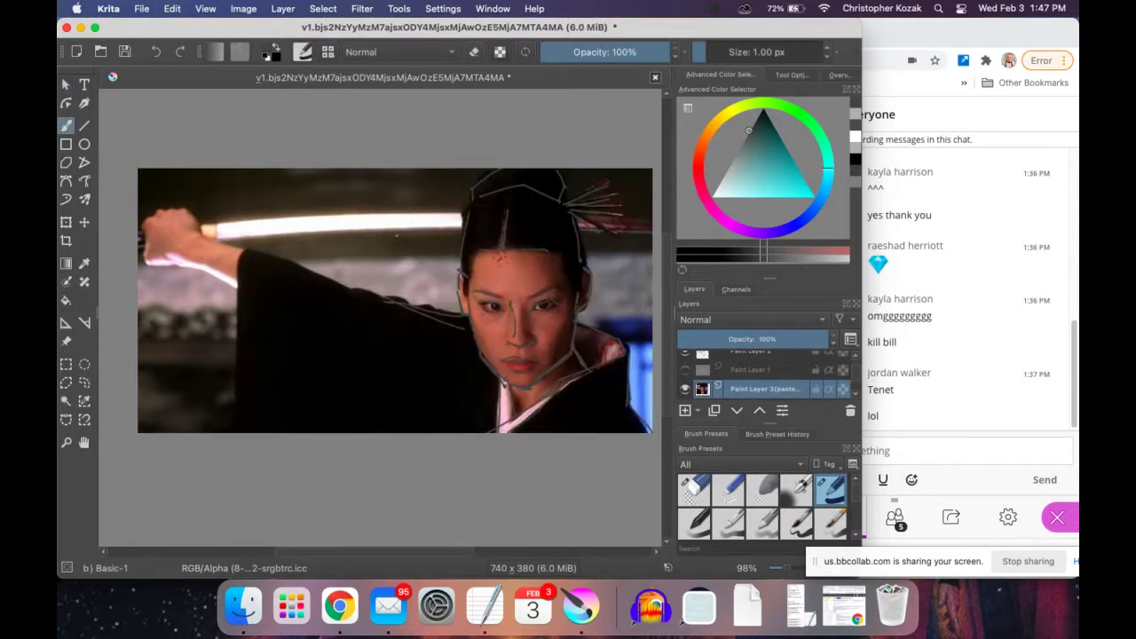
{"action": "key", "text": "super+z"}
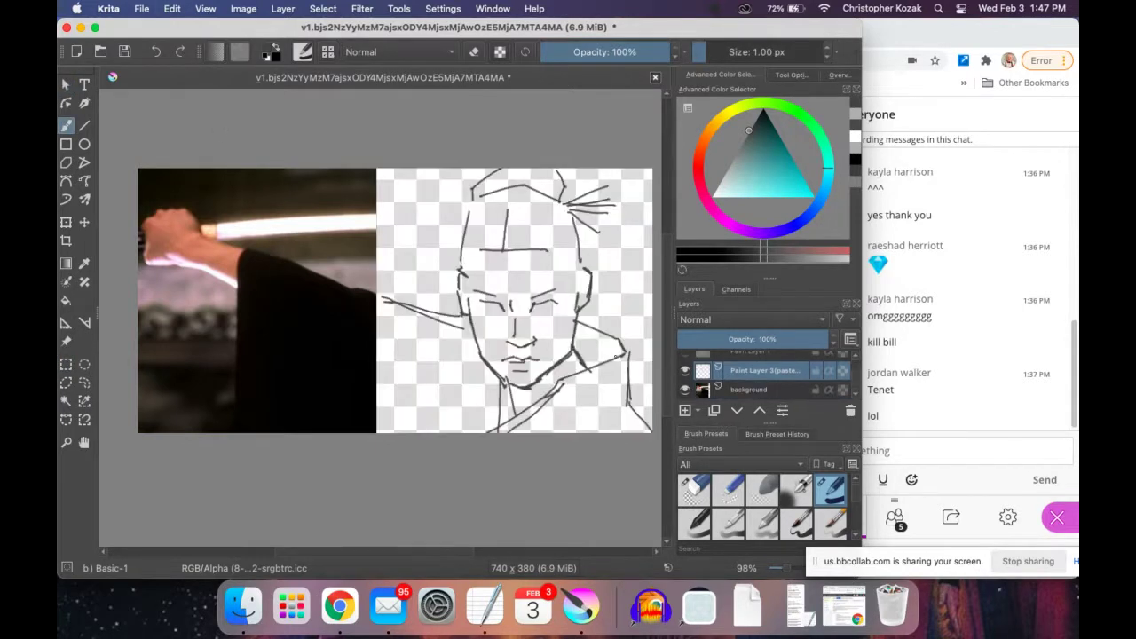
{"action": "left_click_drag", "start_coordinate": [485, 352], "coordinate": [366, 367]}
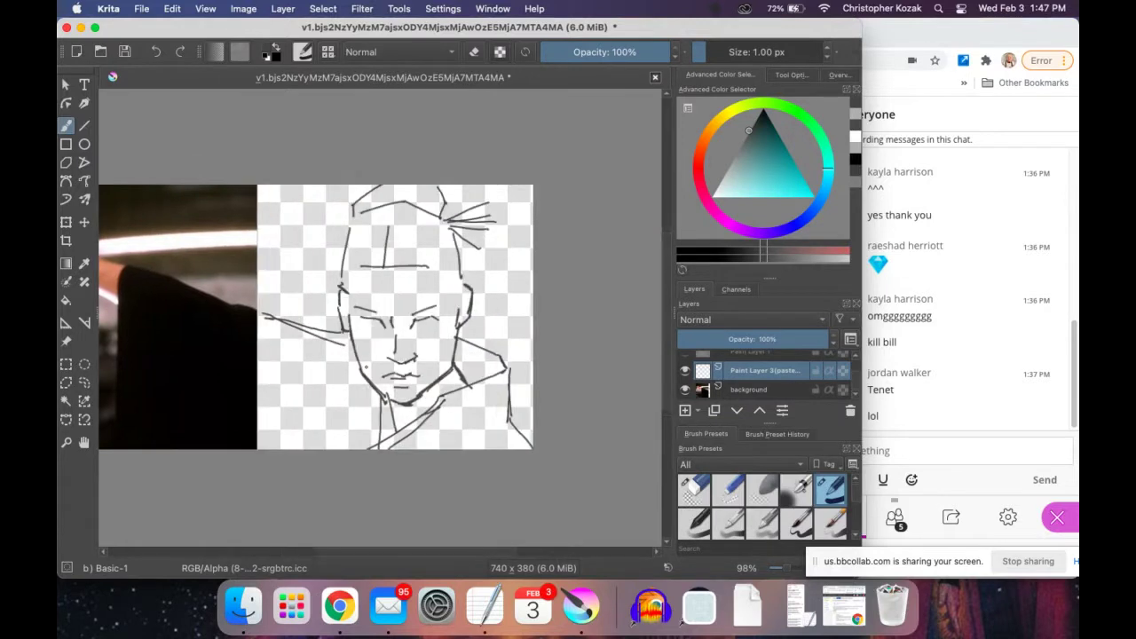
{"action": "scroll", "coordinate": [365, 366], "scroll_direction": "up", "scroll_amount": 5}
{"action": "scroll", "coordinate": [485, 352], "scroll_direction": "down", "scroll_amount": 3}
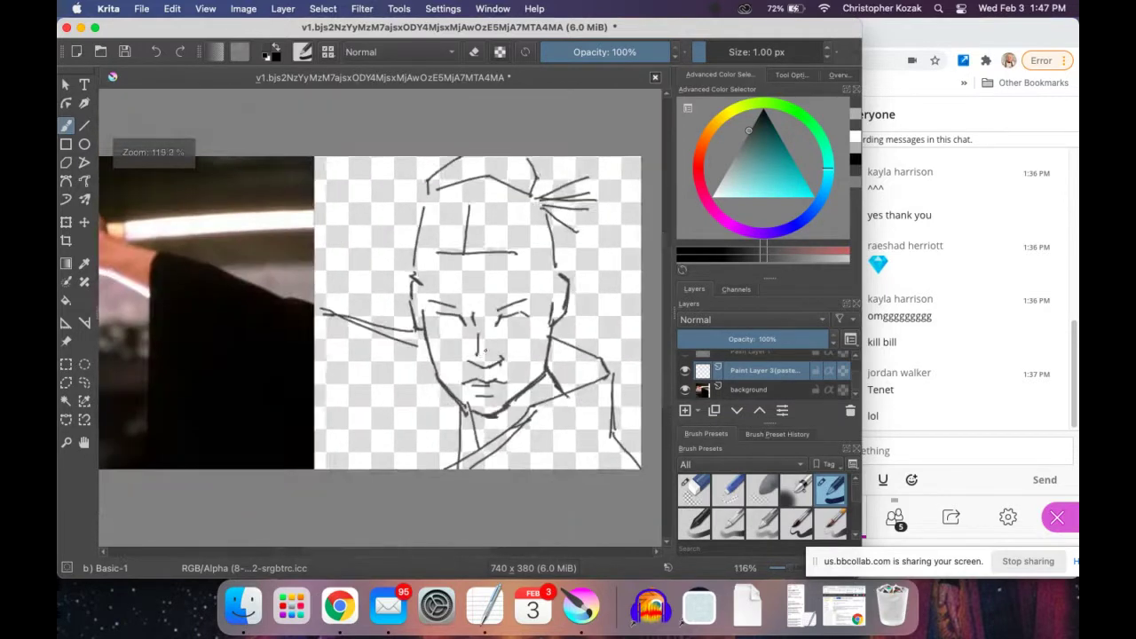
Add a new paint layer, paste the cut piece of the still again, and delete the background layer.
{"action": "left_click", "coordinate": [684, 412]}
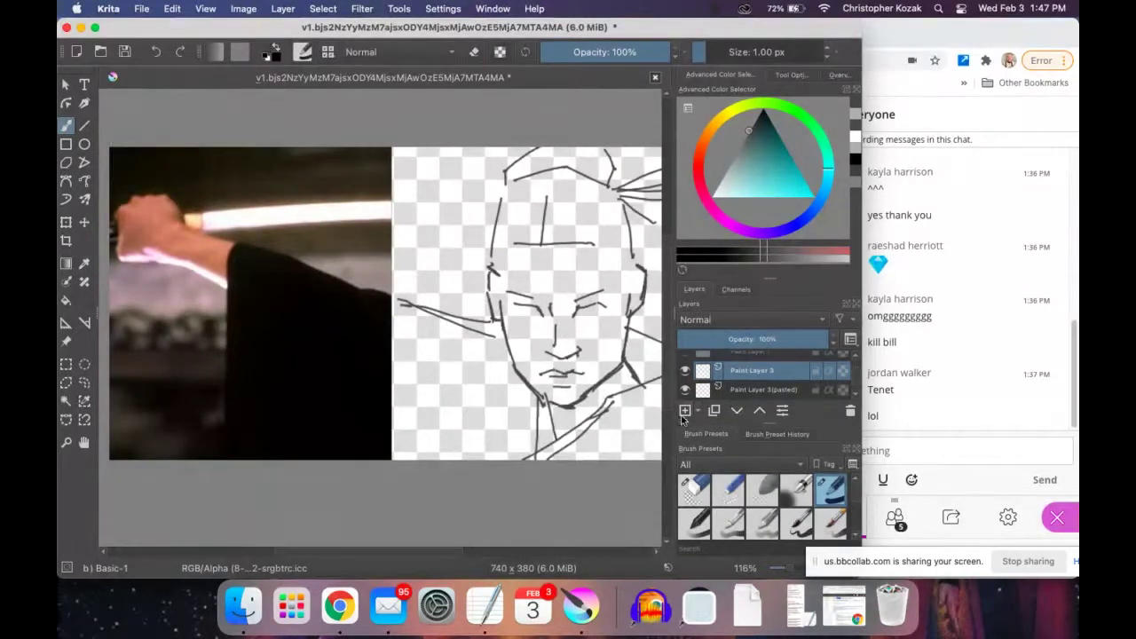
{"action": "key", "text": "super+v"}
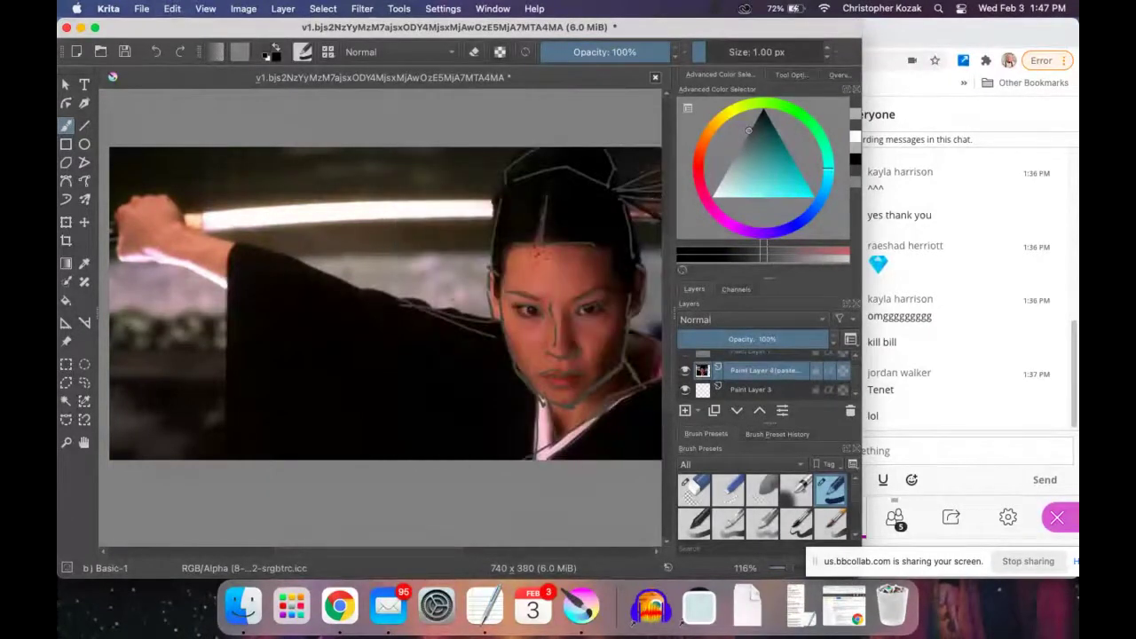
{"action": "scroll", "coordinate": [758, 382], "scroll_direction": "down", "scroll_amount": 2}
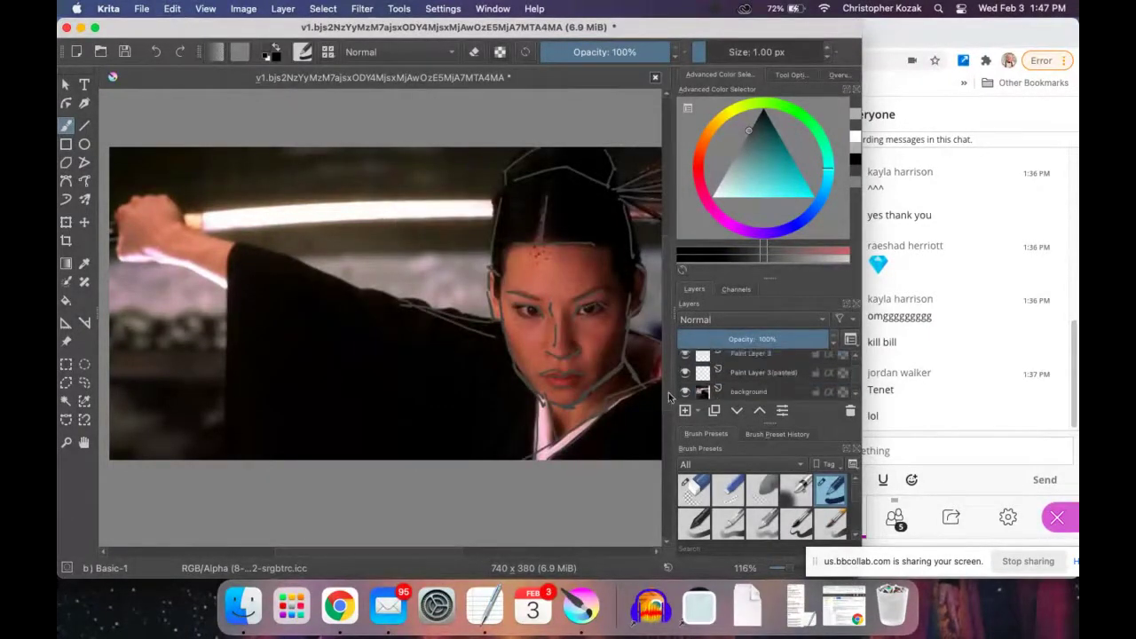
{"action": "left_click", "coordinate": [754, 388]}
{"action": "left_click", "coordinate": [850, 411]}
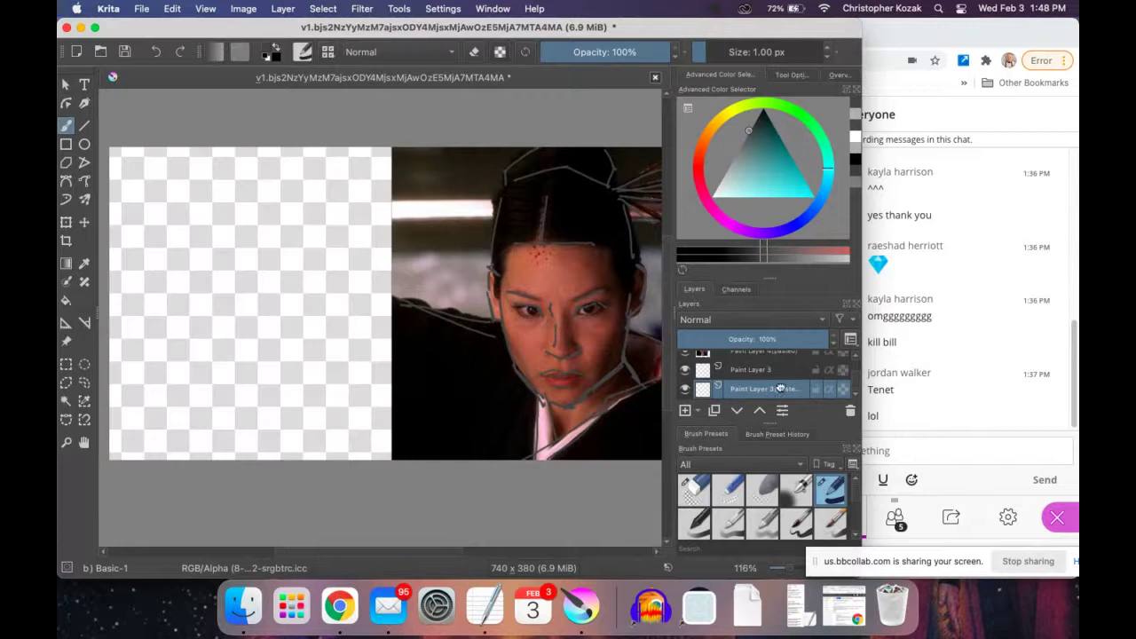
Move the pasted portrait layer to the left edge of the canvas so it sits beside the line drawing.
{"action": "scroll", "coordinate": [764, 378], "scroll_direction": "up", "scroll_amount": 1}
{"action": "left_click", "coordinate": [758, 368]}
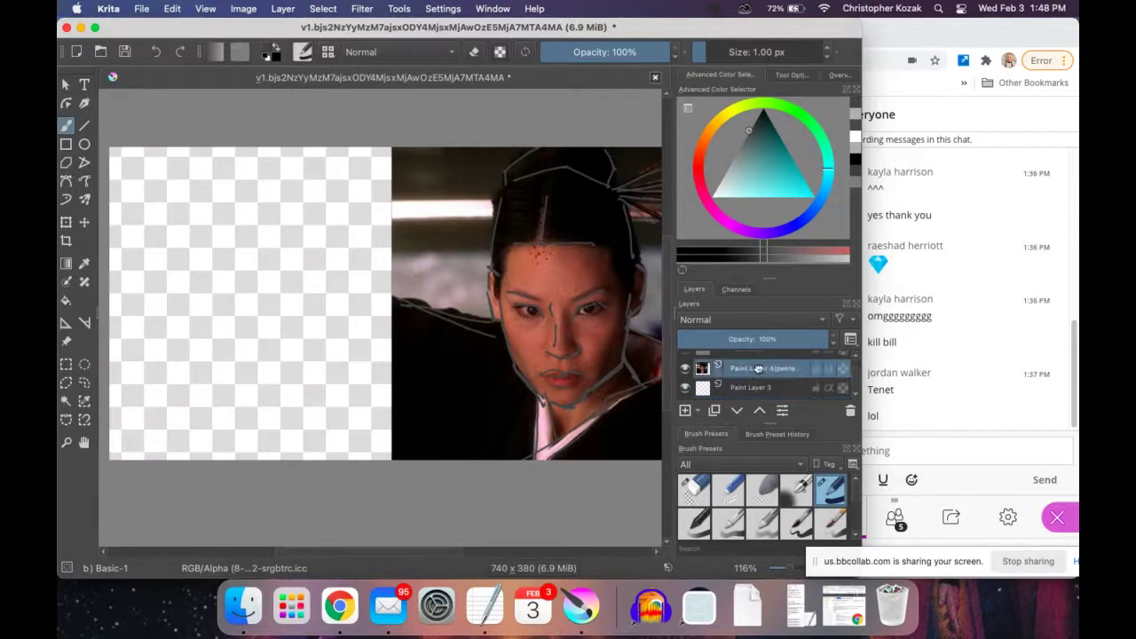
{"action": "scroll", "coordinate": [421, 237], "scroll_direction": "right", "scroll_amount": 1}
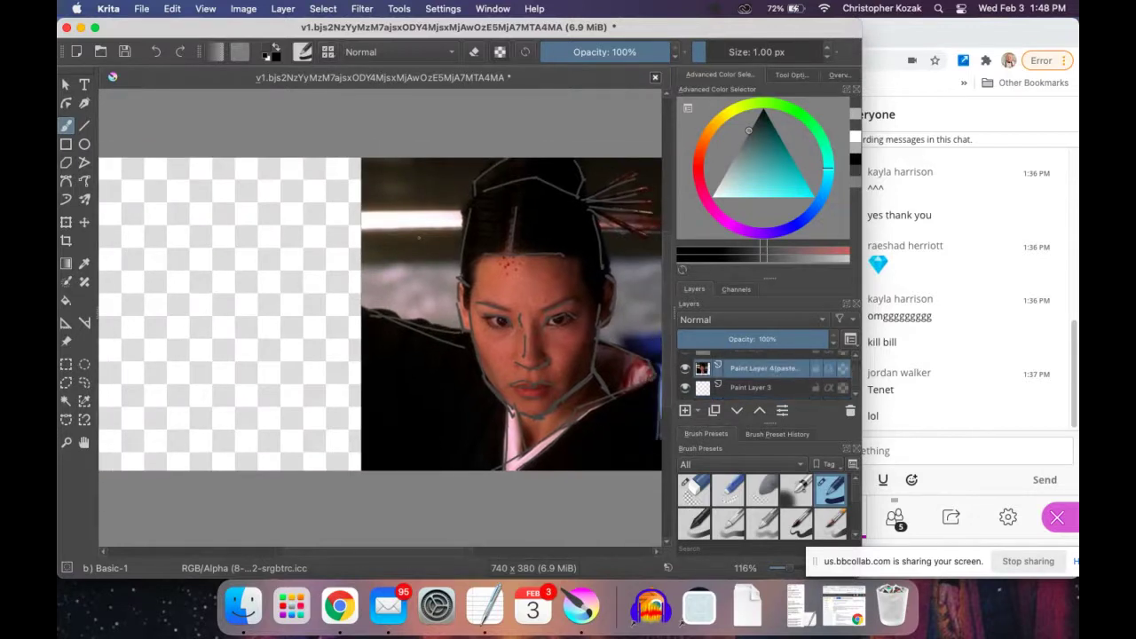
{"action": "left_click", "coordinate": [84, 222]}
{"action": "left_click_drag", "start_coordinate": [436, 246], "coordinate": [124, 246]}
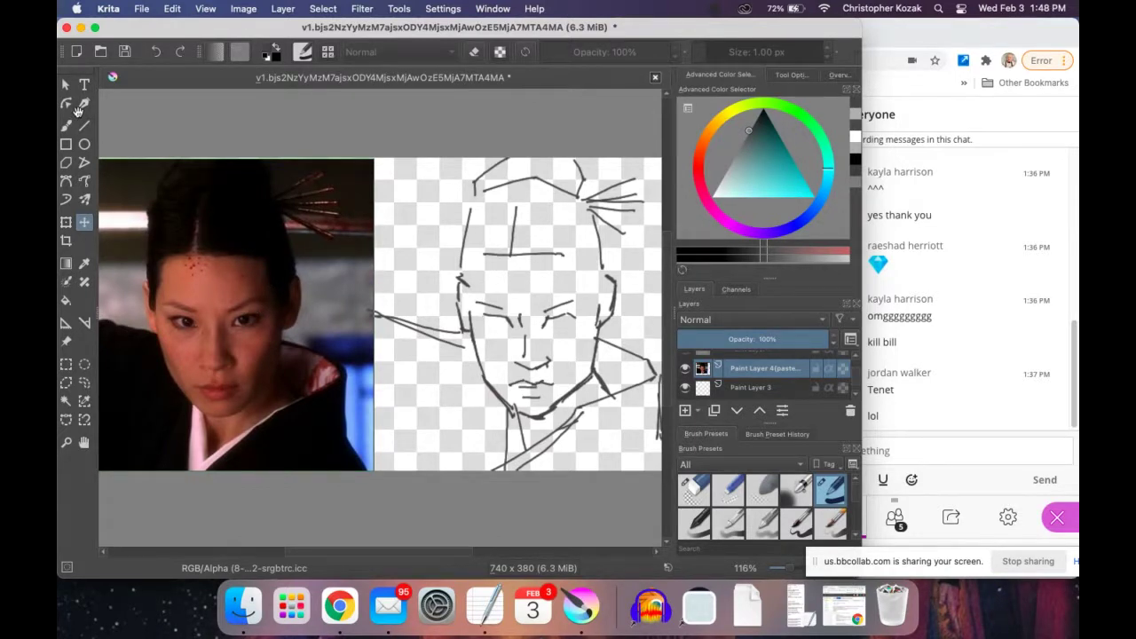
{"action": "scroll", "coordinate": [129, 166], "scroll_direction": "left", "scroll_amount": 3}
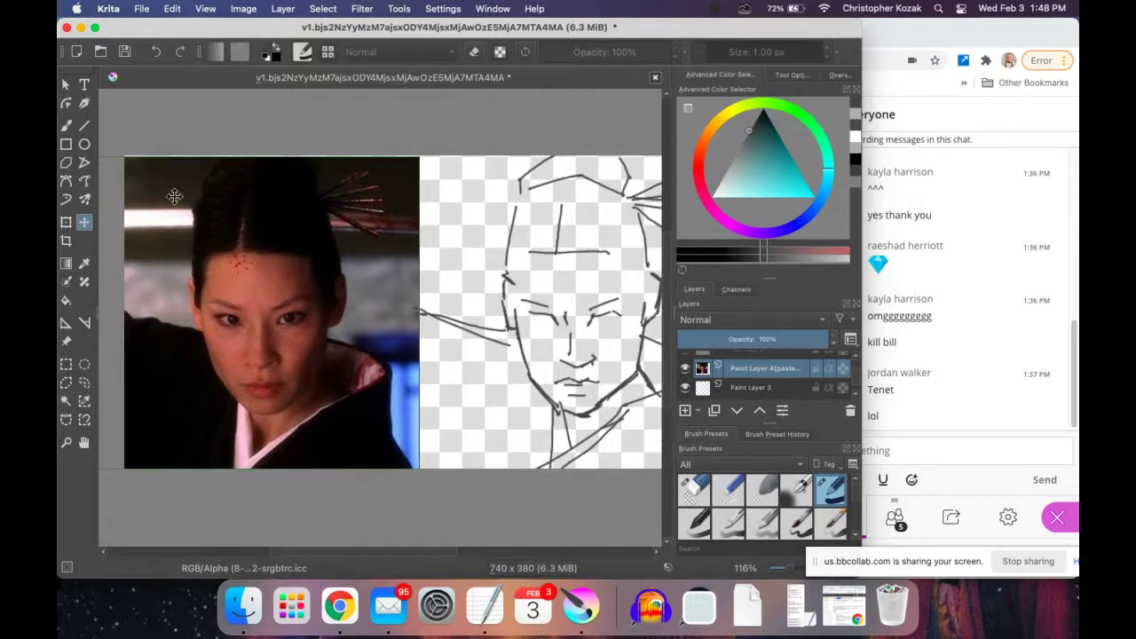
{"action": "left_click_drag", "start_coordinate": [175, 197], "coordinate": [177, 195]}
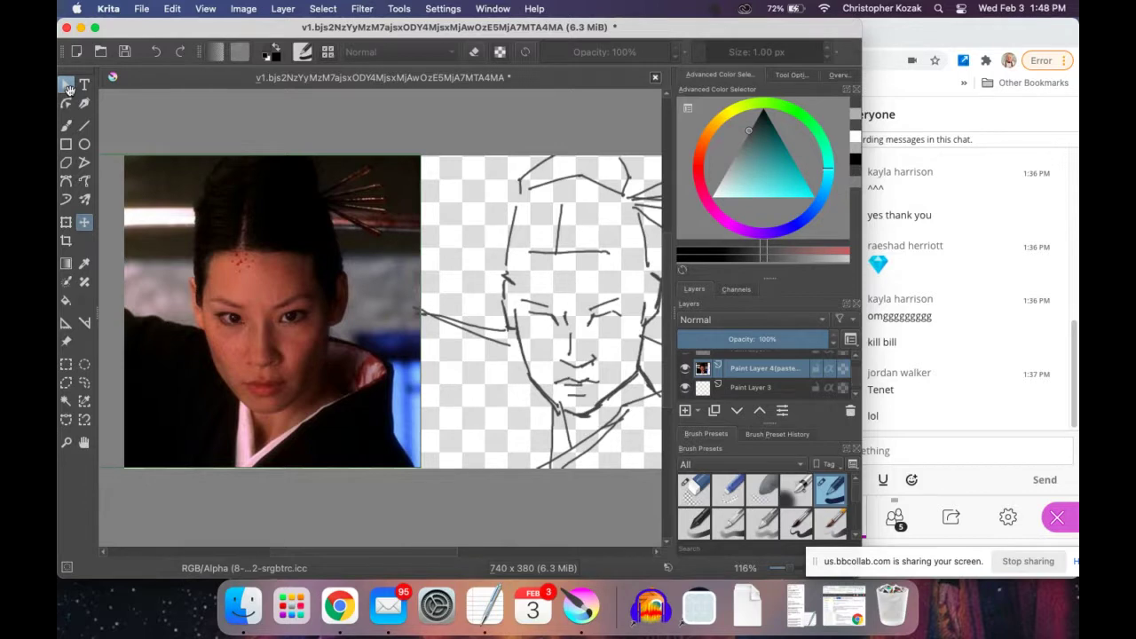
Desaturate the pasted portrait layer with the Lightness method.
{"action": "left_click", "coordinate": [66, 124]}
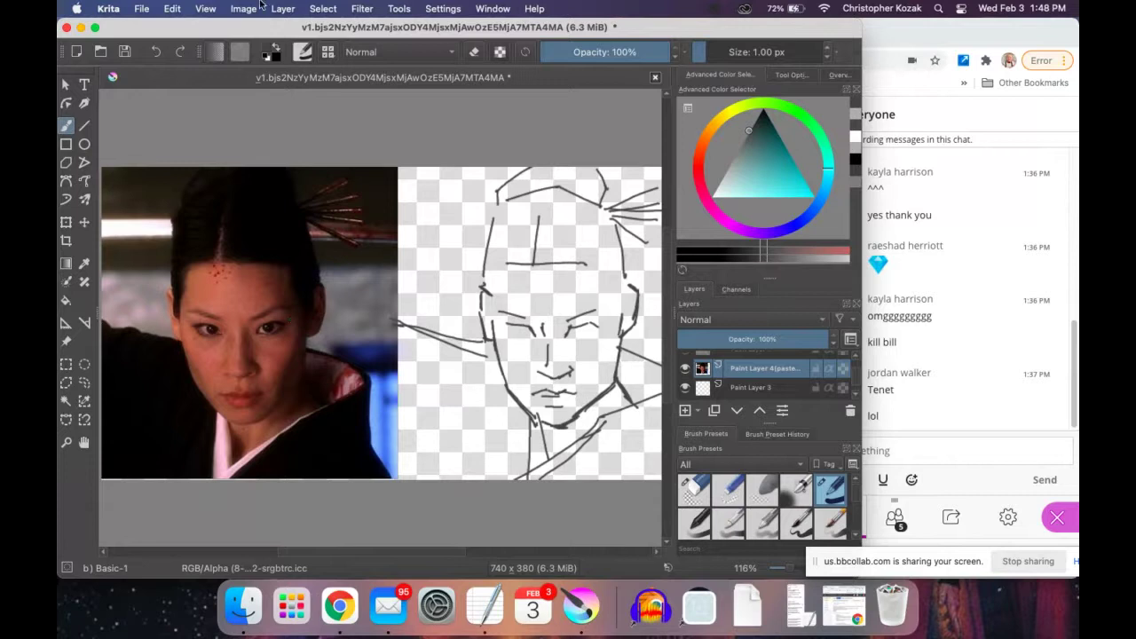
{"action": "left_click", "coordinate": [363, 10]}
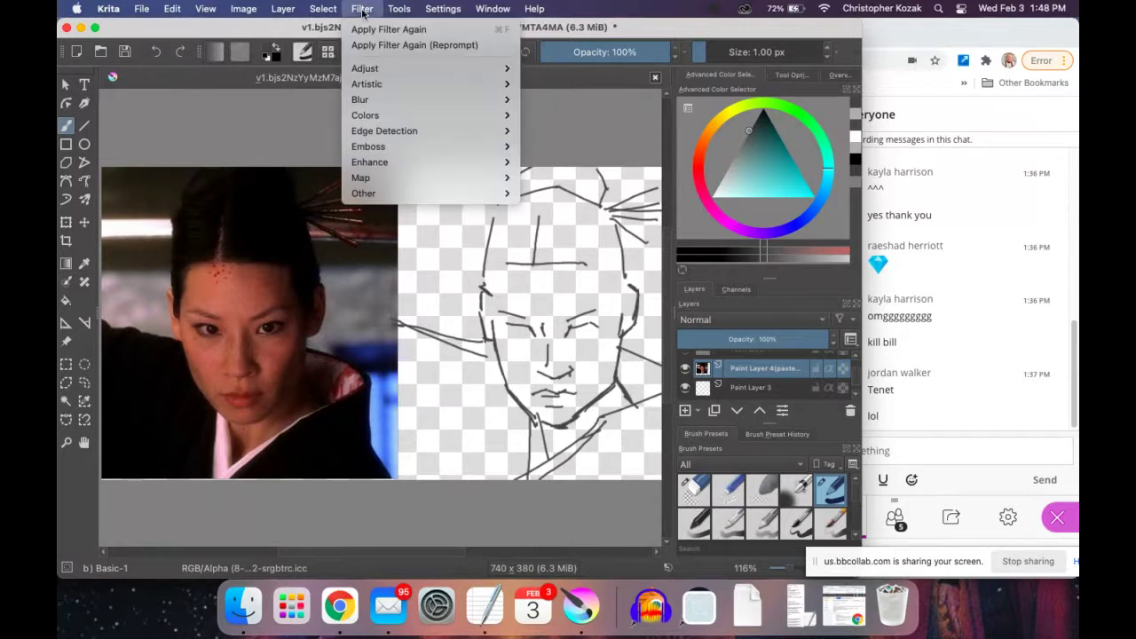
{"action": "mouse_move", "coordinate": [378, 70]}
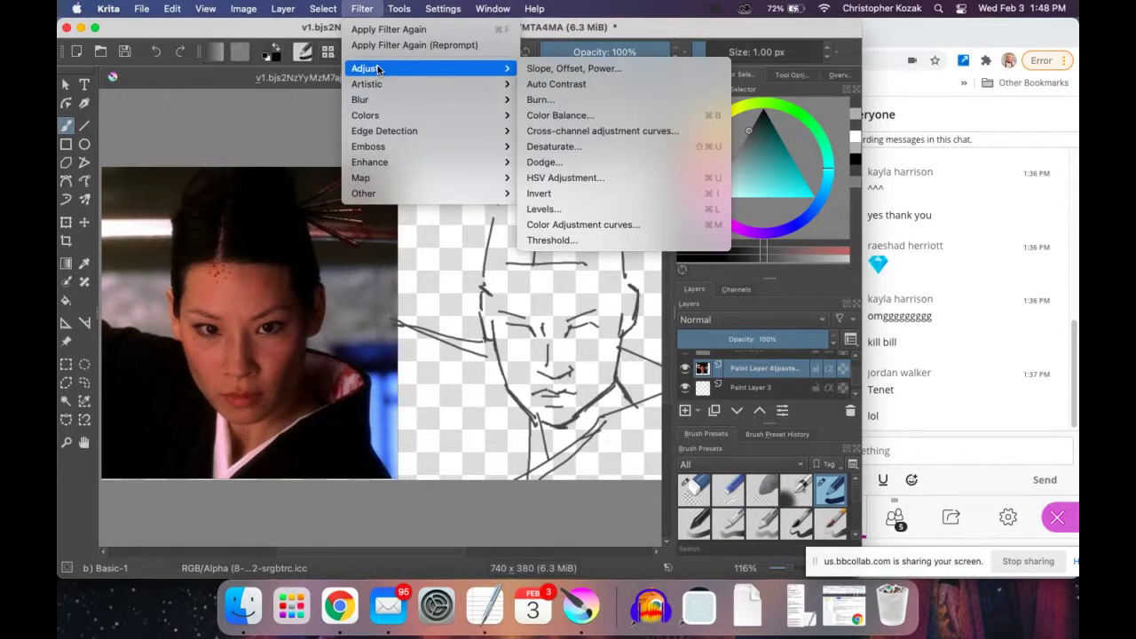
{"action": "left_click", "coordinate": [579, 145]}
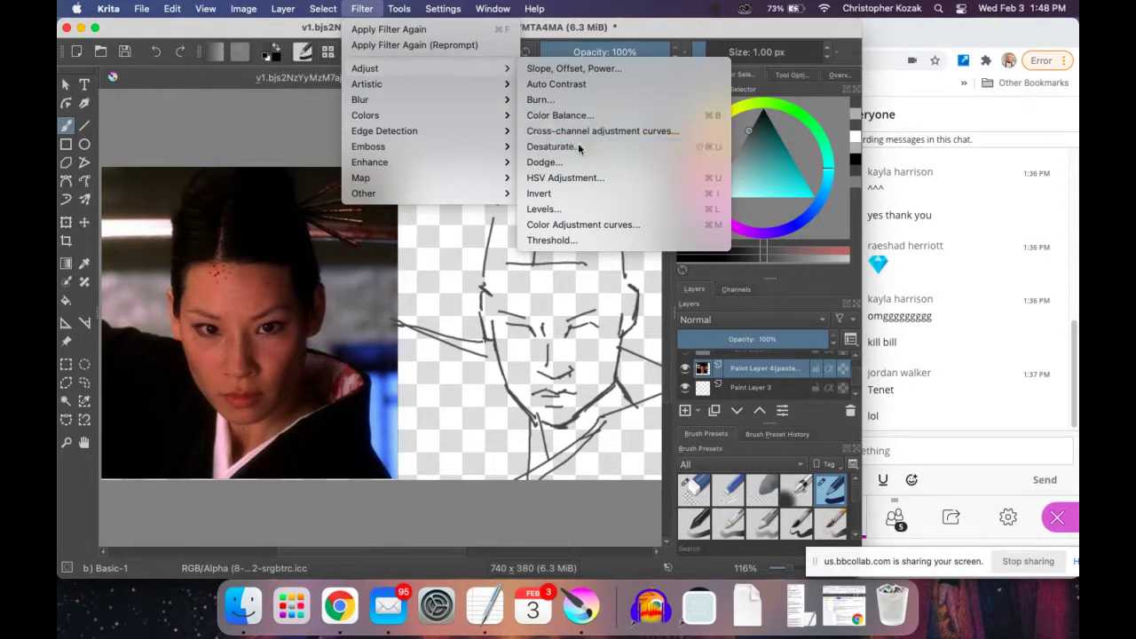
{"action": "left_click_drag", "start_coordinate": [404, 236], "coordinate": [534, 183]}
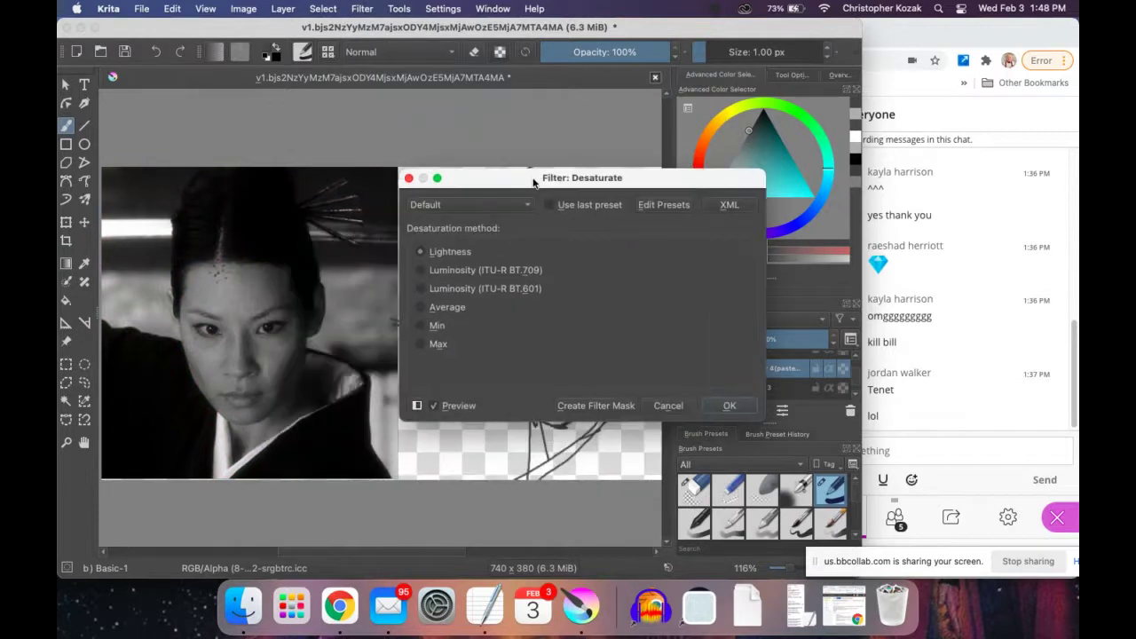
{"action": "left_click", "coordinate": [721, 405]}
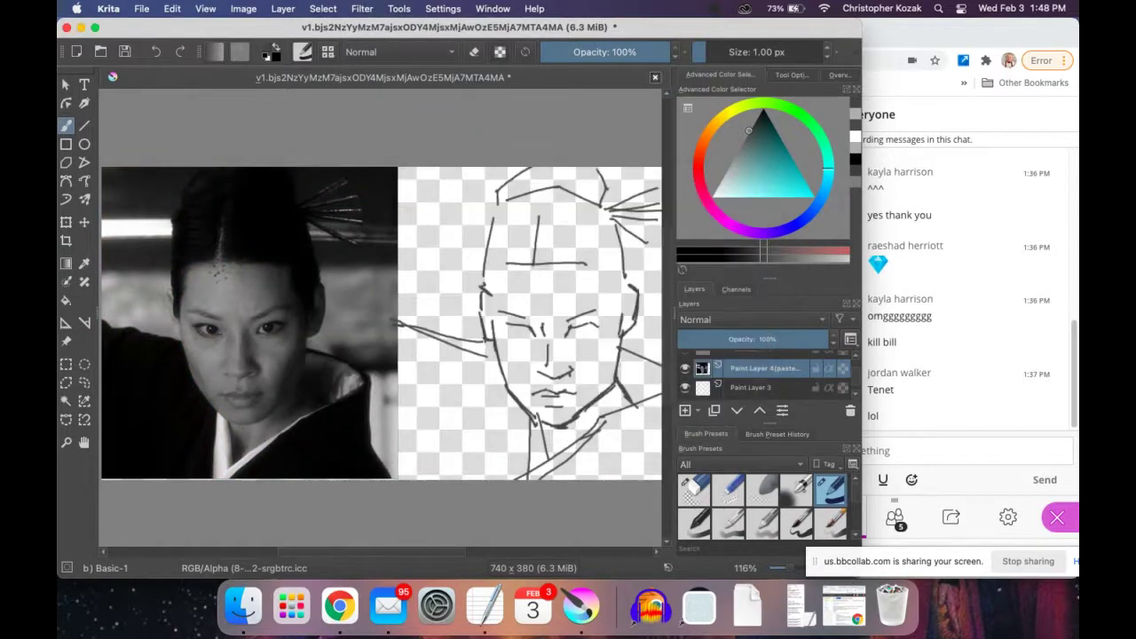
{"action": "left_click", "coordinate": [354, 9]}
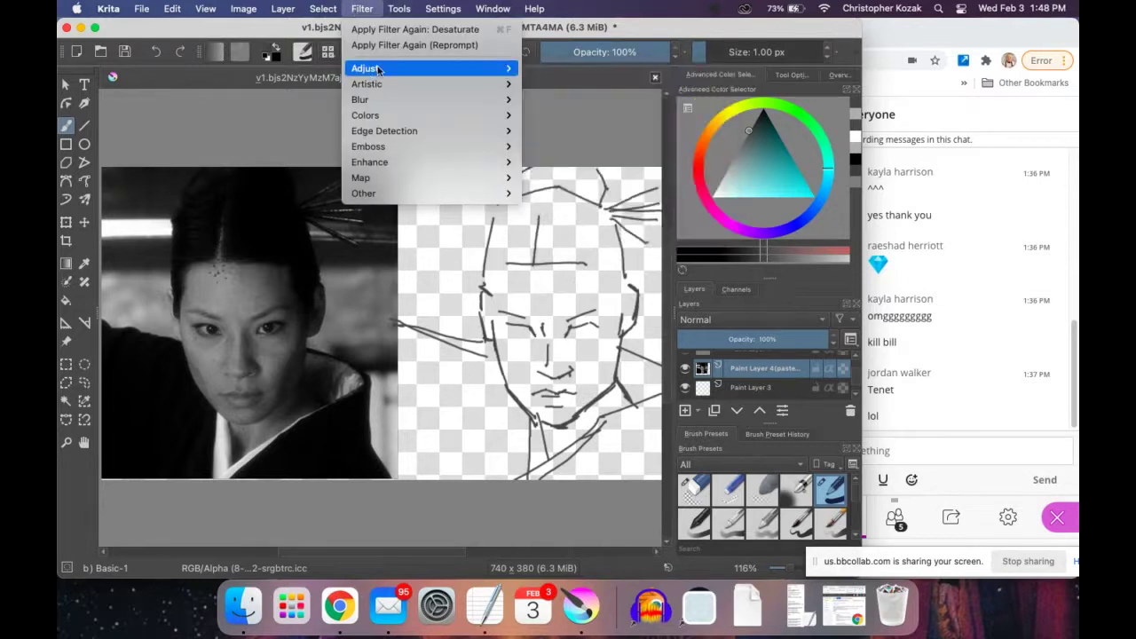
{"action": "left_click", "coordinate": [546, 116]}
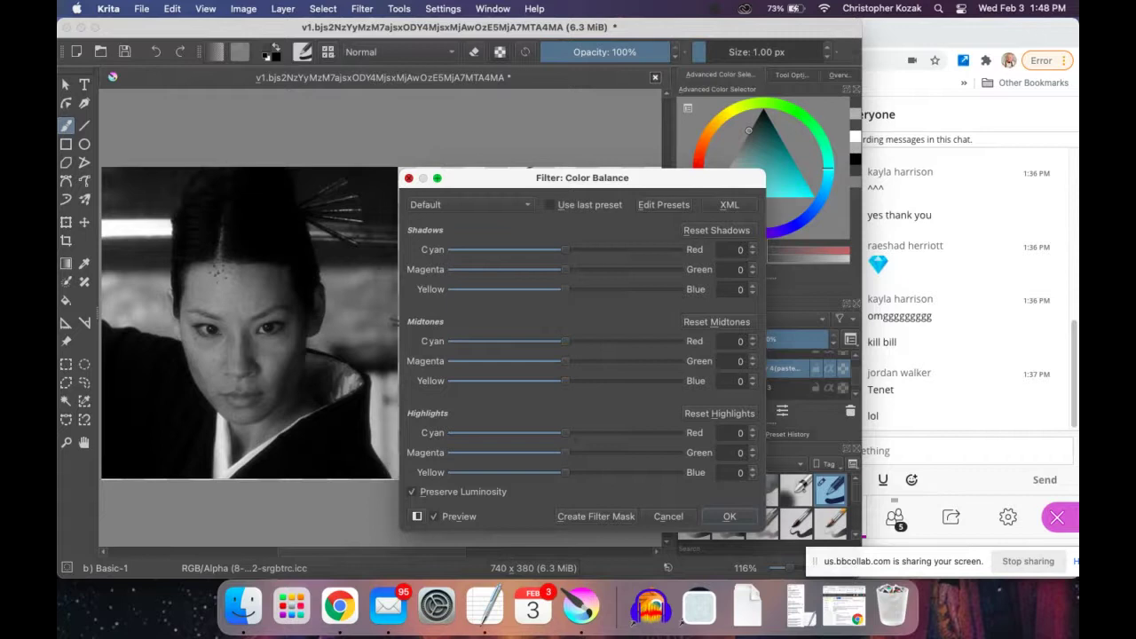
{"action": "left_click", "coordinate": [409, 179]}
Apply a Levels adjustment to the portrait layer with input black point 60 and gamma 1.412.
{"action": "left_click", "coordinate": [356, 9]}
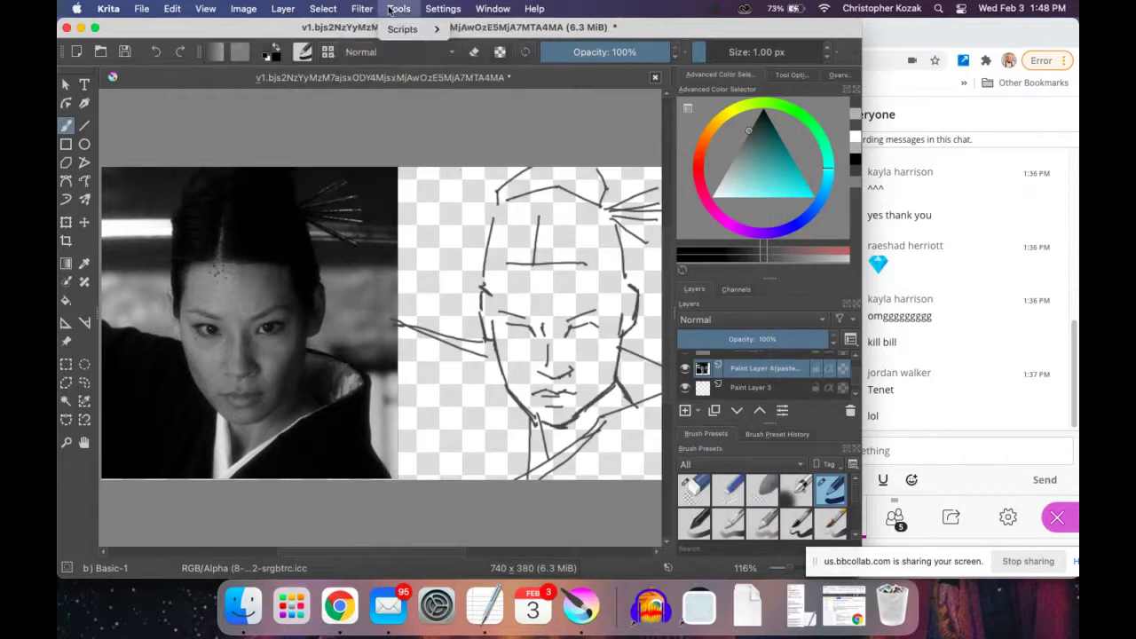
{"action": "mouse_move", "coordinate": [384, 115]}
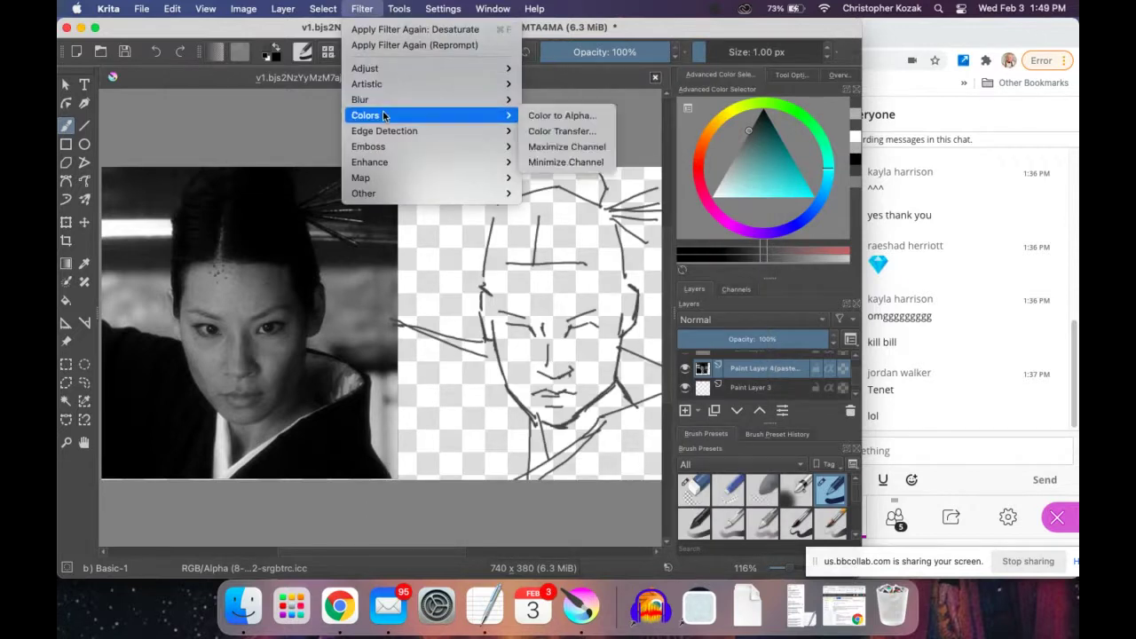
{"action": "mouse_move", "coordinate": [382, 67]}
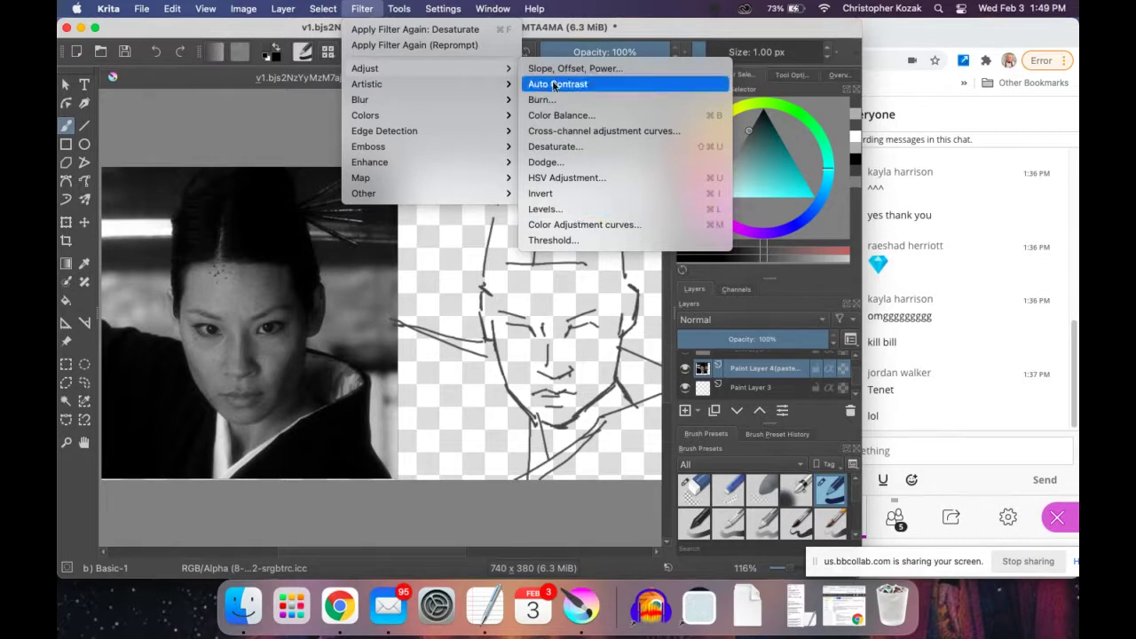
{"action": "left_click", "coordinate": [560, 209]}
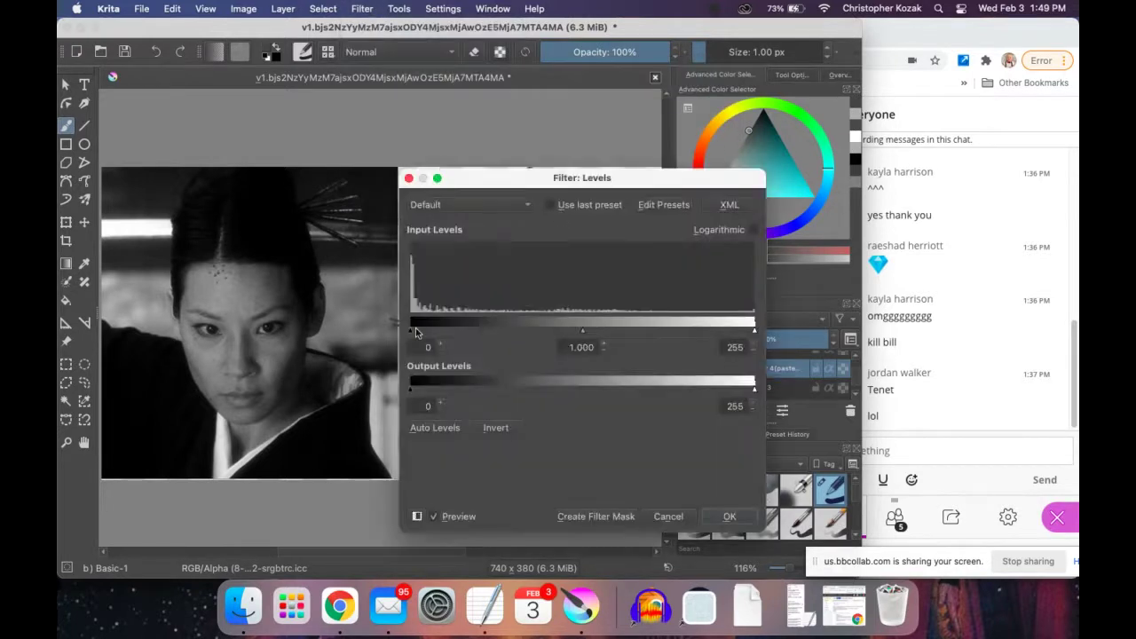
{"action": "left_click", "coordinate": [437, 332]}
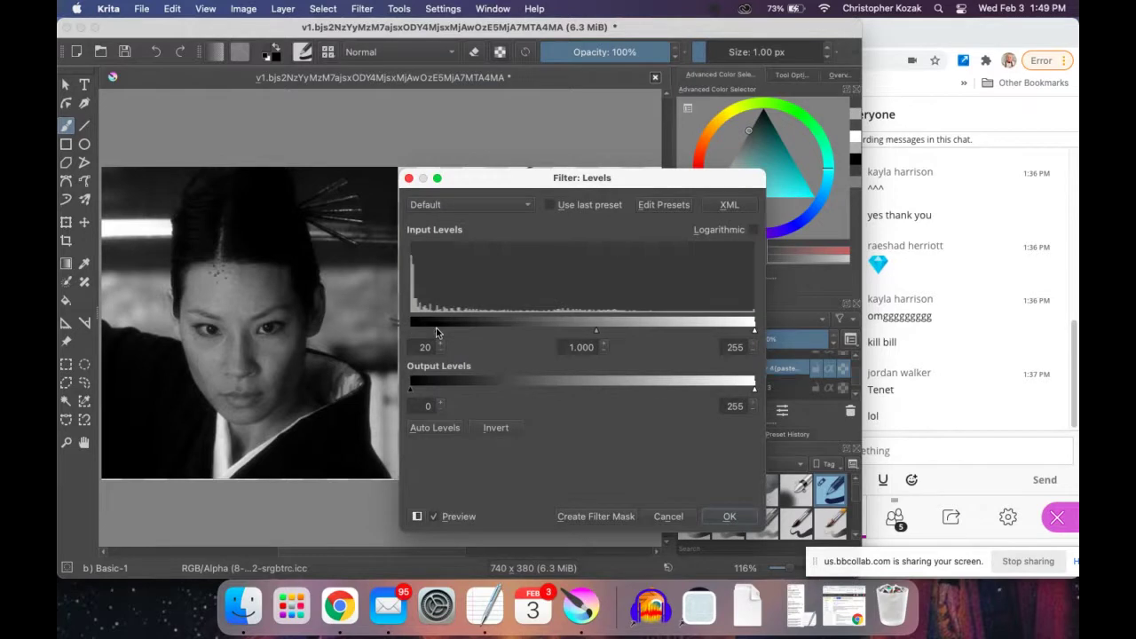
{"action": "mouse_move", "coordinate": [596, 332]}
{"action": "left_mouse_down"}
{"action": "mouse_move", "coordinate": [632, 329]}
{"action": "mouse_move", "coordinate": [533, 330]}
{"action": "mouse_move", "coordinate": [571, 334]}
{"action": "left_mouse_up"}
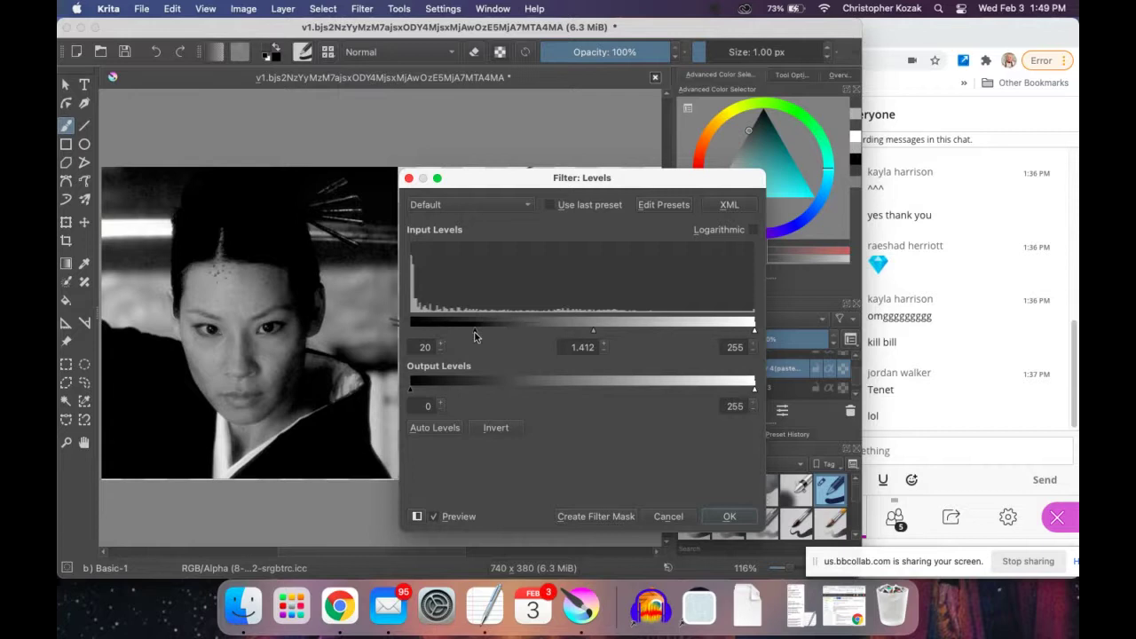
{"action": "left_click", "coordinate": [474, 334]}
{"action": "left_click_drag", "start_coordinate": [474, 334], "coordinate": [496, 336]}
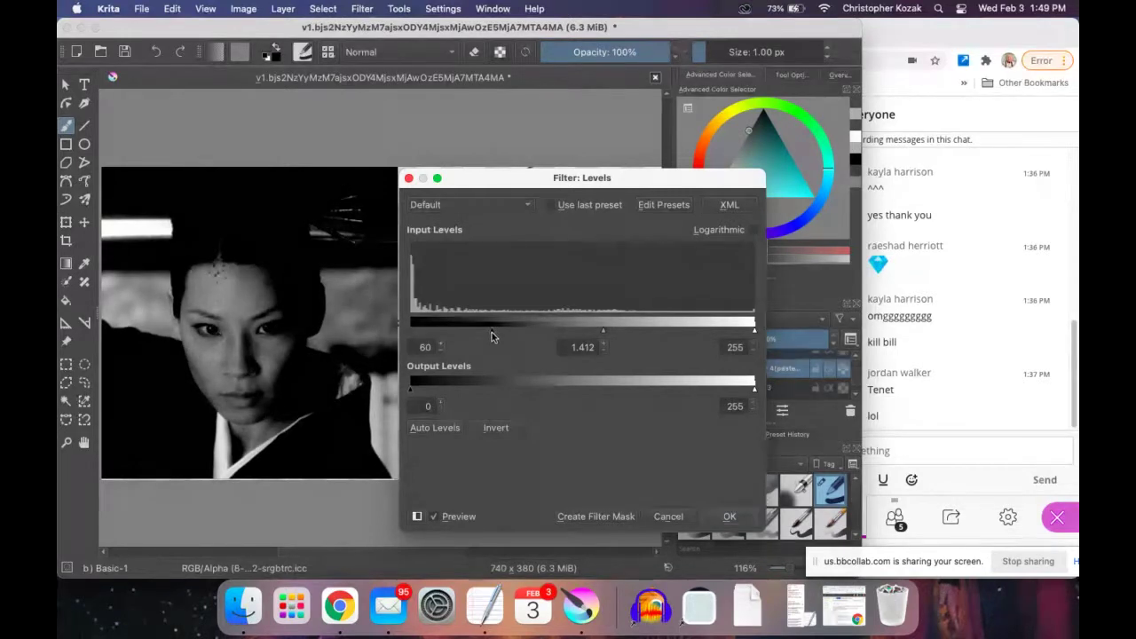
{"action": "left_click", "coordinate": [729, 517]}
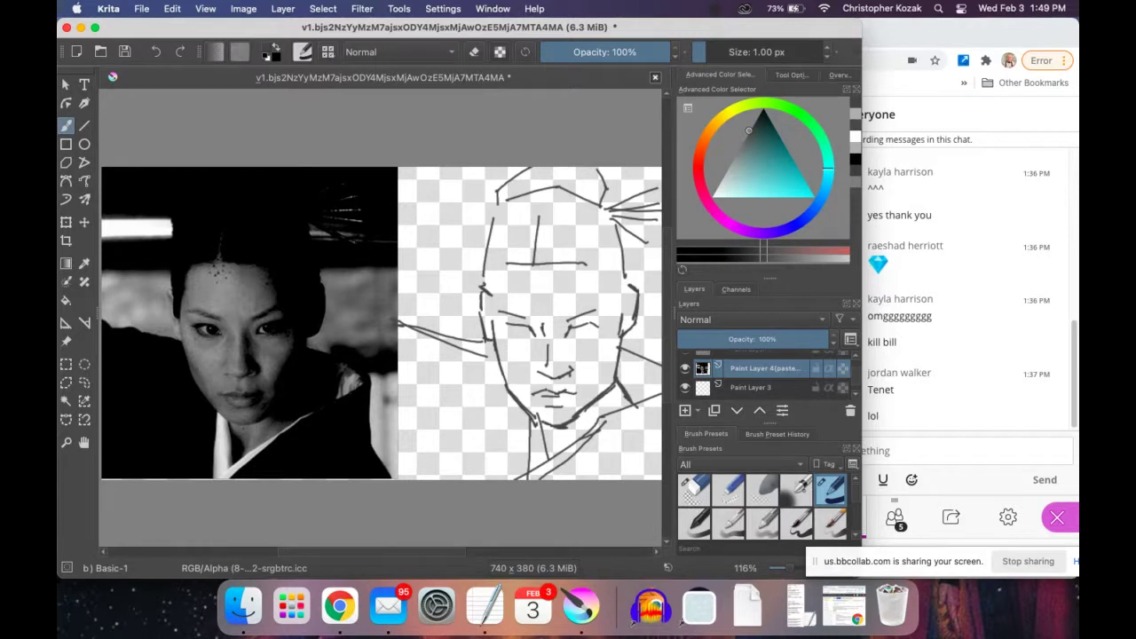
Choose black as the paint colour and enlarge the brush to 12 px.
{"action": "scroll", "coordinate": [505, 326], "scroll_direction": "right", "scroll_amount": 3}
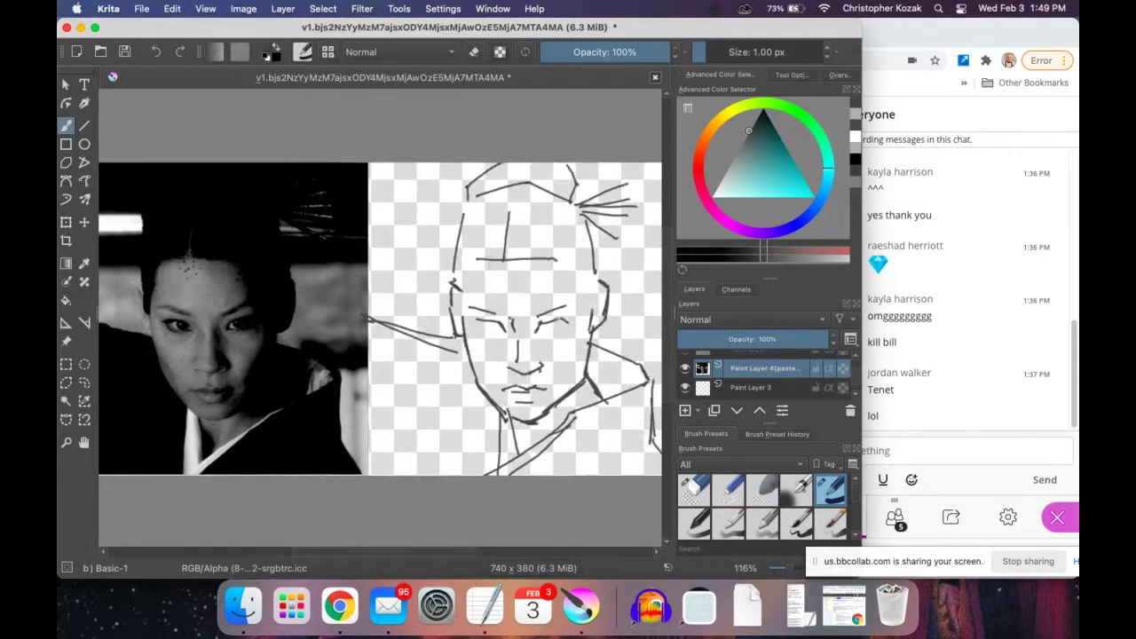
{"action": "left_click_drag", "start_coordinate": [506, 324], "coordinate": [529, 338]}
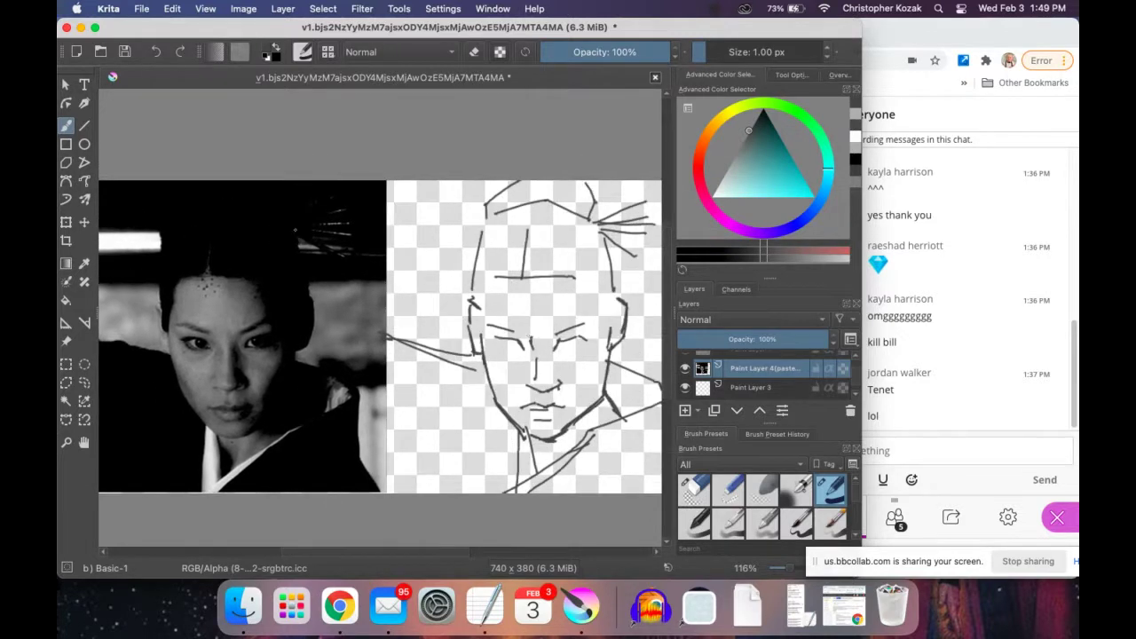
{"action": "left_click", "coordinate": [757, 128]}
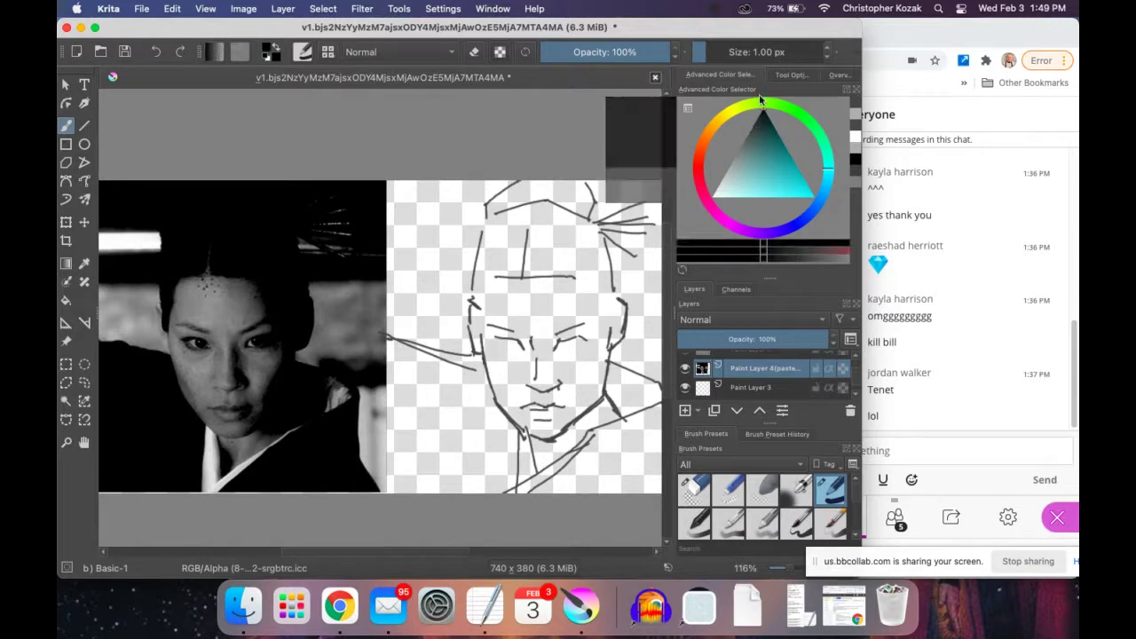
{"action": "key", "text": "bracketright"}
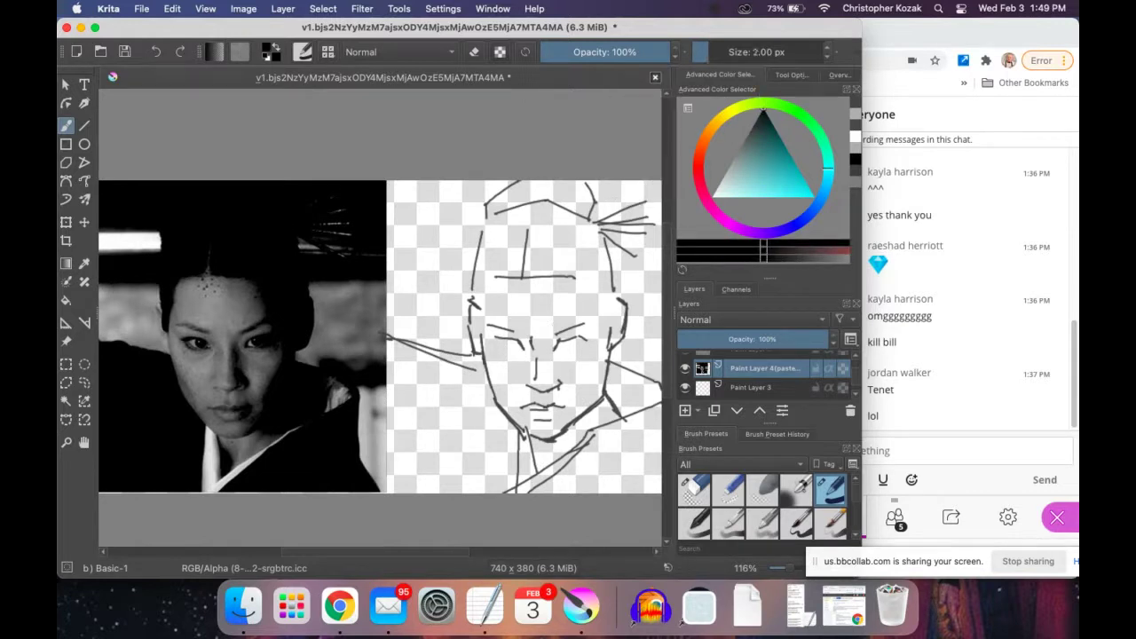
{"action": "key", "text": "bracketright"}
{"action": "key", "text": "bracketright"}
{"action": "key", "text": "bracketright"}
{"action": "key", "text": "bracketright"}
{"action": "key", "text": "bracketright"}
{"action": "key", "text": "bracketright"}
{"action": "key", "text": "bracketright"}
{"action": "key", "text": "bracketright"}
{"action": "key", "text": "bracketright"}
{"action": "key", "text": "bracketright"}
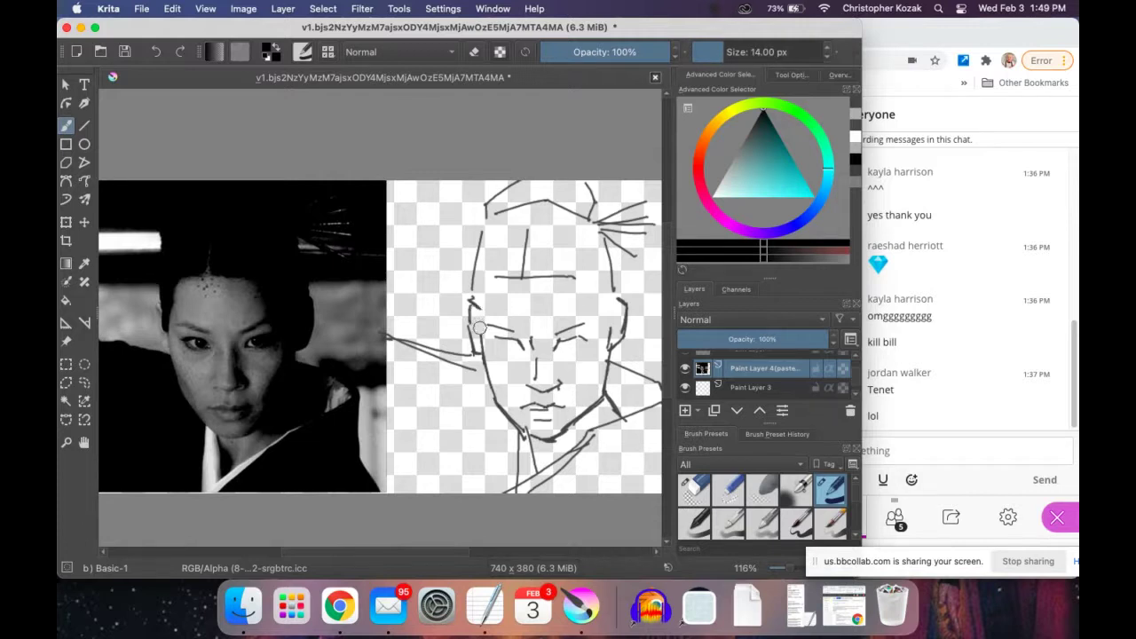
{"action": "key", "text": "bracketleft"}
{"action": "key", "text": "bracketleft"}
Undo the trial stroke made on the portrait layer and add a new paint layer above it.
{"action": "mouse_move", "coordinate": [477, 308]}
{"action": "left_mouse_down"}
{"action": "mouse_move", "coordinate": [484, 329]}
{"action": "mouse_move", "coordinate": [485, 280]}
{"action": "mouse_move", "coordinate": [475, 311]}
{"action": "left_mouse_up"}
{"action": "key", "text": "ctrl+z"}
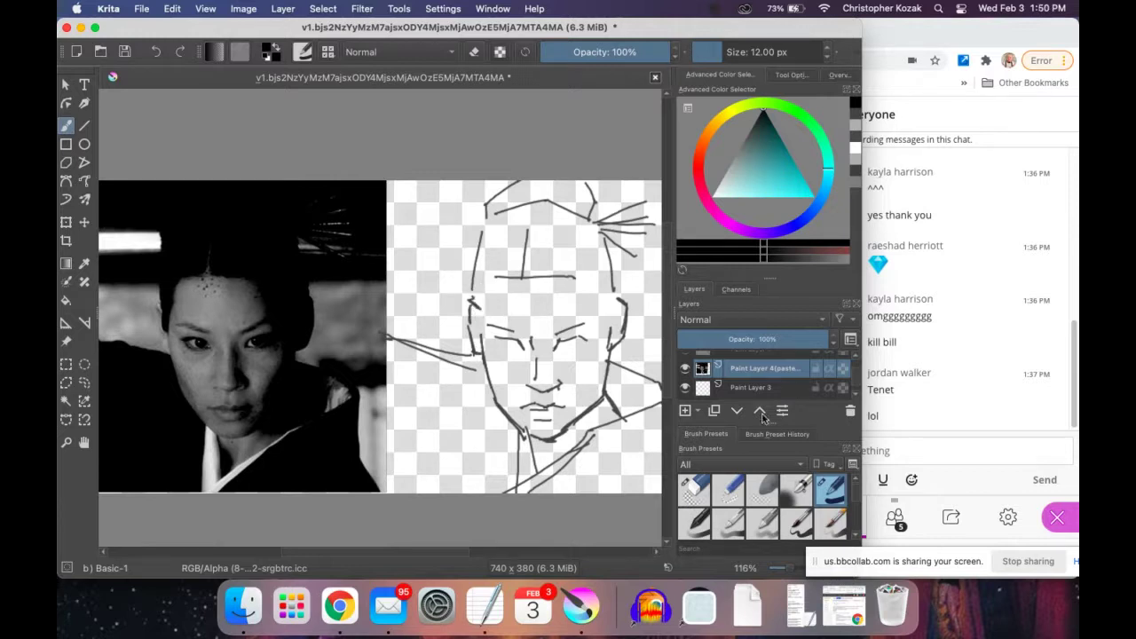
{"action": "left_click", "coordinate": [689, 411]}
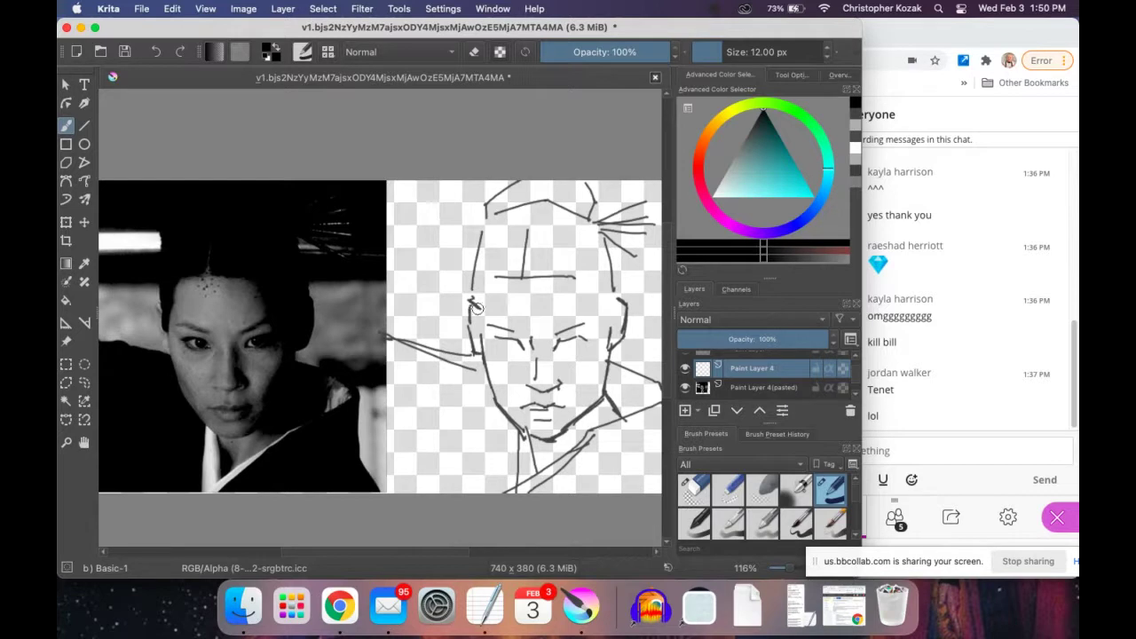
Fill the drawing's hair, from topknot to hairline, and the ear on the shadowed side with solid black.
{"action": "mouse_move", "coordinate": [476, 306]}
{"action": "left_mouse_down"}
{"action": "mouse_move", "coordinate": [476, 319]}
{"action": "mouse_move", "coordinate": [490, 270]}
{"action": "mouse_move", "coordinate": [520, 274]}
{"action": "mouse_move", "coordinate": [484, 222]}
{"action": "mouse_move", "coordinate": [537, 212]}
{"action": "mouse_move", "coordinate": [499, 211]}
{"action": "mouse_move", "coordinate": [489, 198]}
{"action": "mouse_move", "coordinate": [499, 185]}
{"action": "mouse_move", "coordinate": [558, 182]}
{"action": "mouse_move", "coordinate": [554, 206]}
{"action": "mouse_move", "coordinate": [586, 197]}
{"action": "mouse_move", "coordinate": [583, 186]}
{"action": "mouse_move", "coordinate": [589, 229]}
{"action": "mouse_move", "coordinate": [568, 213]}
{"action": "mouse_move", "coordinate": [561, 230]}
{"action": "mouse_move", "coordinate": [601, 229]}
{"action": "mouse_move", "coordinate": [612, 293]}
{"action": "left_mouse_up"}
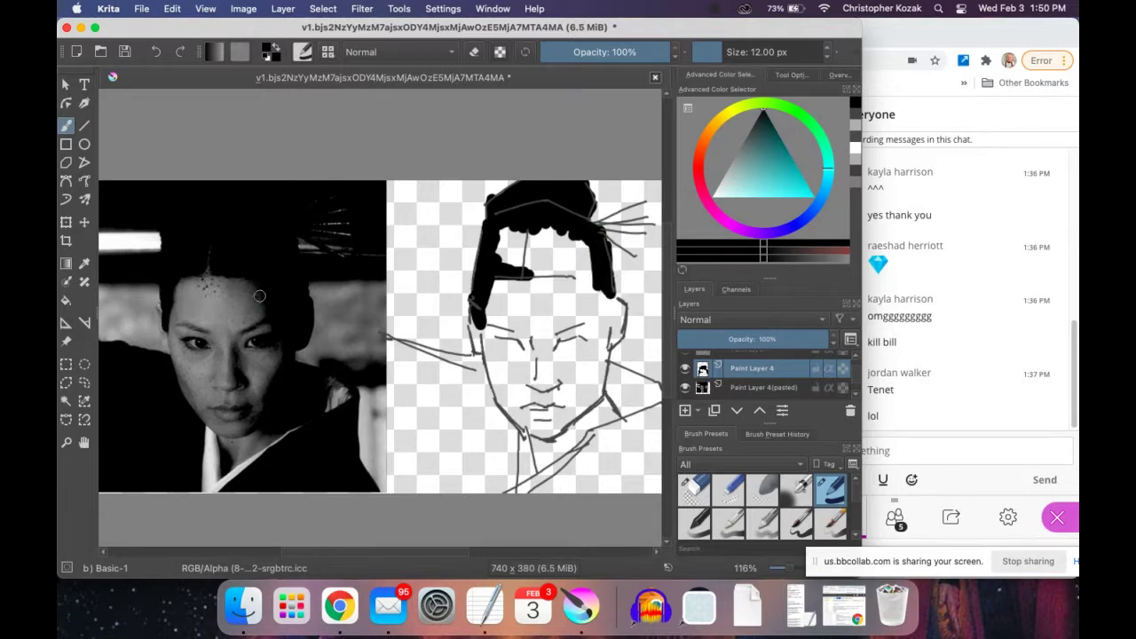
{"action": "mouse_move", "coordinate": [588, 320]}
{"action": "left_mouse_down"}
{"action": "mouse_move", "coordinate": [579, 266]}
{"action": "mouse_move", "coordinate": [586, 317]}
{"action": "left_mouse_up"}
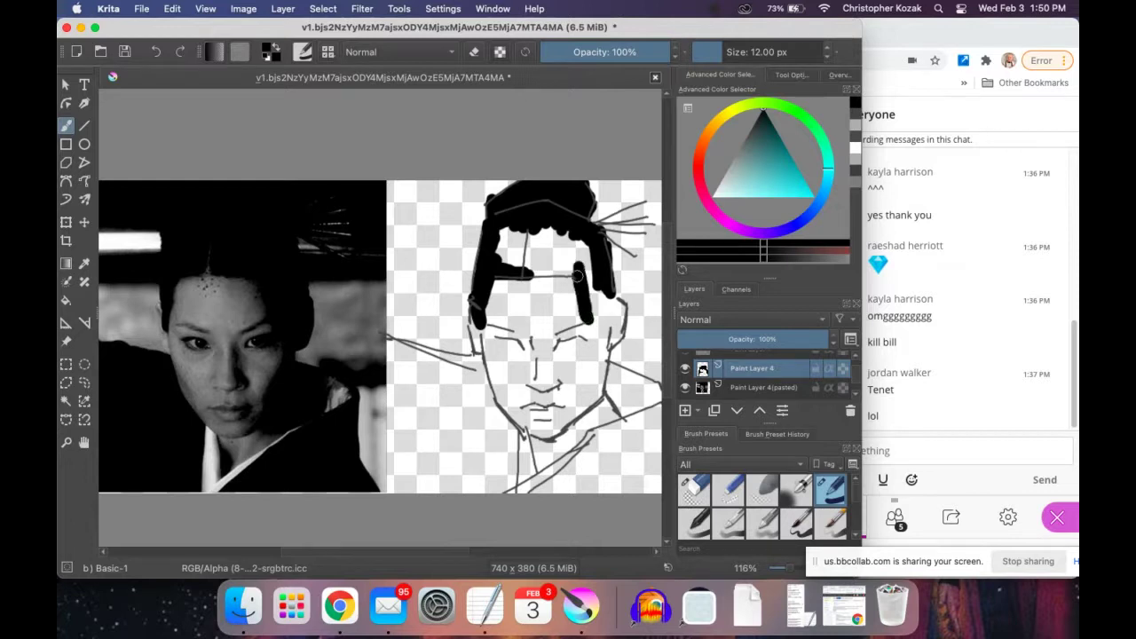
{"action": "mouse_move", "coordinate": [576, 271]}
{"action": "left_mouse_down"}
{"action": "mouse_move", "coordinate": [533, 269]}
{"action": "mouse_move", "coordinate": [559, 262]}
{"action": "mouse_move", "coordinate": [515, 249]}
{"action": "mouse_move", "coordinate": [524, 236]}
{"action": "mouse_move", "coordinate": [531, 260]}
{"action": "mouse_move", "coordinate": [586, 240]}
{"action": "mouse_move", "coordinate": [591, 321]}
{"action": "mouse_move", "coordinate": [602, 334]}
{"action": "mouse_move", "coordinate": [609, 308]}
{"action": "mouse_move", "coordinate": [613, 351]}
{"action": "mouse_move", "coordinate": [615, 326]}
{"action": "left_mouse_up"}
Paint the eye on the shadowed side of the face black with a 10 px brush, undoing the extra dab.
{"action": "key", "text": "bracketright"}
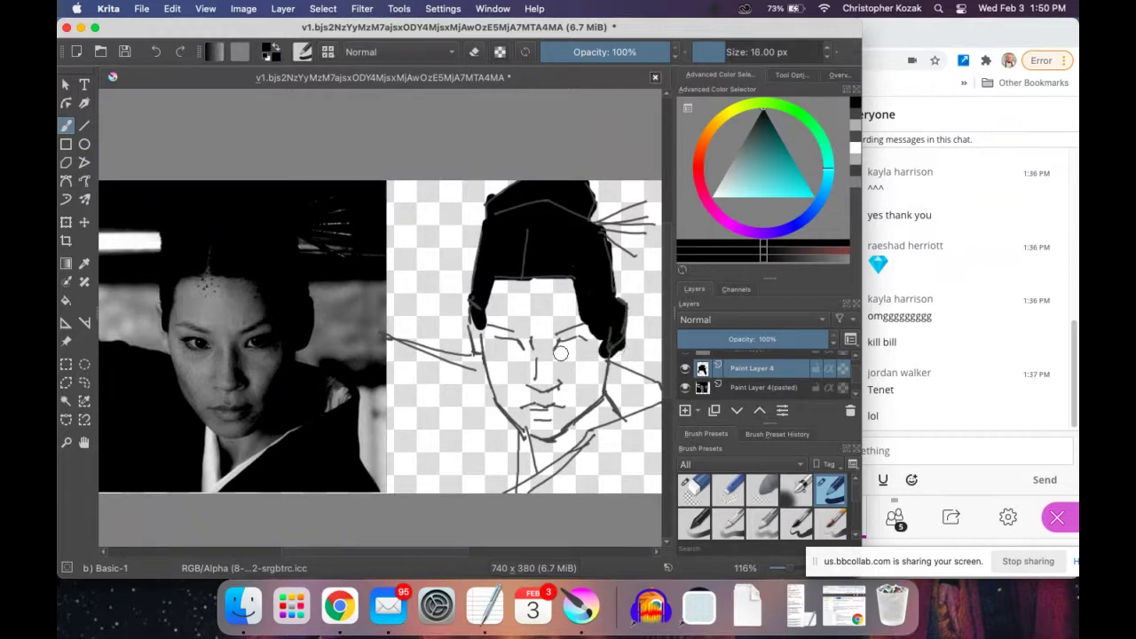
{"action": "key", "text": "bracketleft"}
{"action": "key", "text": "bracketleft"}
{"action": "mouse_move", "coordinate": [571, 345]}
{"action": "left_mouse_down"}
{"action": "mouse_move", "coordinate": [588, 342]}
{"action": "mouse_move", "coordinate": [564, 339]}
{"action": "left_mouse_up"}
{"action": "left_click", "coordinate": [558, 331]}
{"action": "key", "text": "super+z"}
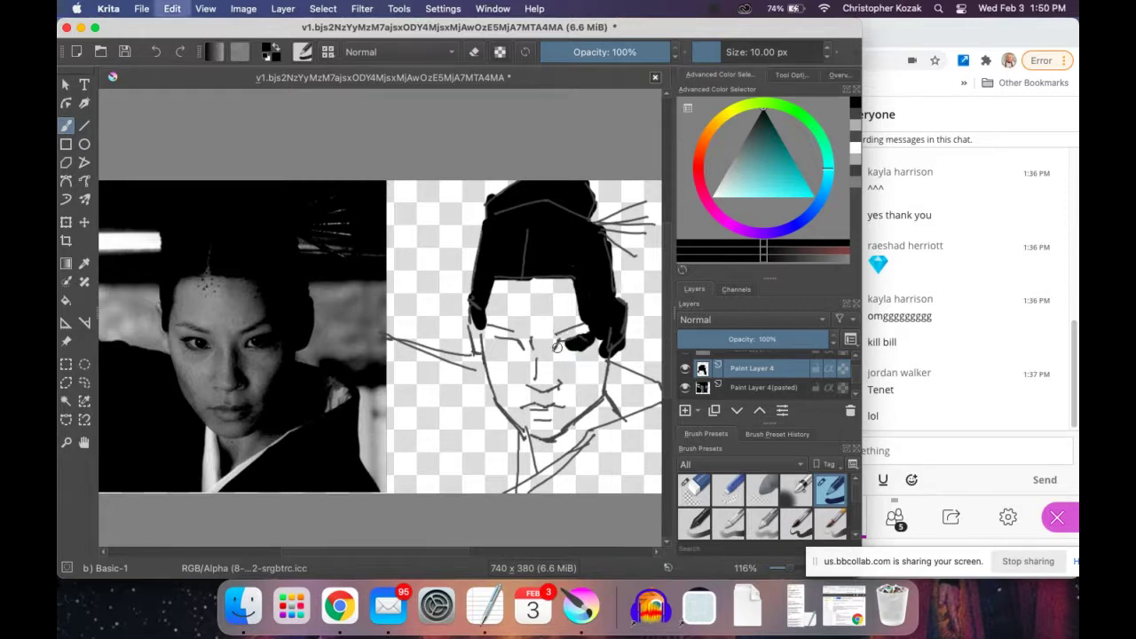
Paint the eyebrow on the shadowed side of the face in black with a 5 px brush.
{"action": "key", "text": "bracketleft"}
{"action": "left_click", "coordinate": [559, 332]}
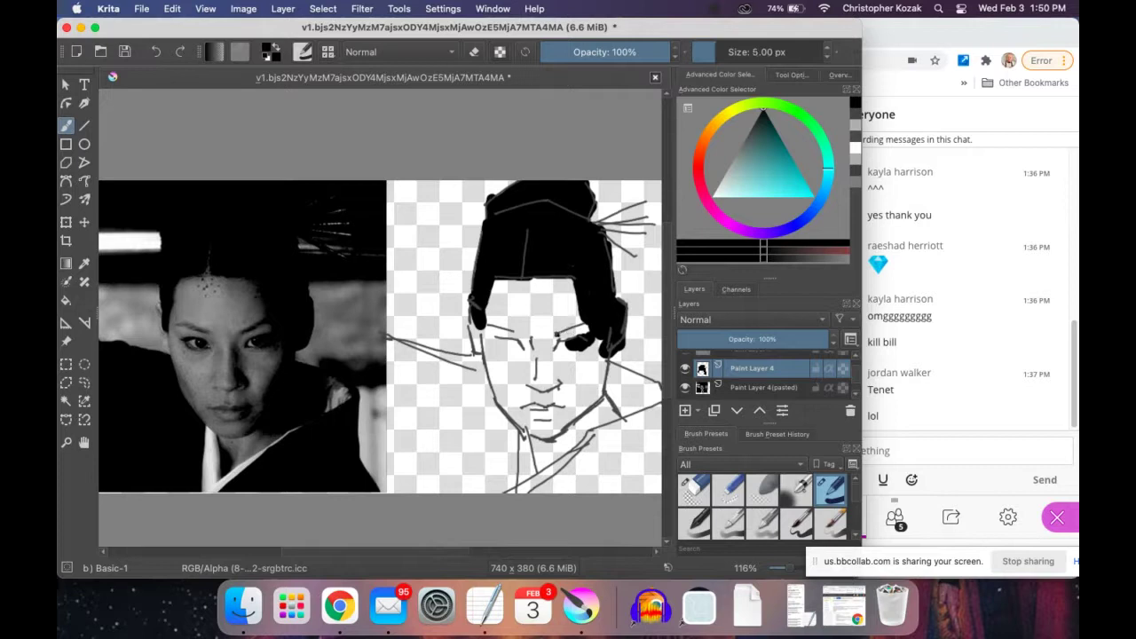
{"action": "left_click_drag", "start_coordinate": [560, 332], "coordinate": [590, 320]}
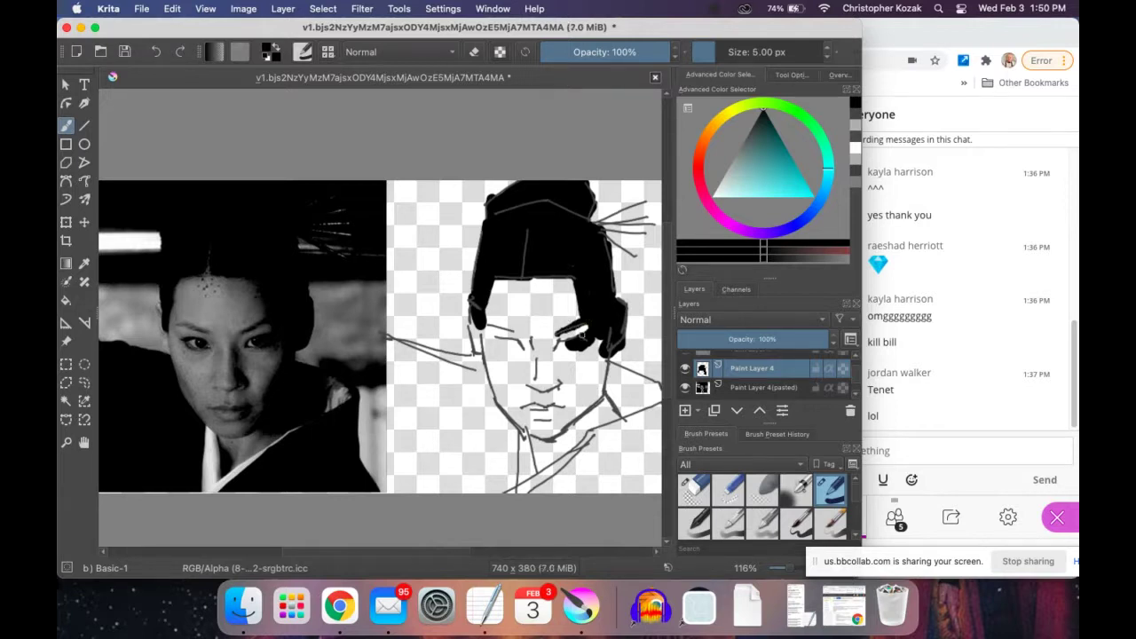
Paint the black shadow down the shadowed cheek and jaw to the chin, and set the brush size to 12 px.
{"action": "mouse_move", "coordinate": [580, 344]}
{"action": "left_mouse_down"}
{"action": "mouse_move", "coordinate": [593, 371]}
{"action": "mouse_move", "coordinate": [600, 352]}
{"action": "mouse_move", "coordinate": [596, 392]}
{"action": "mouse_move", "coordinate": [593, 380]}
{"action": "mouse_move", "coordinate": [552, 432]}
{"action": "left_mouse_up"}
{"action": "key", "text": "bracketright"}
{"action": "key", "text": "bracketright"}
{"action": "key", "text": "bracketright"}
{"action": "key", "text": "bracketright"}
{"action": "key", "text": "bracketright"}
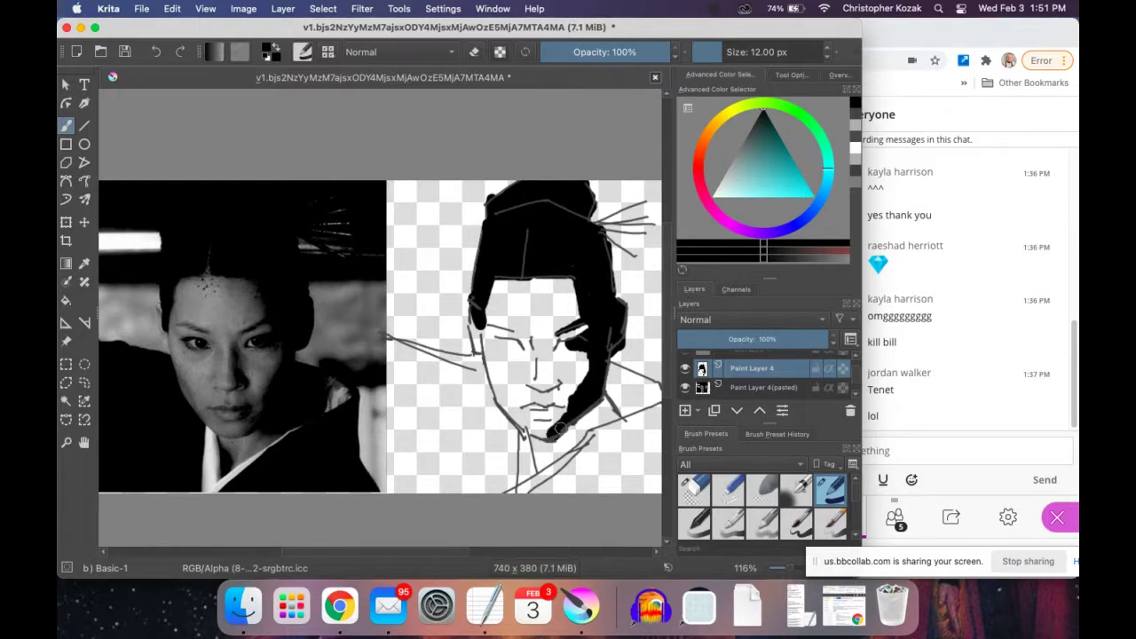
Extend the black shadow to the chin and mouth corner, and paint the shadow beside the nose.
{"action": "left_click_drag", "start_coordinate": [563, 416], "coordinate": [552, 410]}
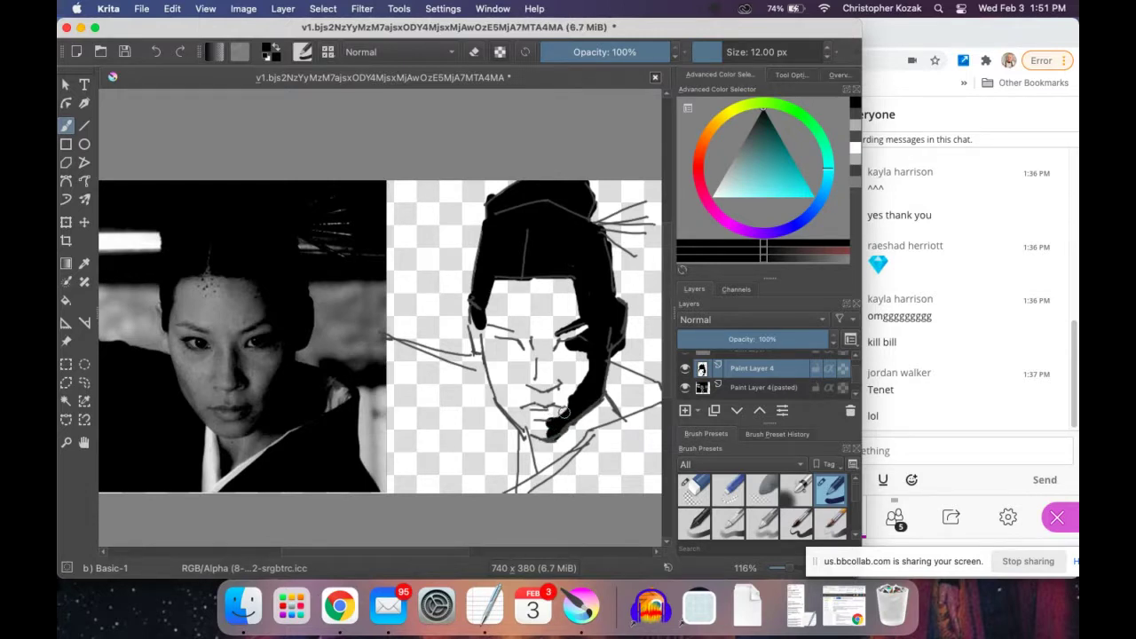
{"action": "mouse_move", "coordinate": [559, 414]}
{"action": "left_mouse_down"}
{"action": "mouse_move", "coordinate": [547, 410]}
{"action": "mouse_move", "coordinate": [568, 402]}
{"action": "left_mouse_up"}
{"action": "left_click_drag", "start_coordinate": [552, 346], "coordinate": [549, 388]}
Fill the neck and collar area beside the shadowed jaw with black, undoing the misplaced stroke.
{"action": "mouse_move", "coordinate": [572, 431]}
{"action": "left_mouse_down"}
{"action": "mouse_move", "coordinate": [597, 421]}
{"action": "mouse_move", "coordinate": [588, 432]}
{"action": "mouse_move", "coordinate": [610, 401]}
{"action": "mouse_move", "coordinate": [637, 409]}
{"action": "mouse_move", "coordinate": [602, 418]}
{"action": "mouse_move", "coordinate": [632, 410]}
{"action": "mouse_move", "coordinate": [618, 372]}
{"action": "mouse_move", "coordinate": [638, 380]}
{"action": "mouse_move", "coordinate": [601, 407]}
{"action": "left_mouse_up"}
{"action": "key", "text": "super+z"}
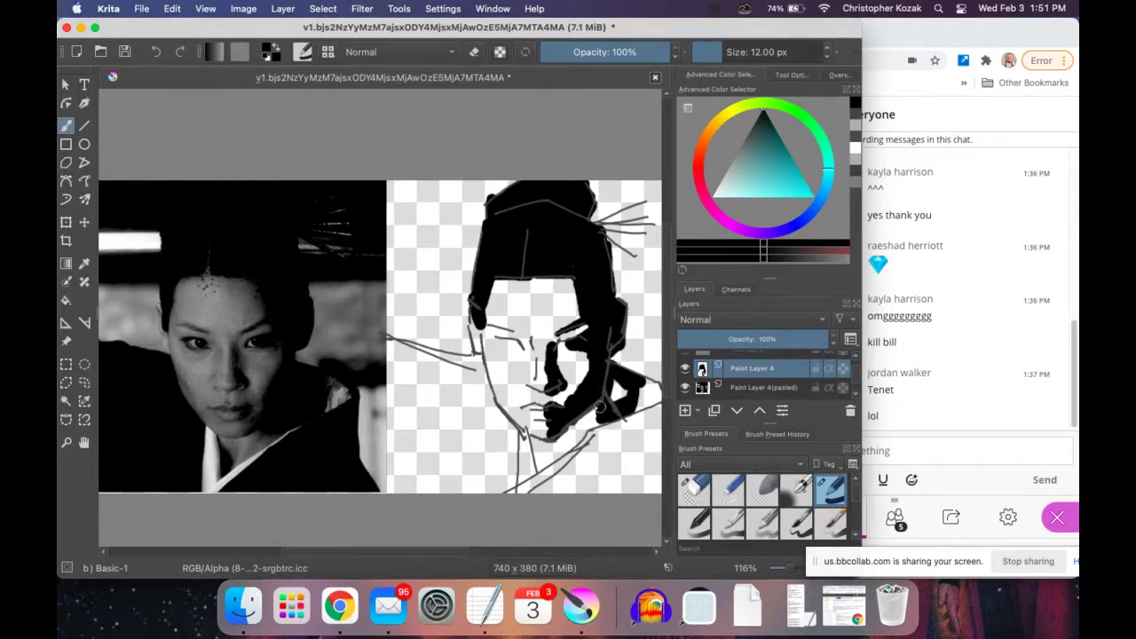
{"action": "mouse_move", "coordinate": [600, 408]}
{"action": "left_mouse_down"}
{"action": "mouse_move", "coordinate": [611, 387]}
{"action": "mouse_move", "coordinate": [577, 433]}
{"action": "mouse_move", "coordinate": [611, 431]}
{"action": "mouse_move", "coordinate": [656, 391]}
{"action": "left_mouse_up"}
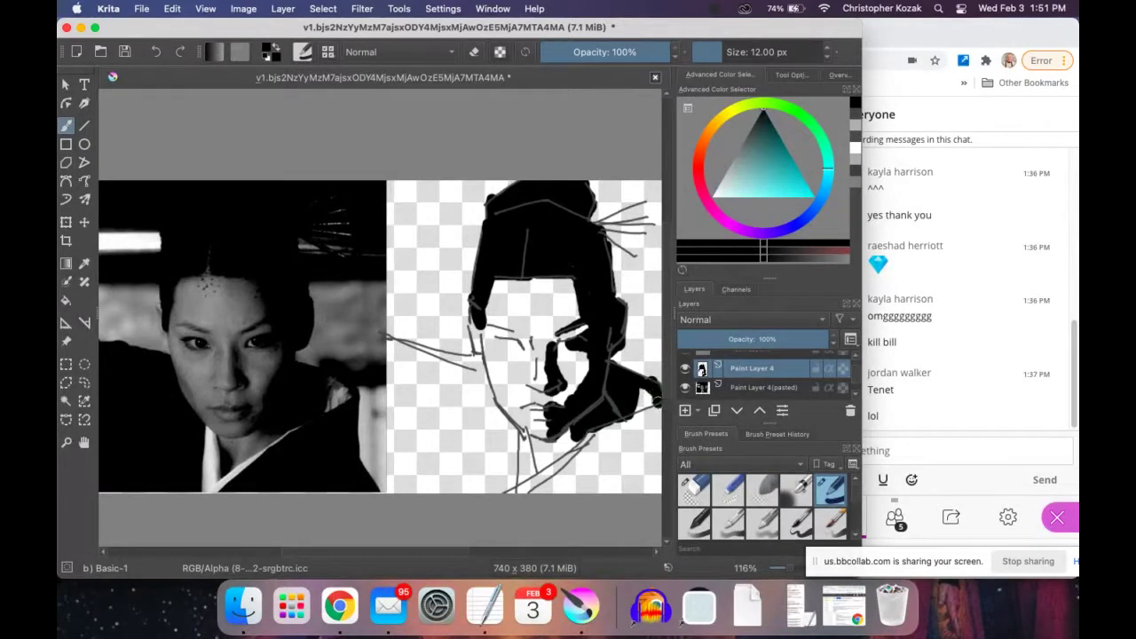
Paint the eye on the lit side of the face as a black shape and undo the last stroke there.
{"action": "mouse_move", "coordinate": [512, 346]}
{"action": "left_mouse_down"}
{"action": "mouse_move", "coordinate": [500, 343]}
{"action": "mouse_move", "coordinate": [519, 348]}
{"action": "left_mouse_up"}
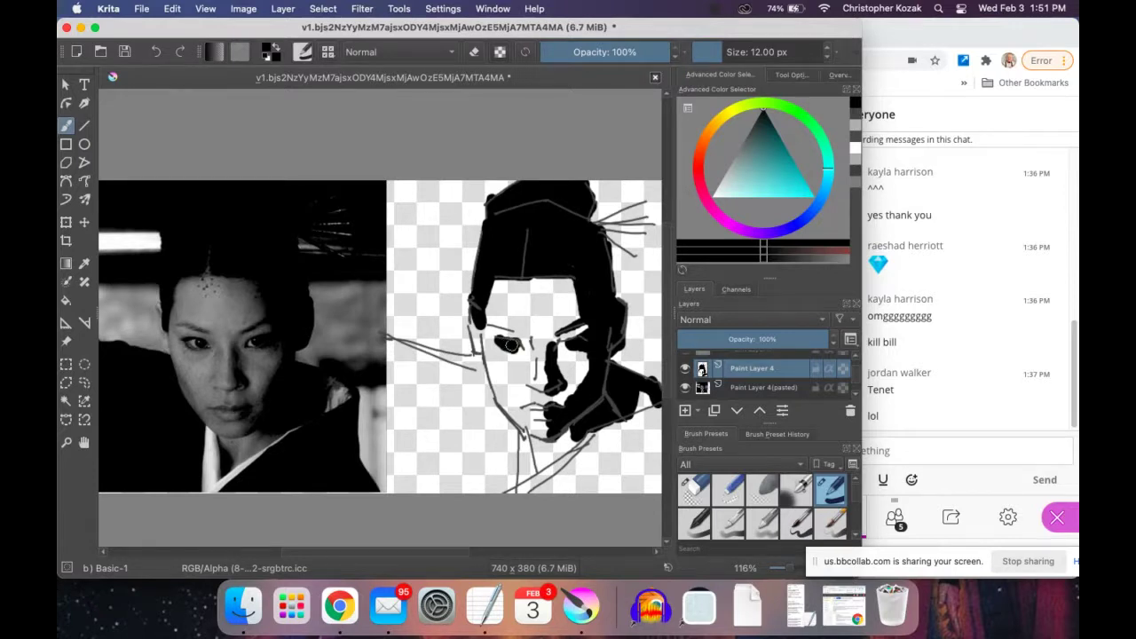
{"action": "left_click_drag", "start_coordinate": [522, 354], "coordinate": [515, 346]}
{"action": "key", "text": "super+z"}
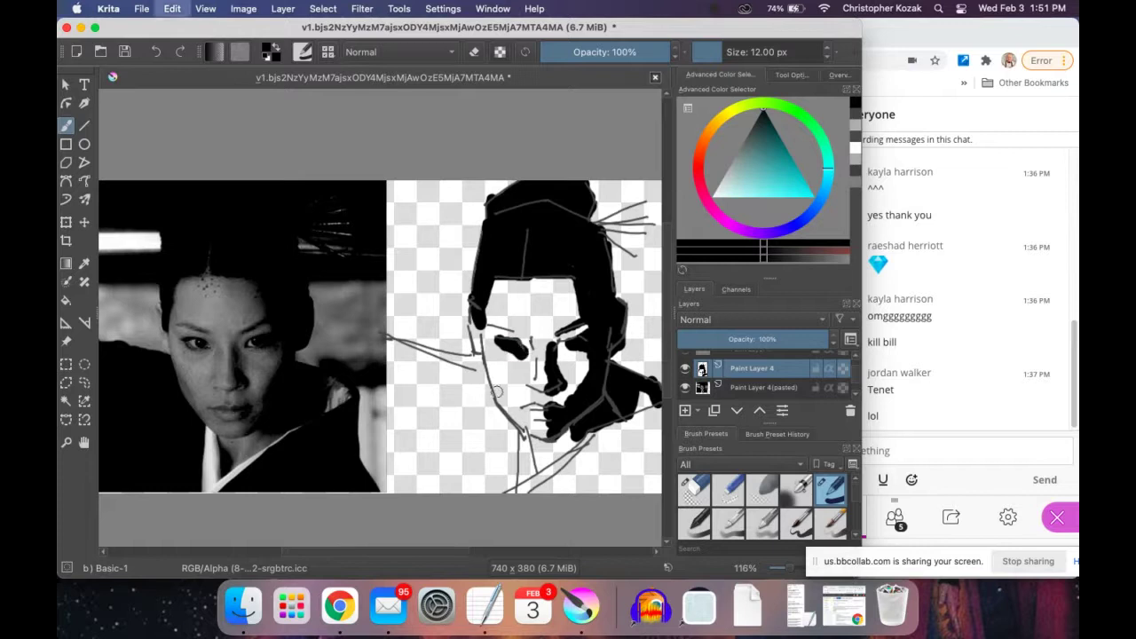
Undo the black eye strokes on the lit side of the face and repaint that eye as a black shape.
{"action": "key", "text": "super+z"}
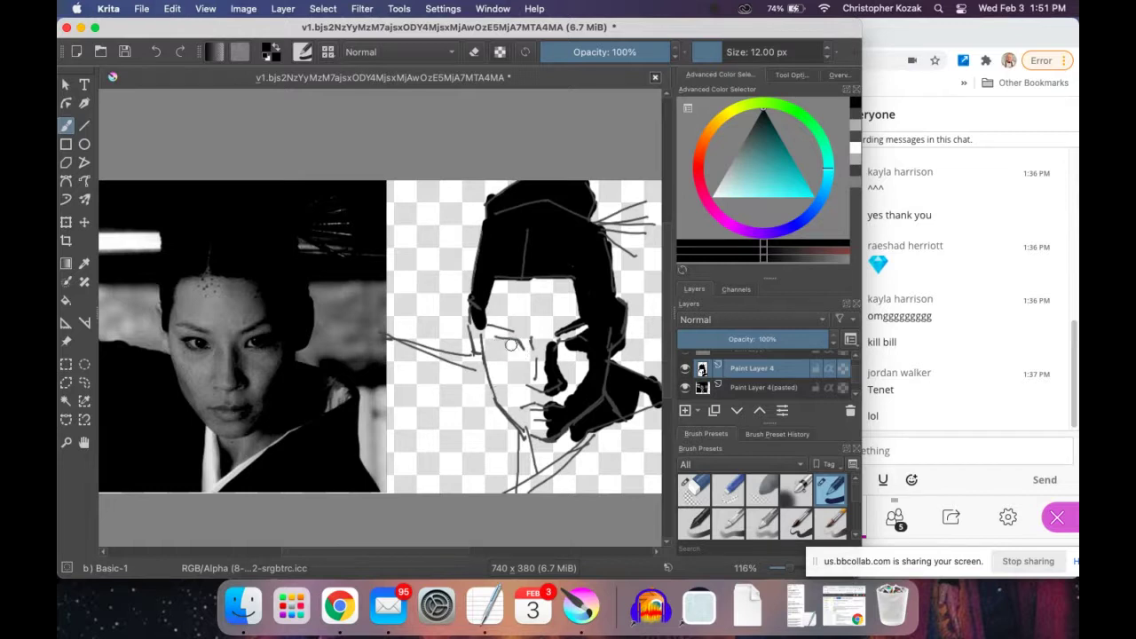
{"action": "left_click", "coordinate": [511, 346]}
{"action": "key", "text": "super+z"}
{"action": "left_click", "coordinate": [504, 343]}
{"action": "left_click_drag", "start_coordinate": [503, 343], "coordinate": [519, 352]}
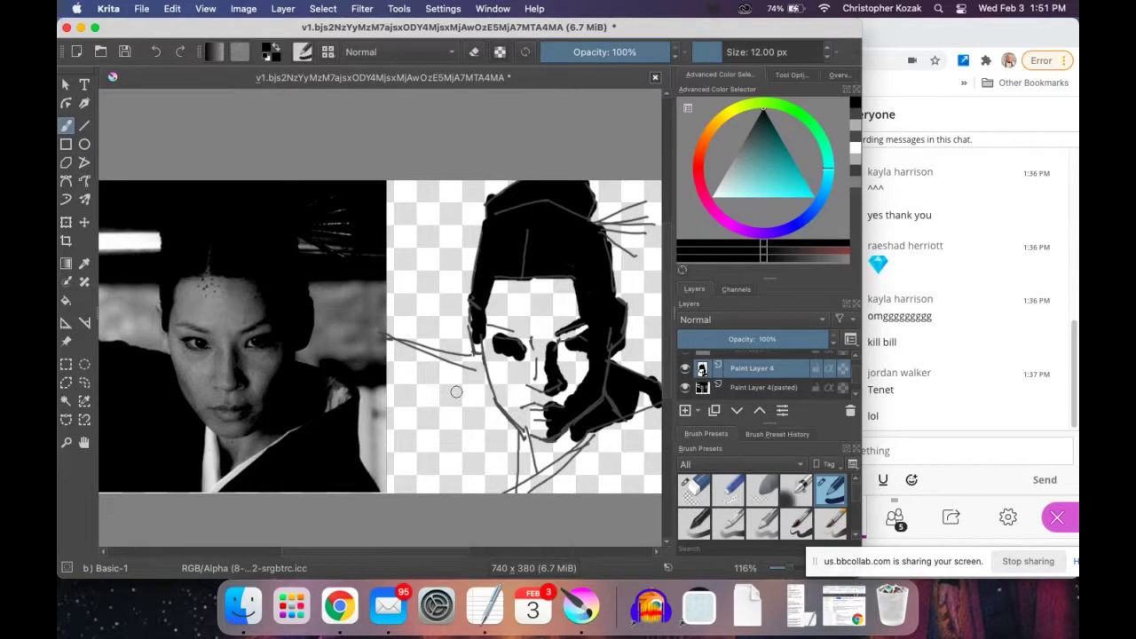
Set the brush size to 32 px and fill the robe over both shoulders with black.
{"action": "key", "text": "bracketright"}
{"action": "key", "text": "bracketright"}
{"action": "key", "text": "bracketright"}
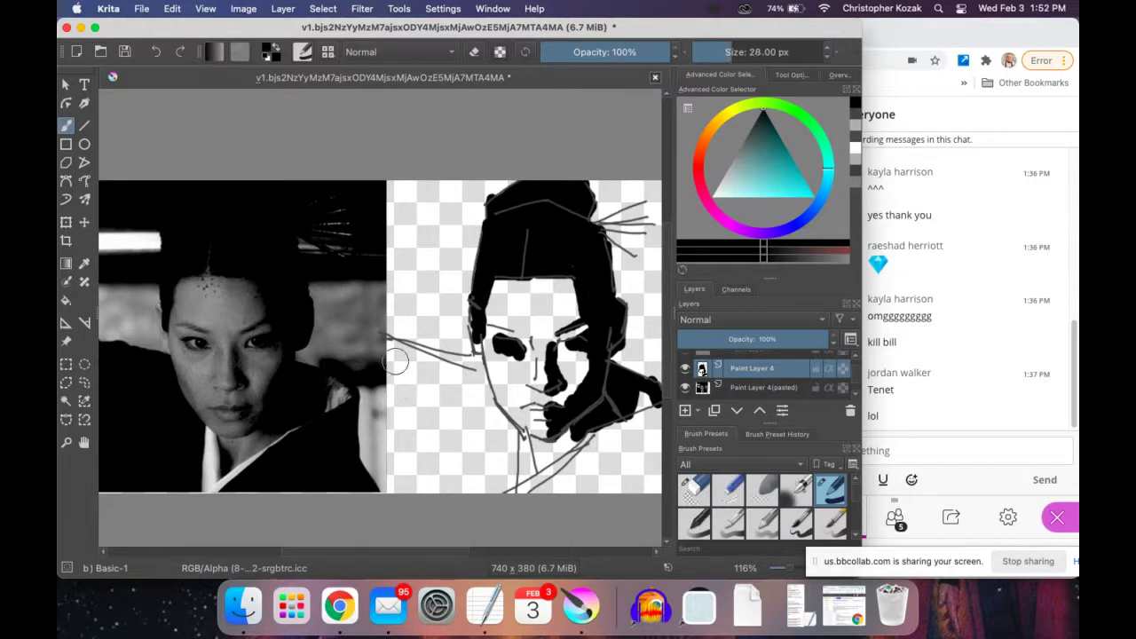
{"action": "key", "text": "bracketright"}
{"action": "mouse_move", "coordinate": [390, 352]}
{"action": "left_mouse_down"}
{"action": "mouse_move", "coordinate": [465, 366]}
{"action": "mouse_move", "coordinate": [505, 429]}
{"action": "mouse_move", "coordinate": [506, 487]}
{"action": "mouse_move", "coordinate": [458, 492]}
{"action": "mouse_move", "coordinate": [396, 458]}
{"action": "mouse_move", "coordinate": [393, 366]}
{"action": "mouse_move", "coordinate": [409, 411]}
{"action": "mouse_move", "coordinate": [455, 431]}
{"action": "mouse_move", "coordinate": [448, 402]}
{"action": "mouse_move", "coordinate": [475, 478]}
{"action": "mouse_move", "coordinate": [488, 438]}
{"action": "mouse_move", "coordinate": [445, 383]}
{"action": "left_mouse_up"}
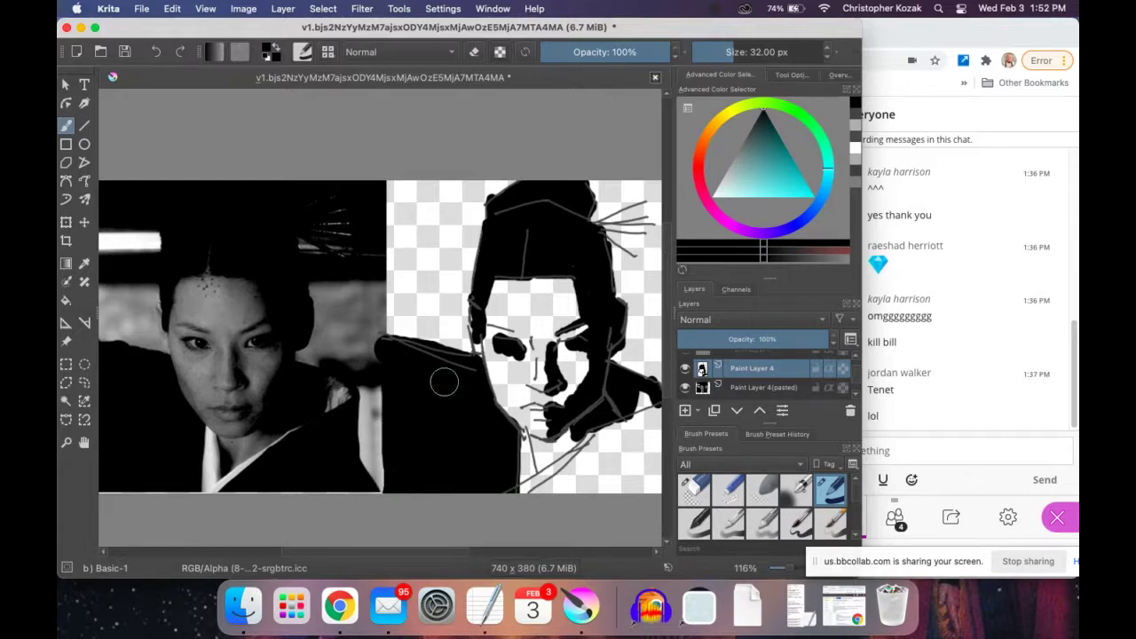
{"action": "mouse_move", "coordinate": [565, 483]}
{"action": "left_mouse_down"}
{"action": "mouse_move", "coordinate": [606, 444]}
{"action": "mouse_move", "coordinate": [655, 422]}
{"action": "mouse_move", "coordinate": [610, 438]}
{"action": "mouse_move", "coordinate": [652, 434]}
{"action": "mouse_move", "coordinate": [576, 498]}
{"action": "mouse_move", "coordinate": [654, 487]}
{"action": "left_mouse_up"}
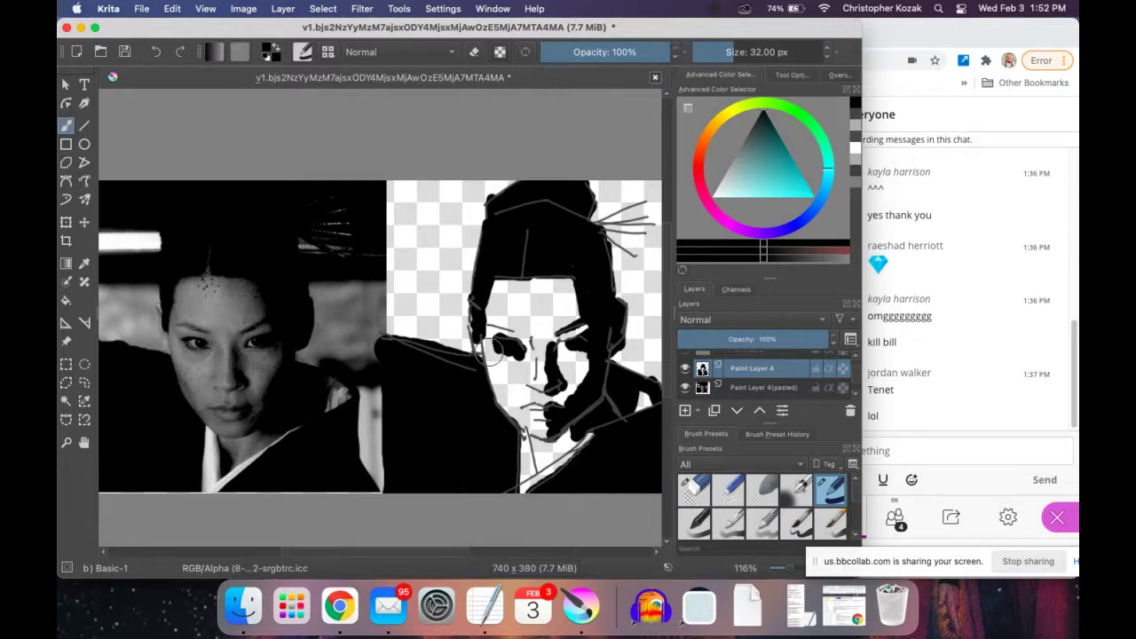
Set the brush size to 7 px and paint the lit-side eyebrow and the mouth in black.
{"action": "key", "text": "["}
{"action": "key", "text": "["}
{"action": "key", "text": "["}
{"action": "key", "text": "["}
{"action": "key", "text": "["}
{"action": "key", "text": "["}
{"action": "key", "text": "["}
{"action": "key", "text": "["}
{"action": "key", "text": "["}
{"action": "key", "text": "["}
{"action": "key", "text": "["}
{"action": "key", "text": "["}
{"action": "key", "text": "["}
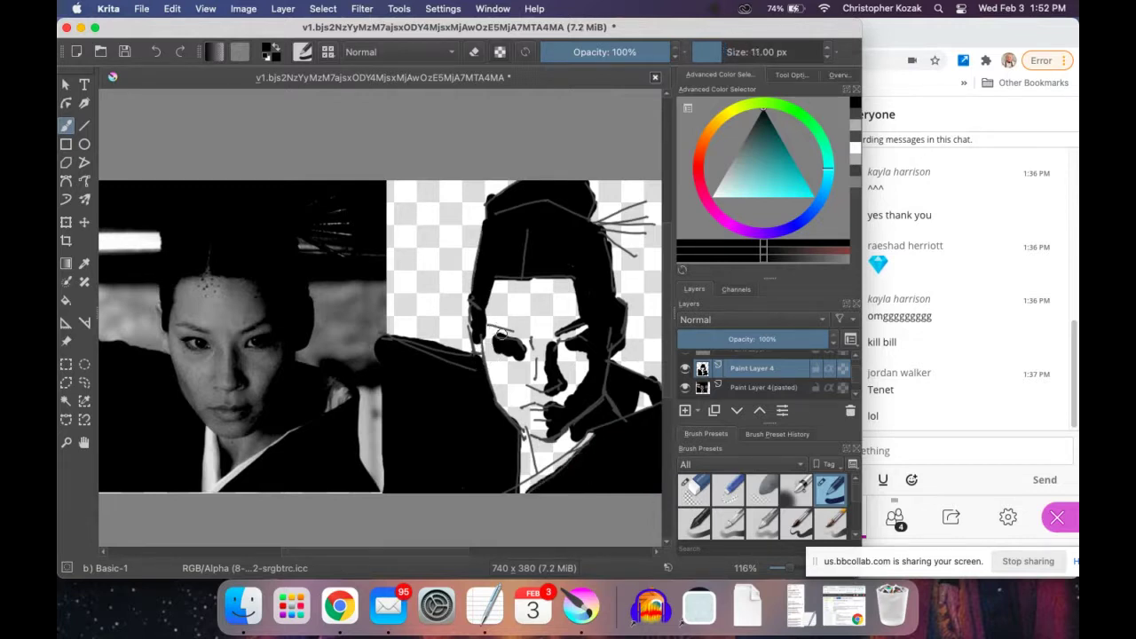
{"action": "key", "text": "["}
{"action": "key", "text": "["}
{"action": "key", "text": "["}
{"action": "key", "text": "["}
{"action": "key", "text": "["}
{"action": "left_click_drag", "start_coordinate": [493, 325], "coordinate": [529, 332]}
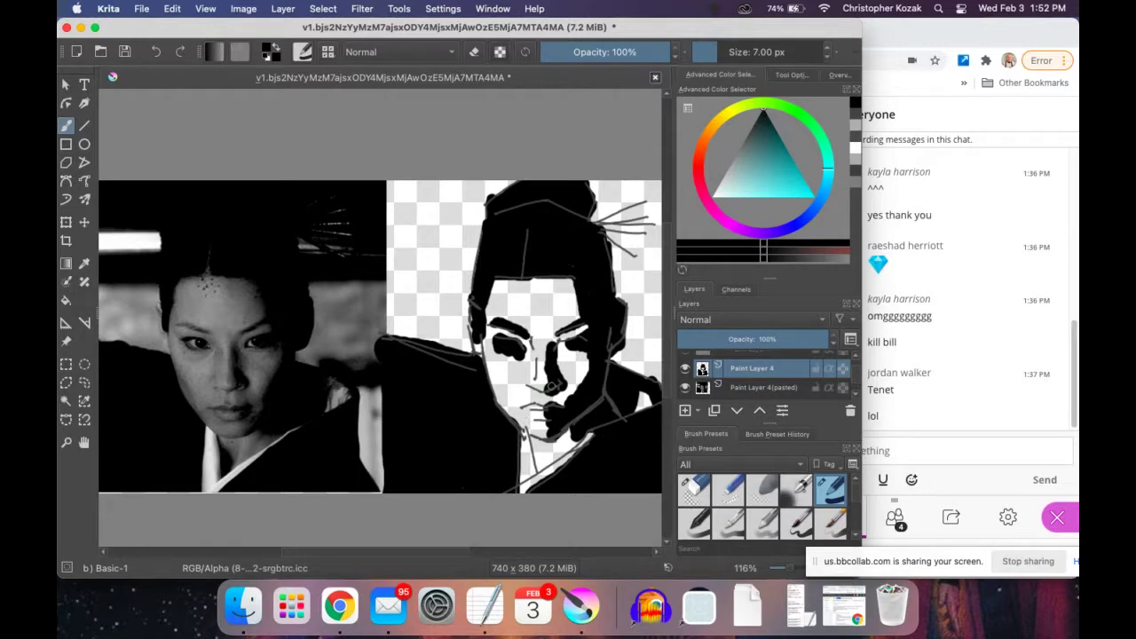
{"action": "left_click_drag", "start_coordinate": [528, 406], "coordinate": [548, 407]}
Set the brush size to 28 px and fill the dark background above and behind the head with black.
{"action": "key", "text": "bracketright"}
{"action": "key", "text": "bracketright"}
{"action": "key", "text": "bracketright"}
{"action": "key", "text": "bracketright"}
{"action": "key", "text": "bracketright"}
{"action": "key", "text": "bracketright"}
{"action": "key", "text": "bracketright"}
{"action": "key", "text": "bracketright"}
{"action": "key", "text": "bracketright"}
{"action": "key", "text": "bracketright"}
{"action": "key", "text": "bracketright"}
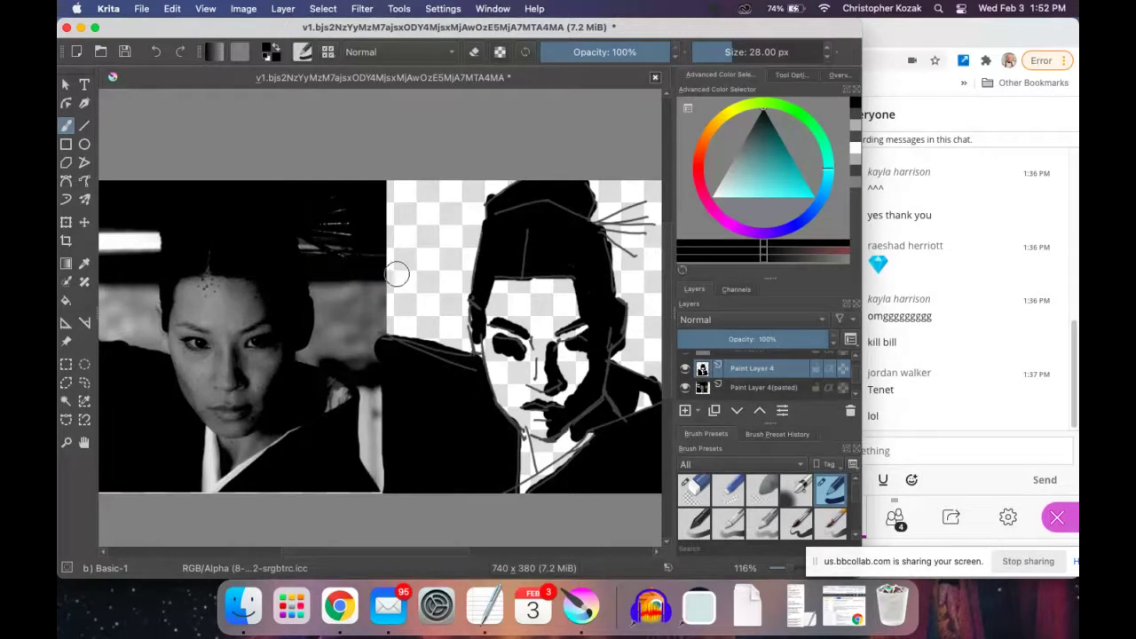
{"action": "mouse_move", "coordinate": [397, 274]}
{"action": "left_mouse_down"}
{"action": "mouse_move", "coordinate": [479, 261]}
{"action": "mouse_move", "coordinate": [398, 246]}
{"action": "left_mouse_up"}
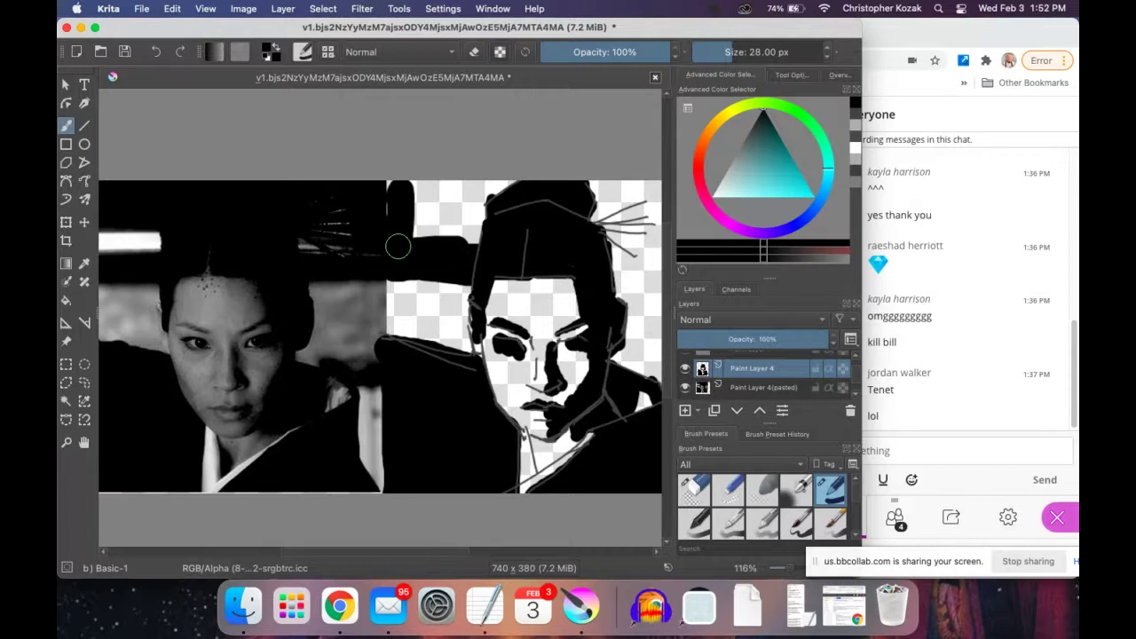
{"action": "mouse_move", "coordinate": [401, 210]}
{"action": "left_mouse_down"}
{"action": "mouse_move", "coordinate": [414, 253]}
{"action": "mouse_move", "coordinate": [648, 256]}
{"action": "mouse_move", "coordinate": [595, 207]}
{"action": "mouse_move", "coordinate": [647, 360]}
{"action": "mouse_move", "coordinate": [659, 351]}
{"action": "mouse_move", "coordinate": [650, 363]}
{"action": "left_mouse_up"}
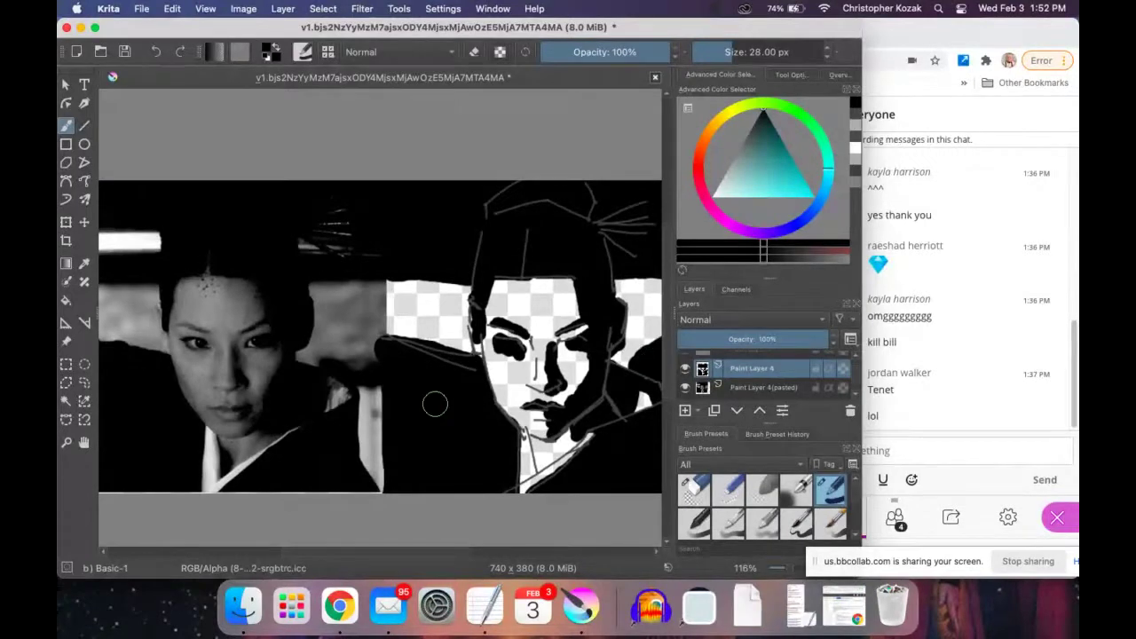
Pick white as the paint color, and make the grey Paint Layer 1 visible and active.
{"action": "left_click_drag", "start_coordinate": [733, 198], "coordinate": [703, 203]}
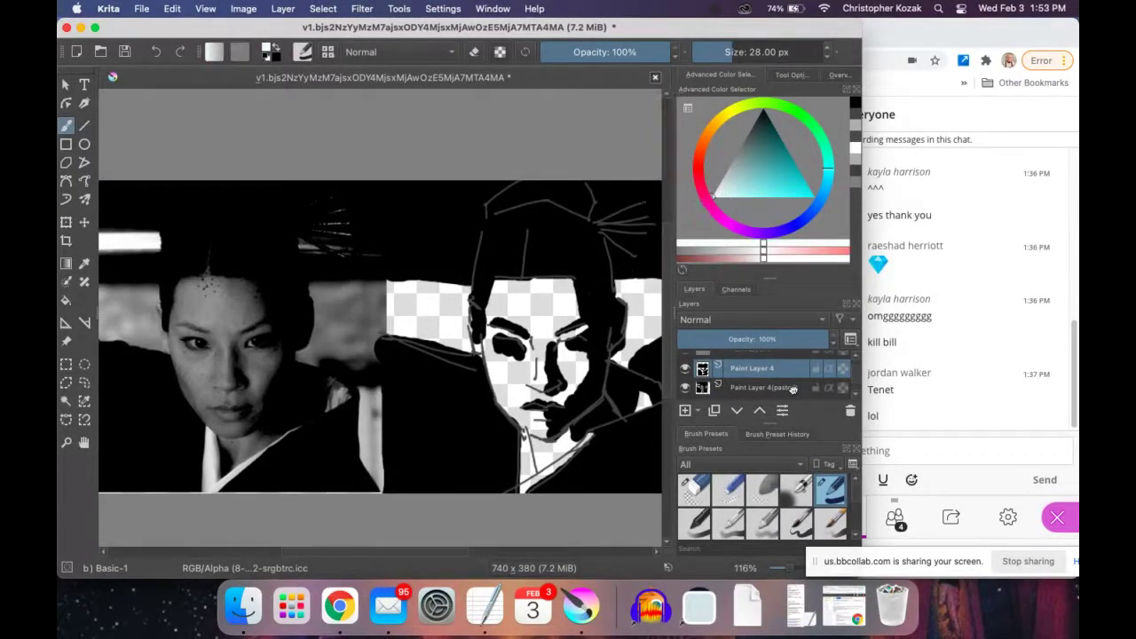
{"action": "scroll", "coordinate": [857, 373], "scroll_direction": "up", "scroll_amount": 2}
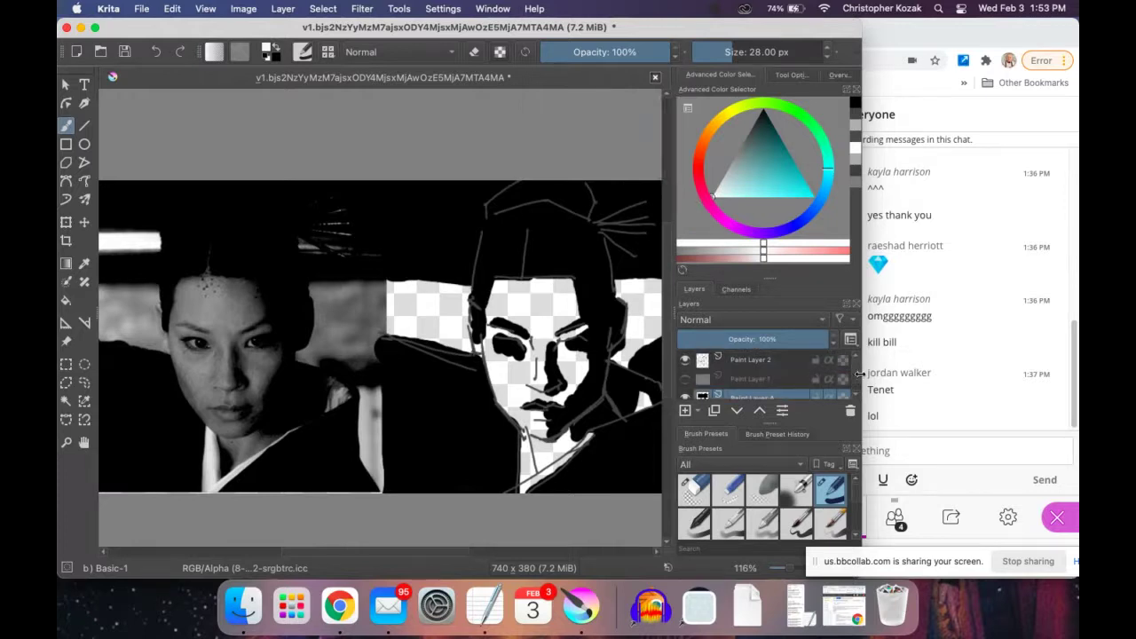
{"action": "left_click", "coordinate": [685, 380]}
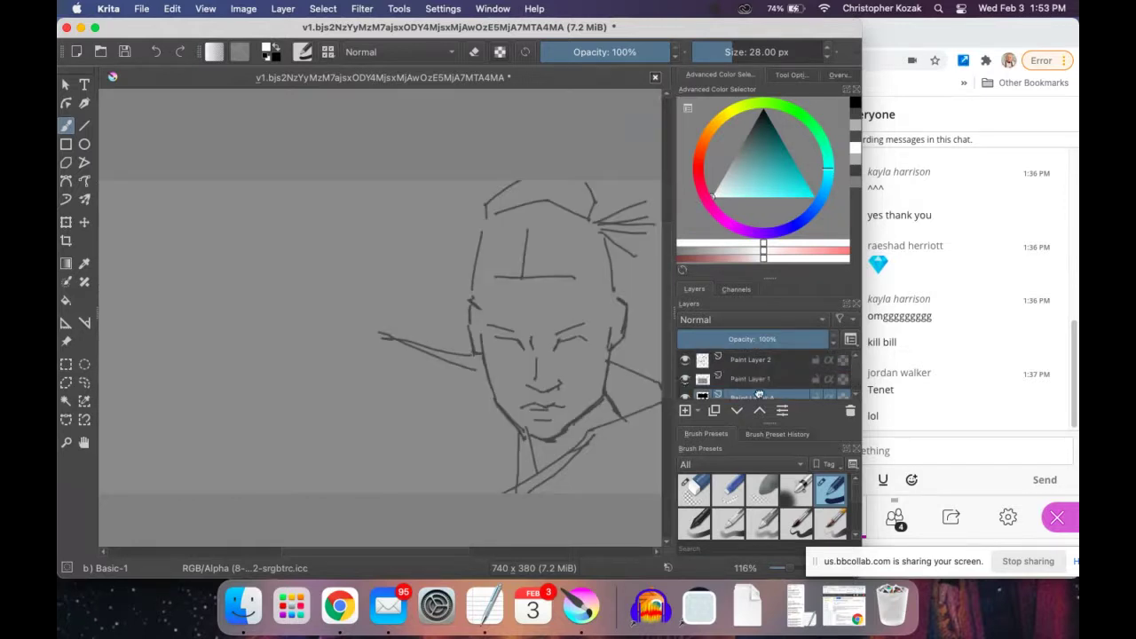
{"action": "left_click", "coordinate": [777, 381]}
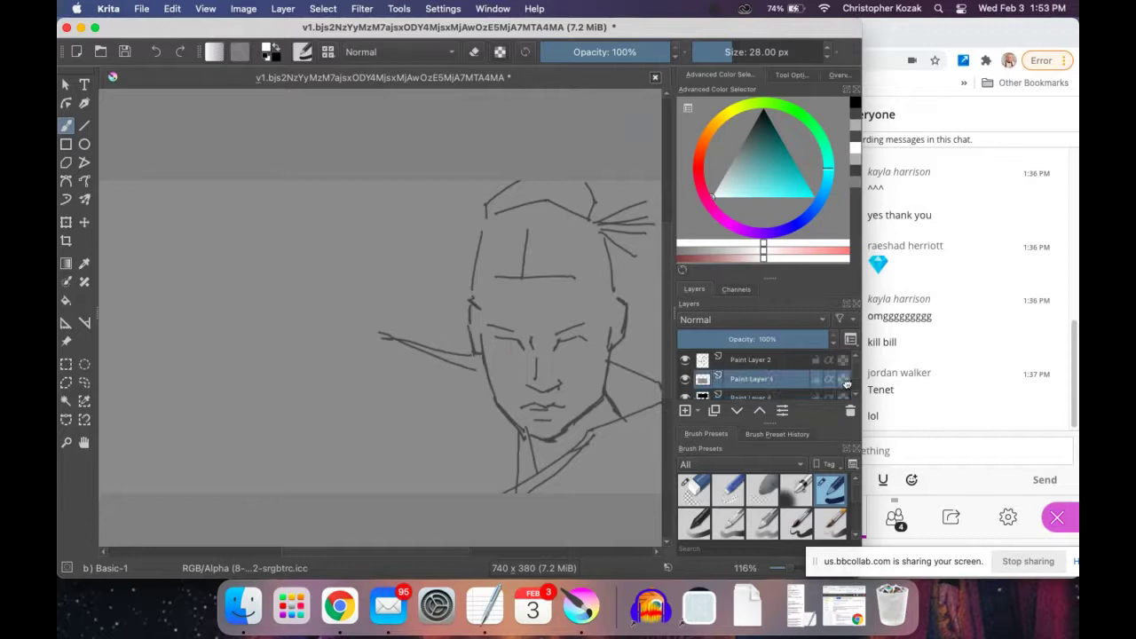
{"action": "scroll", "coordinate": [843, 382], "scroll_direction": "down", "scroll_amount": 2}
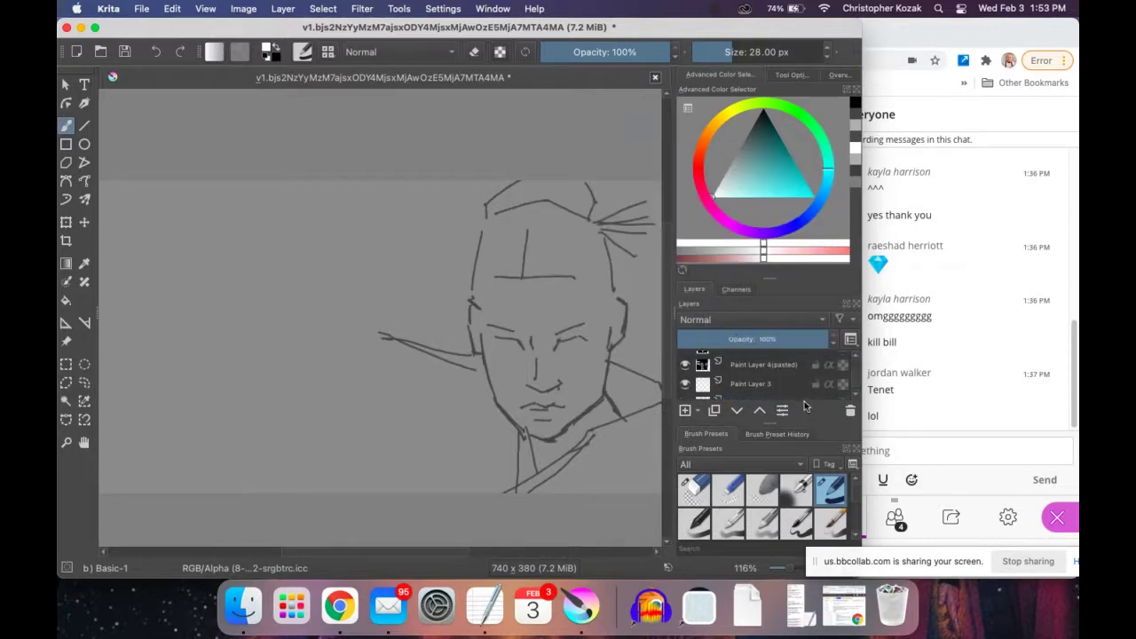
{"action": "scroll", "coordinate": [848, 382], "scroll_direction": "up", "scroll_amount": 2}
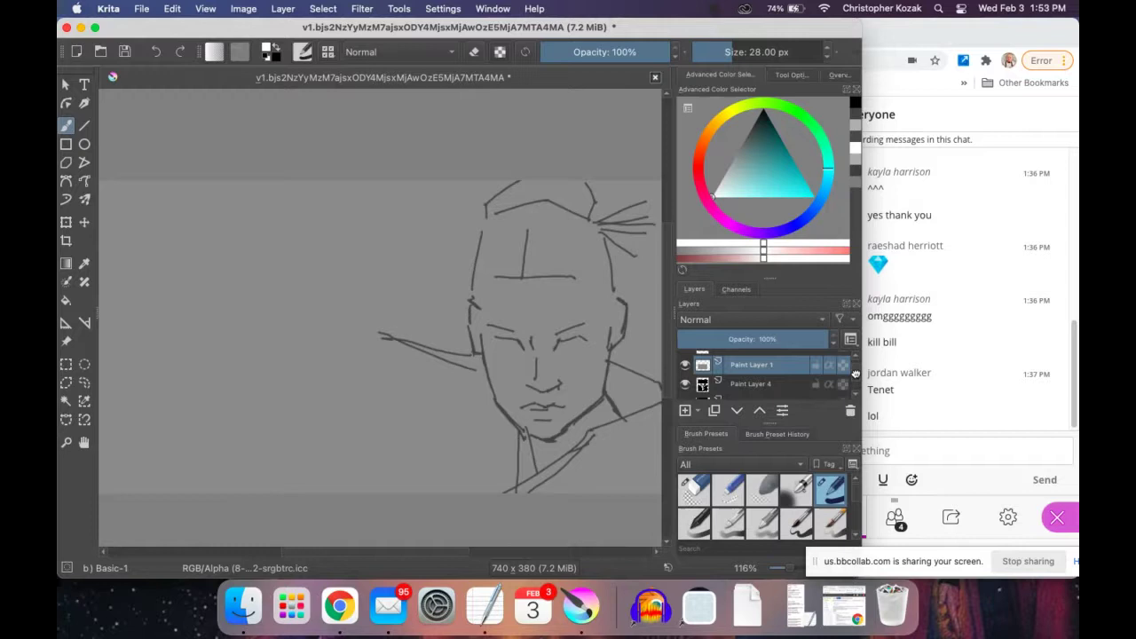
{"action": "left_click", "coordinate": [772, 379]}
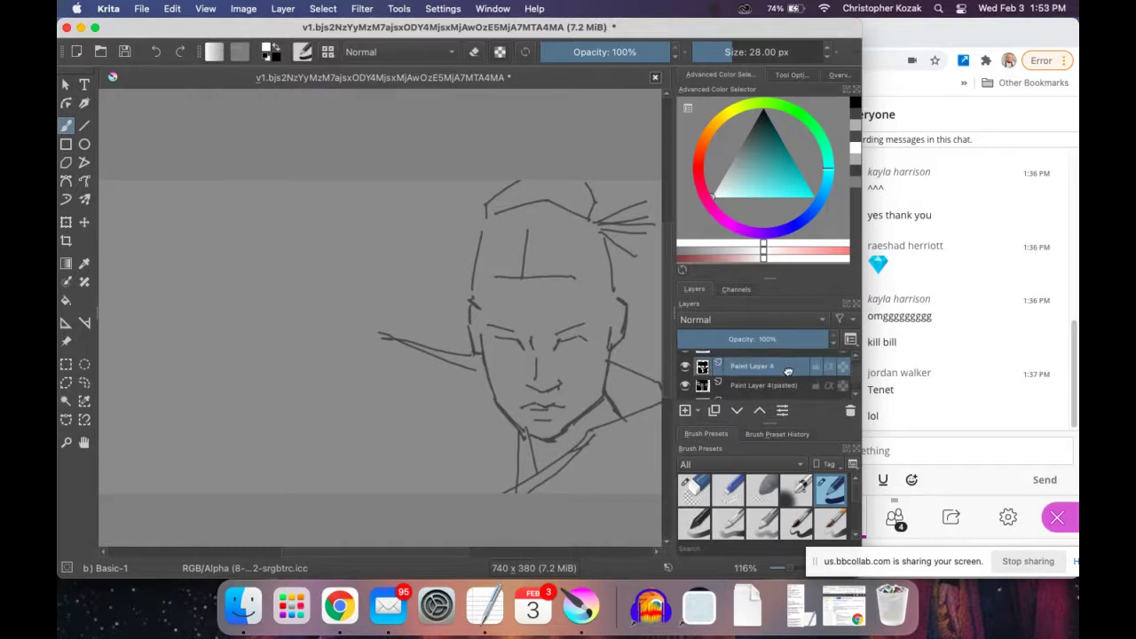
{"action": "right_click", "coordinate": [770, 371]}
{"action": "left_click", "coordinate": [770, 374]}
{"action": "scroll", "coordinate": [766, 378], "scroll_direction": "up", "scroll_amount": 2}
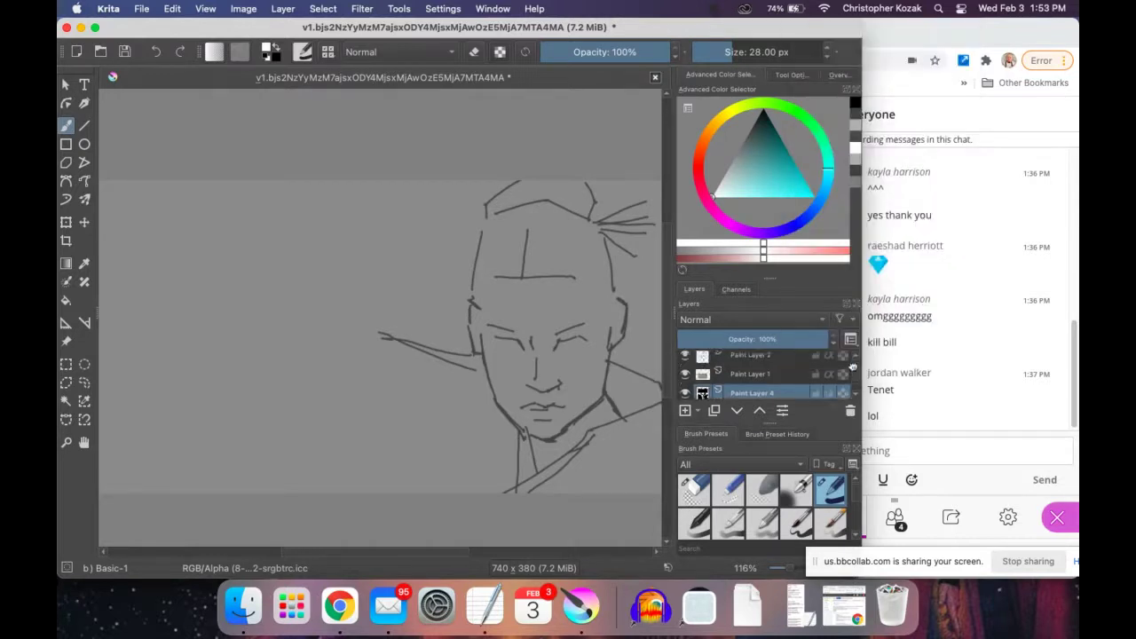
{"action": "left_click", "coordinate": [761, 382]}
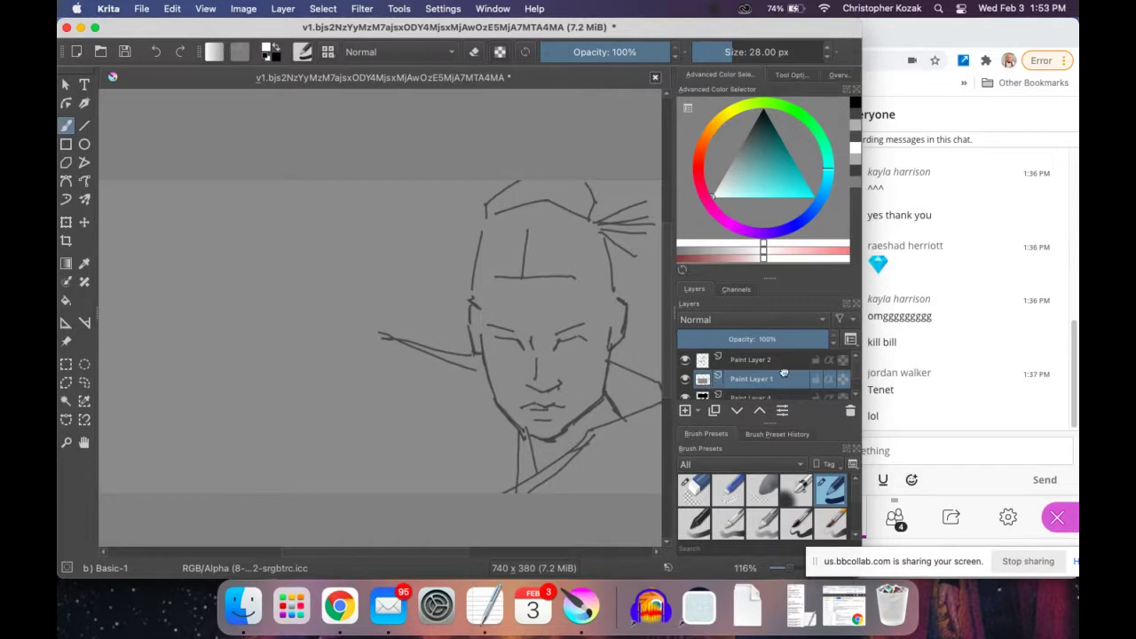
Move the grey Paint Layer 1 below Paint Layer 4(pasted) and directly above Paint Layer 3 in the layer stack.
{"action": "mouse_move", "coordinate": [794, 380]}
{"action": "left_mouse_down"}
{"action": "mouse_move", "coordinate": [785, 410]}
{"action": "mouse_move", "coordinate": [777, 400]}
{"action": "left_mouse_up"}
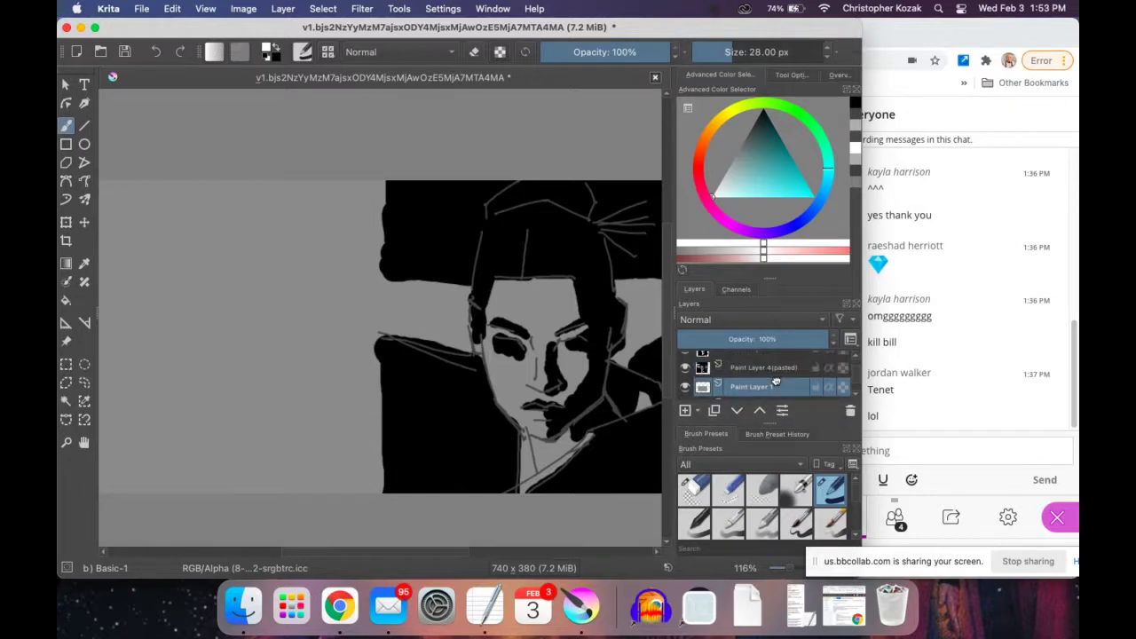
{"action": "scroll", "coordinate": [854, 382], "scroll_direction": "down", "scroll_amount": 2}
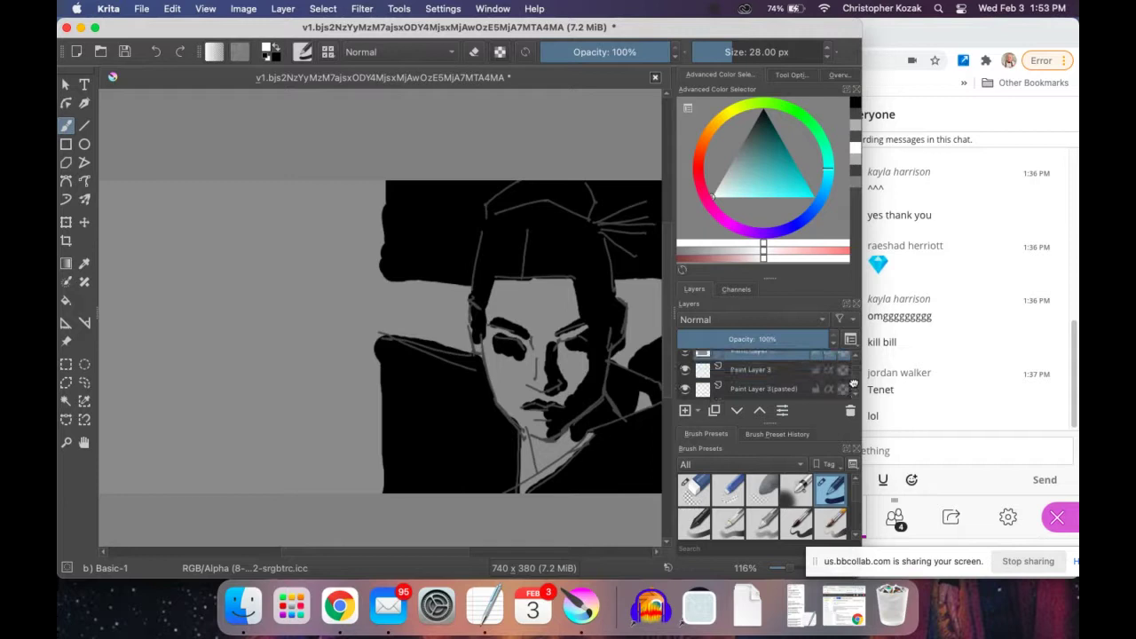
{"action": "scroll", "coordinate": [764, 378], "scroll_direction": "up", "scroll_amount": 1}
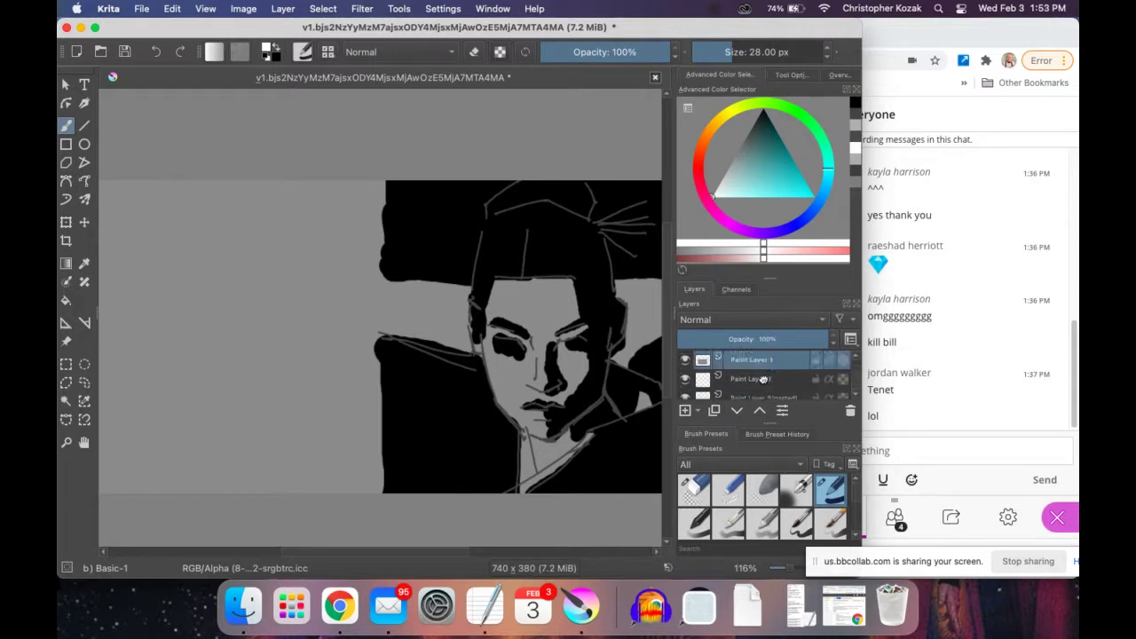
{"action": "left_click_drag", "start_coordinate": [763, 379], "coordinate": [763, 385]}
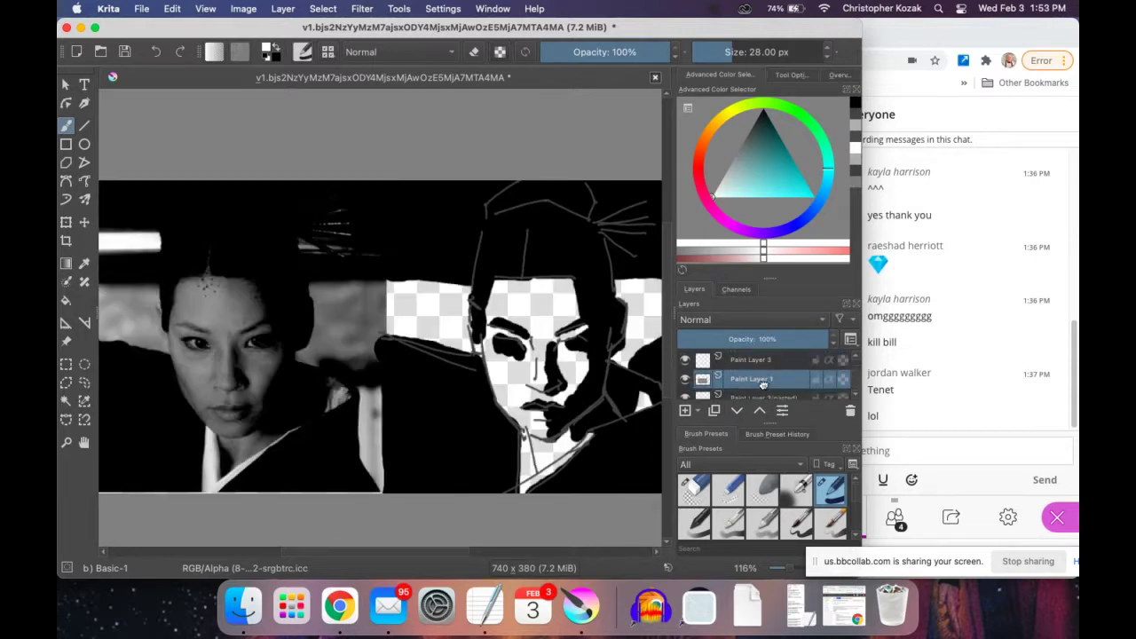
{"action": "left_click", "coordinate": [684, 359]}
{"action": "left_click", "coordinate": [684, 359]}
{"action": "scroll", "coordinate": [789, 377], "scroll_direction": "up", "scroll_amount": 1}
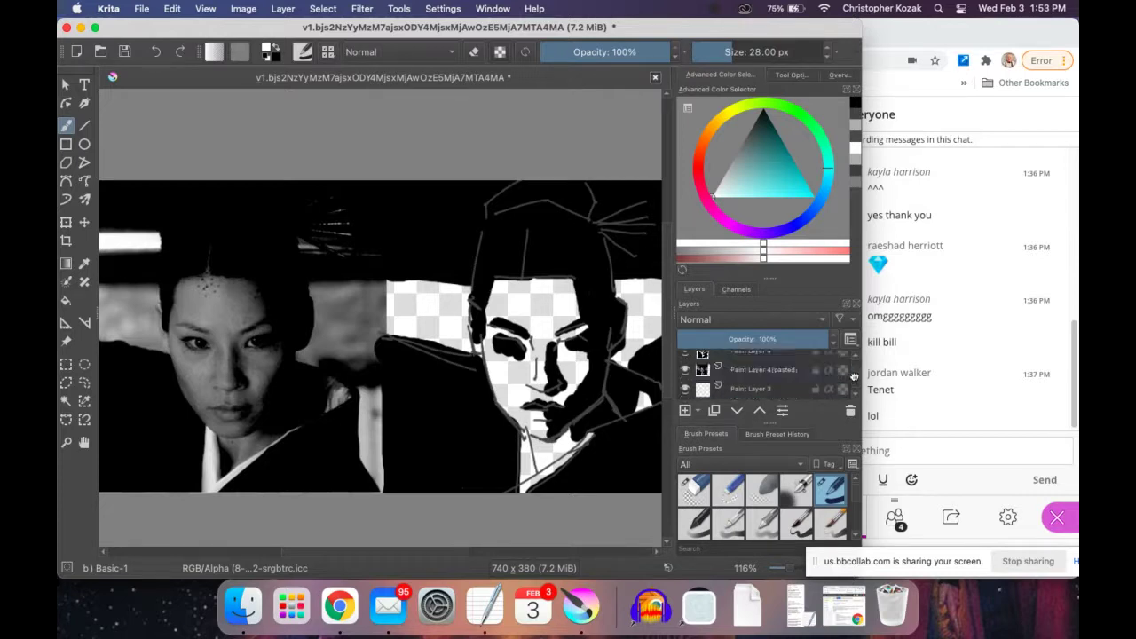
{"action": "left_click_drag", "start_coordinate": [778, 392], "coordinate": [772, 366]}
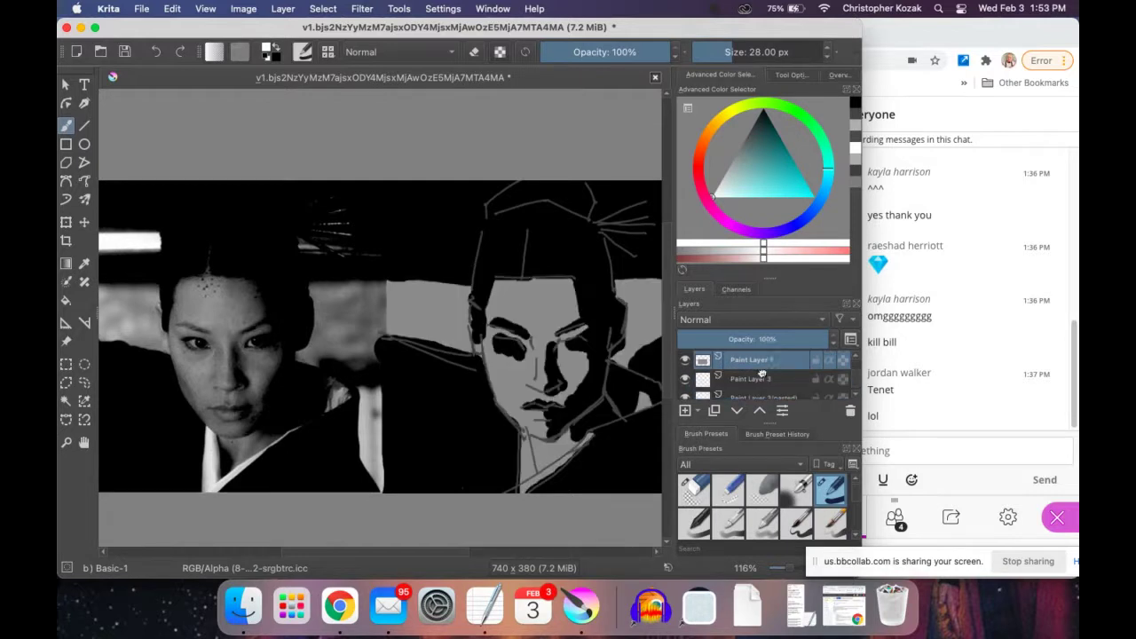
On Paint Layer 4, paint the collar and the small robe patch beside the shadowed shoulder in white with a 9 px brush.
{"action": "scroll", "coordinate": [857, 374], "scroll_direction": "up", "scroll_amount": 2}
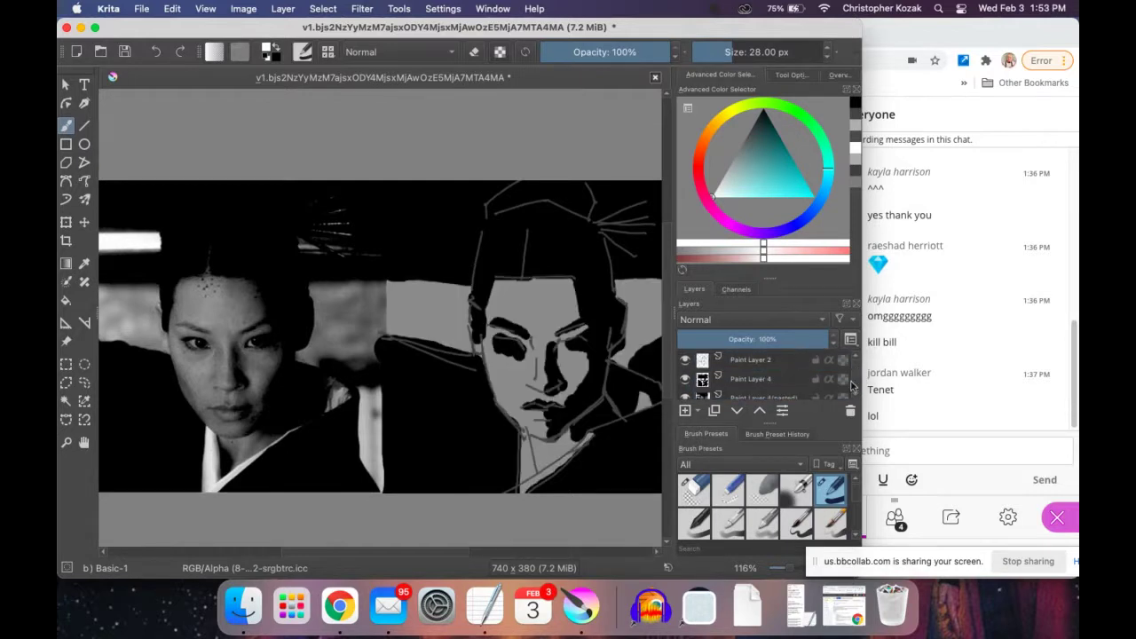
{"action": "left_click", "coordinate": [755, 380]}
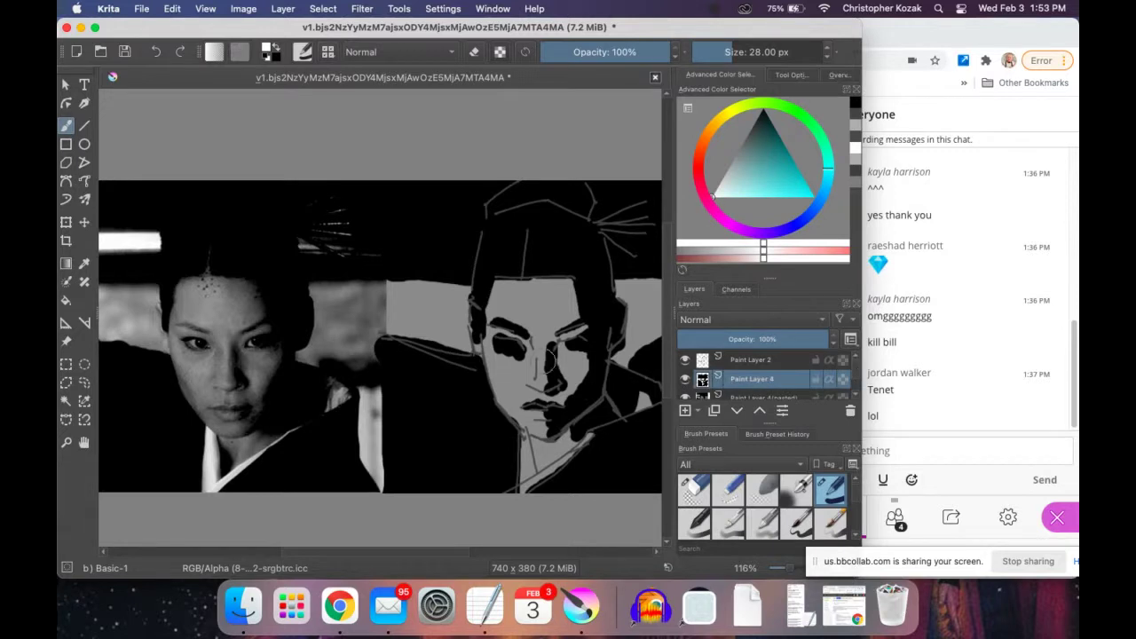
{"action": "left_click_drag", "start_coordinate": [547, 350], "coordinate": [550, 371]}
{"action": "left_click_drag", "start_coordinate": [716, 190], "coordinate": [695, 208]}
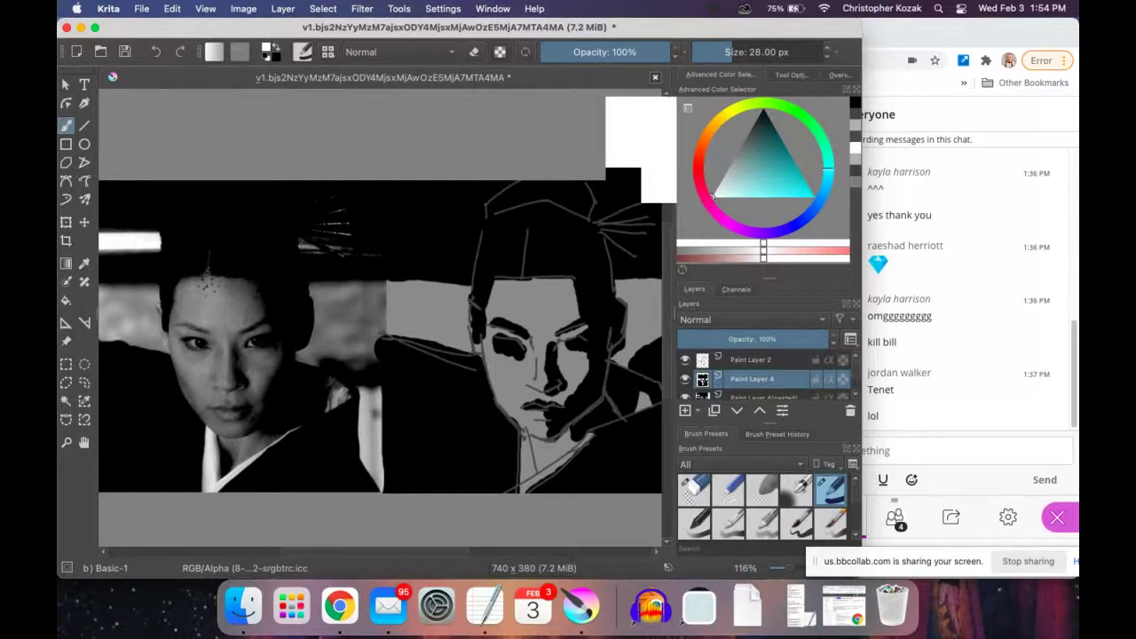
{"action": "key", "text": "["}
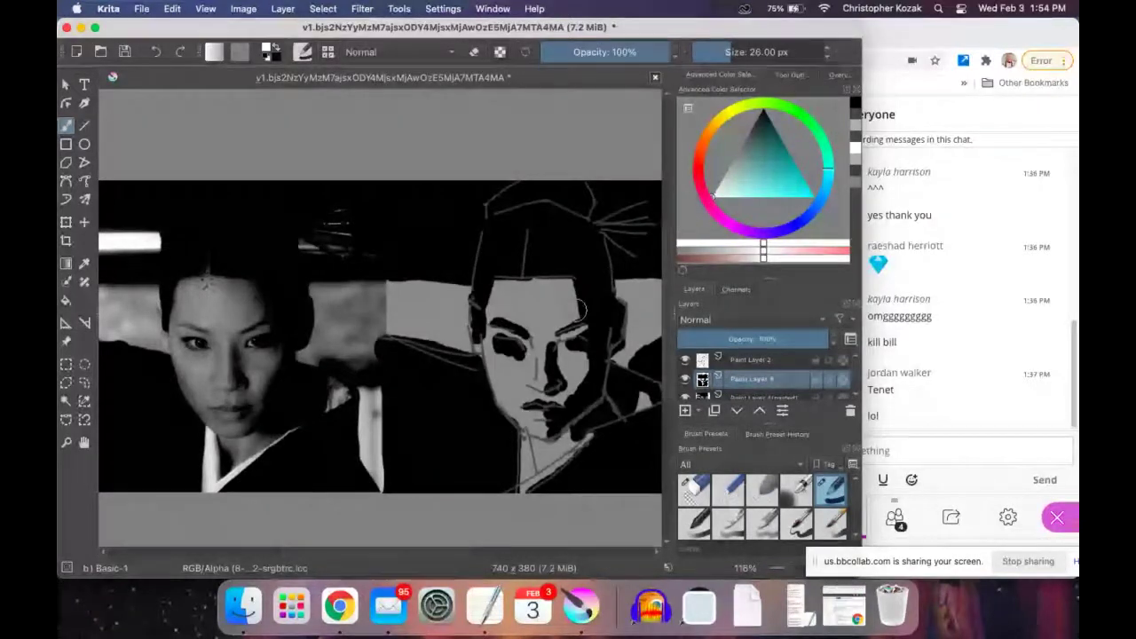
{"action": "key", "text": "["}
{"action": "key", "text": "["}
{"action": "key", "text": "["}
{"action": "key", "text": "["}
{"action": "key", "text": "["}
{"action": "key", "text": "["}
{"action": "key", "text": "["}
{"action": "key", "text": "["}
{"action": "key", "text": "["}
{"action": "key", "text": "["}
{"action": "key", "text": "["}
{"action": "key", "text": "["}
{"action": "key", "text": "["}
{"action": "key", "text": "["}
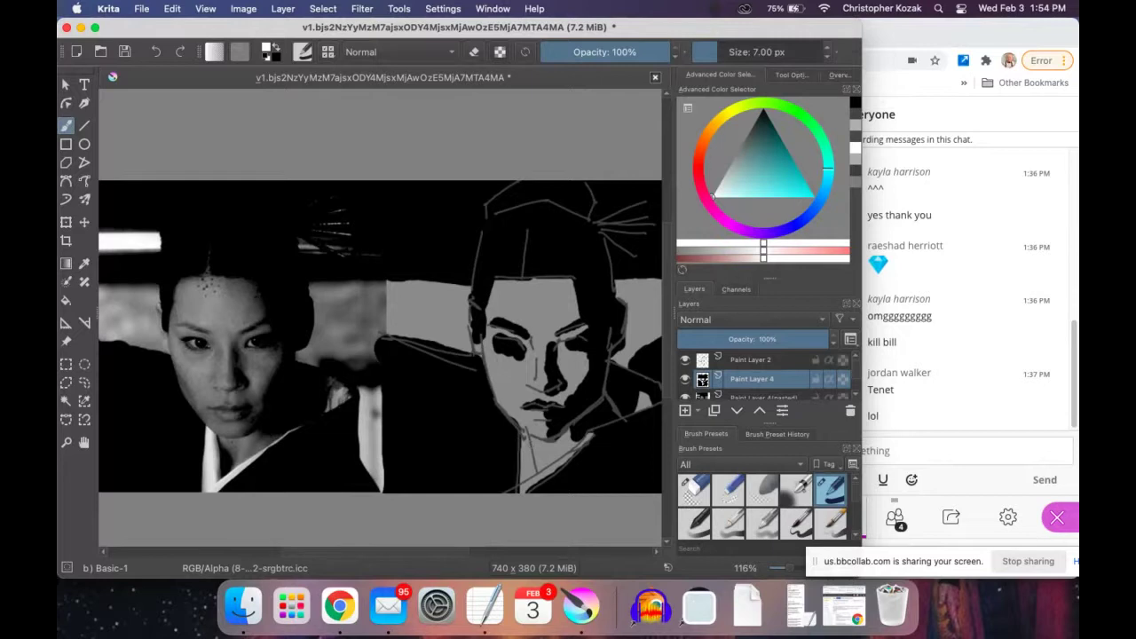
{"action": "key", "text": "]"}
{"action": "key", "text": "]"}
{"action": "mouse_move", "coordinate": [519, 467]}
{"action": "left_mouse_down"}
{"action": "mouse_move", "coordinate": [523, 435]}
{"action": "mouse_move", "coordinate": [552, 472]}
{"action": "mouse_move", "coordinate": [588, 444]}
{"action": "left_mouse_up"}
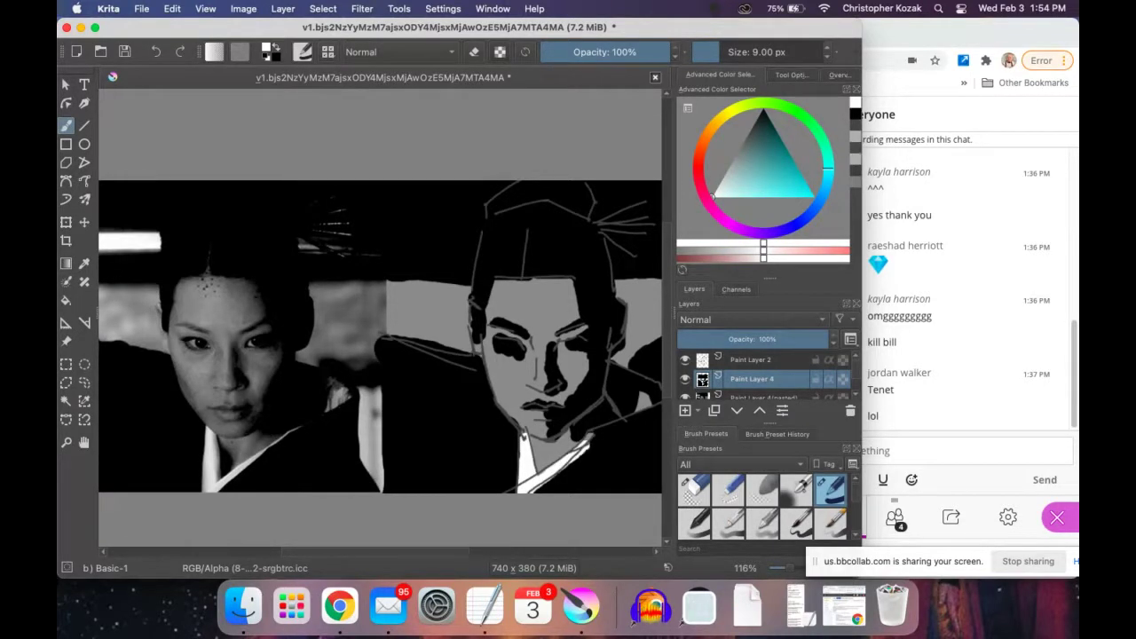
{"action": "mouse_move", "coordinate": [636, 407]}
{"action": "left_mouse_down"}
{"action": "mouse_move", "coordinate": [650, 392]}
{"action": "mouse_move", "coordinate": [632, 412]}
{"action": "left_mouse_up"}
Mark the light areas on the reference photo's cheeks, nose and forehead with white strokes, and undo them.
{"action": "mouse_move", "coordinate": [220, 338]}
{"action": "left_mouse_down"}
{"action": "mouse_move", "coordinate": [227, 359]}
{"action": "mouse_move", "coordinate": [292, 355]}
{"action": "mouse_move", "coordinate": [263, 382]}
{"action": "left_mouse_up"}
{"action": "mouse_move", "coordinate": [177, 354]}
{"action": "left_mouse_down"}
{"action": "mouse_move", "coordinate": [198, 379]}
{"action": "mouse_move", "coordinate": [212, 367]}
{"action": "mouse_move", "coordinate": [233, 396]}
{"action": "left_mouse_up"}
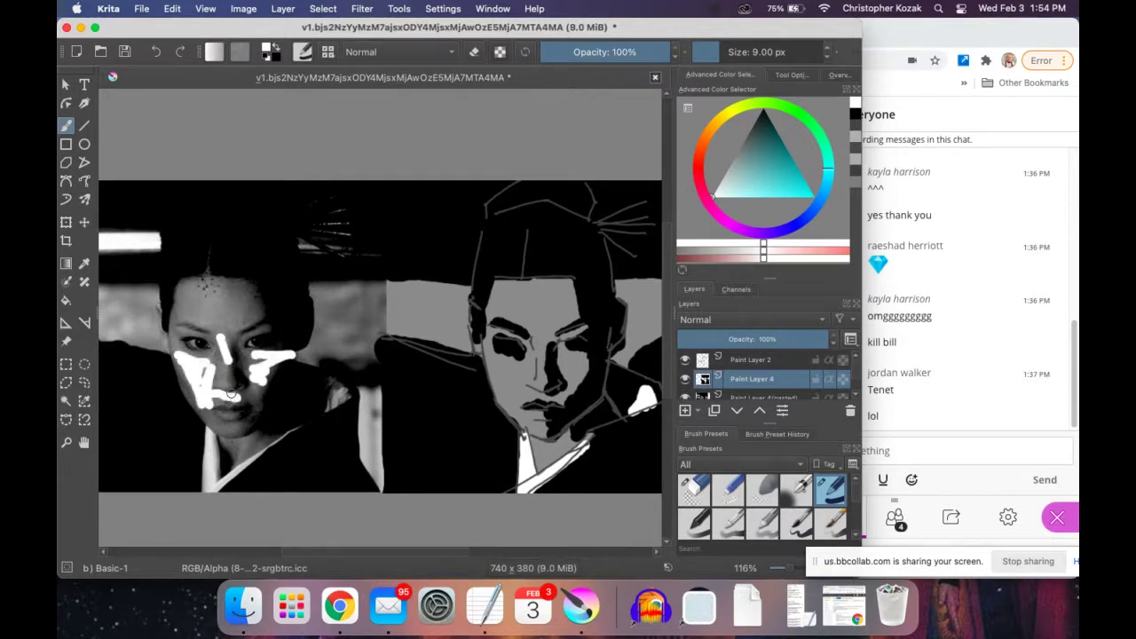
{"action": "mouse_move", "coordinate": [210, 330]}
{"action": "left_mouse_down"}
{"action": "mouse_move", "coordinate": [187, 284]}
{"action": "mouse_move", "coordinate": [229, 335]}
{"action": "left_mouse_up"}
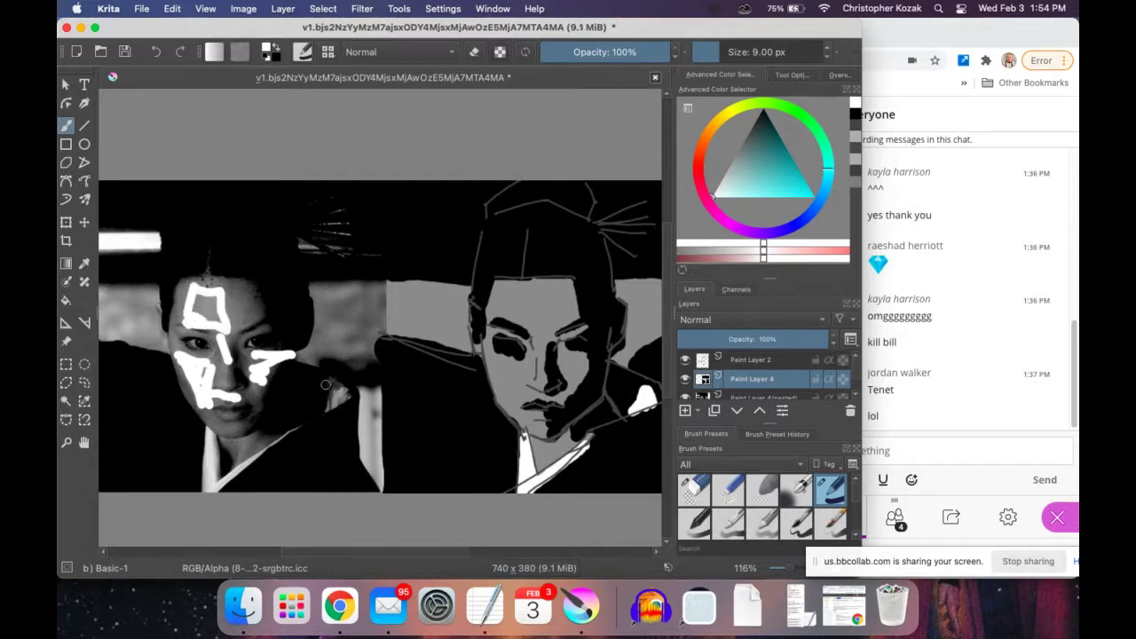
{"action": "key", "text": "super+z"}
{"action": "key", "text": "super+z"}
{"action": "key", "text": "super+z"}
{"action": "key", "text": "super+z"}
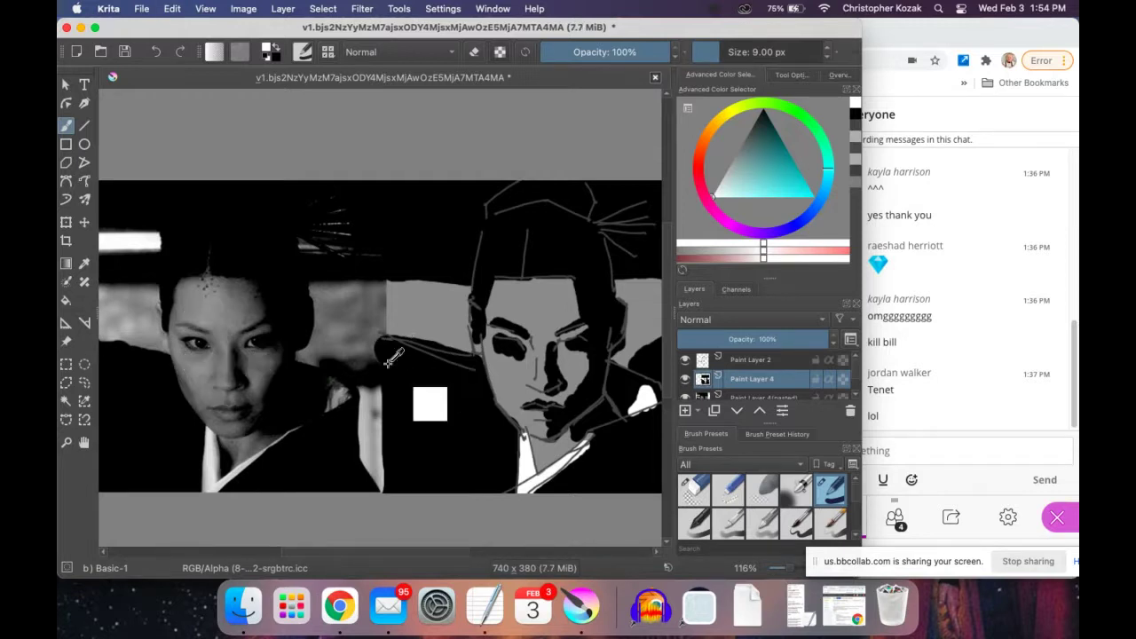
{"action": "left_click_drag", "start_coordinate": [173, 303], "coordinate": [265, 307]}
{"action": "key", "text": "super+z"}
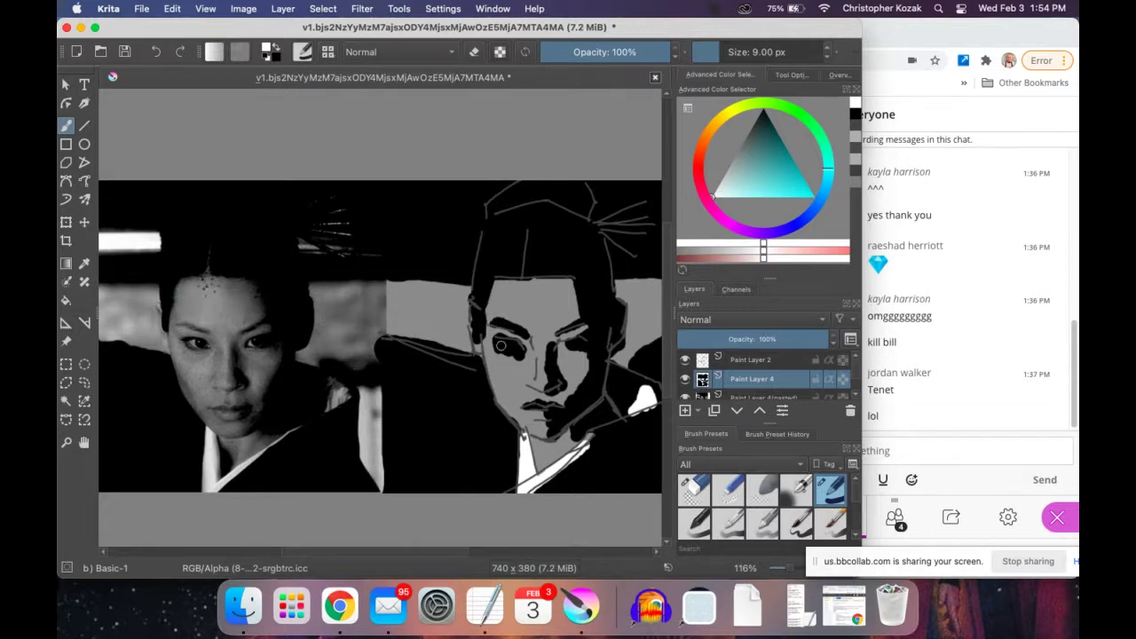
Paint the hair parting, the lit half of the forehead and the inner brow area in white with a brush up to 12 px.
{"action": "mouse_move", "coordinate": [501, 338]}
{"action": "left_mouse_down"}
{"action": "mouse_move", "coordinate": [504, 348]}
{"action": "mouse_move", "coordinate": [487, 330]}
{"action": "mouse_move", "coordinate": [507, 338]}
{"action": "mouse_move", "coordinate": [511, 323]}
{"action": "mouse_move", "coordinate": [497, 290]}
{"action": "mouse_move", "coordinate": [492, 316]}
{"action": "mouse_move", "coordinate": [527, 330]}
{"action": "mouse_move", "coordinate": [502, 293]}
{"action": "mouse_move", "coordinate": [506, 283]}
{"action": "mouse_move", "coordinate": [522, 313]}
{"action": "mouse_move", "coordinate": [528, 245]}
{"action": "left_mouse_up"}
{"action": "key", "text": "bracketright"}
{"action": "key", "text": "bracketleft"}
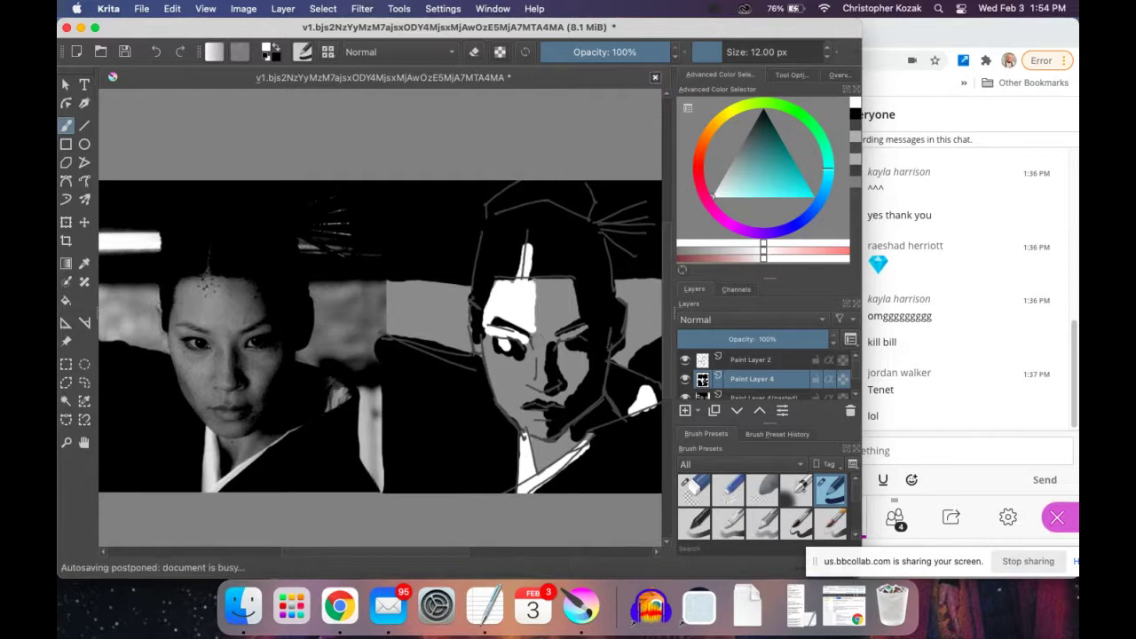
{"action": "mouse_move", "coordinate": [533, 338]}
{"action": "left_mouse_down"}
{"action": "mouse_move", "coordinate": [559, 325]}
{"action": "mouse_move", "coordinate": [551, 332]}
{"action": "left_mouse_up"}
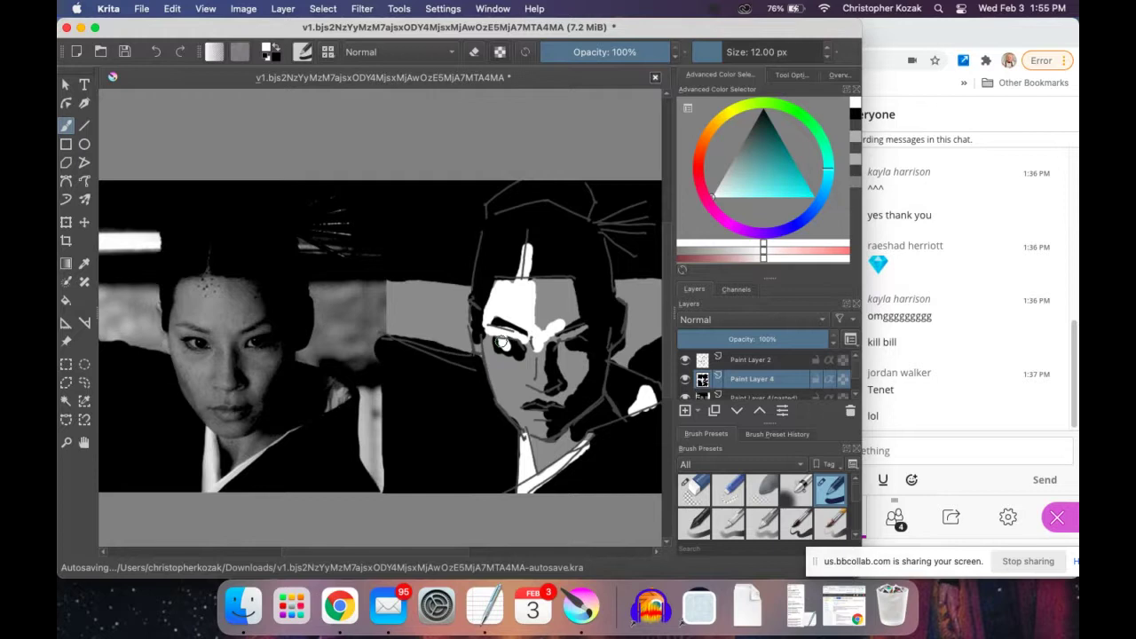
Paint the skin around the lit eye, the upper cheek and the bridge and tip of the nose in white at 12 px.
{"action": "left_click", "coordinate": [470, 362]}
{"action": "key", "text": "ctrl+z"}
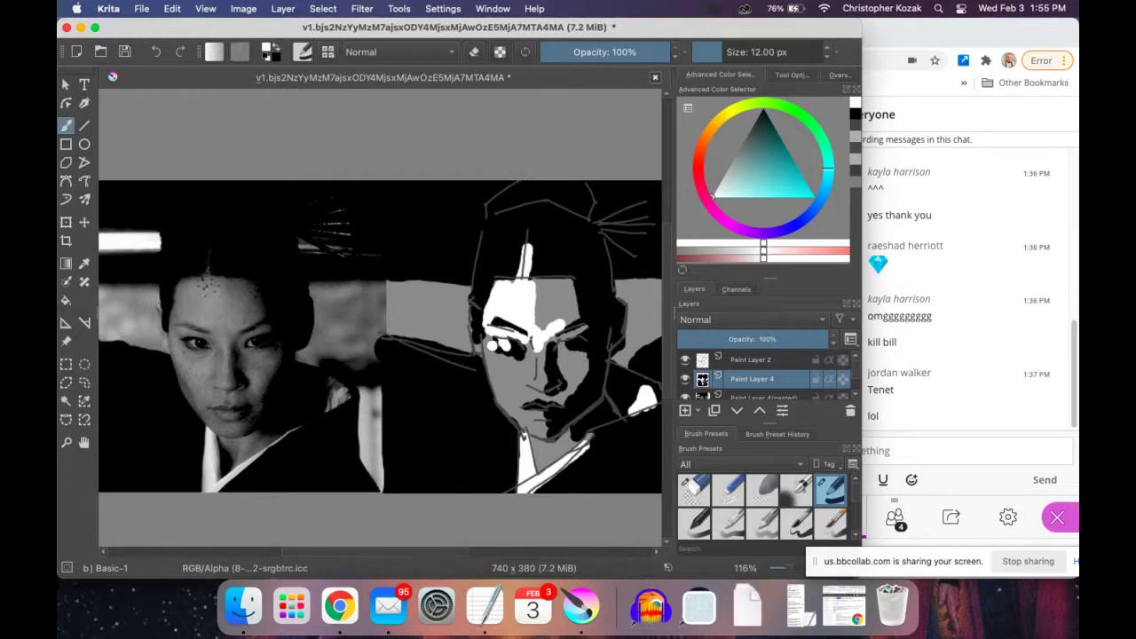
{"action": "left_click_drag", "start_coordinate": [492, 353], "coordinate": [515, 380]}
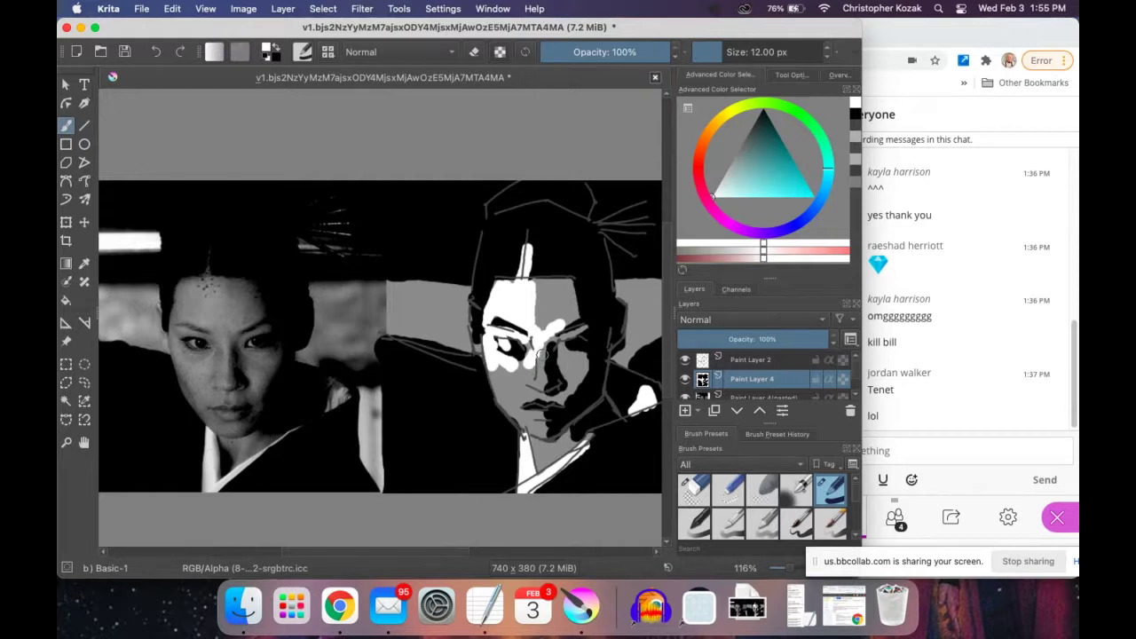
{"action": "mouse_move", "coordinate": [542, 353]}
{"action": "left_mouse_down"}
{"action": "mouse_move", "coordinate": [543, 376]}
{"action": "mouse_move", "coordinate": [528, 387]}
{"action": "left_mouse_up"}
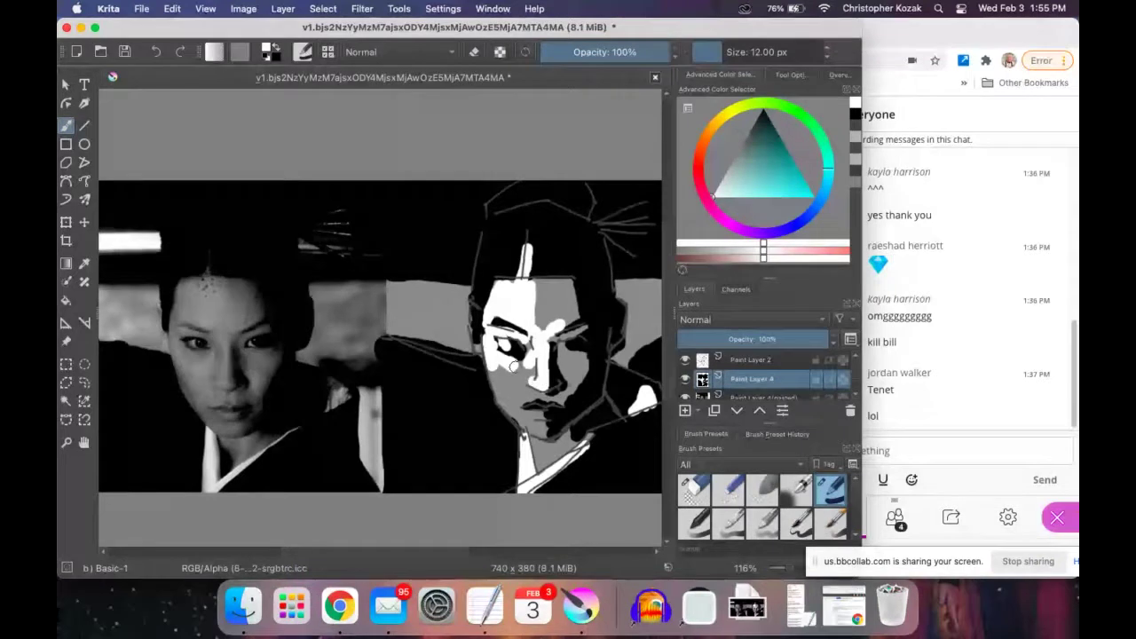
{"action": "key", "text": "super+z"}
With an 8 px brush, paint white highlights on the shadow-side cheek, the chin and down the lit cheek toward the mouth.
{"action": "key", "text": "bracketleft"}
{"action": "mouse_move", "coordinate": [561, 342]}
{"action": "left_mouse_down"}
{"action": "mouse_move", "coordinate": [581, 331]}
{"action": "mouse_move", "coordinate": [574, 356]}
{"action": "left_mouse_up"}
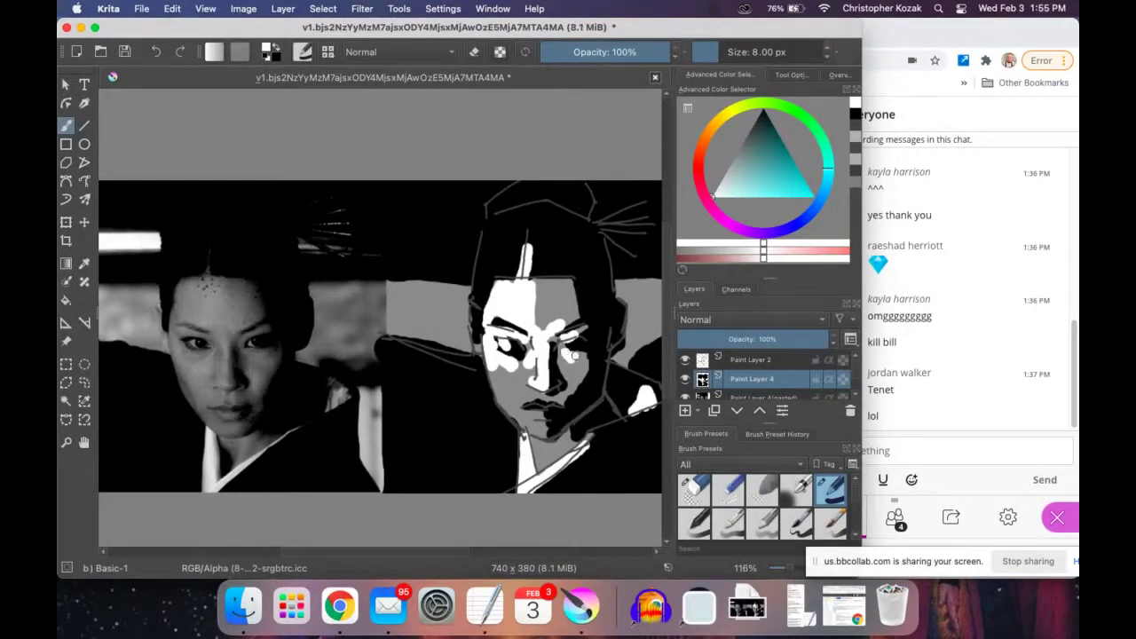
{"action": "key", "text": "super+z"}
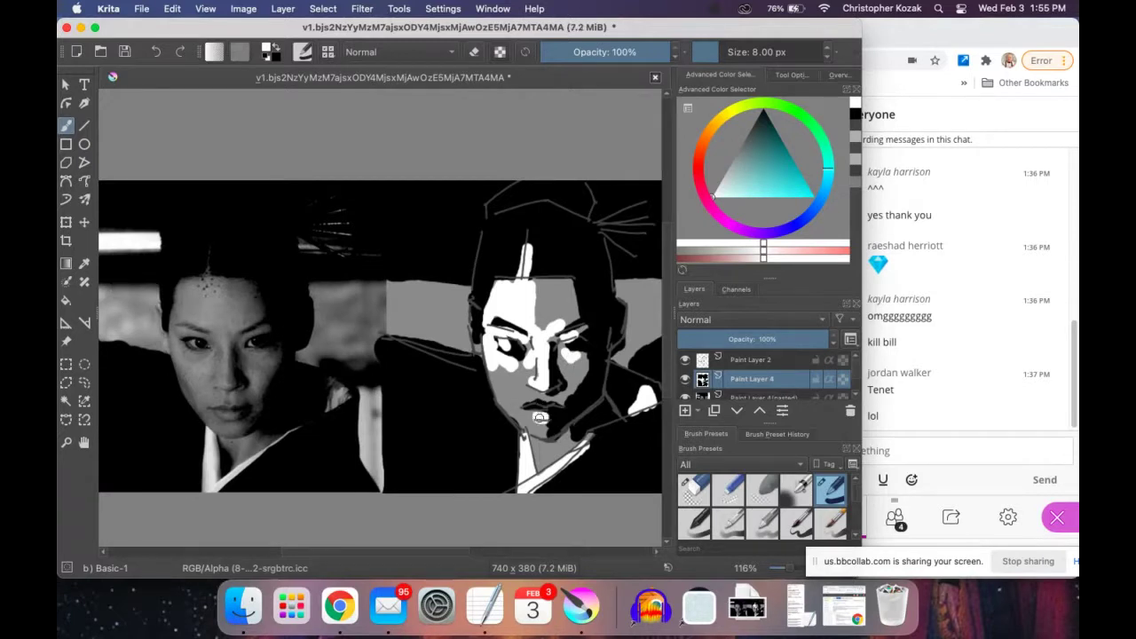
{"action": "left_click_drag", "start_coordinate": [539, 418], "coordinate": [547, 437]}
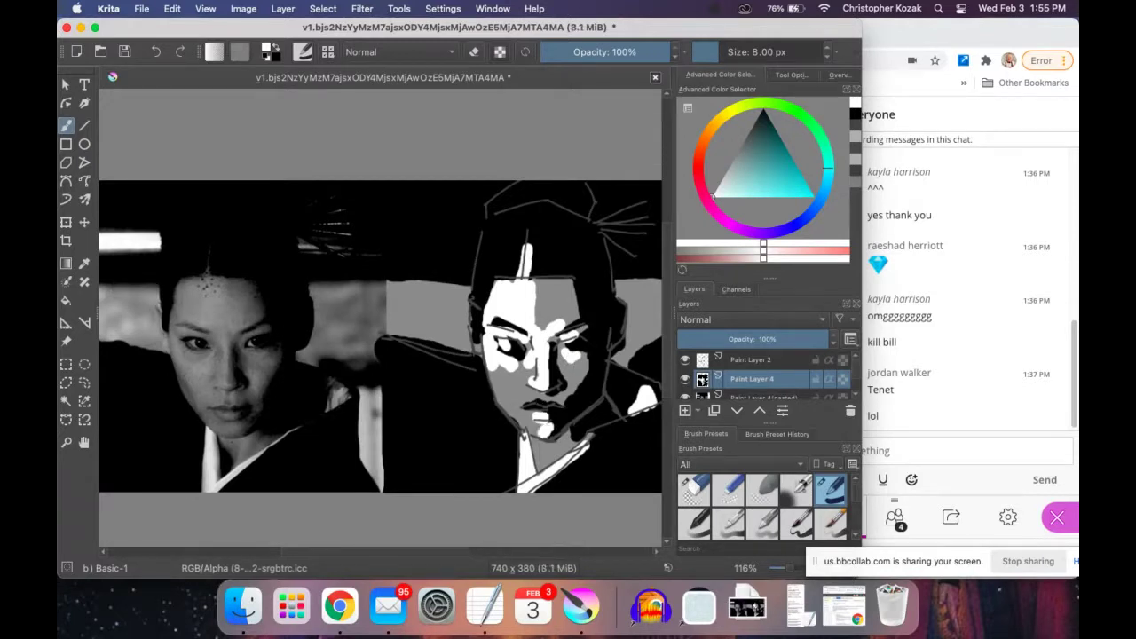
{"action": "key", "text": "super+z"}
{"action": "left_click_drag", "start_coordinate": [529, 368], "coordinate": [509, 387]}
{"action": "mouse_move", "coordinate": [515, 386]}
{"action": "left_mouse_down"}
{"action": "mouse_move", "coordinate": [517, 414]}
{"action": "mouse_move", "coordinate": [510, 396]}
{"action": "left_mouse_up"}
{"action": "mouse_move", "coordinate": [565, 371]}
{"action": "left_mouse_down"}
{"action": "mouse_move", "coordinate": [572, 389]}
{"action": "mouse_move", "coordinate": [562, 355]}
{"action": "left_mouse_up"}
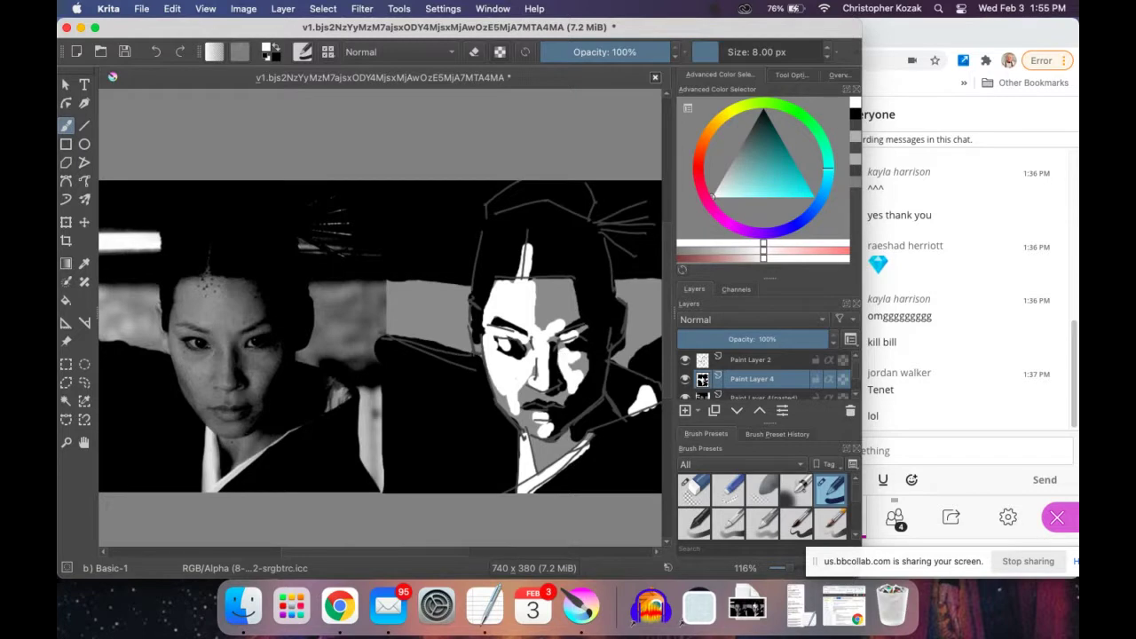
Sample the mid grey of the background and use it to trim back the white on the forehead and between the brows.
{"action": "left_click", "coordinate": [85, 264]}
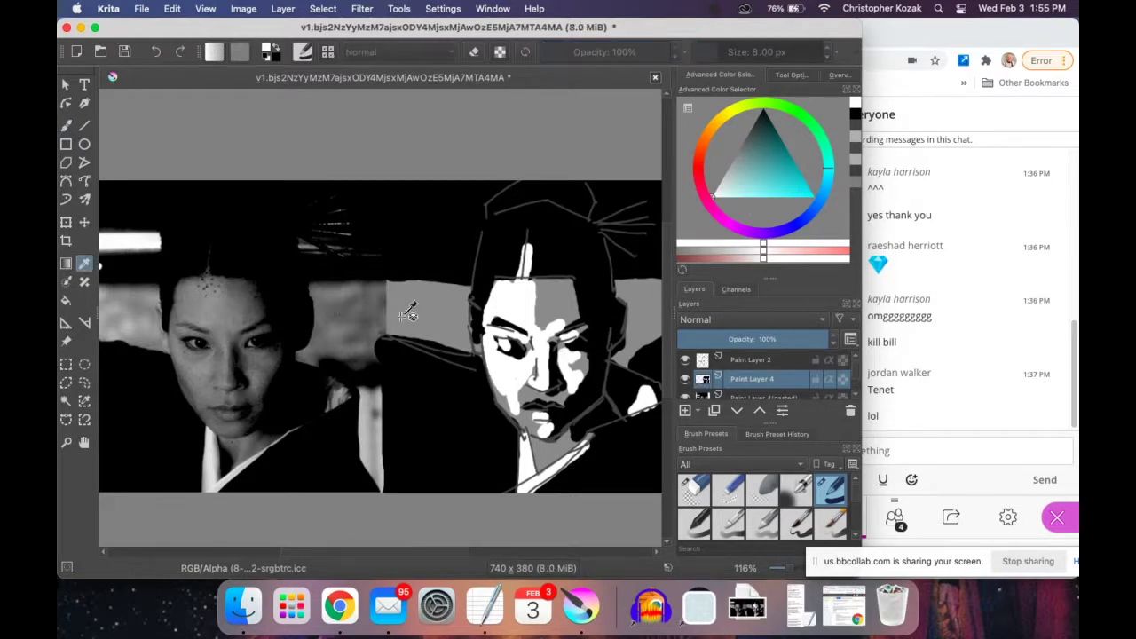
{"action": "left_click", "coordinate": [356, 309]}
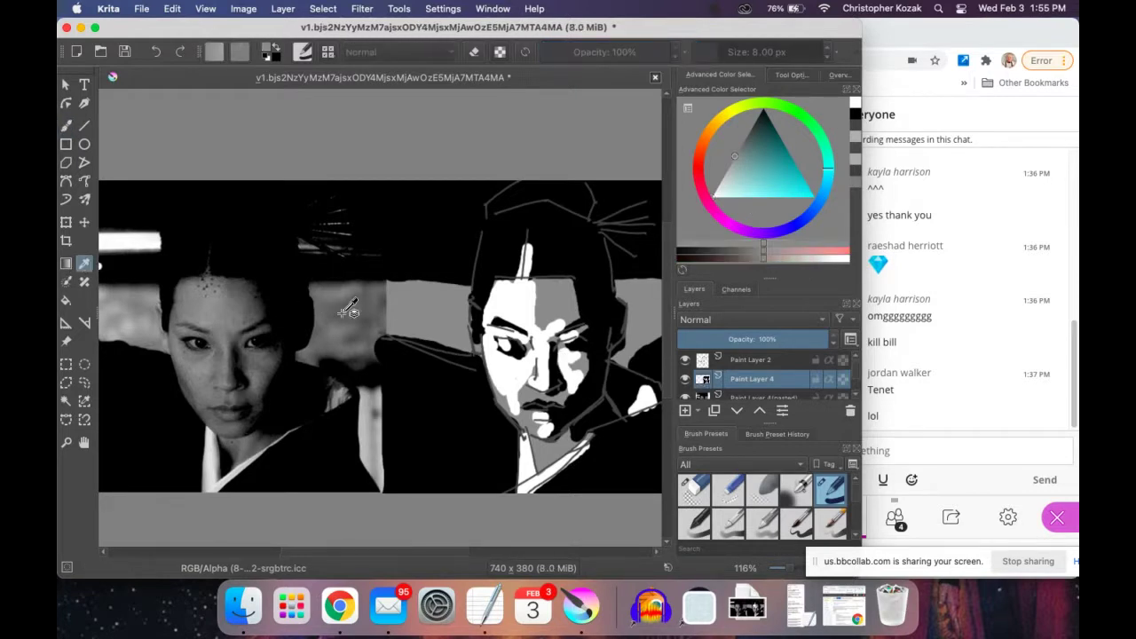
{"action": "left_click", "coordinate": [68, 128]}
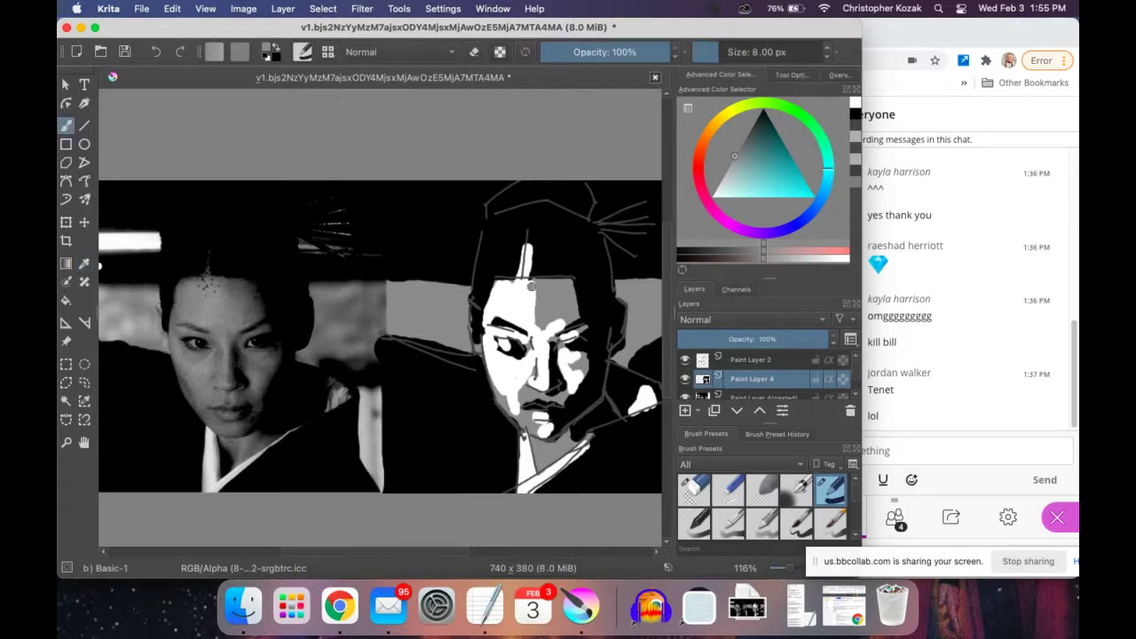
{"action": "mouse_move", "coordinate": [531, 286]}
{"action": "left_mouse_down"}
{"action": "mouse_move", "coordinate": [531, 317]}
{"action": "mouse_move", "coordinate": [515, 313]}
{"action": "mouse_move", "coordinate": [523, 283]}
{"action": "left_mouse_up"}
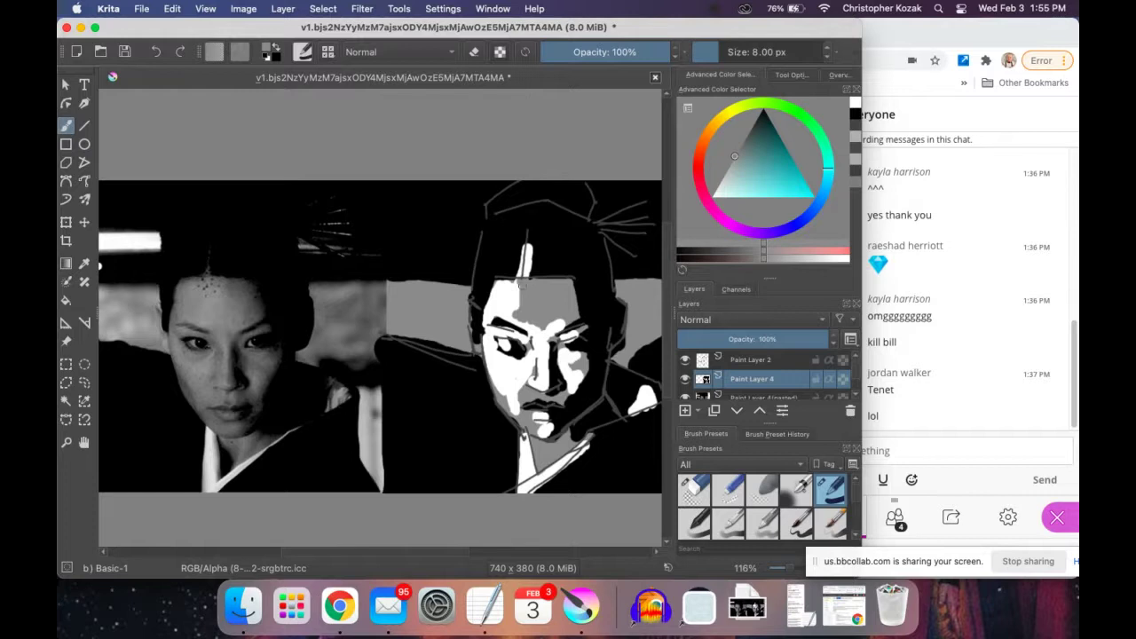
{"action": "mouse_move", "coordinate": [538, 328]}
{"action": "left_mouse_down"}
{"action": "mouse_move", "coordinate": [561, 321]}
{"action": "mouse_move", "coordinate": [568, 348]}
{"action": "mouse_move", "coordinate": [554, 337]}
{"action": "left_mouse_up"}
{"action": "key", "text": "super+z"}
{"action": "key", "text": "super+z"}
{"action": "key", "text": "super+z"}
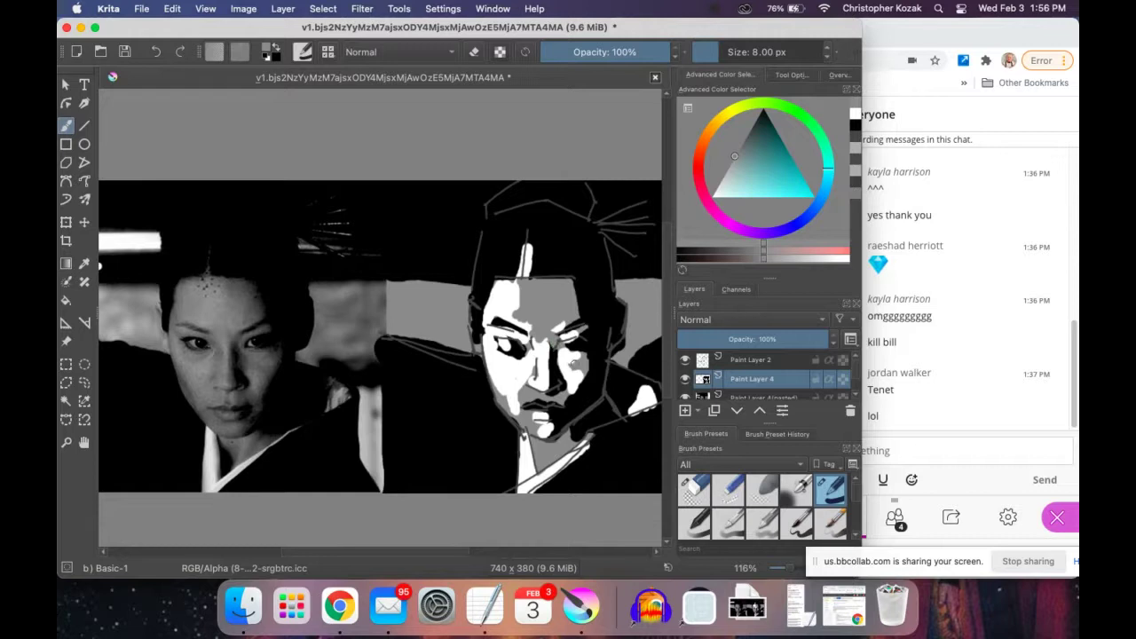
Undo a stray grey stroke across the face, and paint mid grey along the side of the nose and inside the lit eye.
{"action": "mouse_move", "coordinate": [574, 363]}
{"action": "left_mouse_down"}
{"action": "mouse_move", "coordinate": [582, 378]}
{"action": "mouse_move", "coordinate": [526, 375]}
{"action": "mouse_move", "coordinate": [625, 305]}
{"action": "left_mouse_up"}
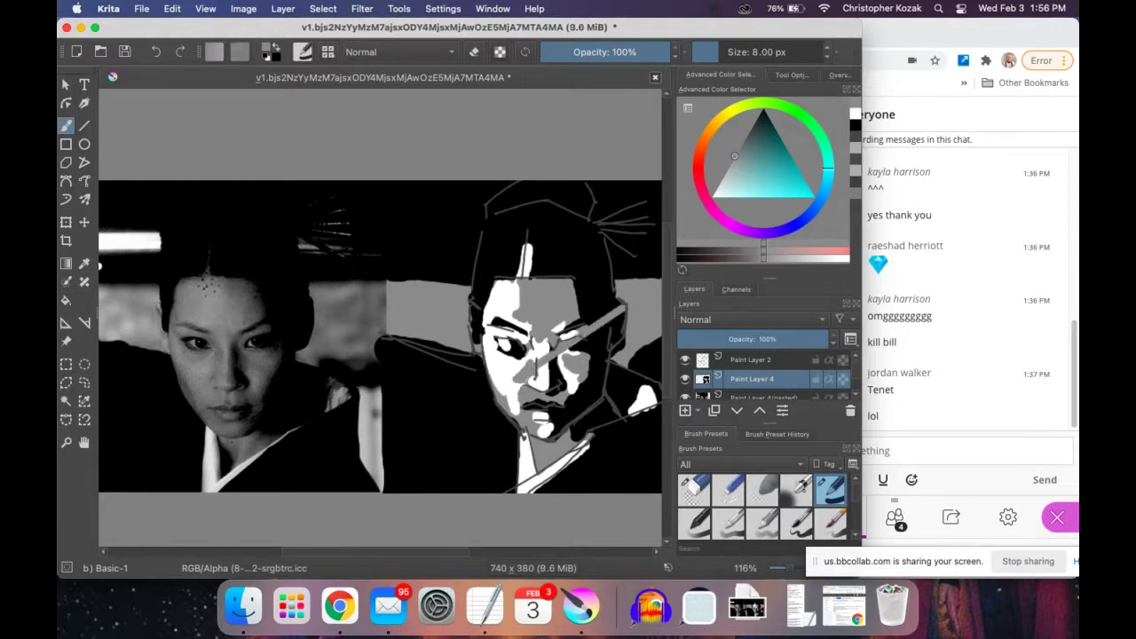
{"action": "key", "text": "super+z"}
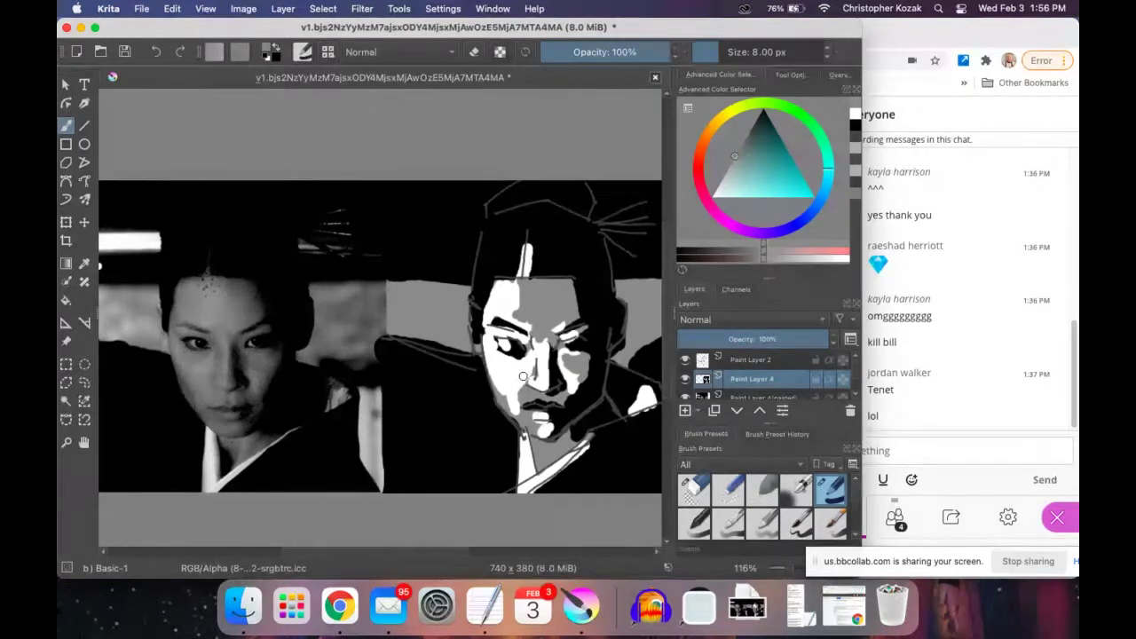
{"action": "left_click_drag", "start_coordinate": [523, 377], "coordinate": [529, 355]}
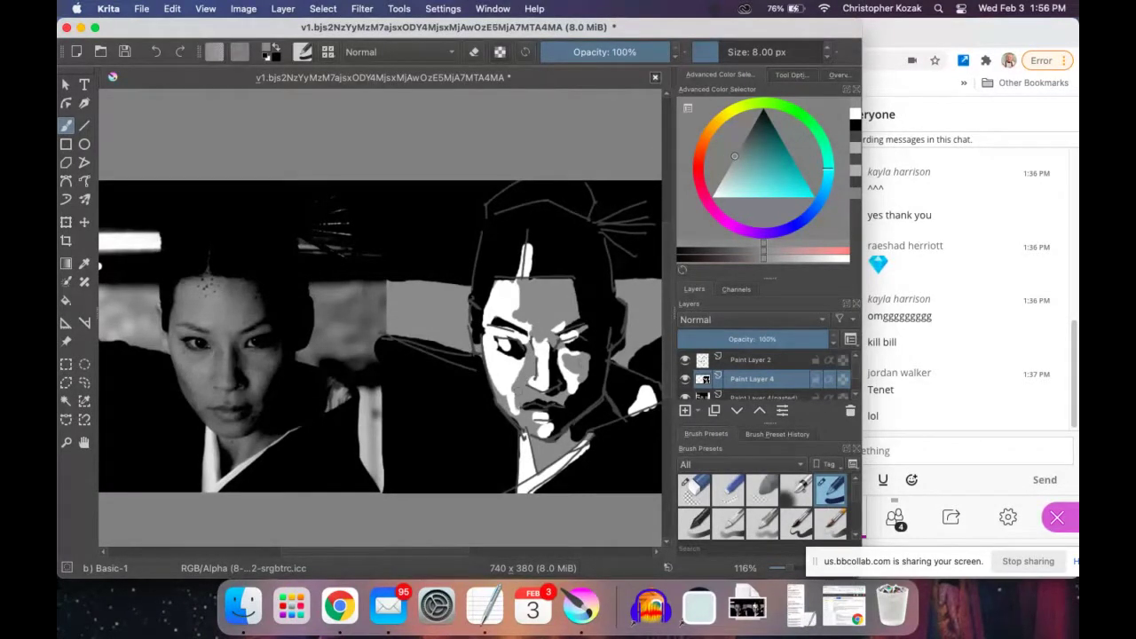
{"action": "left_click_drag", "start_coordinate": [502, 343], "coordinate": [508, 345]}
Sample black from the hair and use it to darken both eyes and narrow the white hair parting.
{"action": "left_click", "coordinate": [85, 264]}
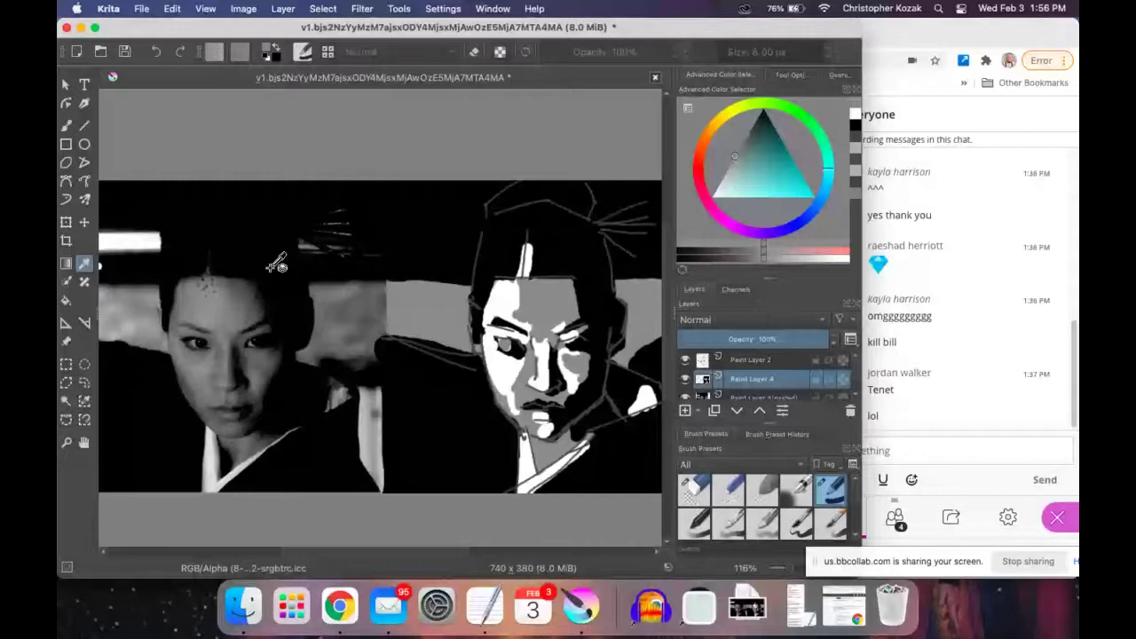
{"action": "left_click", "coordinate": [276, 263]}
{"action": "key", "text": "b"}
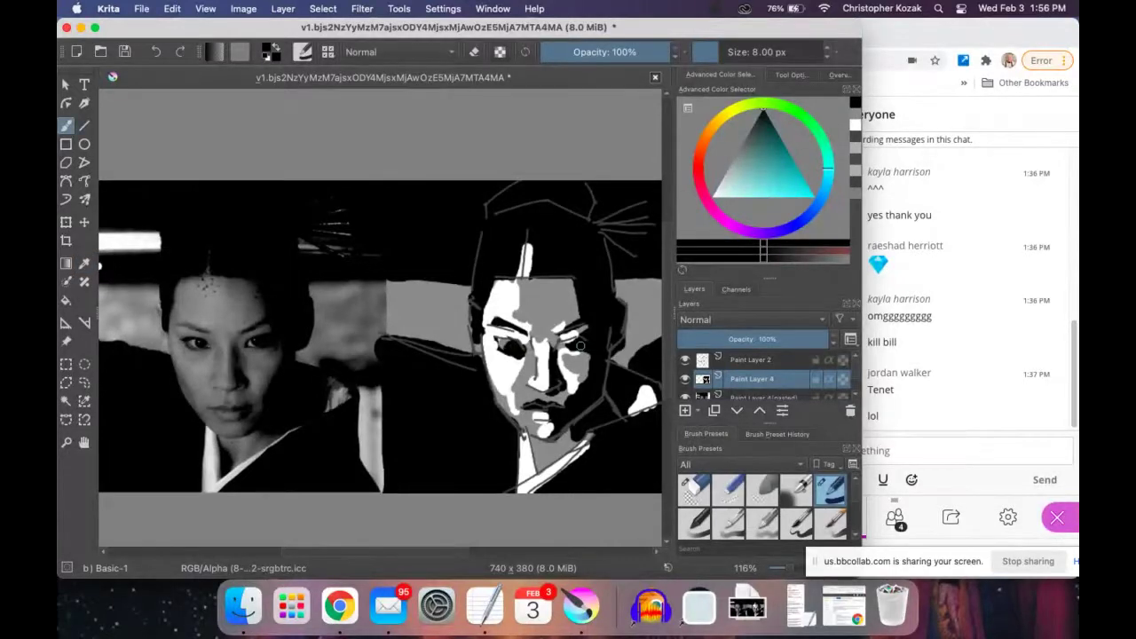
{"action": "left_click_drag", "start_coordinate": [581, 345], "coordinate": [568, 344]}
Paint the hair ornament's spikes beside the bun in white with a 4 px brush.
{"action": "left_click", "coordinate": [688, 201]}
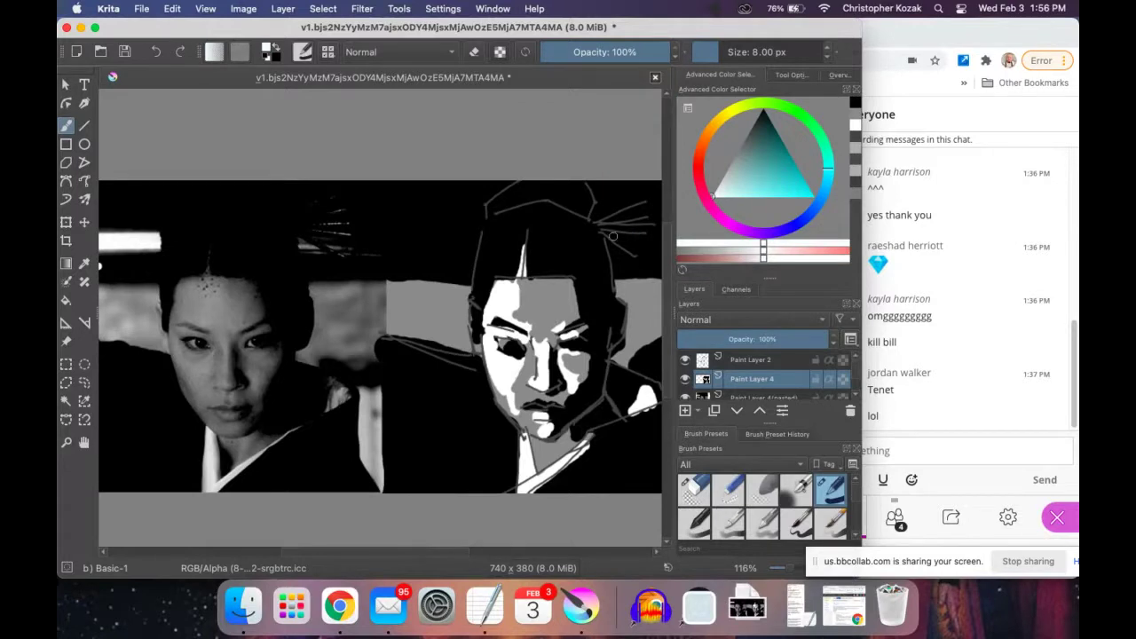
{"action": "key", "text": "bracketleft"}
{"action": "key", "text": "bracketleft"}
{"action": "key", "text": "bracketleft"}
{"action": "key", "text": "bracketleft"}
{"action": "mouse_move", "coordinate": [605, 233]}
{"action": "left_mouse_down"}
{"action": "mouse_move", "coordinate": [625, 252]}
{"action": "mouse_move", "coordinate": [608, 234]}
{"action": "mouse_move", "coordinate": [628, 233]}
{"action": "mouse_move", "coordinate": [609, 218]}
{"action": "mouse_move", "coordinate": [639, 205]}
{"action": "left_mouse_up"}
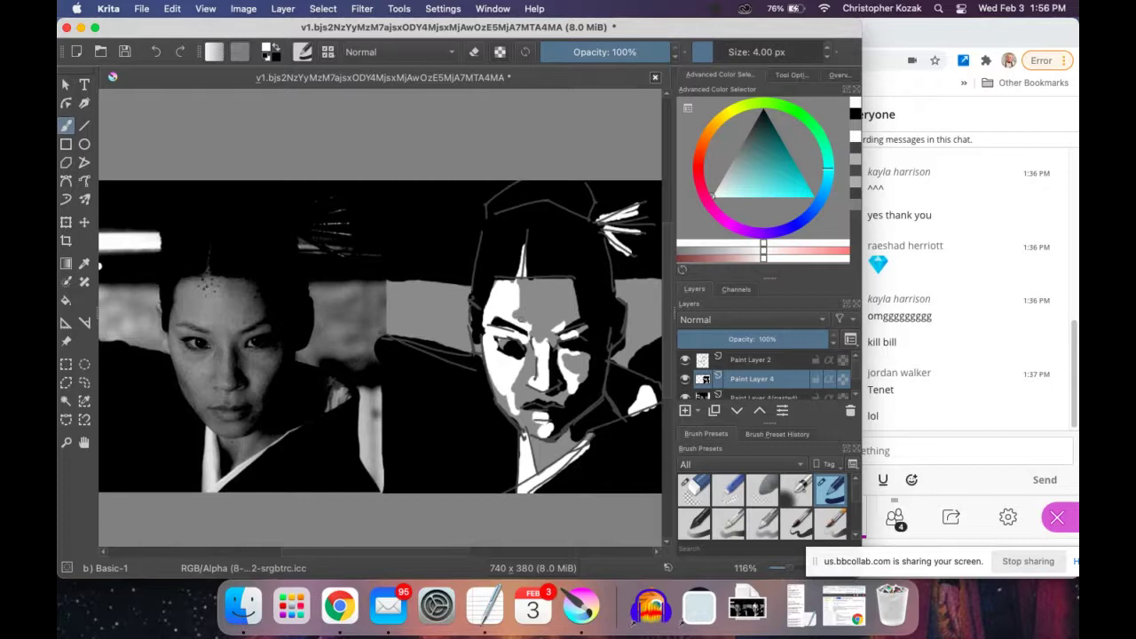
Examine the reference photo's face and the painted face up close to compare their values.
{"action": "scroll", "coordinate": [521, 320], "scroll_direction": "up", "scroll_amount": 5}
{"action": "scroll", "coordinate": [521, 320], "scroll_direction": "left", "scroll_amount": 5}
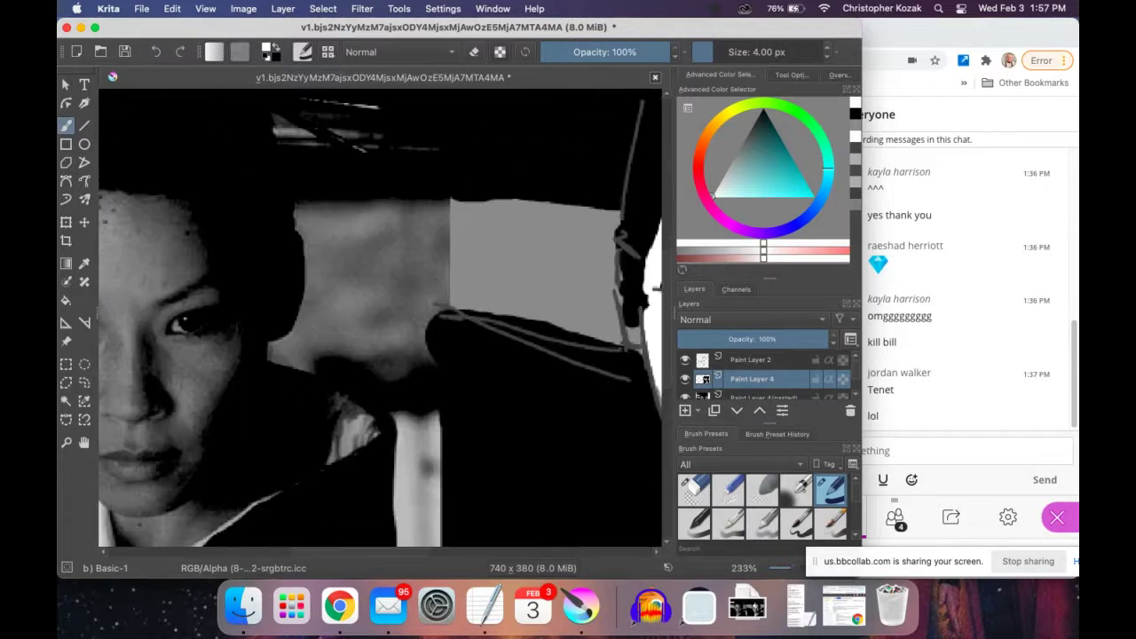
{"action": "scroll", "coordinate": [299, 272], "scroll_direction": "up", "scroll_amount": 2}
{"action": "left_click_drag", "start_coordinate": [342, 315], "coordinate": [153, 295]}
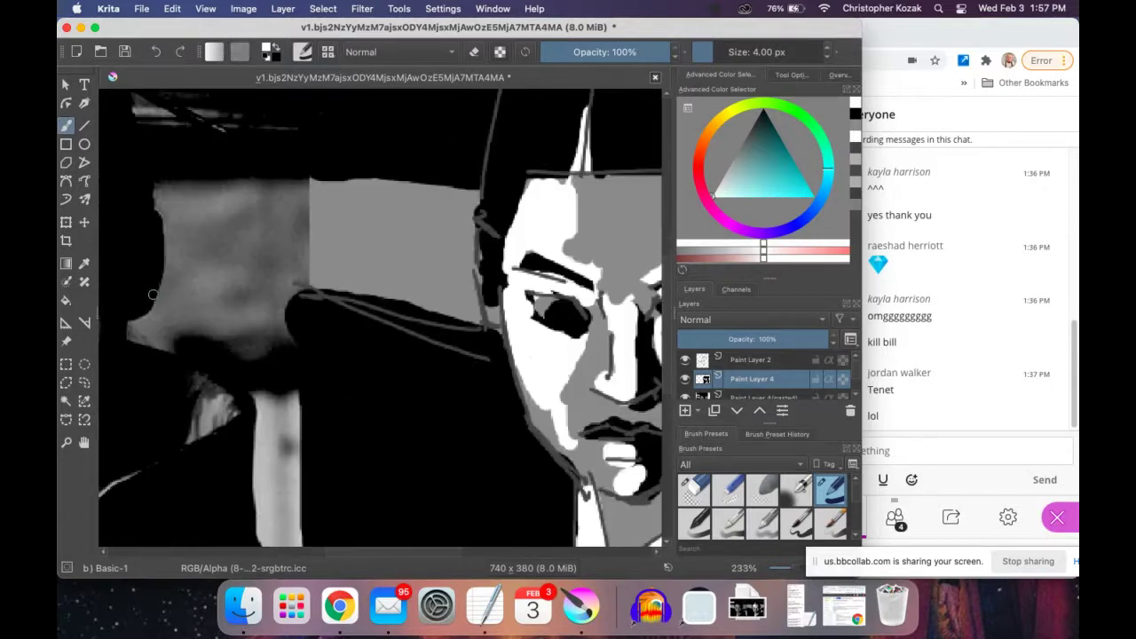
{"action": "scroll", "coordinate": [152, 295], "scroll_direction": "right", "scroll_amount": 1}
{"action": "scroll", "coordinate": [153, 294], "scroll_direction": "left", "scroll_amount": 5}
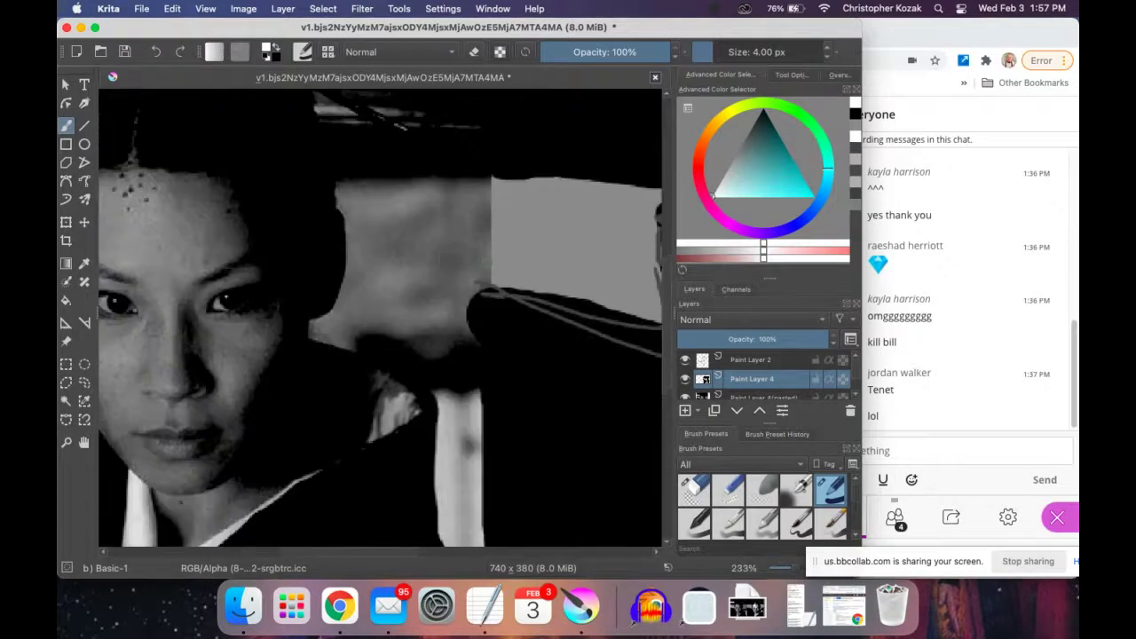
{"action": "scroll", "coordinate": [381, 318], "scroll_direction": "right", "scroll_amount": 8}
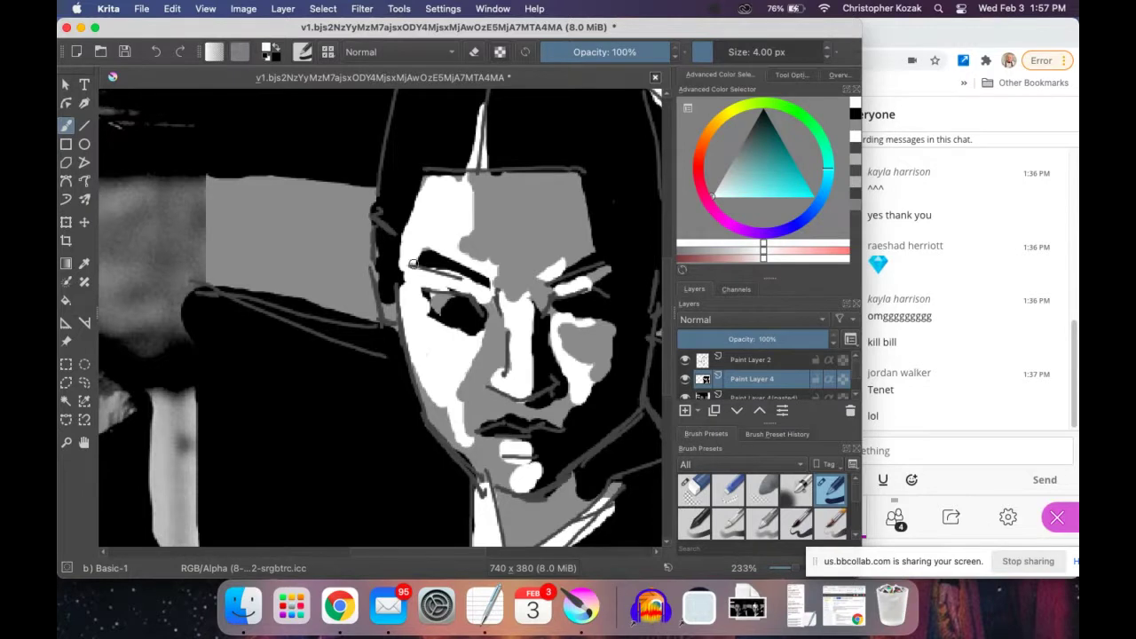
{"action": "left_click_drag", "start_coordinate": [413, 263], "coordinate": [358, 261]}
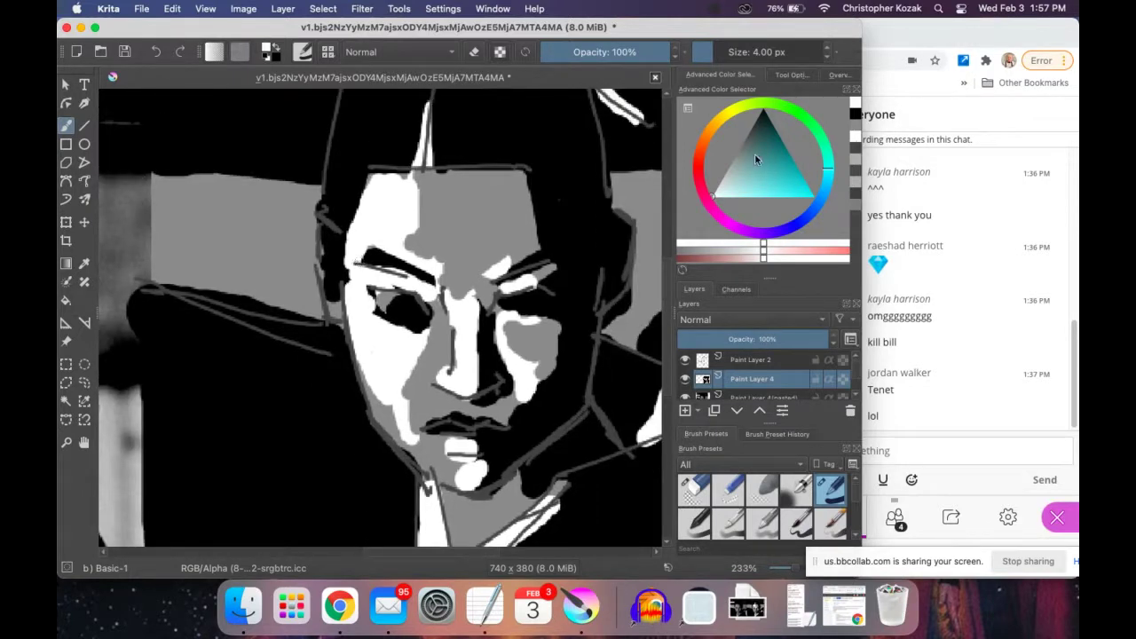
Paint a light grey and a white swatch side by side in the black area beside the painted face at 10 px.
{"action": "left_click_drag", "start_coordinate": [737, 174], "coordinate": [724, 173]}
{"action": "scroll", "coordinate": [213, 297], "scroll_direction": "left", "scroll_amount": 3}
{"action": "scroll", "coordinate": [218, 291], "scroll_direction": "down", "scroll_amount": 2}
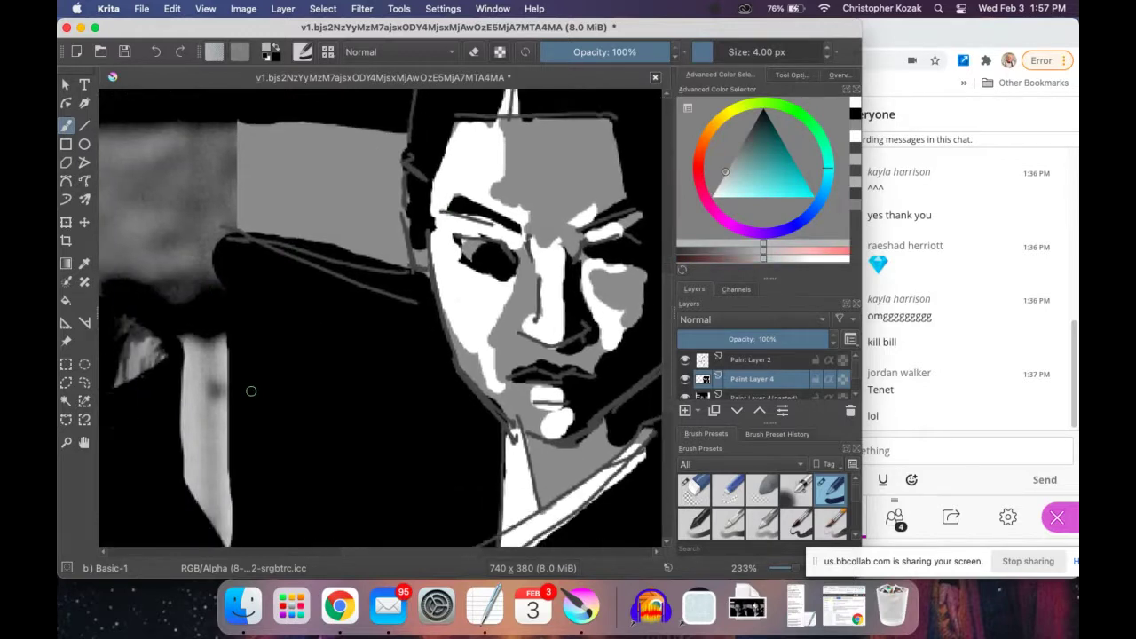
{"action": "key", "text": "bracketright"}
{"action": "key", "text": "bracketright"}
{"action": "key", "text": "bracketright"}
{"action": "key", "text": "bracketright"}
{"action": "mouse_move", "coordinate": [305, 358]}
{"action": "left_mouse_down"}
{"action": "mouse_move", "coordinate": [318, 353]}
{"action": "mouse_move", "coordinate": [307, 373]}
{"action": "mouse_move", "coordinate": [310, 364]}
{"action": "mouse_move", "coordinate": [267, 372]}
{"action": "mouse_move", "coordinate": [277, 366]}
{"action": "left_mouse_up"}
{"action": "left_click", "coordinate": [695, 205]}
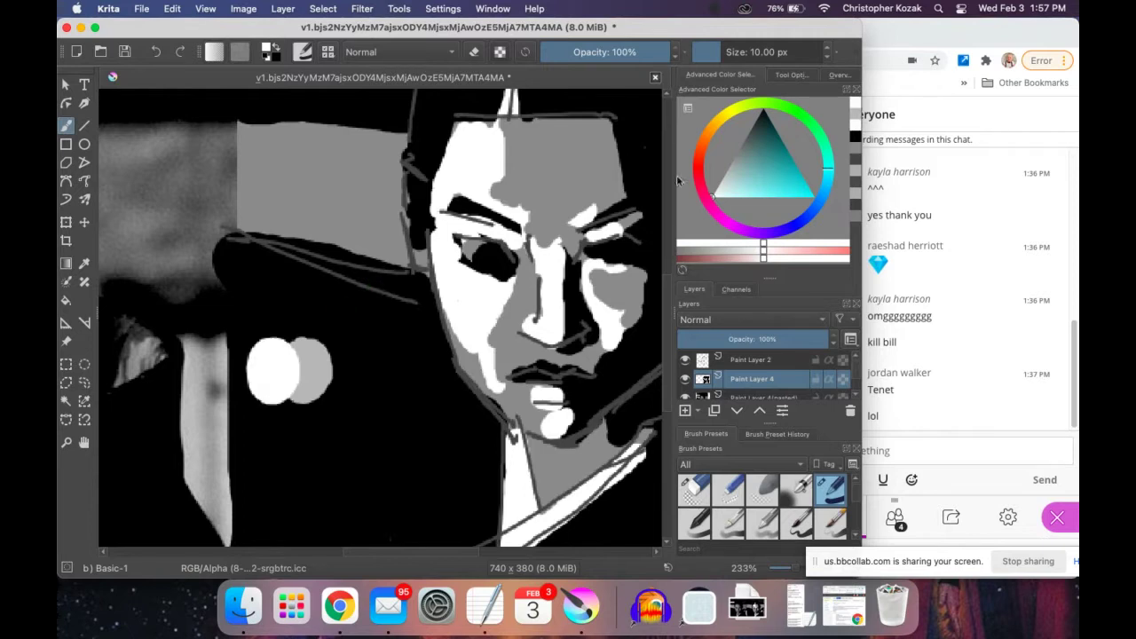
Extend the swatch row with a mid grey sampled from the flat background and a dark grey.
{"action": "left_click", "coordinate": [84, 264]}
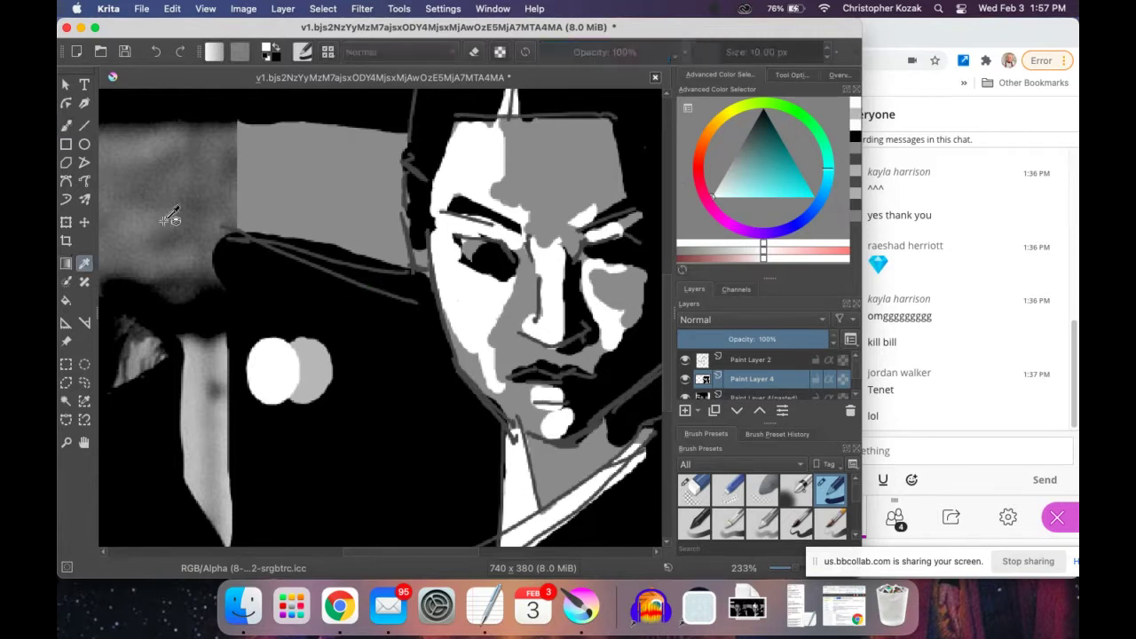
{"action": "left_click", "coordinate": [281, 183]}
{"action": "left_click", "coordinate": [65, 127]}
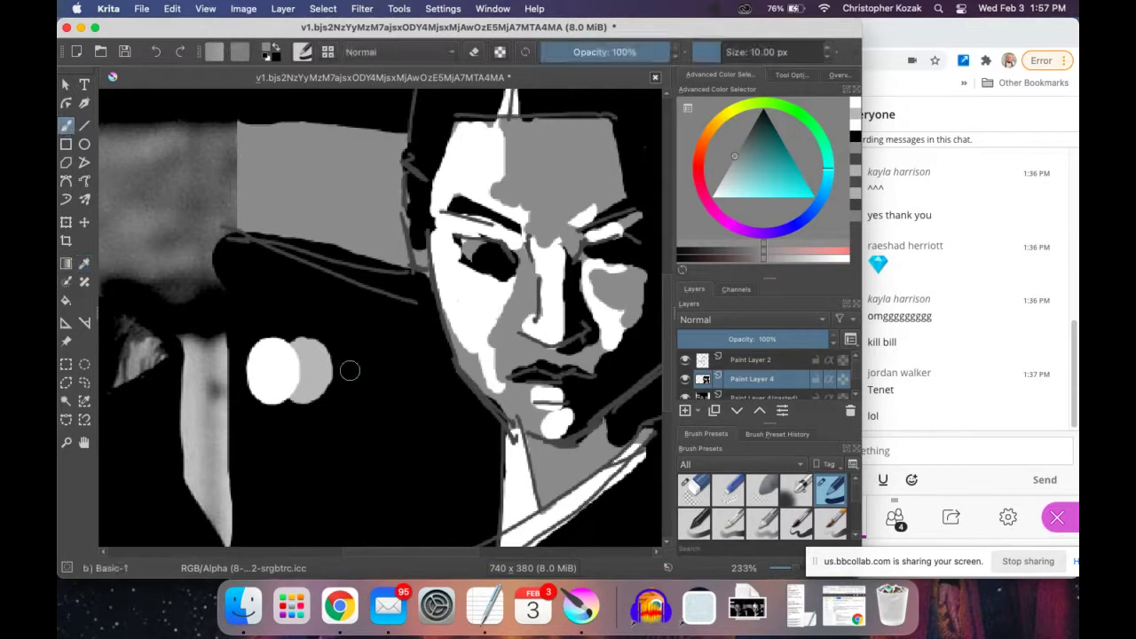
{"action": "mouse_move", "coordinate": [348, 370]}
{"action": "left_mouse_down"}
{"action": "mouse_move", "coordinate": [359, 366]}
{"action": "mouse_move", "coordinate": [357, 395]}
{"action": "left_mouse_up"}
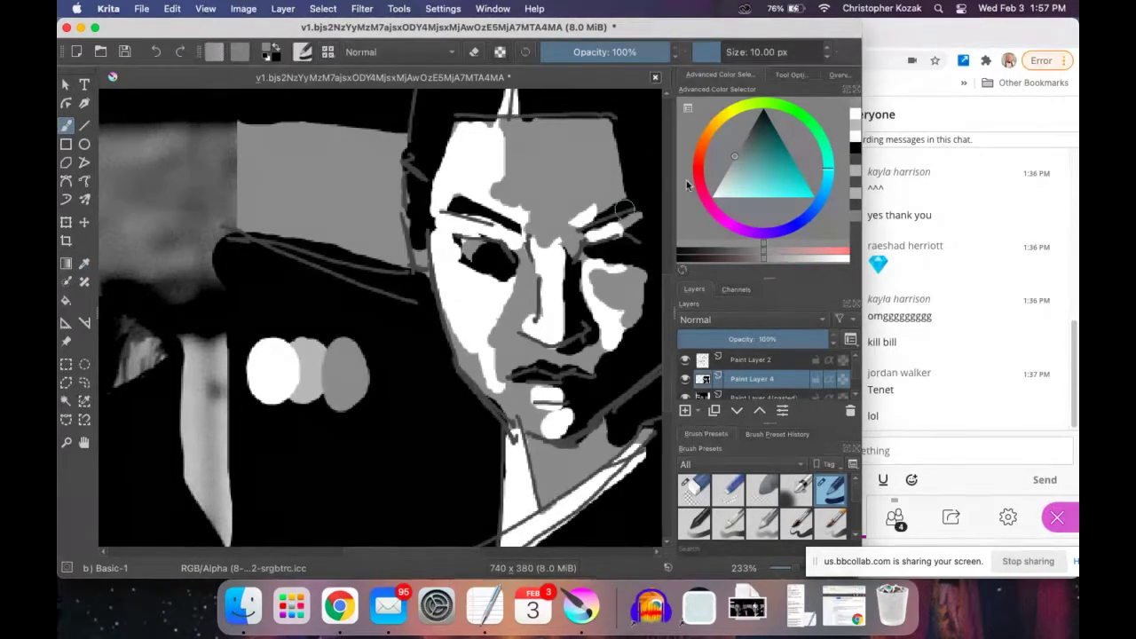
{"action": "left_click_drag", "start_coordinate": [746, 136], "coordinate": [749, 132]}
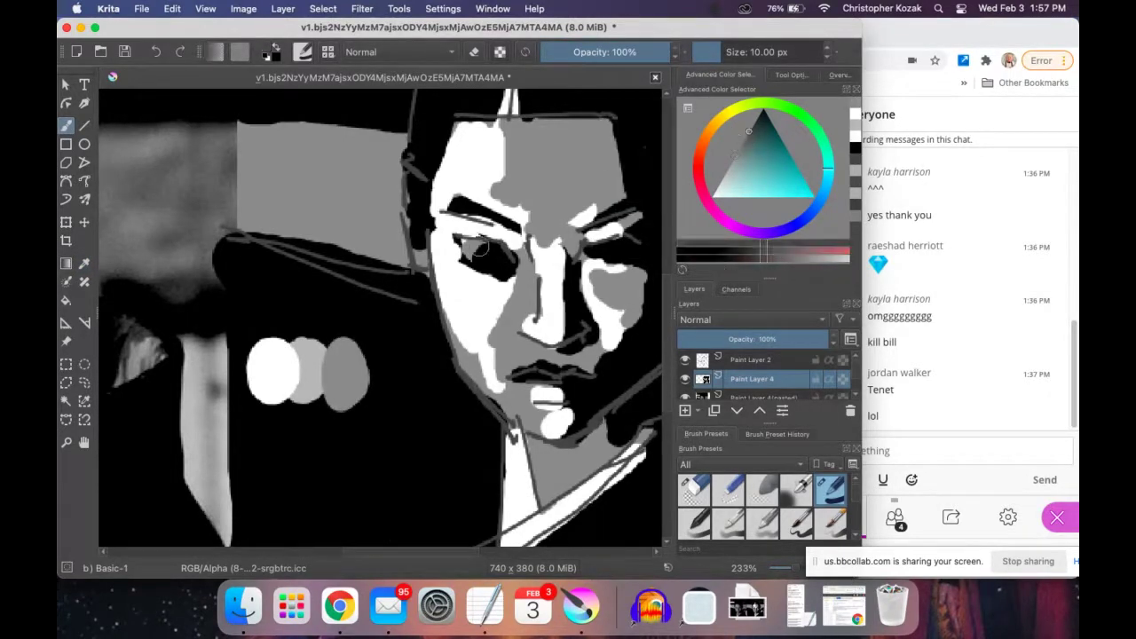
{"action": "mouse_move", "coordinate": [374, 370]}
{"action": "left_mouse_down"}
{"action": "mouse_move", "coordinate": [372, 395]}
{"action": "mouse_move", "coordinate": [387, 351]}
{"action": "left_mouse_up"}
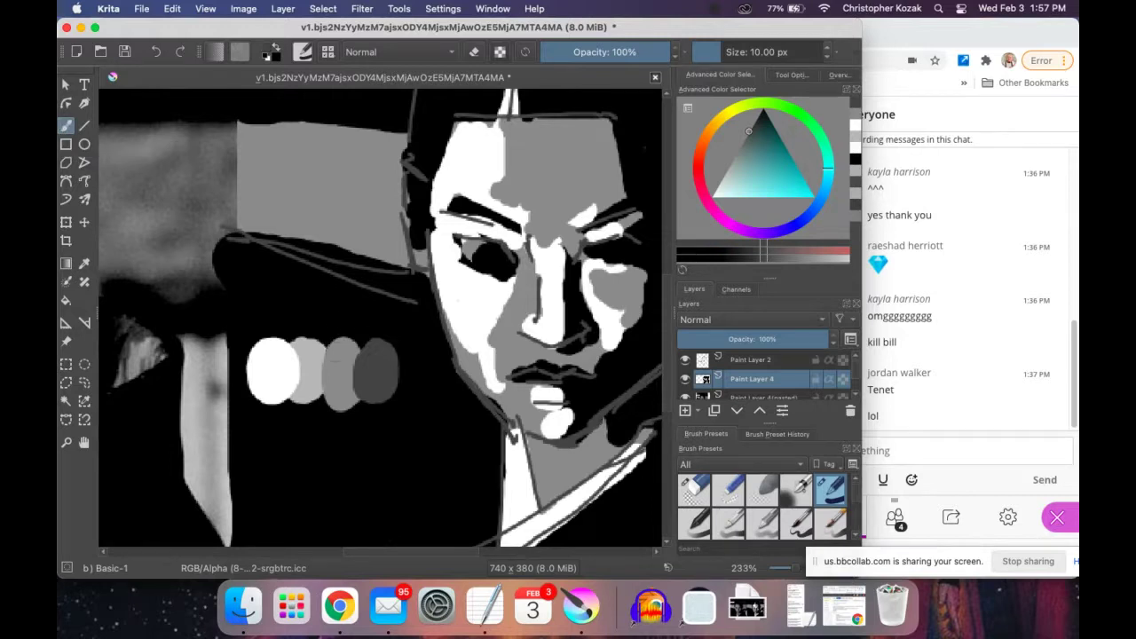
Test the white swatch with a dab in the black area above the swatch row, then cover it with sampled black.
{"action": "key", "text": "p"}
{"action": "left_click", "coordinate": [293, 360]}
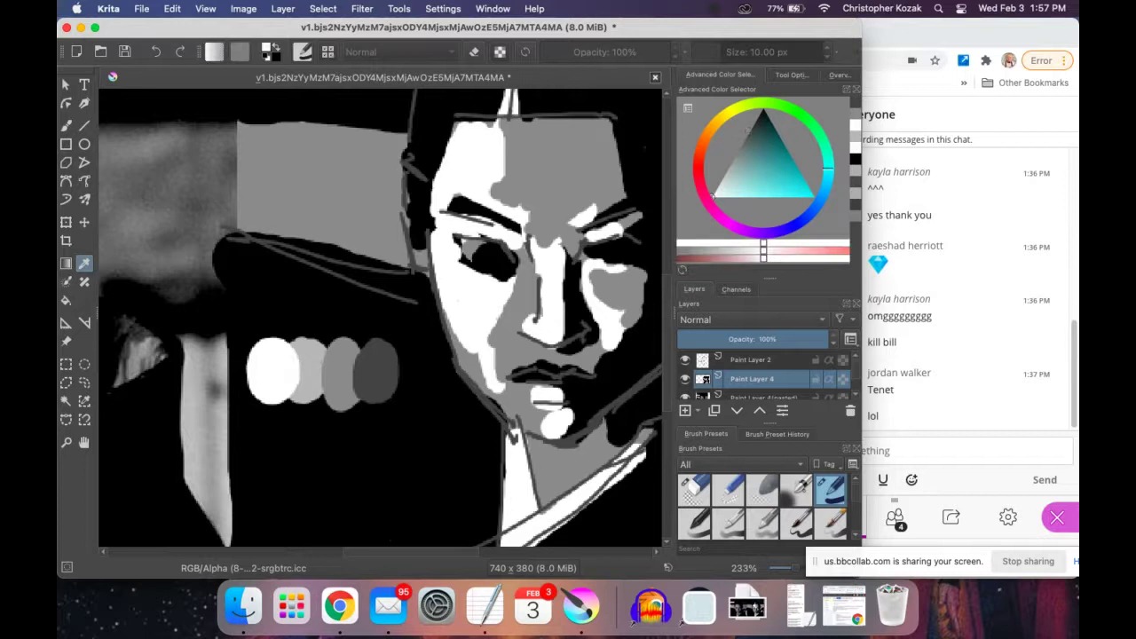
{"action": "key", "text": "b"}
{"action": "mouse_move", "coordinate": [326, 315]}
{"action": "left_mouse_down"}
{"action": "mouse_move", "coordinate": [324, 285]}
{"action": "mouse_move", "coordinate": [329, 307]}
{"action": "left_mouse_up"}
{"action": "key", "text": "p"}
{"action": "left_click", "coordinate": [306, 290]}
{"action": "key", "text": "b"}
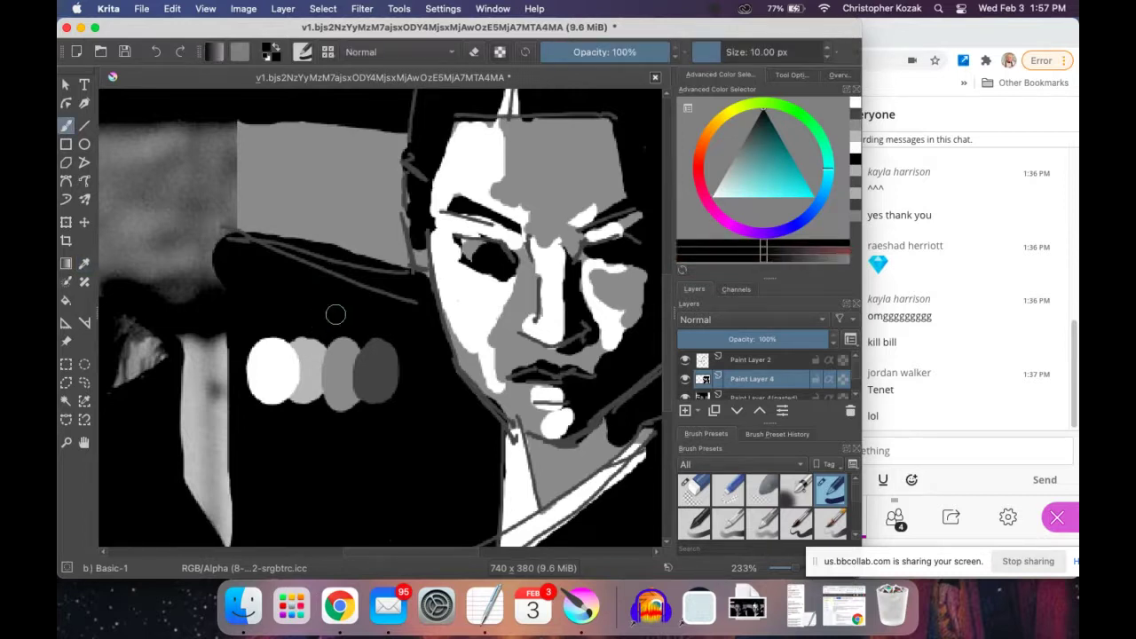
Test the mid grey swatch with a dab above the swatch row and cover it with black sampled from the background.
{"action": "key", "text": "p"}
{"action": "left_click", "coordinate": [337, 358]}
{"action": "key", "text": "b"}
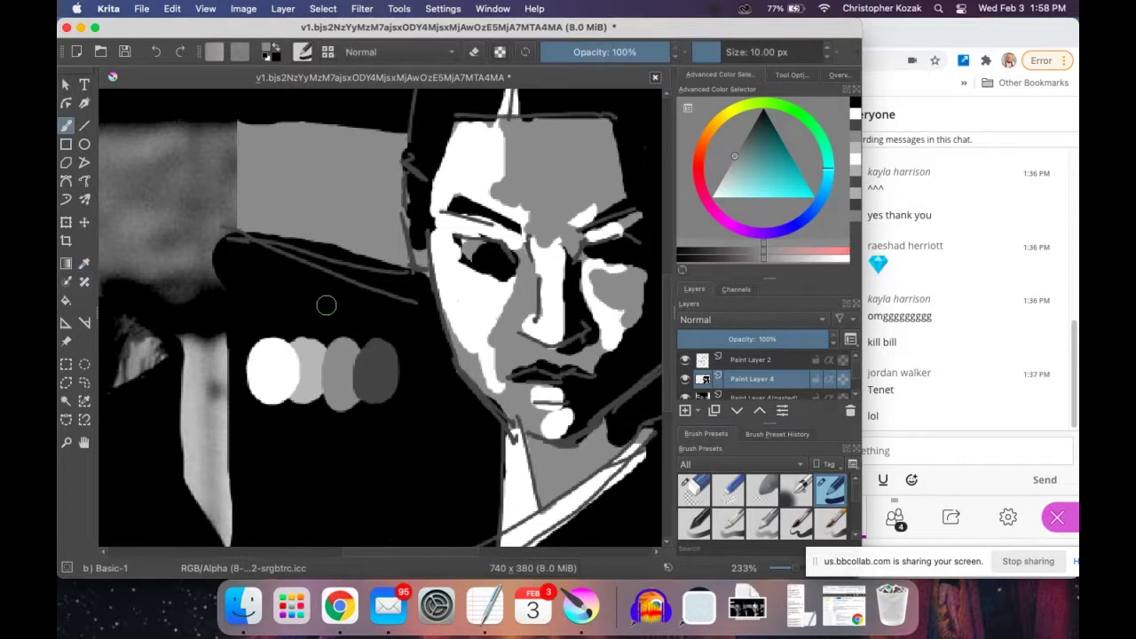
{"action": "key", "text": "p"}
{"action": "mouse_move", "coordinate": [326, 306]}
{"action": "left_mouse_down"}
{"action": "mouse_move", "coordinate": [332, 293]}
{"action": "mouse_move", "coordinate": [332, 310]}
{"action": "left_mouse_up"}
{"action": "left_click", "coordinate": [362, 304]}
{"action": "key", "text": "b"}
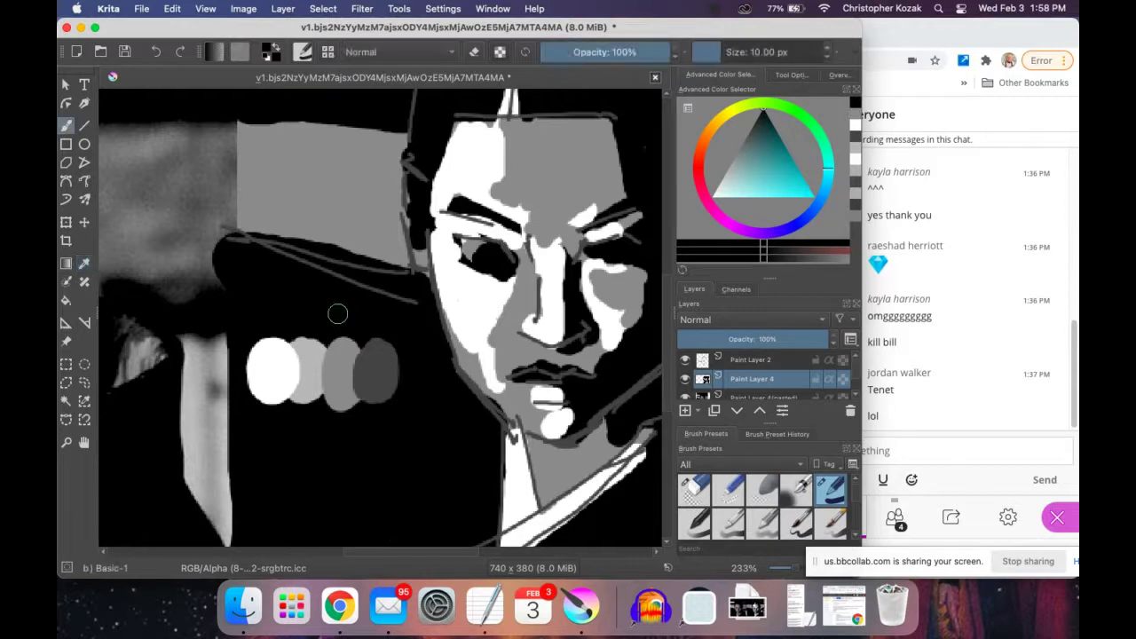
{"action": "key", "text": "p"}
{"action": "key", "text": "b"}
{"action": "key", "text": "p"}
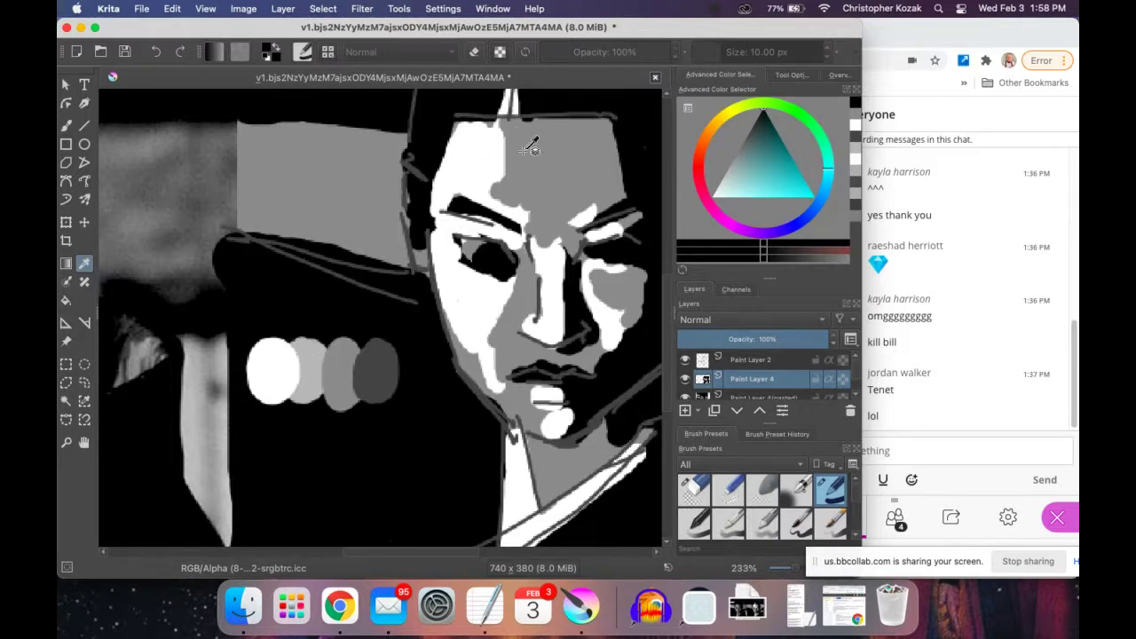
Paint a light grey band down the painted forehead beside the white area, using the light grey swatch at 9 px.
{"action": "left_click", "coordinate": [315, 364]}
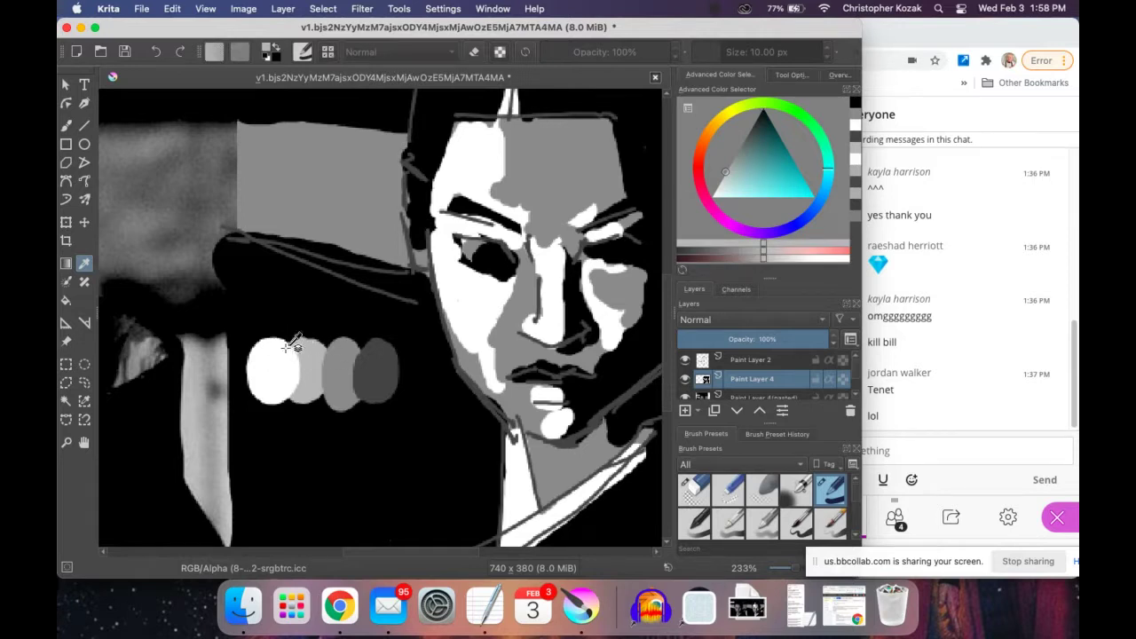
{"action": "key", "text": "b"}
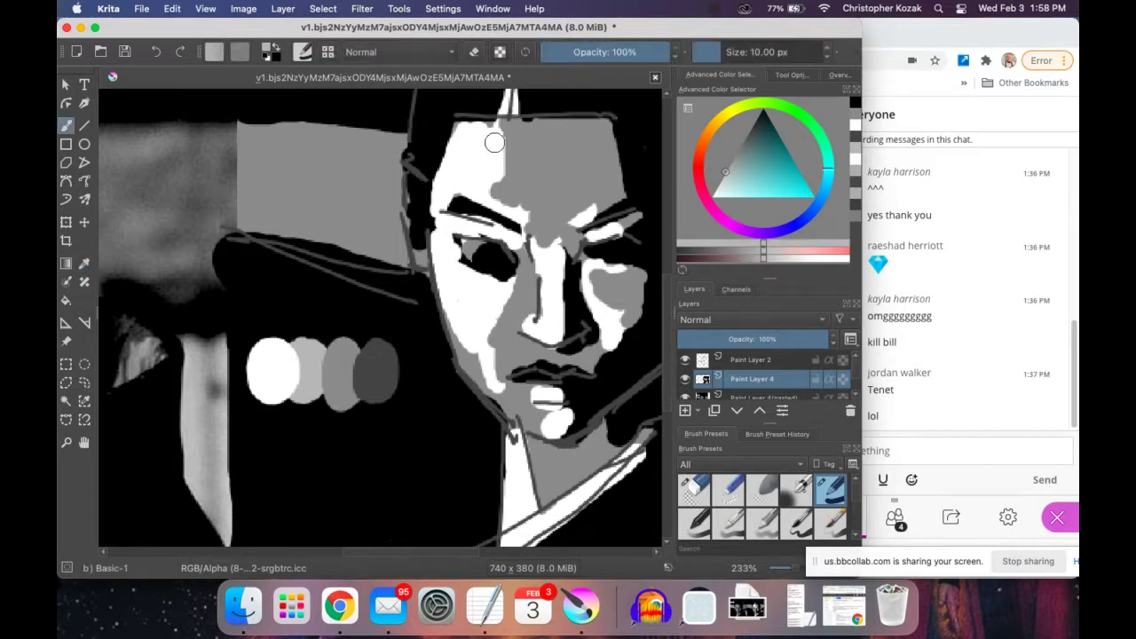
{"action": "key", "text": "bracketleft"}
{"action": "mouse_move", "coordinate": [502, 174]}
{"action": "left_mouse_down"}
{"action": "mouse_move", "coordinate": [499, 135]}
{"action": "mouse_move", "coordinate": [529, 128]}
{"action": "mouse_move", "coordinate": [486, 186]}
{"action": "mouse_move", "coordinate": [522, 214]}
{"action": "mouse_move", "coordinate": [538, 129]}
{"action": "left_mouse_up"}
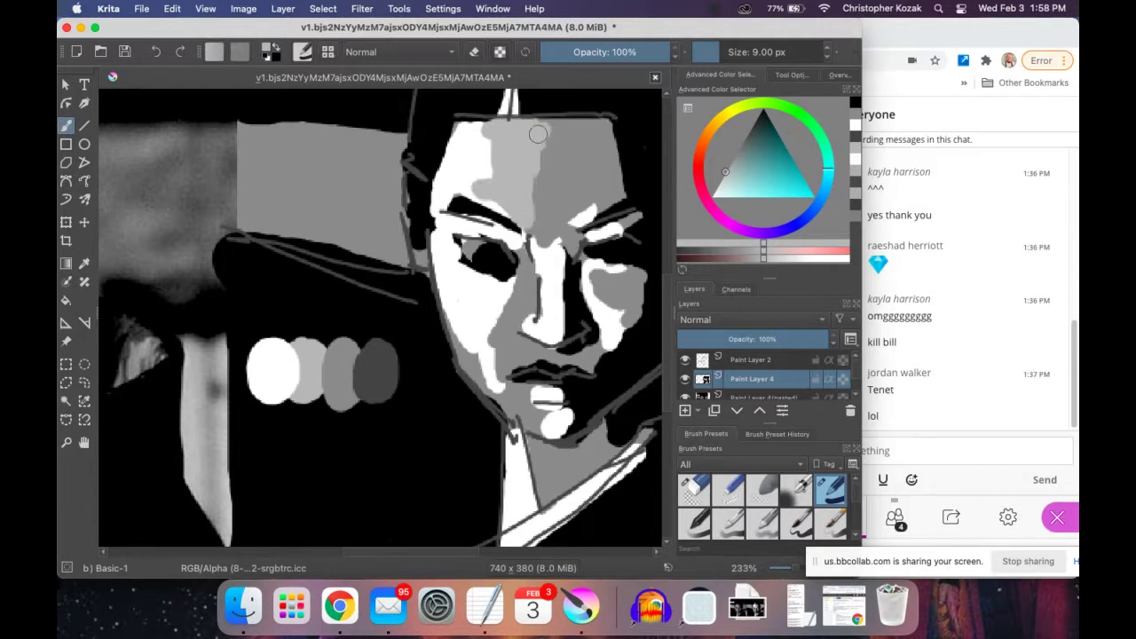
Mark the forehead's shadow edge on the reference photo with a slanted light grey stroke from hairline to brow.
{"action": "scroll", "coordinate": [480, 224], "scroll_direction": "left", "scroll_amount": 10}
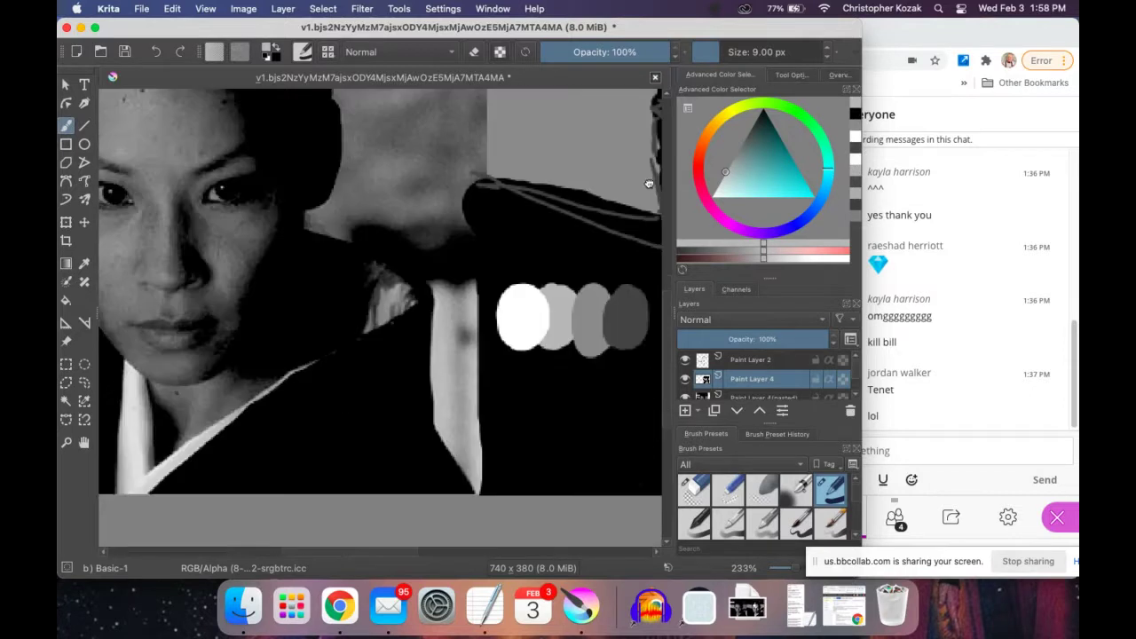
{"action": "scroll", "coordinate": [353, 213], "scroll_direction": "right", "scroll_amount": 4}
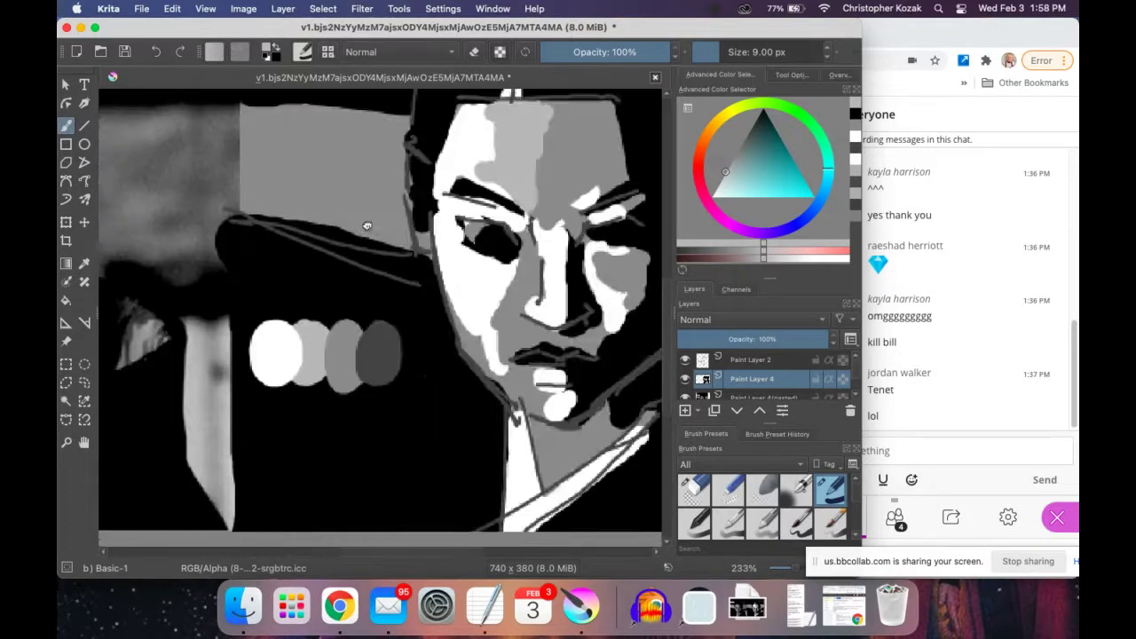
{"action": "scroll", "coordinate": [353, 213], "scroll_direction": "left", "scroll_amount": 4}
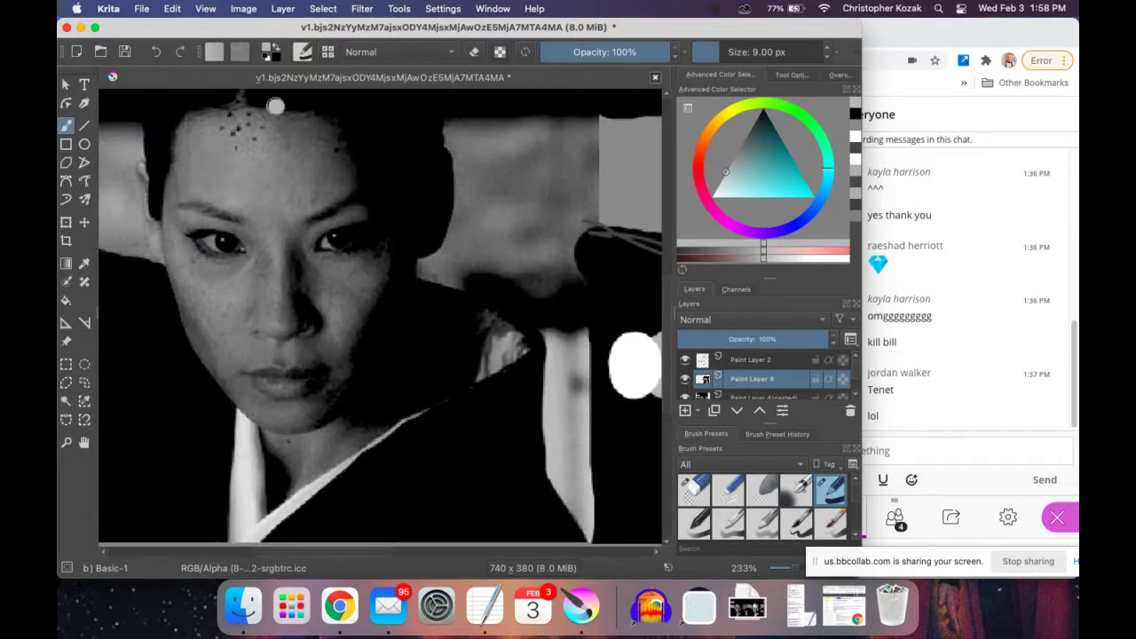
{"action": "left_click_drag", "start_coordinate": [277, 102], "coordinate": [317, 202]}
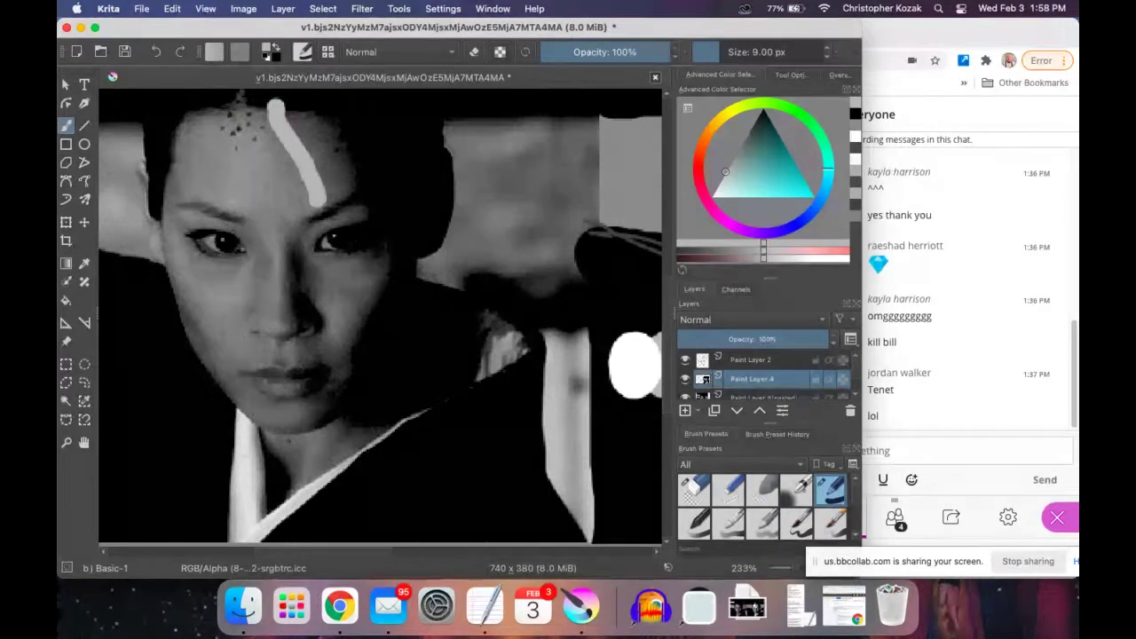
Extend the painted forehead's light grey to a slanted edge running from the hairline to the inner brow.
{"action": "scroll", "coordinate": [451, 197], "scroll_direction": "right", "scroll_amount": 10}
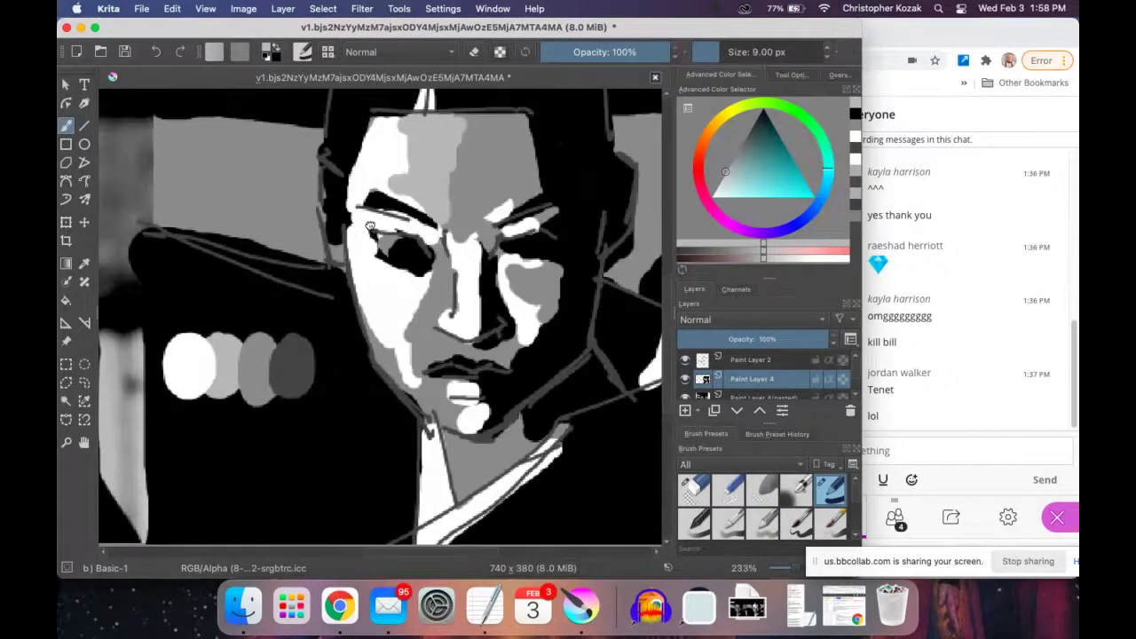
{"action": "left_click_drag", "start_coordinate": [451, 132], "coordinate": [473, 183]}
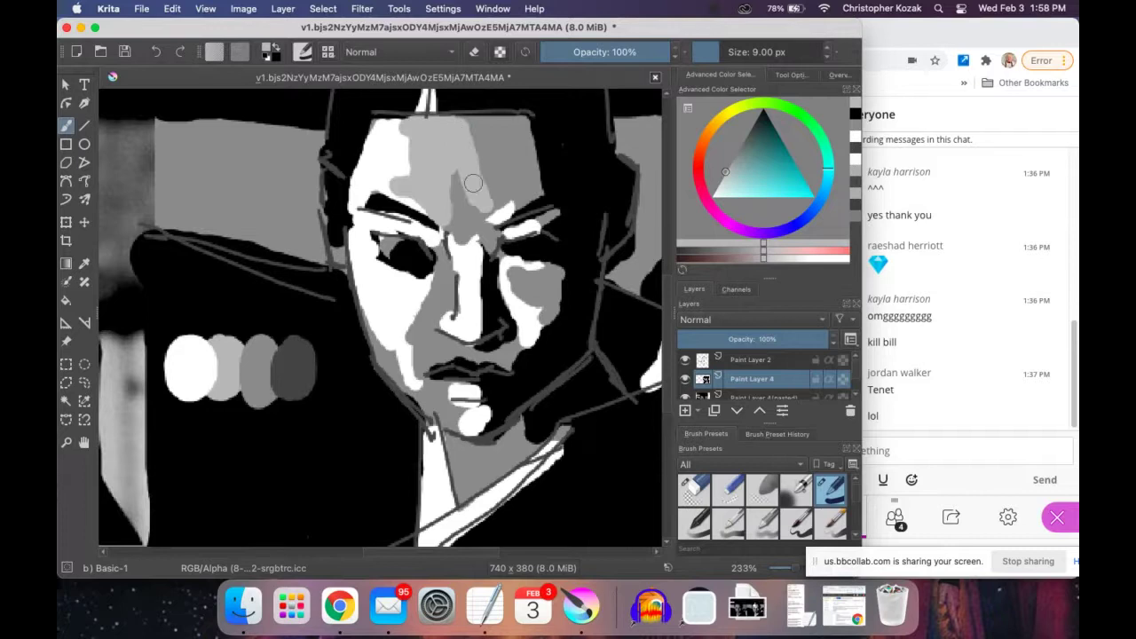
{"action": "key", "text": "super+z"}
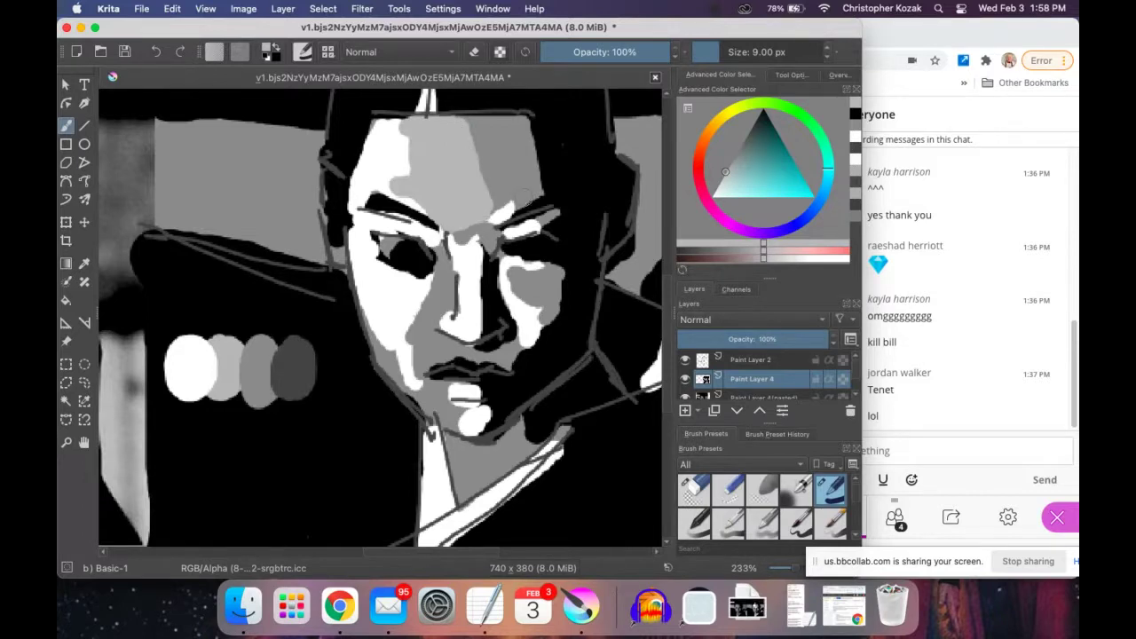
Try outlining the tone beneath the eye and beside the nose on the reference photo in light grey, then undo both strokes.
{"action": "scroll", "coordinate": [438, 199], "scroll_direction": "left", "scroll_amount": 10}
{"action": "left_click_drag", "start_coordinate": [438, 199], "coordinate": [638, 226]}
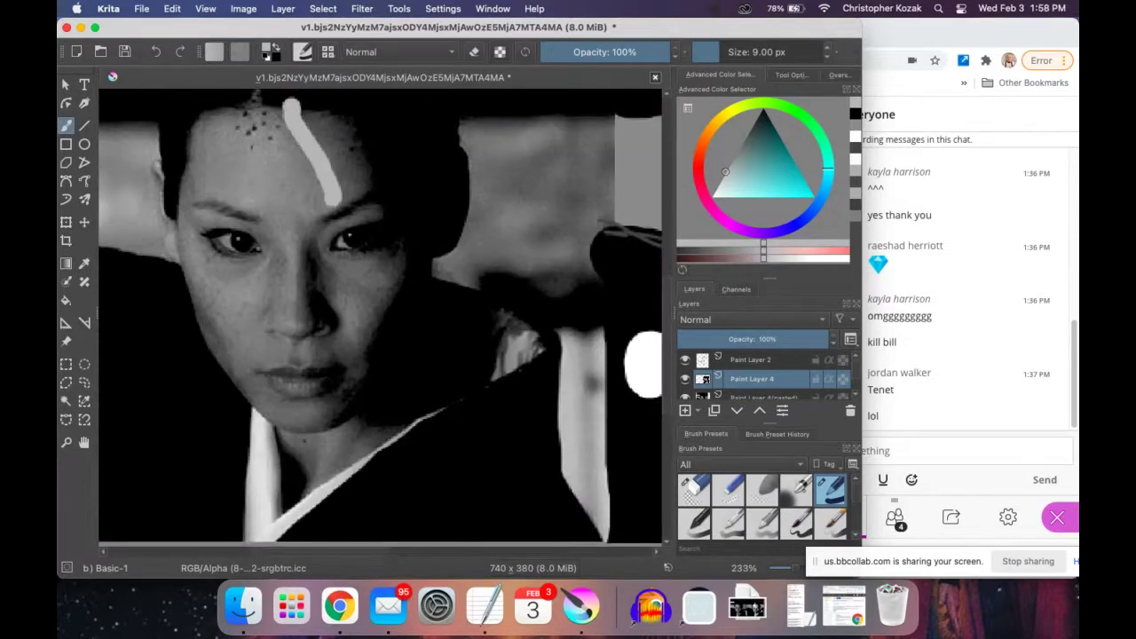
{"action": "mouse_move", "coordinate": [268, 261]}
{"action": "left_mouse_down"}
{"action": "mouse_move", "coordinate": [216, 281]}
{"action": "mouse_move", "coordinate": [190, 241]}
{"action": "left_mouse_up"}
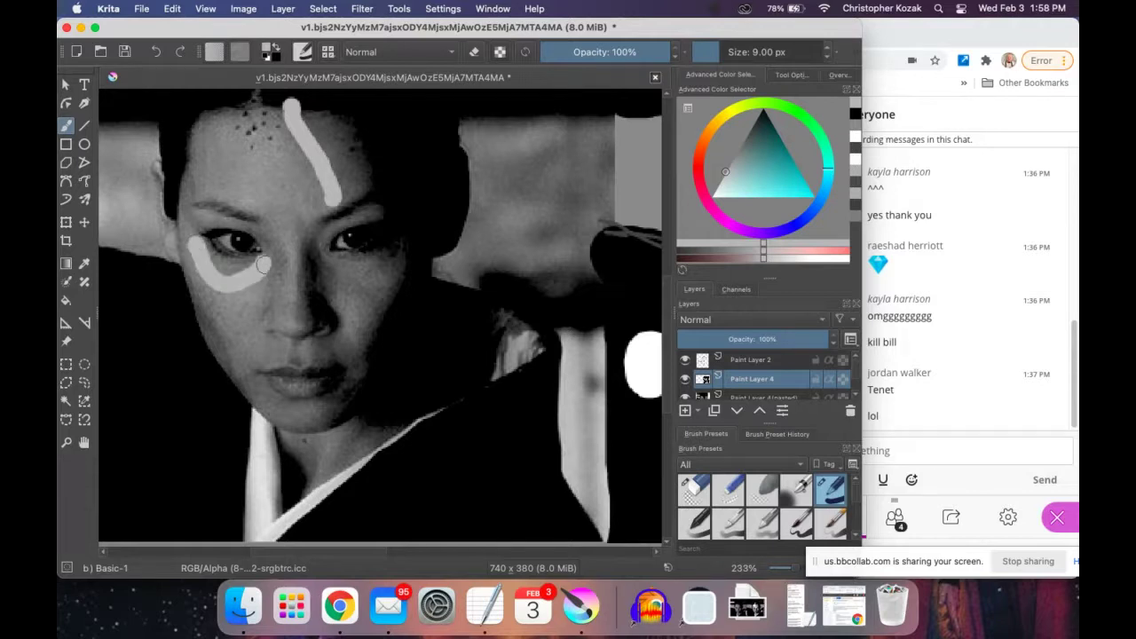
{"action": "mouse_move", "coordinate": [264, 264]}
{"action": "left_mouse_down"}
{"action": "mouse_move", "coordinate": [284, 283]}
{"action": "mouse_move", "coordinate": [282, 239]}
{"action": "mouse_move", "coordinate": [260, 216]}
{"action": "left_mouse_up"}
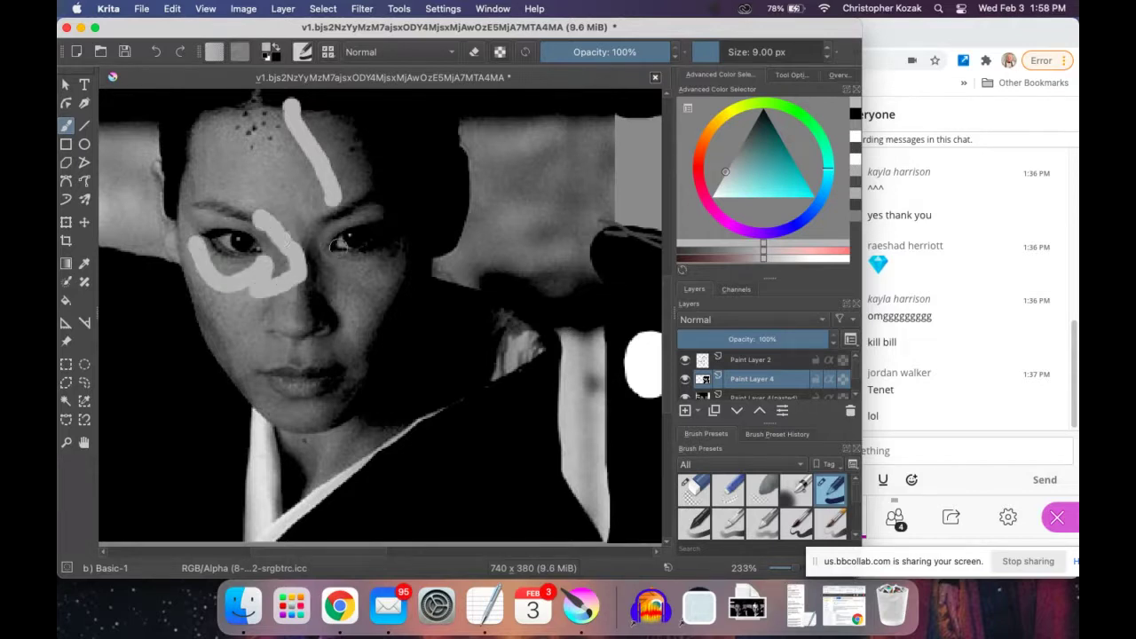
{"action": "key", "text": "super+z"}
{"action": "key", "text": "super+z"}
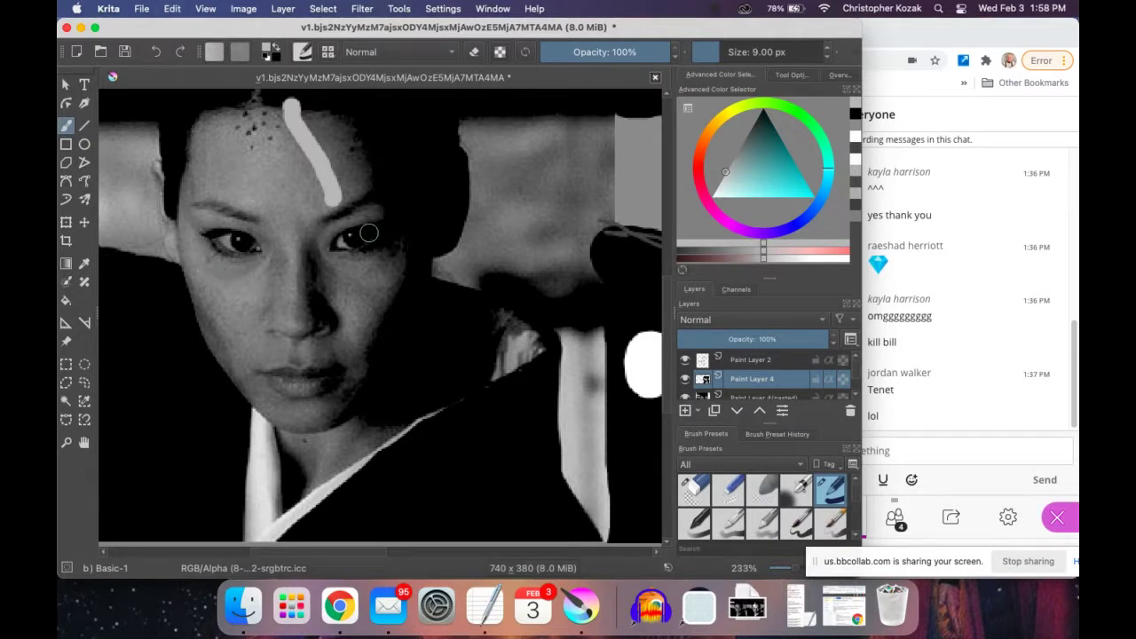
Paint light grey beneath the painted face's eye on the white side and around its inner corner toward the nose.
{"action": "left_click_drag", "start_coordinate": [520, 219], "coordinate": [266, 193]}
{"action": "scroll", "coordinate": [452, 190], "scroll_direction": "right", "scroll_amount": 5}
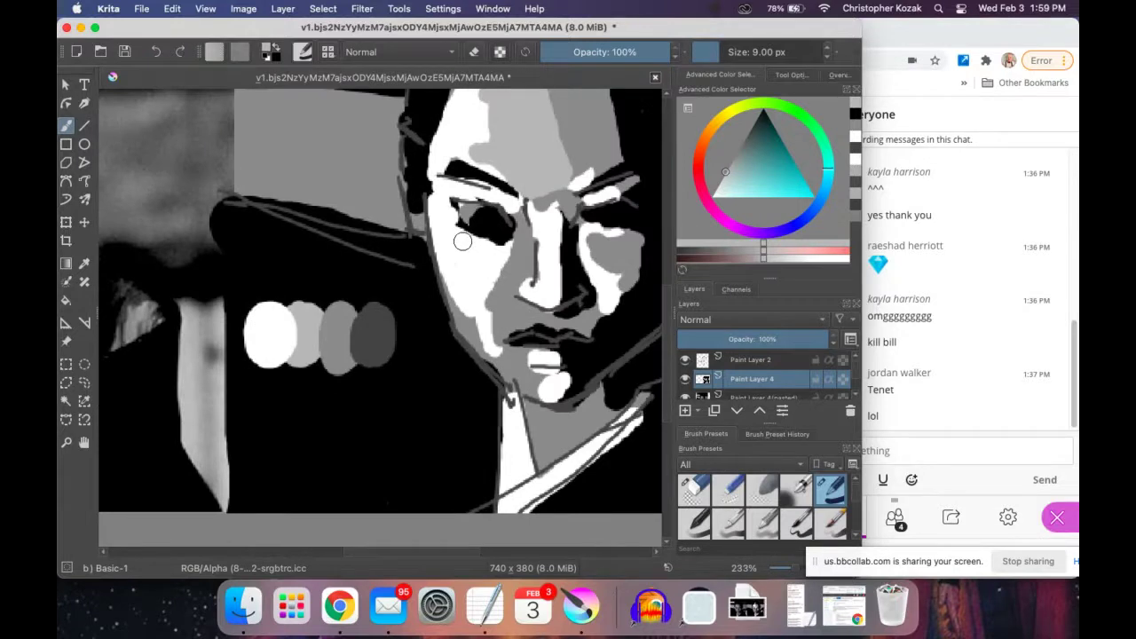
{"action": "mouse_move", "coordinate": [462, 242]}
{"action": "left_mouse_down"}
{"action": "mouse_move", "coordinate": [492, 258]}
{"action": "mouse_move", "coordinate": [484, 250]}
{"action": "mouse_move", "coordinate": [511, 245]}
{"action": "mouse_move", "coordinate": [499, 249]}
{"action": "left_mouse_up"}
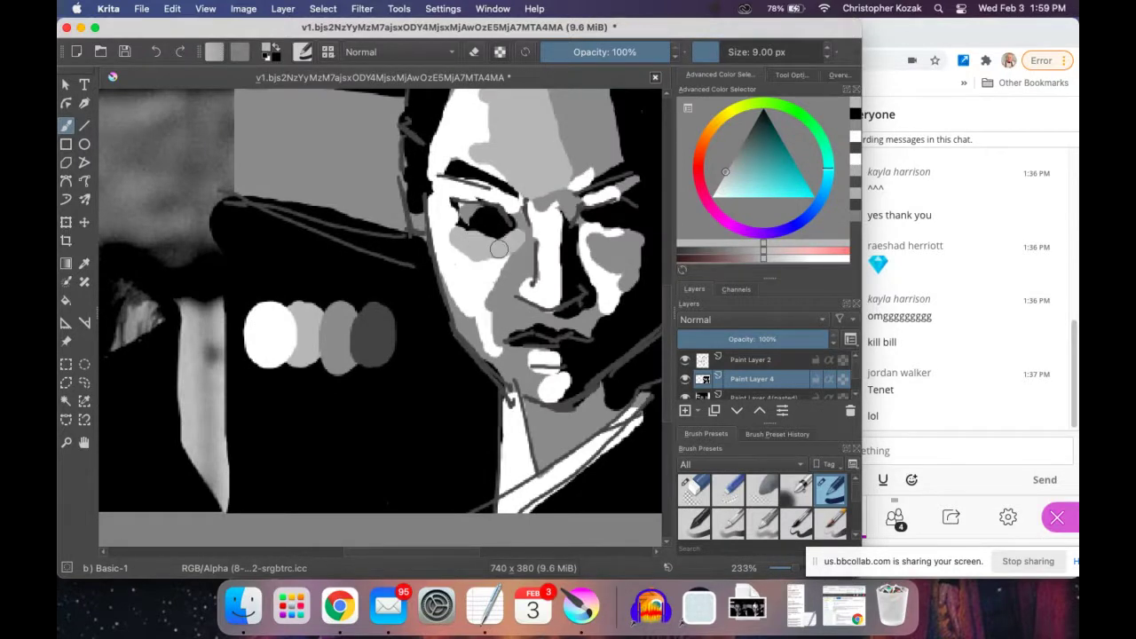
{"action": "left_click", "coordinate": [506, 206]}
{"action": "mouse_move", "coordinate": [506, 206]}
{"action": "left_mouse_down"}
{"action": "mouse_move", "coordinate": [480, 238]}
{"action": "mouse_move", "coordinate": [471, 230]}
{"action": "mouse_move", "coordinate": [502, 246]}
{"action": "left_mouse_up"}
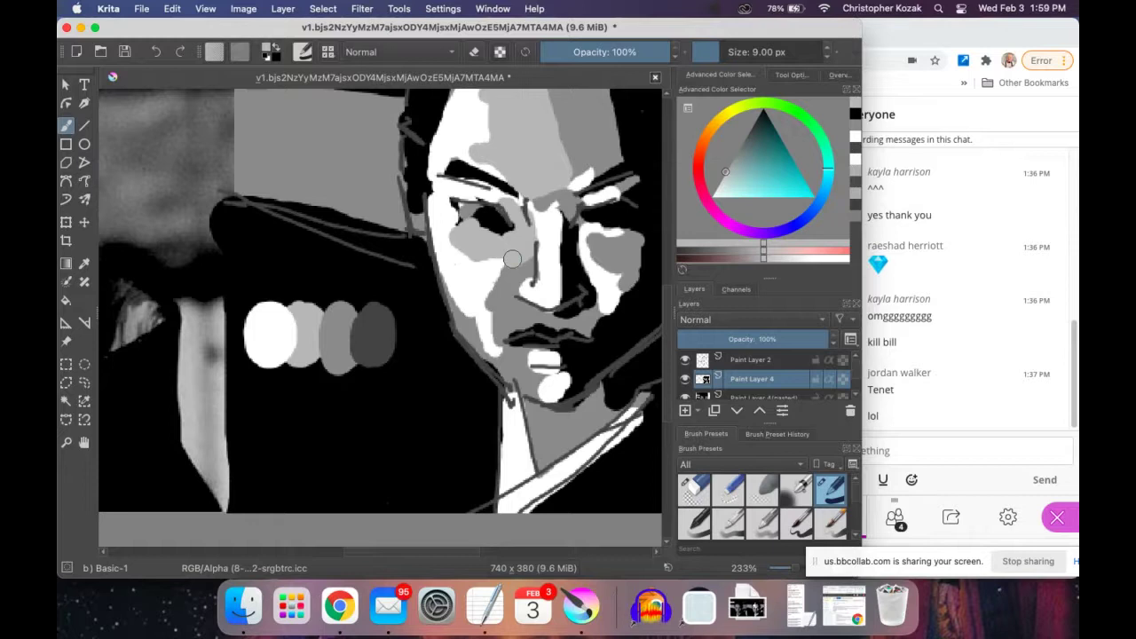
Fill the mid grey cheek area beside the nose with light grey, down toward the nostril.
{"action": "mouse_move", "coordinate": [191, 259]}
{"action": "left_mouse_down"}
{"action": "mouse_move", "coordinate": [542, 258]}
{"action": "mouse_move", "coordinate": [351, 244]}
{"action": "left_mouse_up"}
{"action": "left_click_drag", "start_coordinate": [533, 233], "coordinate": [371, 243]}
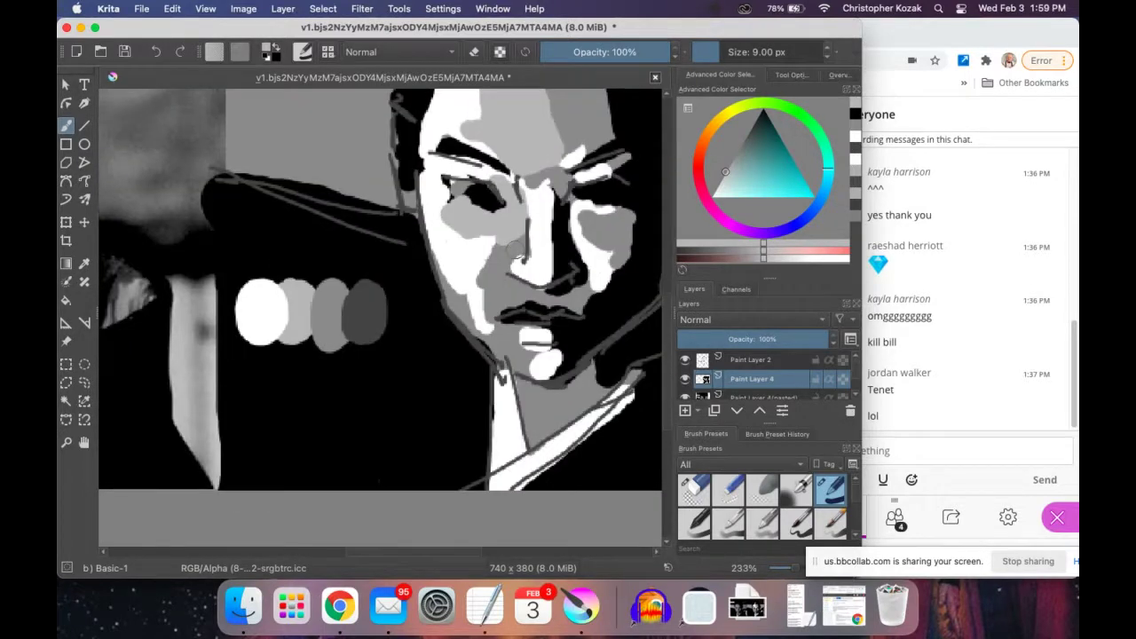
{"action": "left_click_drag", "start_coordinate": [502, 246], "coordinate": [483, 267]}
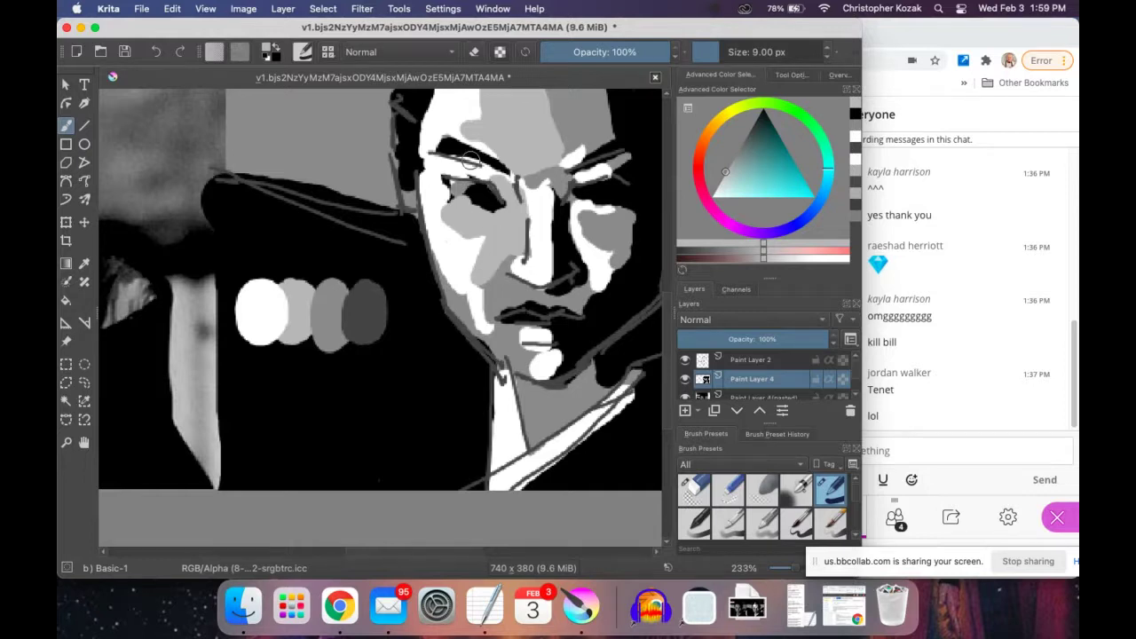
Extend light grey over the forehead above the eyebrow and refine the brow's upper edge with a 3 px brush.
{"action": "left_click_drag", "start_coordinate": [488, 133], "coordinate": [459, 220]}
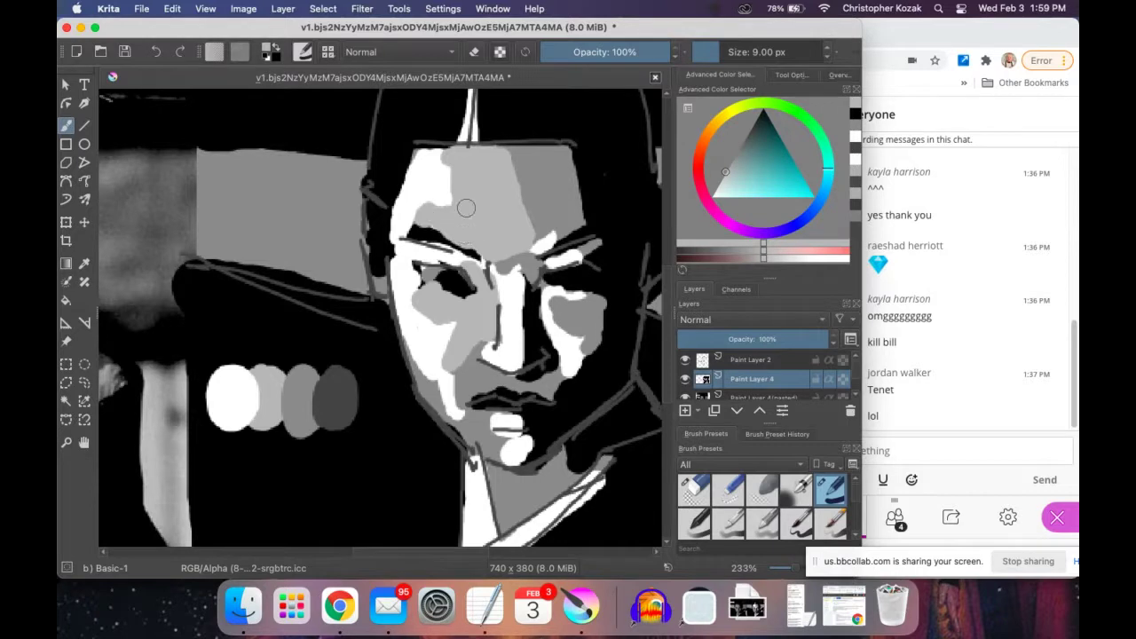
{"action": "key", "text": "bracketleft"}
{"action": "key", "text": "bracketleft"}
{"action": "key", "text": "bracketleft"}
{"action": "key", "text": "bracketleft"}
{"action": "key", "text": "bracketleft"}
{"action": "key", "text": "bracketleft"}
{"action": "left_click_drag", "start_coordinate": [418, 222], "coordinate": [402, 234]}
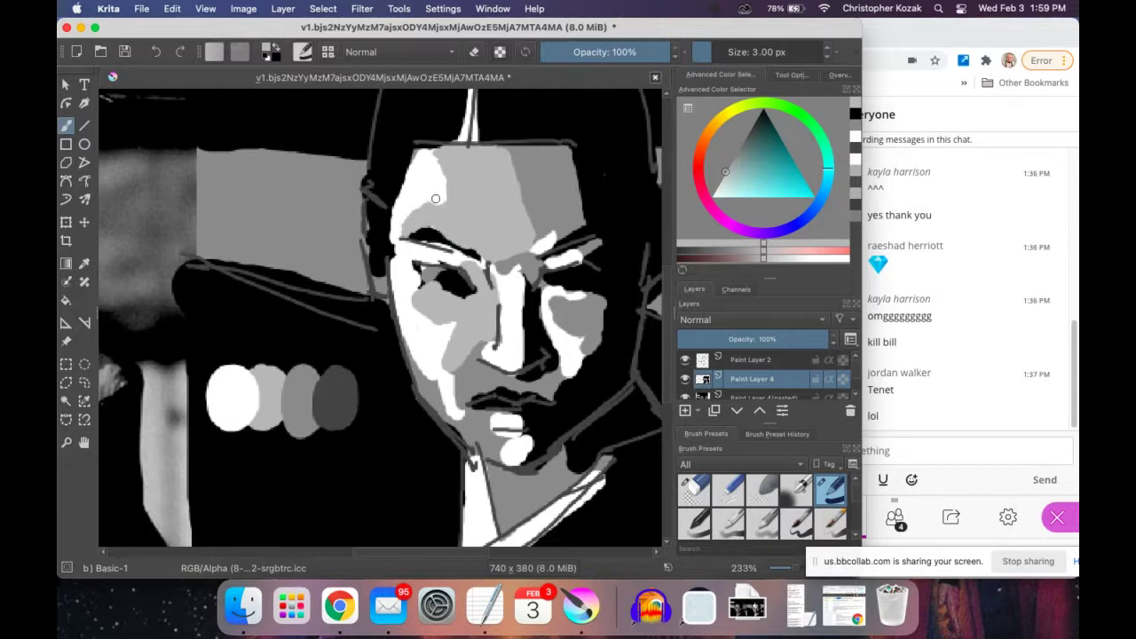
Reshape the border between the forehead's white and light grey areas, enlarging the brush to 7 px.
{"action": "left_click_drag", "start_coordinate": [424, 164], "coordinate": [448, 202]}
{"action": "key", "text": "bracketright"}
{"action": "left_click_drag", "start_coordinate": [453, 171], "coordinate": [414, 223]}
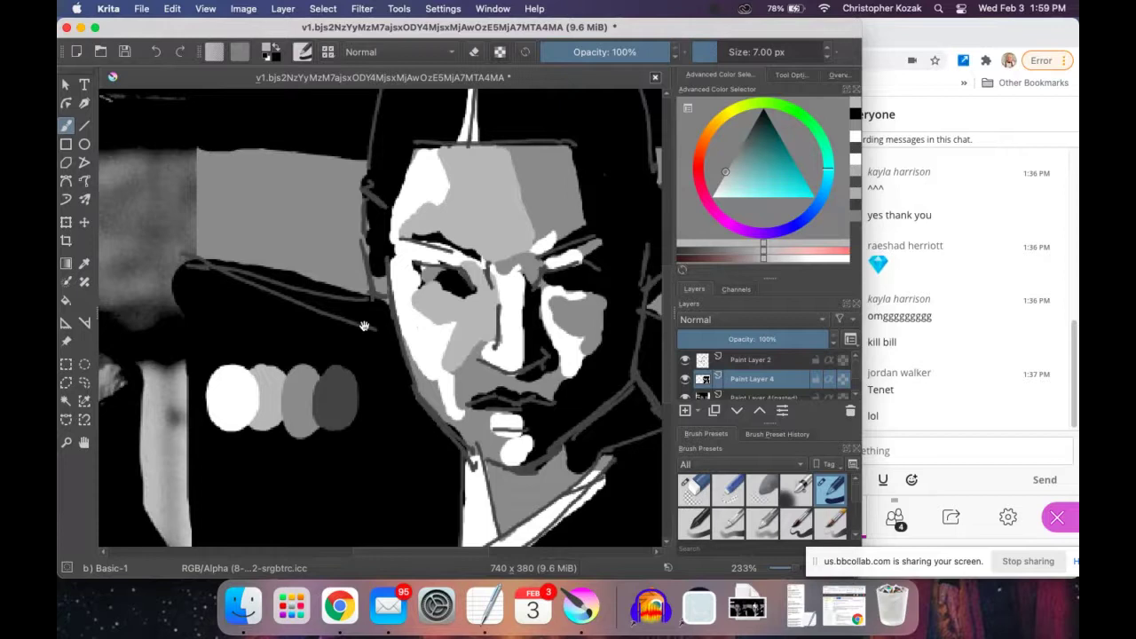
Paint light grey patches between the nose and the upper lip with the 7 px brush.
{"action": "mouse_move", "coordinate": [364, 326]}
{"action": "left_mouse_down"}
{"action": "mouse_move", "coordinate": [512, 284]}
{"action": "mouse_move", "coordinate": [103, 241]}
{"action": "left_mouse_up"}
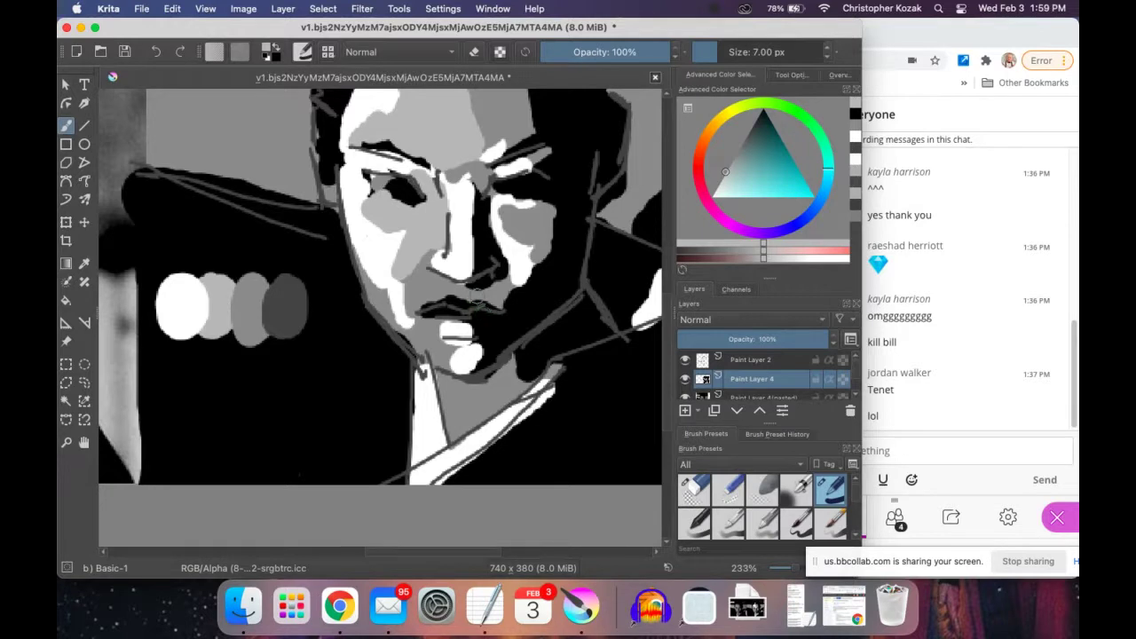
{"action": "left_click", "coordinate": [477, 295]}
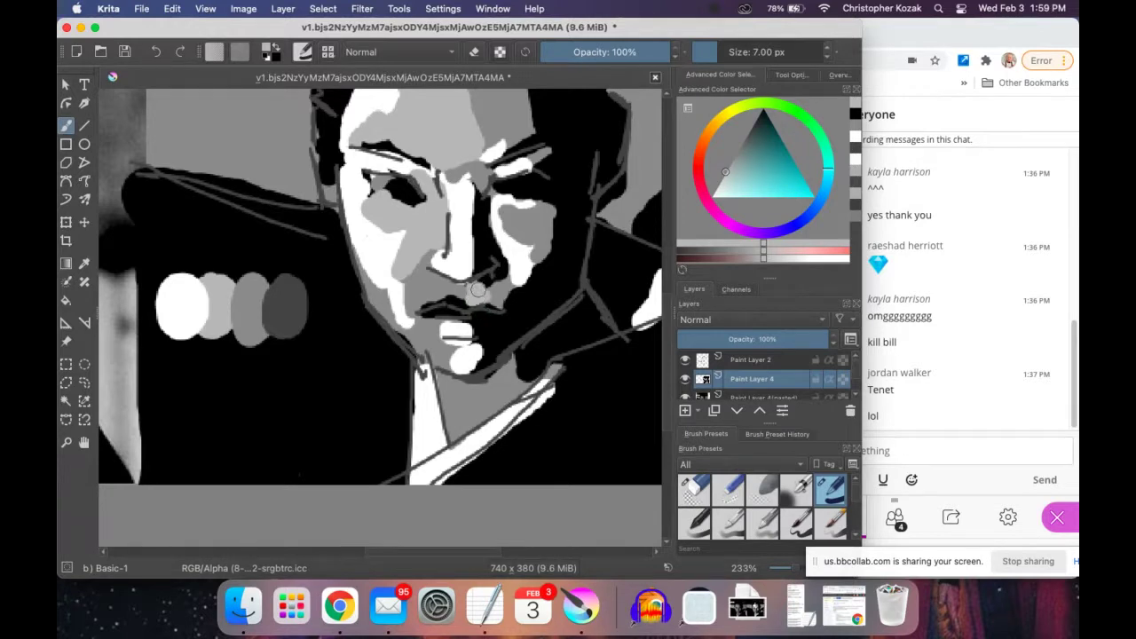
{"action": "left_click", "coordinate": [446, 299]}
{"action": "left_click", "coordinate": [442, 297]}
{"action": "left_click", "coordinate": [436, 298]}
{"action": "left_click", "coordinate": [450, 291]}
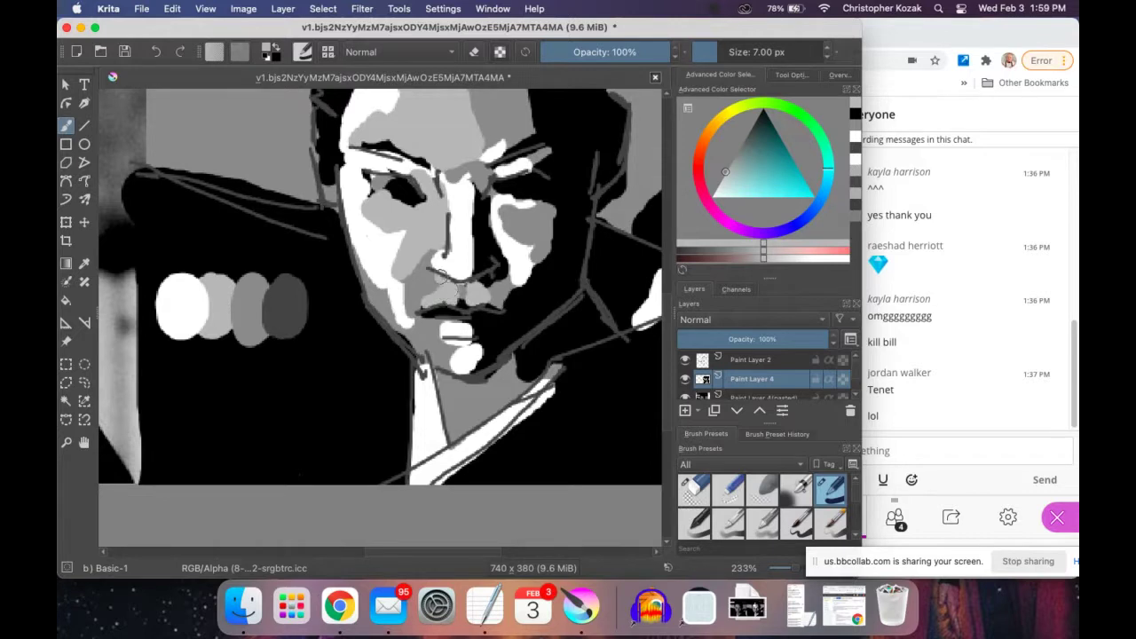
{"action": "left_click_drag", "start_coordinate": [441, 276], "coordinate": [440, 286]}
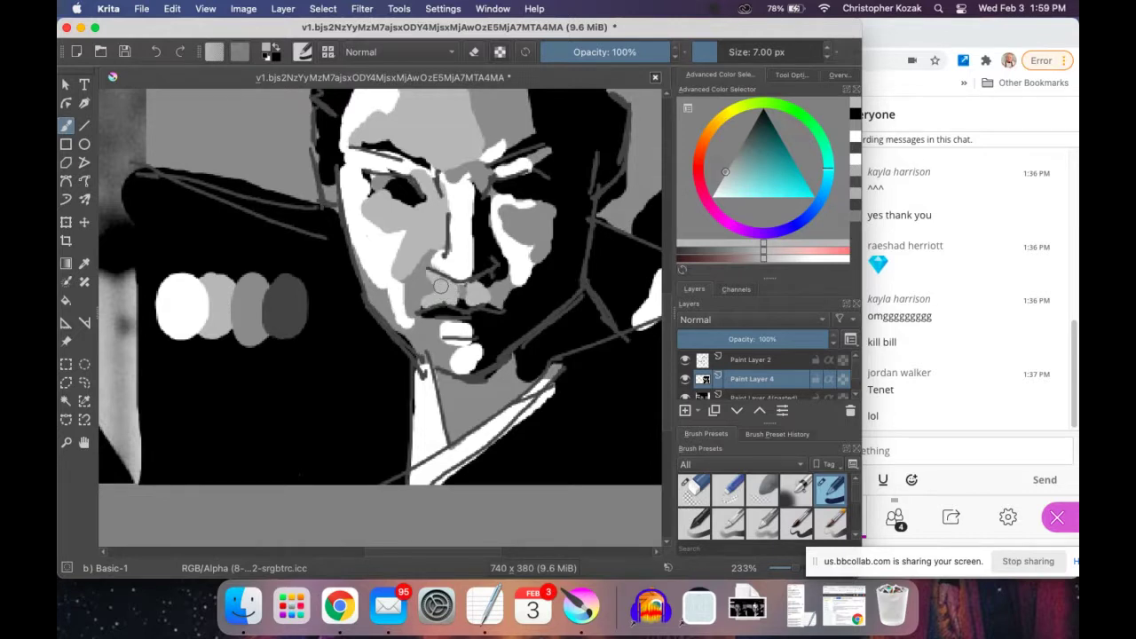
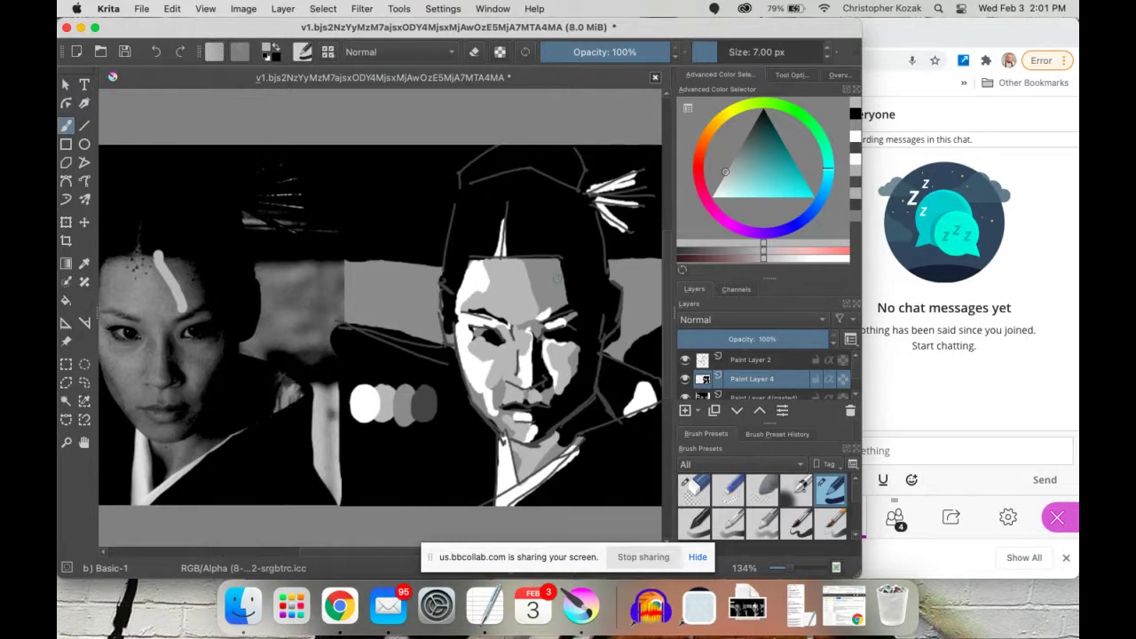
Sample the dark grey from the swatch row and paint it down the forehead's shadowed outer edge with the 7 px brush.
{"action": "key", "text": "p"}
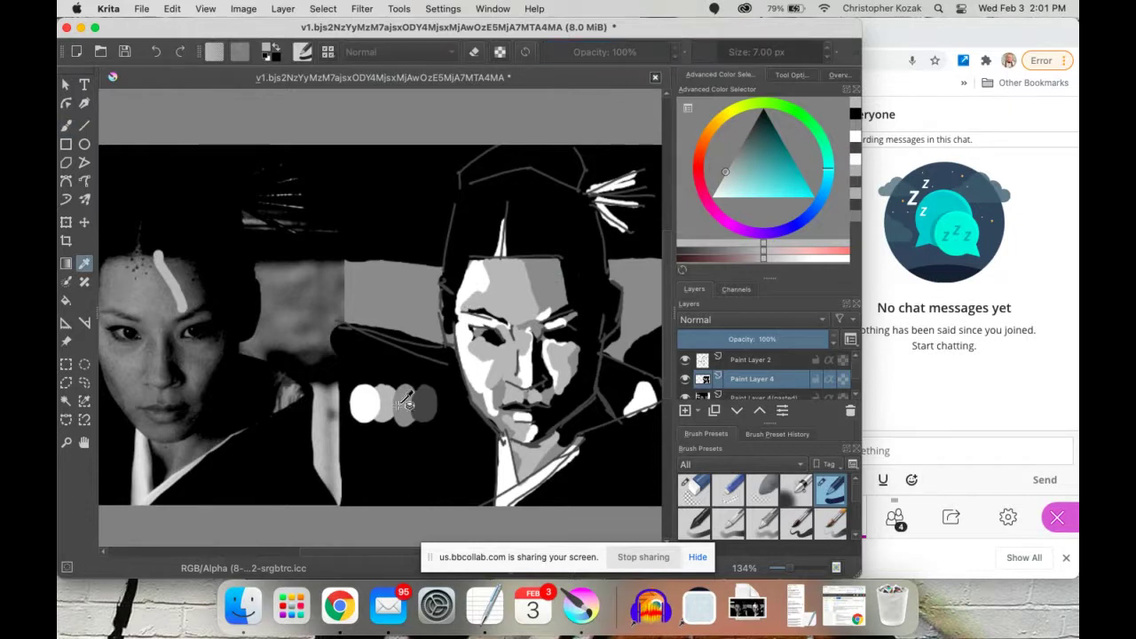
{"action": "left_click", "coordinate": [408, 396]}
{"action": "key", "text": "b"}
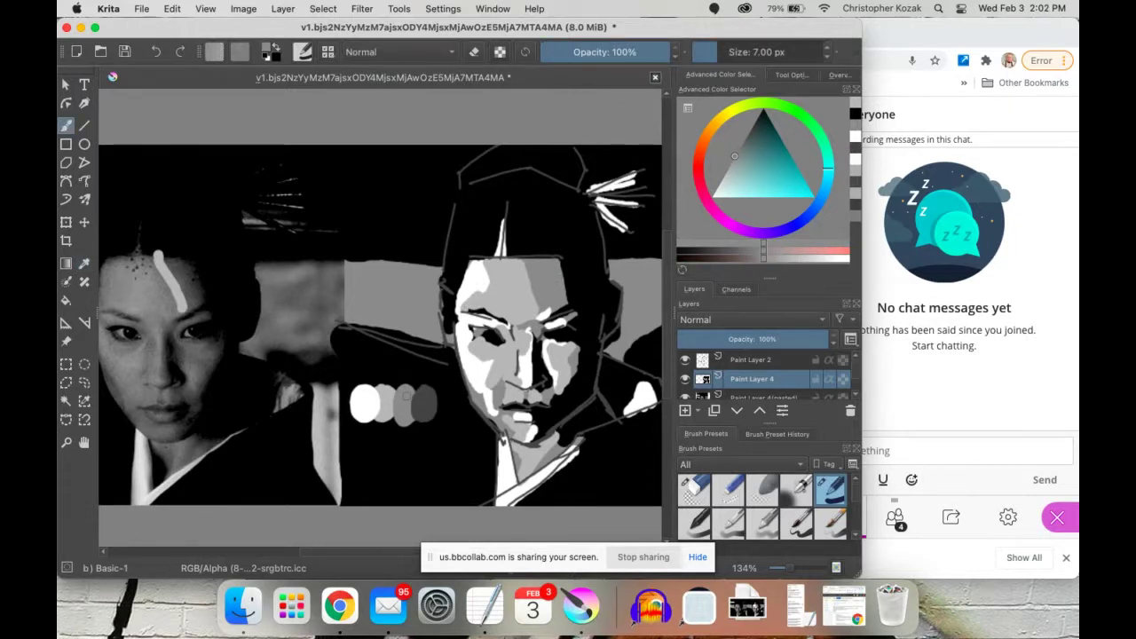
{"action": "key", "text": "p"}
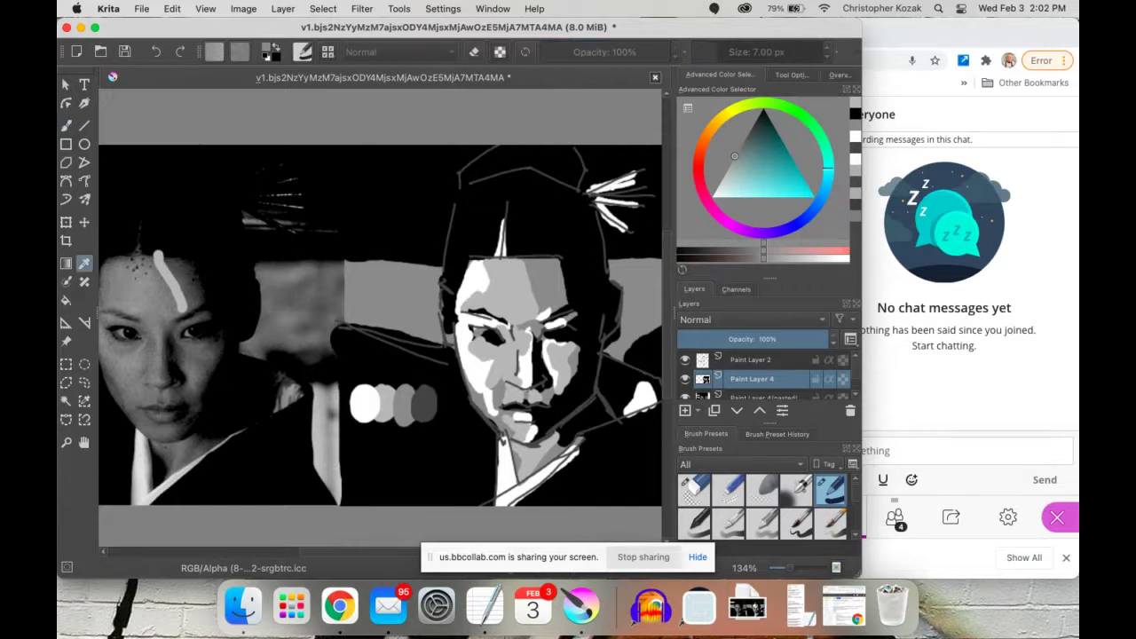
{"action": "key", "text": "b"}
{"action": "key", "text": "p"}
{"action": "left_click", "coordinate": [425, 400]}
{"action": "key", "text": "b"}
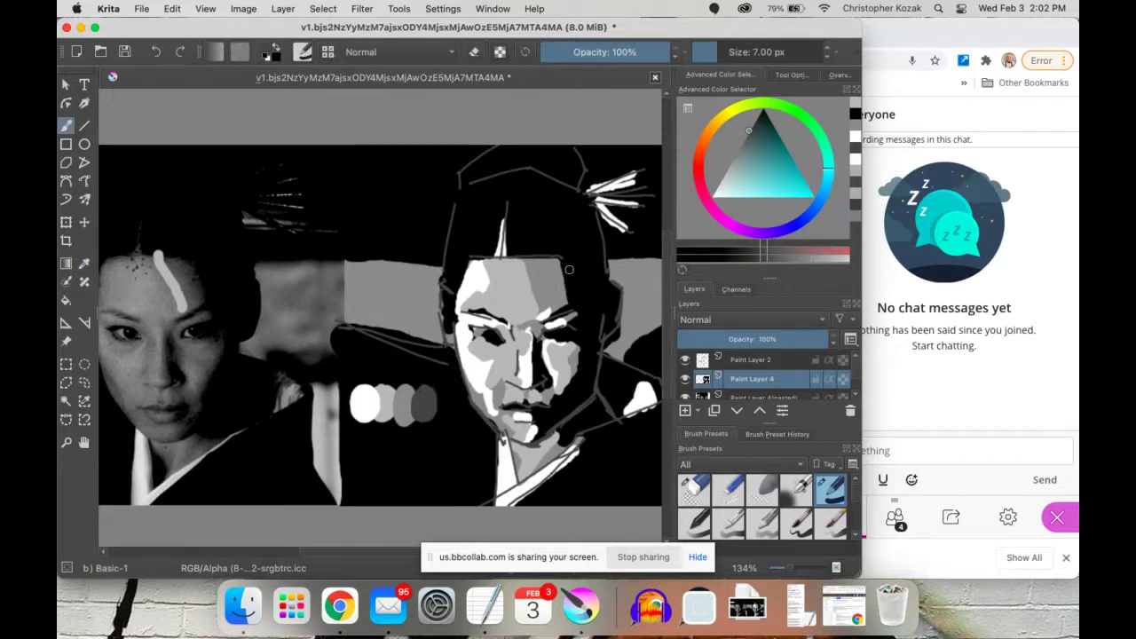
{"action": "mouse_move", "coordinate": [569, 269]}
{"action": "left_mouse_down"}
{"action": "mouse_move", "coordinate": [568, 307]}
{"action": "mouse_move", "coordinate": [572, 282]}
{"action": "mouse_move", "coordinate": [569, 291]}
{"action": "left_mouse_up"}
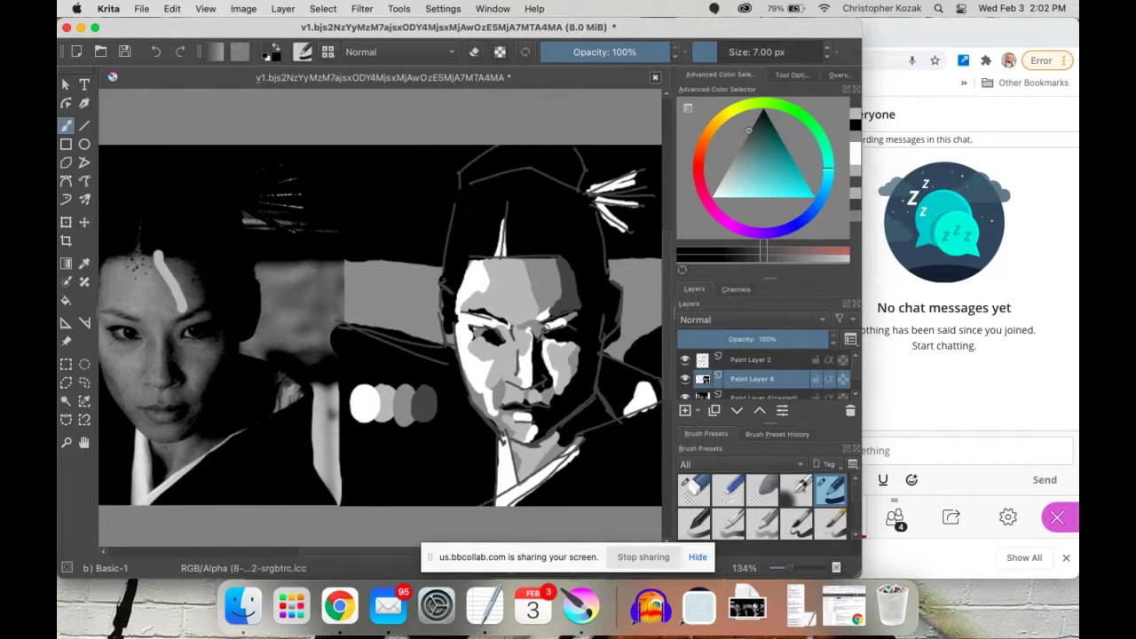
Paint dark grey down the temple and outer cheek with a 10 px brush, and shade around the shadowed eye at 4 px.
{"action": "key", "text": "bracketright"}
{"action": "key", "text": "bracketright"}
{"action": "key", "text": "bracketright"}
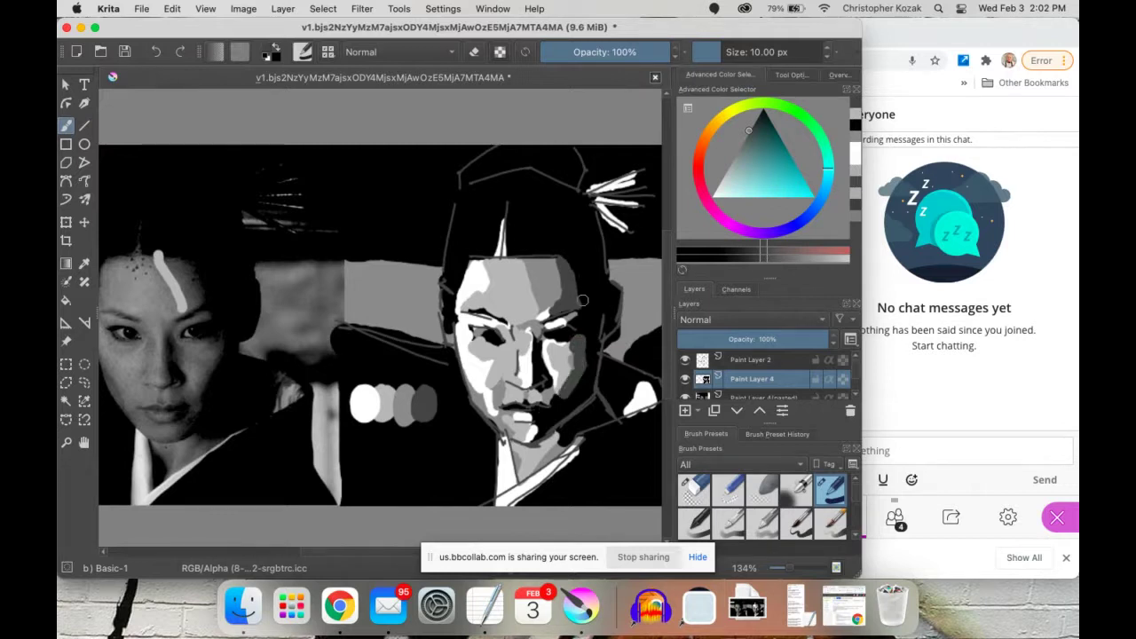
{"action": "key", "text": "bracketleft"}
{"action": "key", "text": "bracketleft"}
{"action": "key", "text": "bracketleft"}
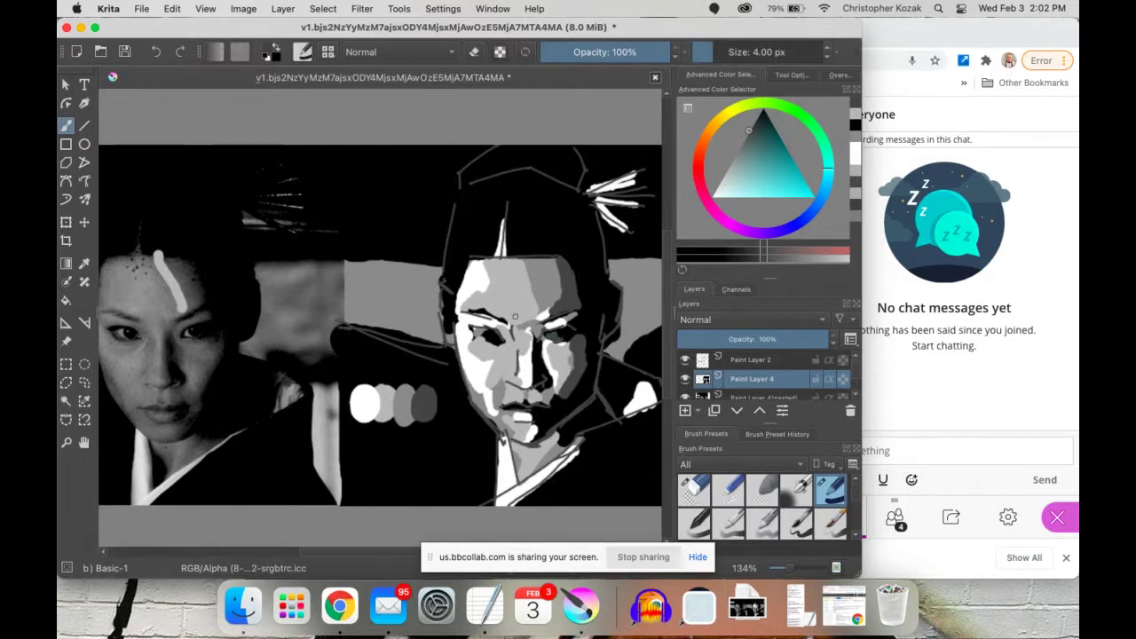
Paint dark grey beside the white hair parting and across the top of the hair with a 7 px brush.
{"action": "key", "text": "bracketright"}
{"action": "key", "text": "bracketright"}
{"action": "key", "text": "bracketright"}
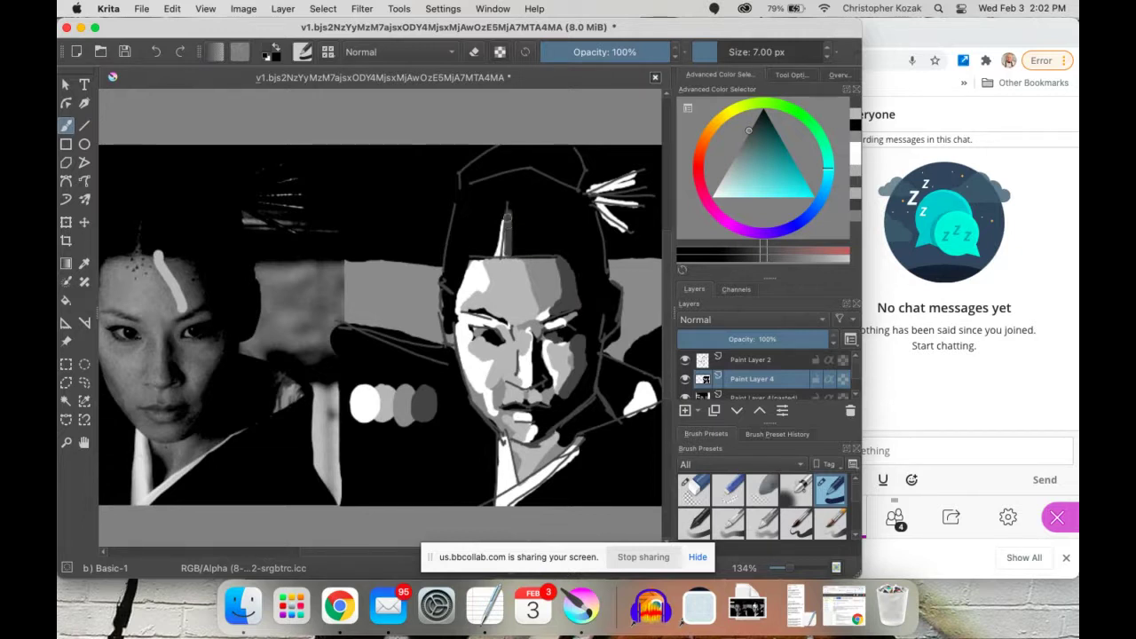
{"action": "left_click_drag", "start_coordinate": [502, 211], "coordinate": [507, 258]}
{"action": "mouse_move", "coordinate": [443, 222]}
{"action": "left_mouse_down"}
{"action": "mouse_move", "coordinate": [529, 255]}
{"action": "mouse_move", "coordinate": [515, 265]}
{"action": "left_mouse_up"}
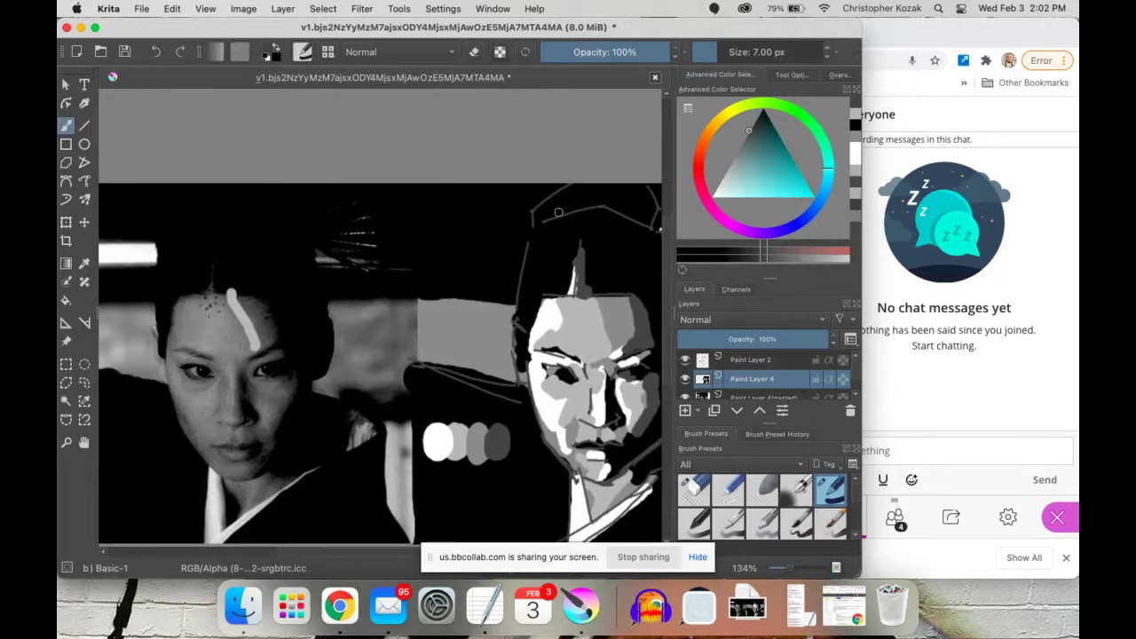
{"action": "left_click_drag", "start_coordinate": [537, 221], "coordinate": [578, 207]}
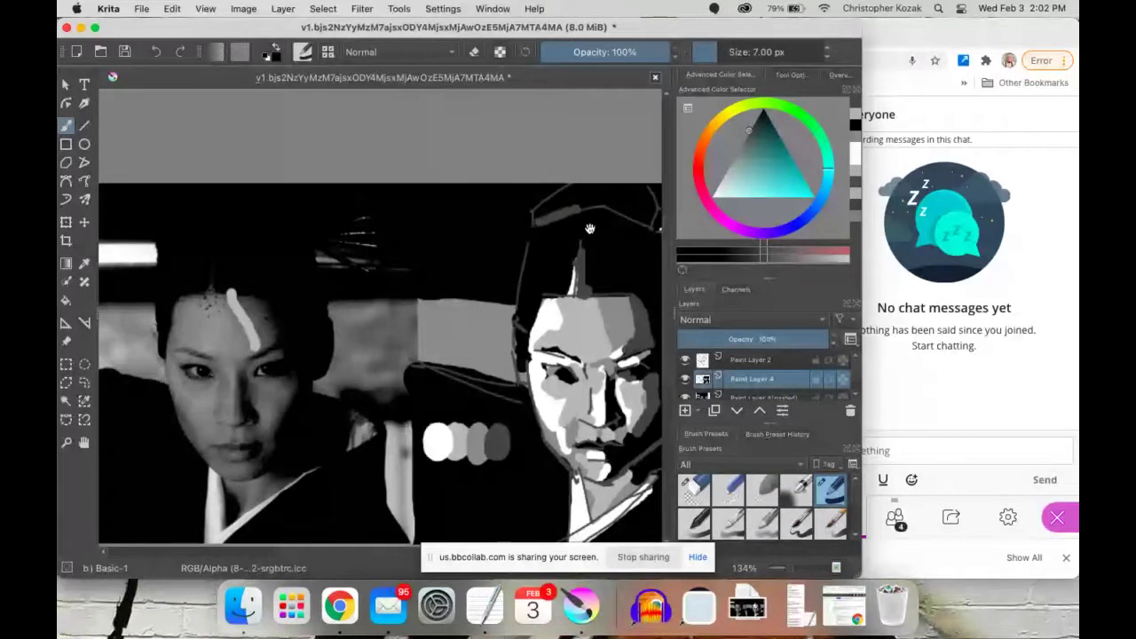
Fill the ear beside the lit cheek with dark grey and dab the same tone into the lit-side eye.
{"action": "scroll", "coordinate": [582, 222], "scroll_direction": "right", "scroll_amount": 5}
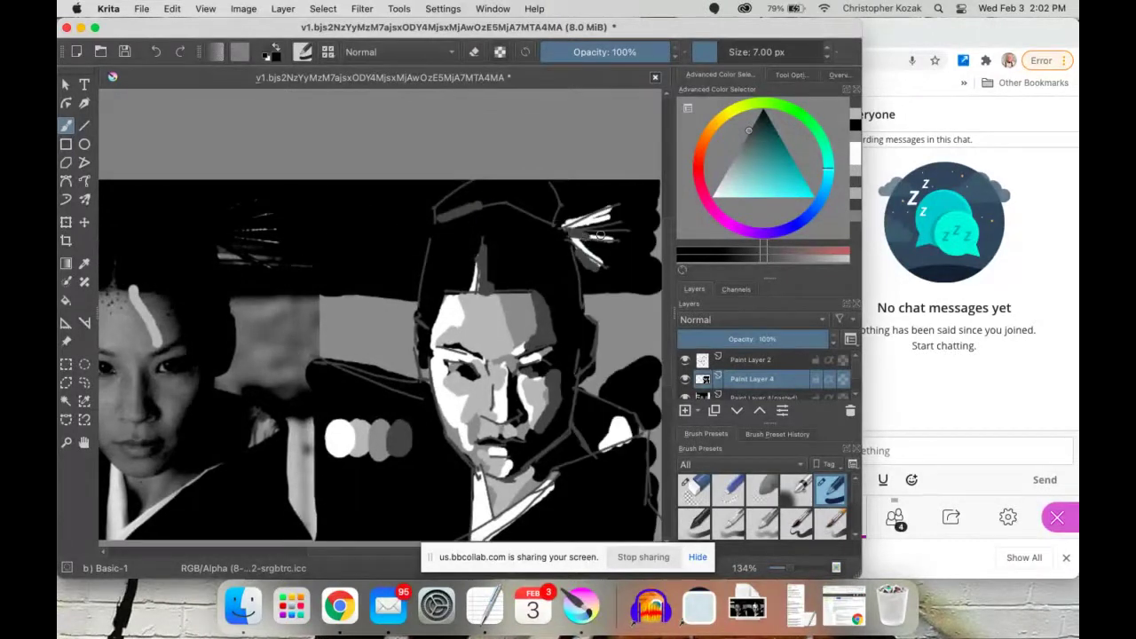
{"action": "scroll", "coordinate": [577, 238], "scroll_direction": "left", "scroll_amount": 4}
{"action": "scroll", "coordinate": [577, 237], "scroll_direction": "down", "scroll_amount": 3}
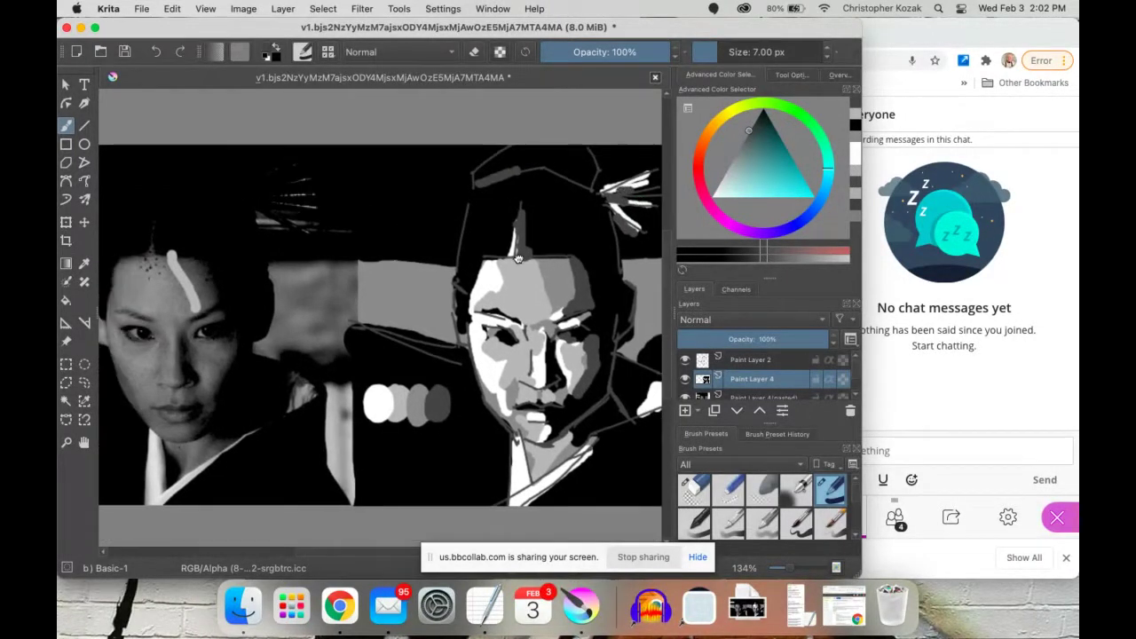
{"action": "scroll", "coordinate": [558, 242], "scroll_direction": "left", "scroll_amount": 1}
{"action": "scroll", "coordinate": [557, 242], "scroll_direction": "down", "scroll_amount": 1}
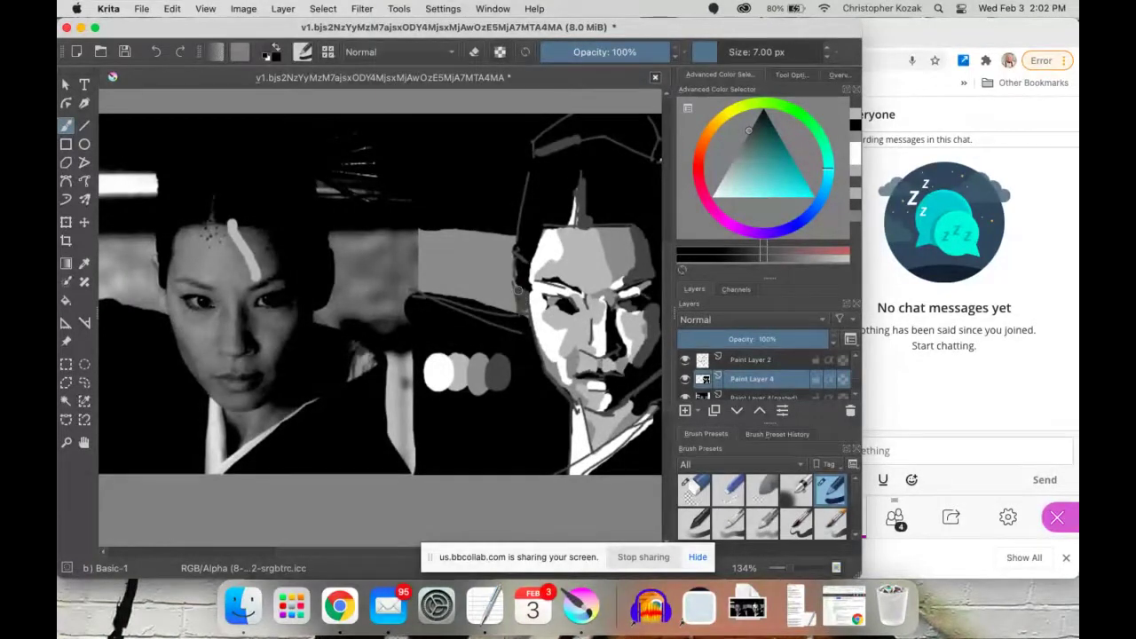
{"action": "scroll", "coordinate": [533, 257], "scroll_direction": "down", "scroll_amount": 1}
{"action": "scroll", "coordinate": [533, 257], "scroll_direction": "right", "scroll_amount": 1}
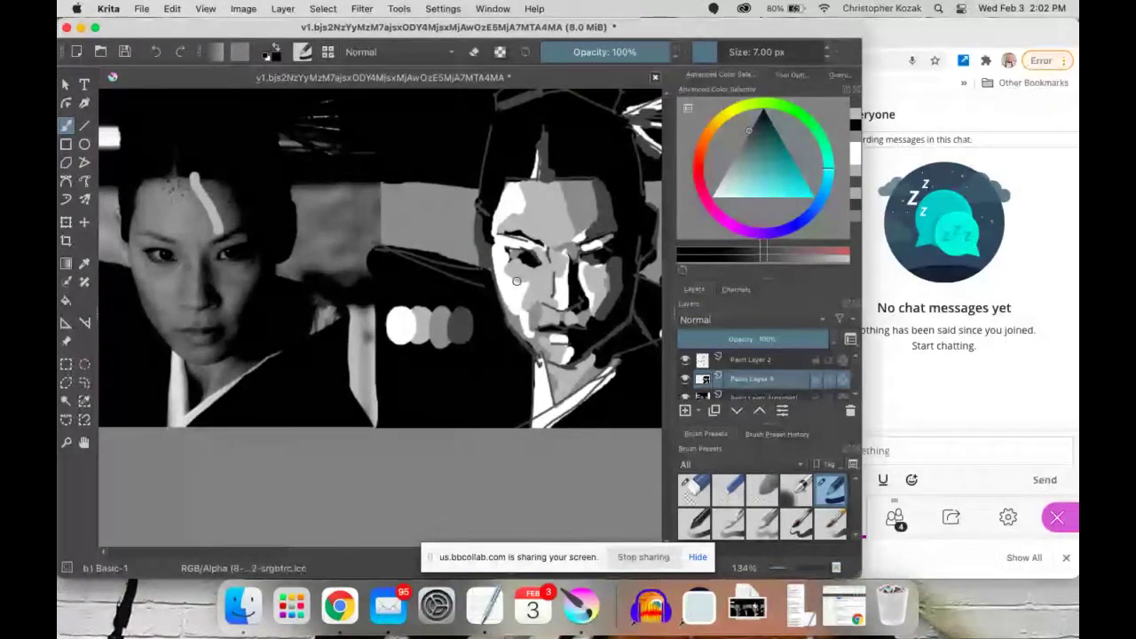
{"action": "left_click", "coordinate": [521, 259]}
{"action": "left_click", "coordinate": [527, 262]}
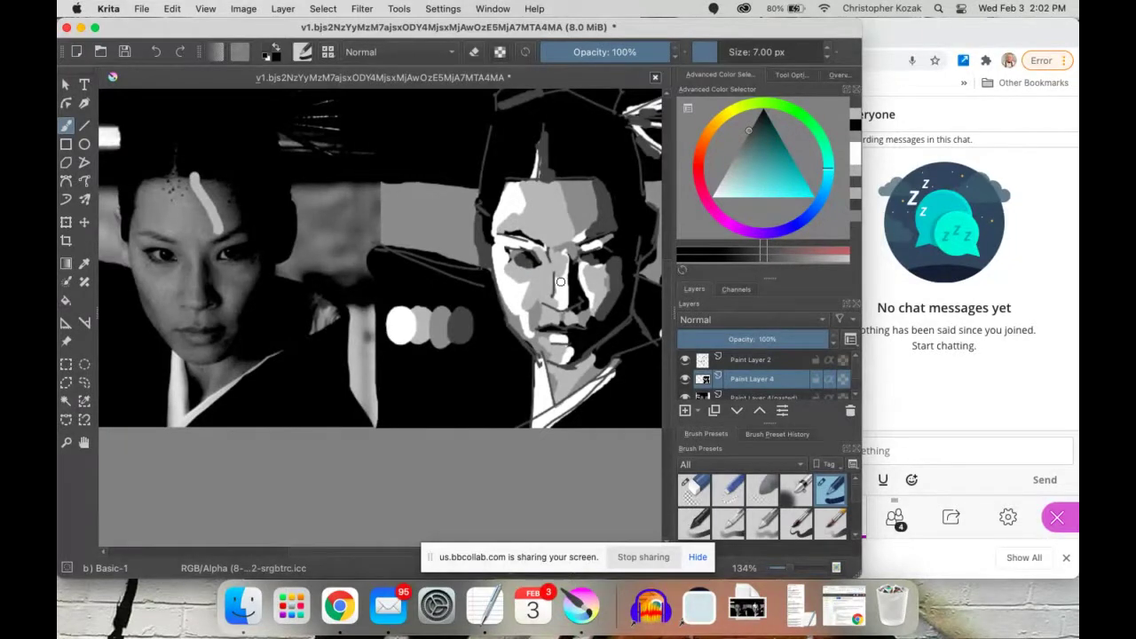
Extend dark grey around the mouth corner and jaw, under the chin and onto the shadowed side of the neck.
{"action": "scroll", "coordinate": [573, 282], "scroll_direction": "down", "scroll_amount": 1}
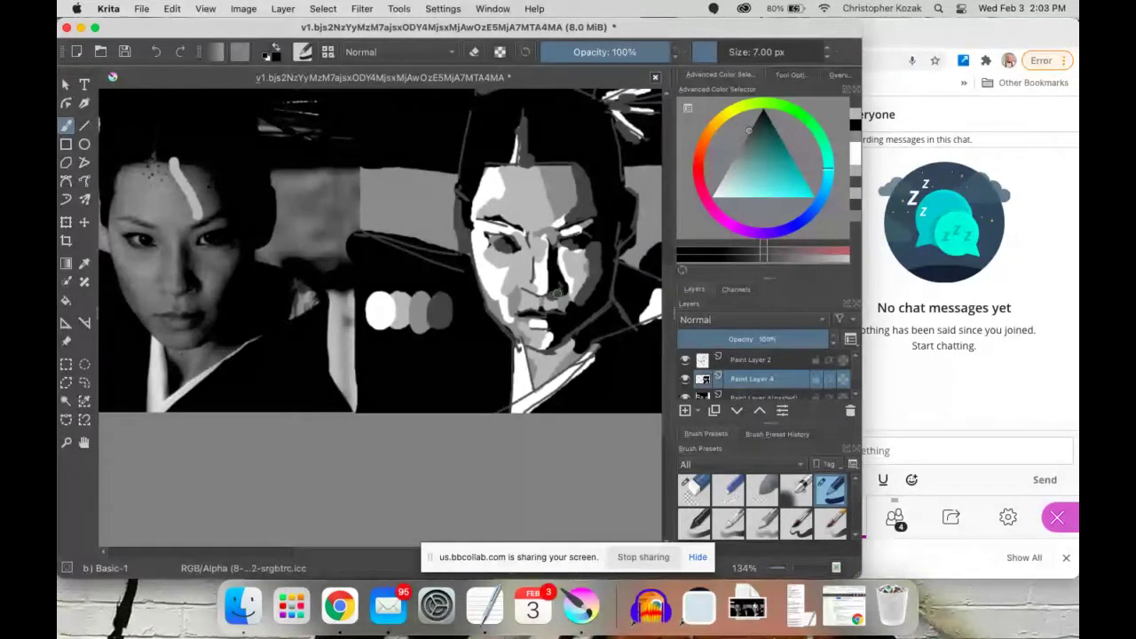
{"action": "left_click", "coordinate": [569, 308]}
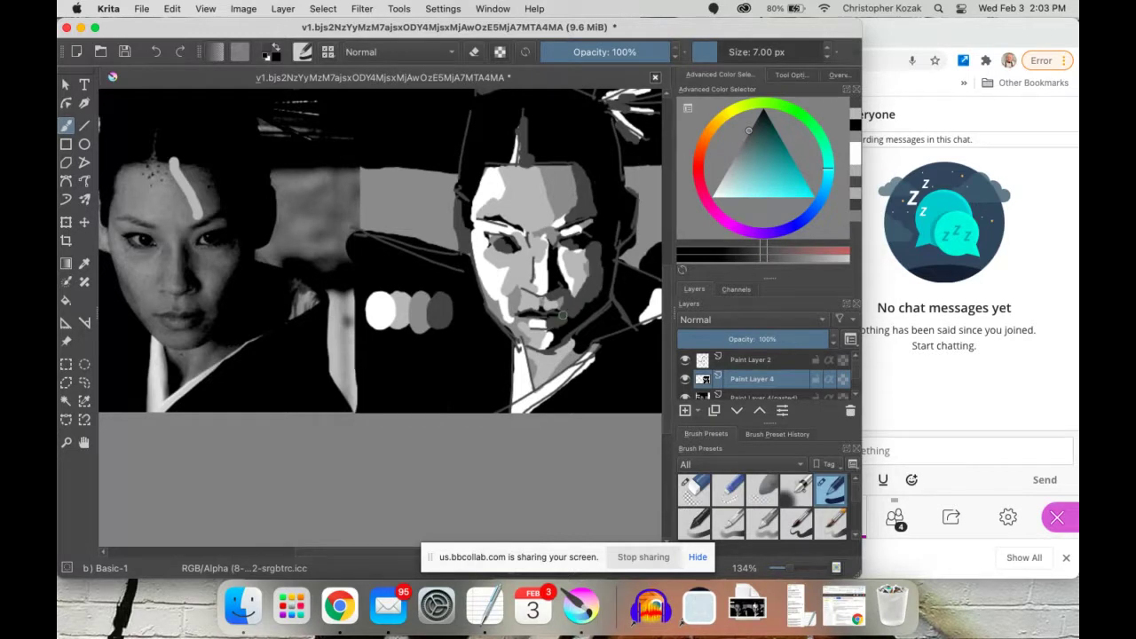
{"action": "mouse_move", "coordinate": [594, 328]}
{"action": "left_mouse_down"}
{"action": "mouse_move", "coordinate": [565, 310]}
{"action": "mouse_move", "coordinate": [455, 321]}
{"action": "left_mouse_up"}
{"action": "key", "text": "super+z"}
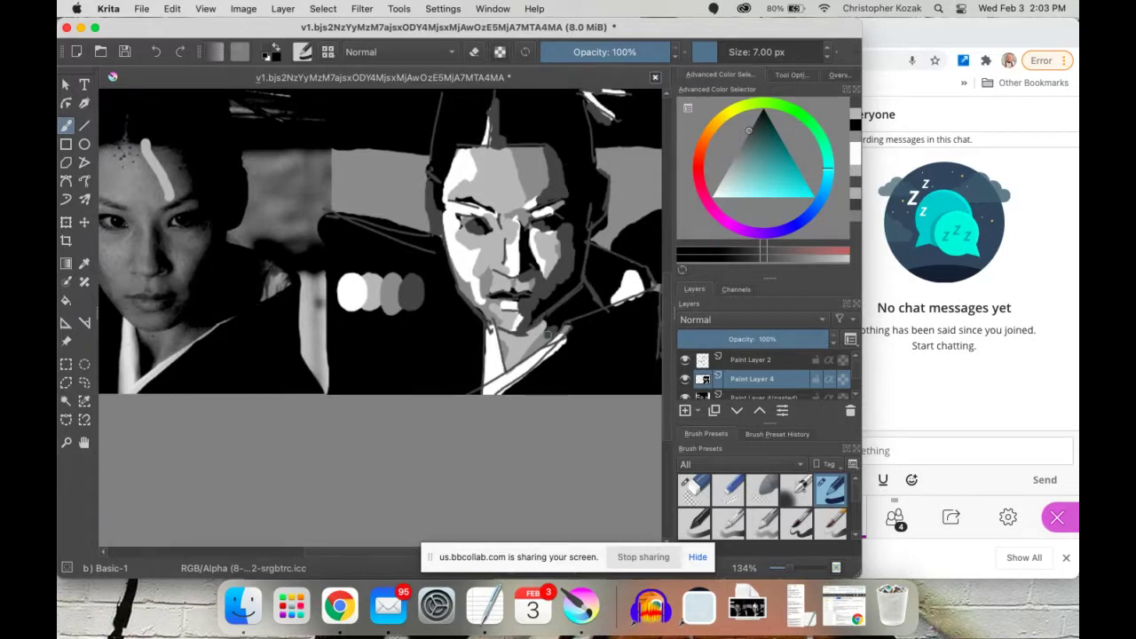
{"action": "mouse_move", "coordinate": [548, 334]}
{"action": "left_mouse_down"}
{"action": "mouse_move", "coordinate": [545, 318]}
{"action": "mouse_move", "coordinate": [568, 321]}
{"action": "left_mouse_up"}
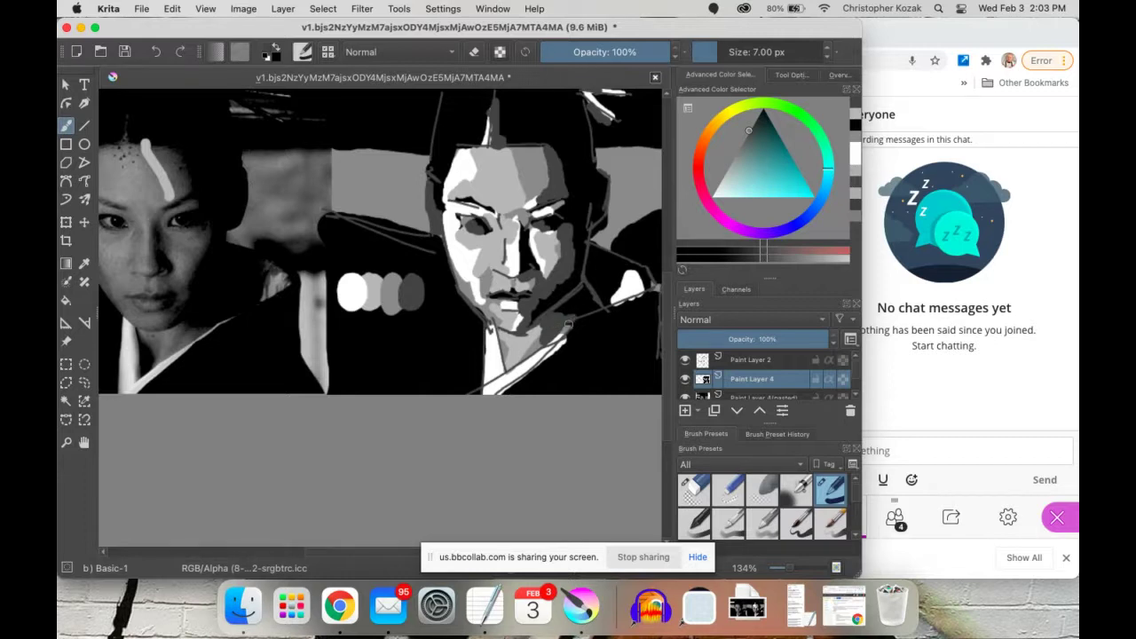
Break up the white patch on the shoulder with dark grey and sampled mid grey strokes.
{"action": "scroll", "coordinate": [535, 315], "scroll_direction": "right", "scroll_amount": 4}
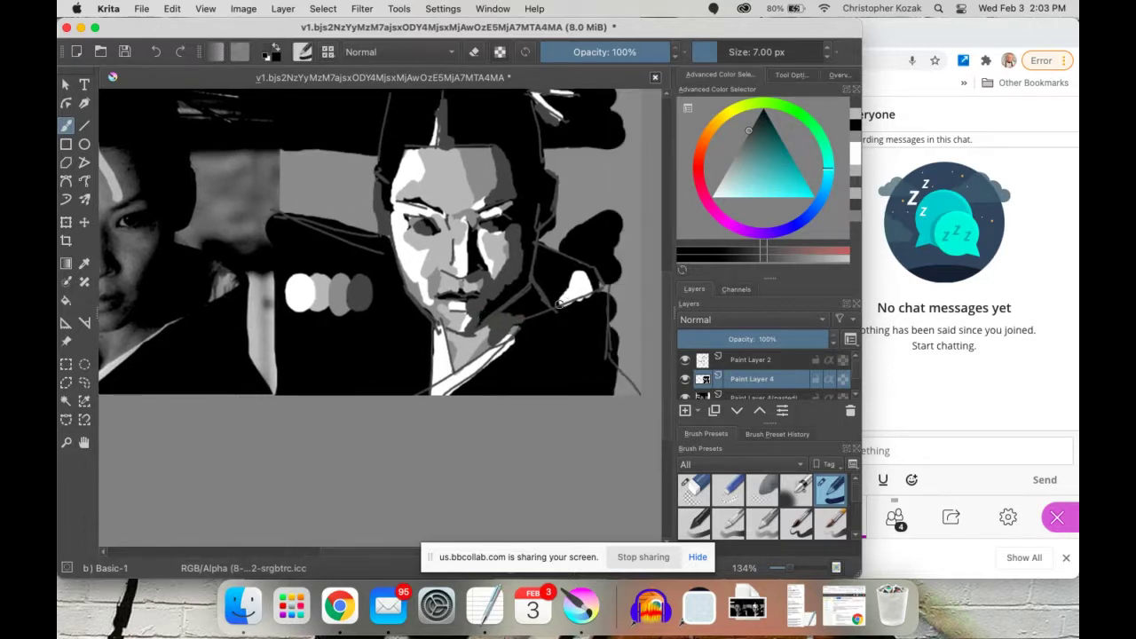
{"action": "left_click_drag", "start_coordinate": [561, 300], "coordinate": [576, 277]}
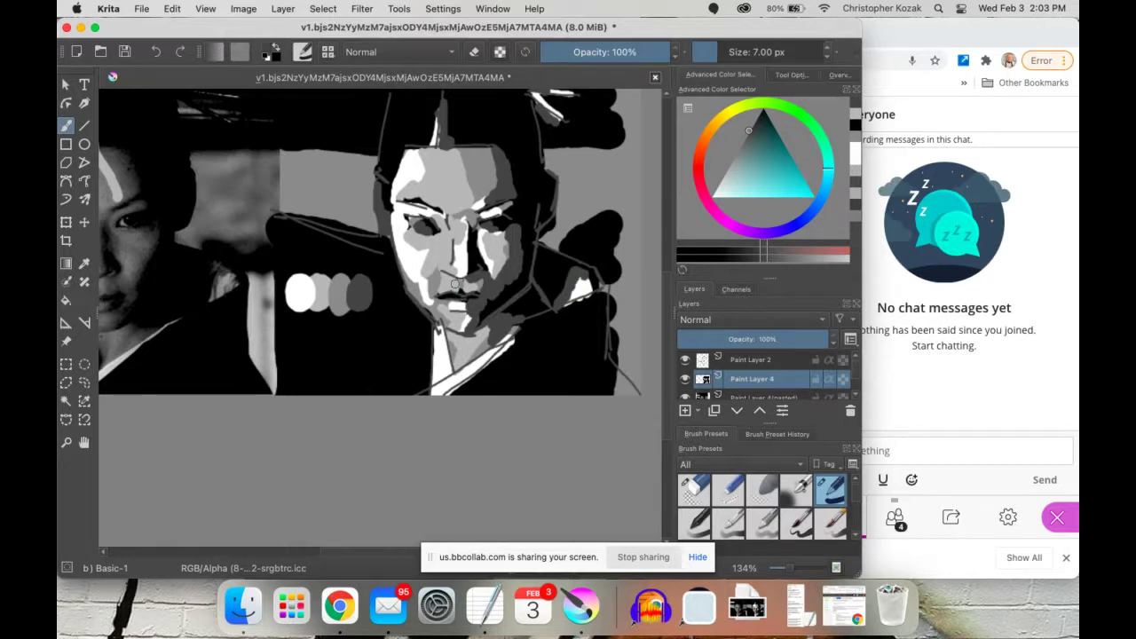
{"action": "left_click", "coordinate": [405, 268], "text": "ctrl"}
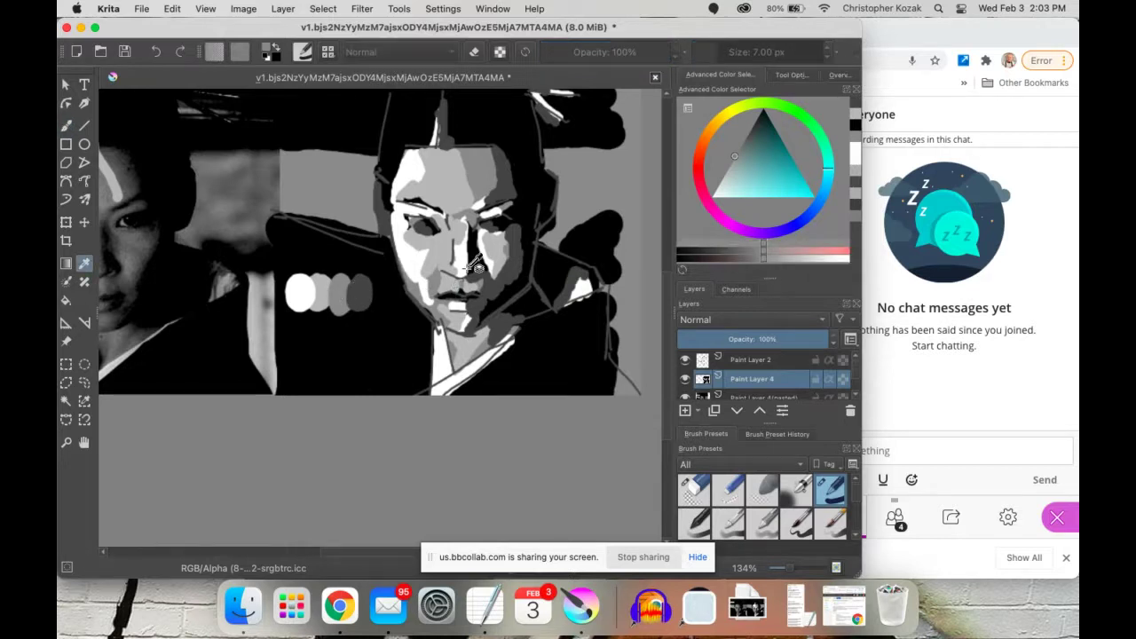
{"action": "left_click_drag", "start_coordinate": [577, 286], "coordinate": [589, 277]}
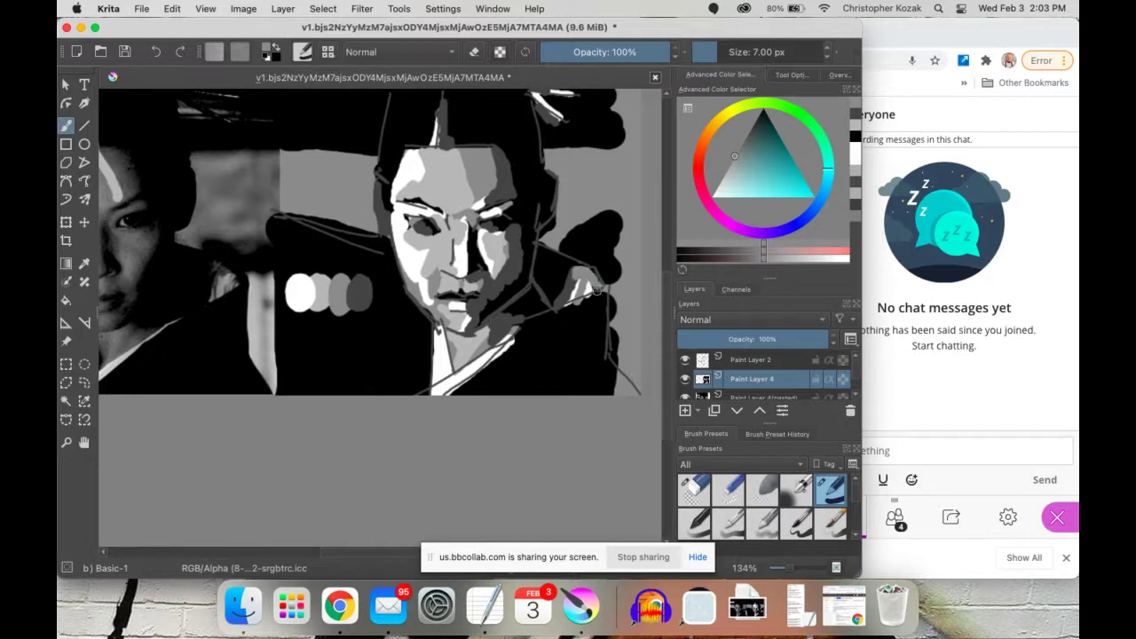
{"action": "left_click_drag", "start_coordinate": [511, 256], "coordinate": [586, 289]}
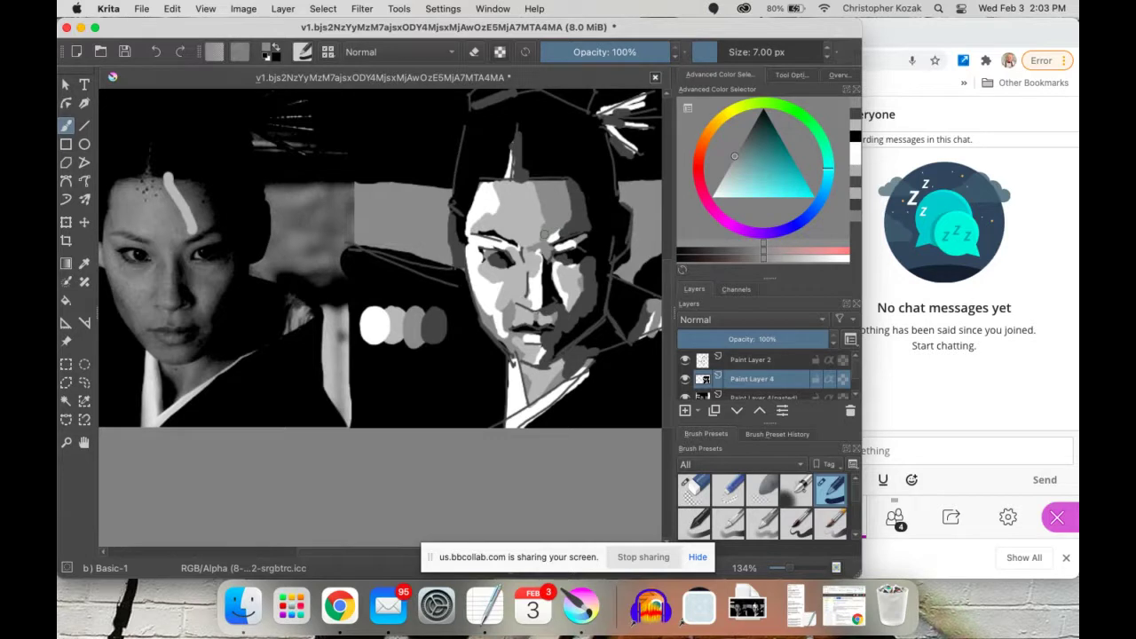
Paint mid grey between the eyebrows and down beside the bridge of the nose.
{"action": "left_click_drag", "start_coordinate": [540, 233], "coordinate": [487, 287]}
{"action": "key", "text": "super+z"}
{"action": "left_click_drag", "start_coordinate": [538, 252], "coordinate": [532, 289]}
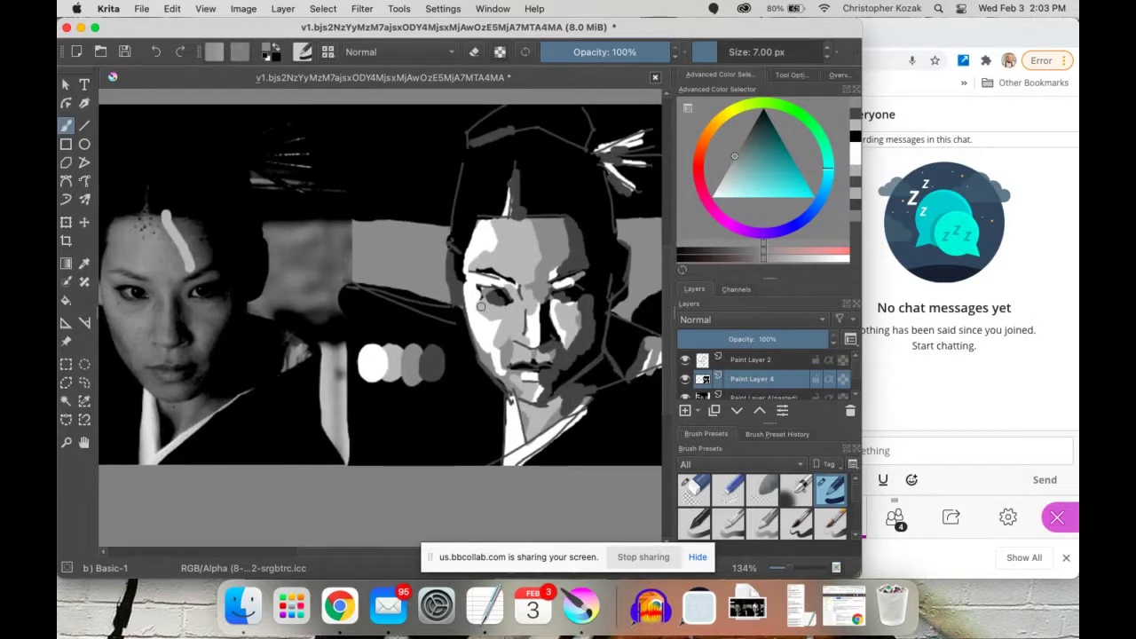
Sample the light grey from the painted face and reduce the brush size to 2 px.
{"action": "key", "text": "p"}
{"action": "left_click", "coordinate": [519, 302]}
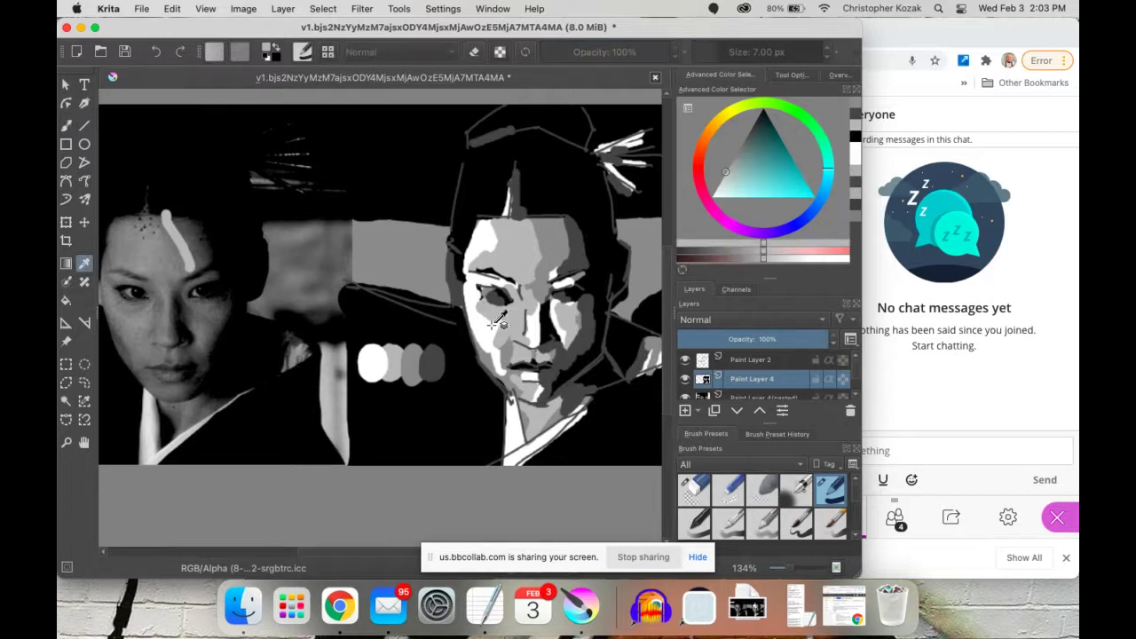
{"action": "key", "text": "b"}
{"action": "key", "text": "bracketleft"}
{"action": "key", "text": "bracketleft"}
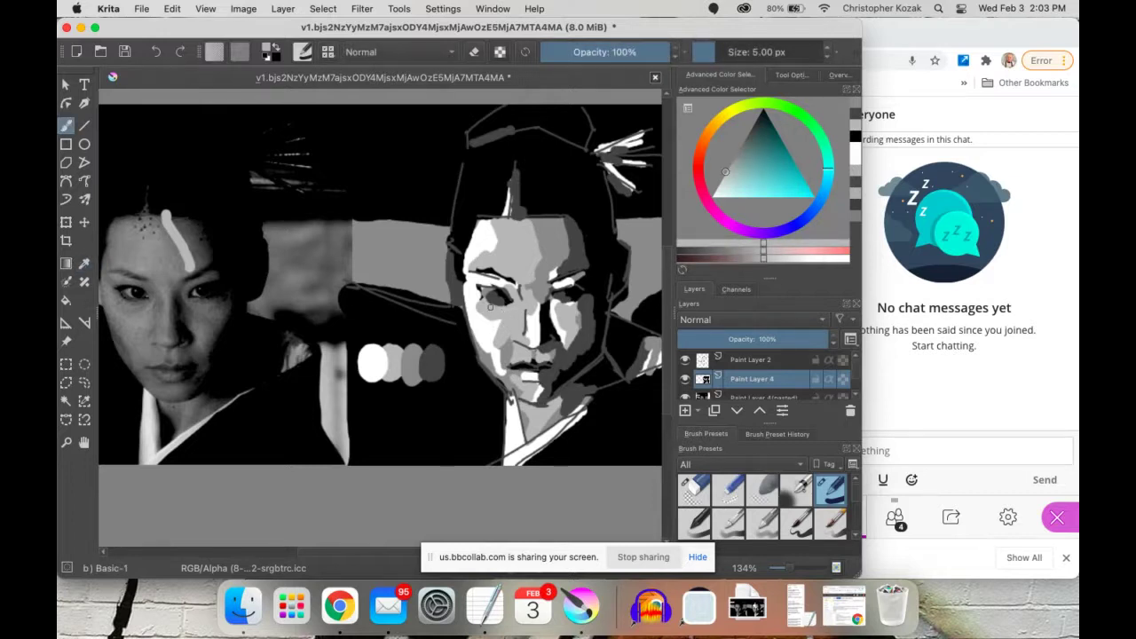
{"action": "key", "text": "bracketleft"}
{"action": "key", "text": "bracketleft"}
{"action": "key", "text": "bracketleft"}
Widen the Krita window so more of the canvas shows for close-up work on the face.
{"action": "scroll", "coordinate": [475, 322], "scroll_direction": "up", "scroll_amount": 5}
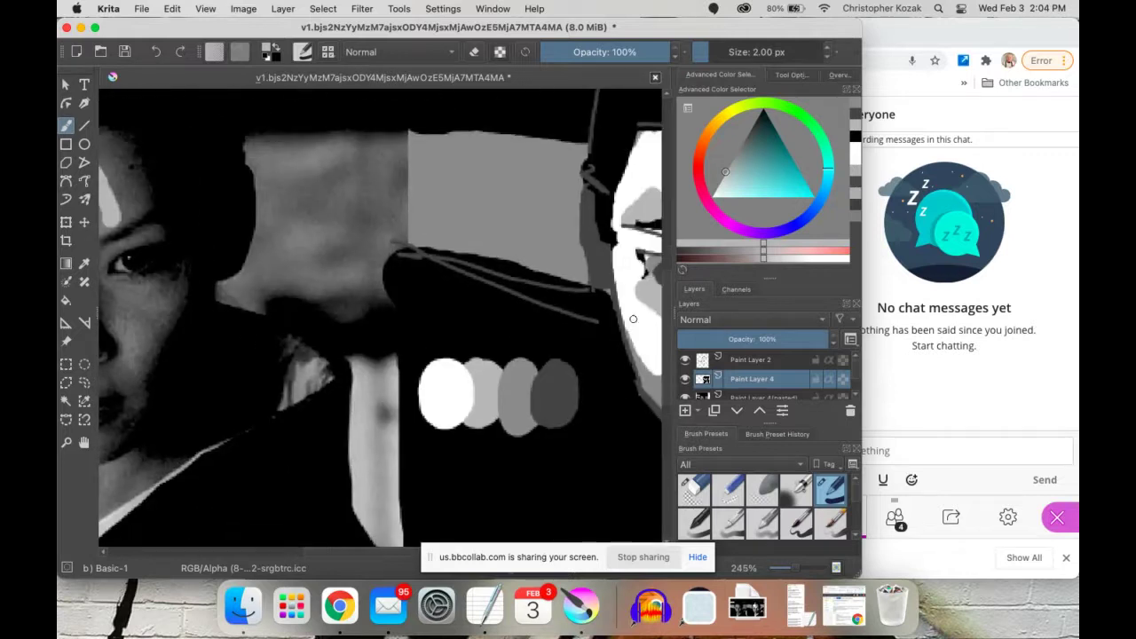
{"action": "scroll", "coordinate": [633, 319], "scroll_direction": "left", "scroll_amount": 5}
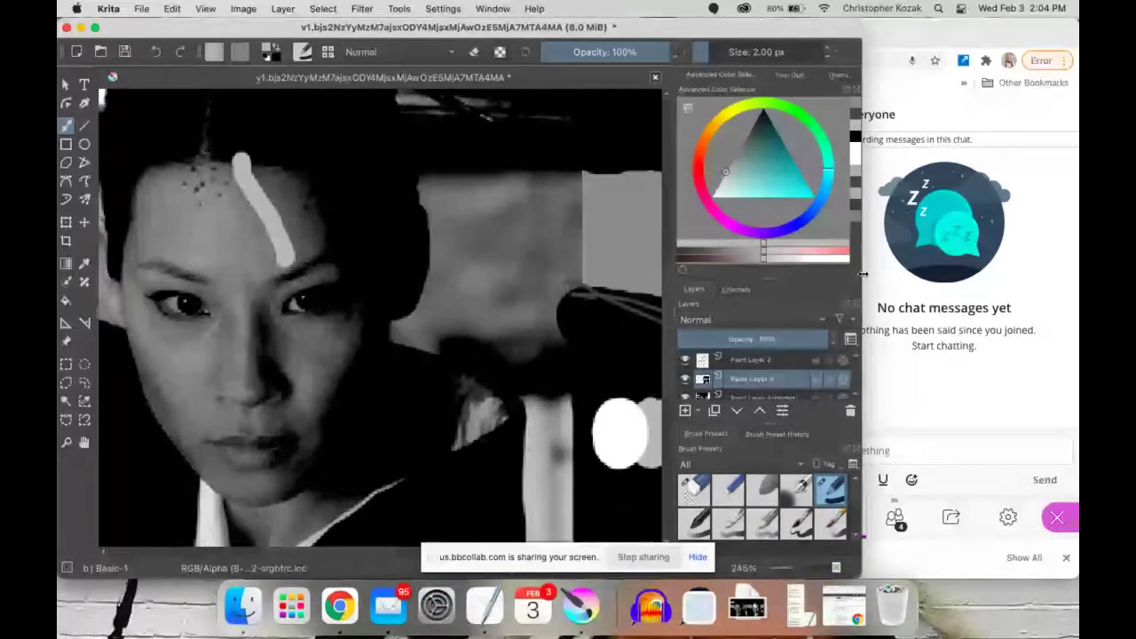
{"action": "left_click_drag", "start_coordinate": [863, 274], "coordinate": [999, 275]}
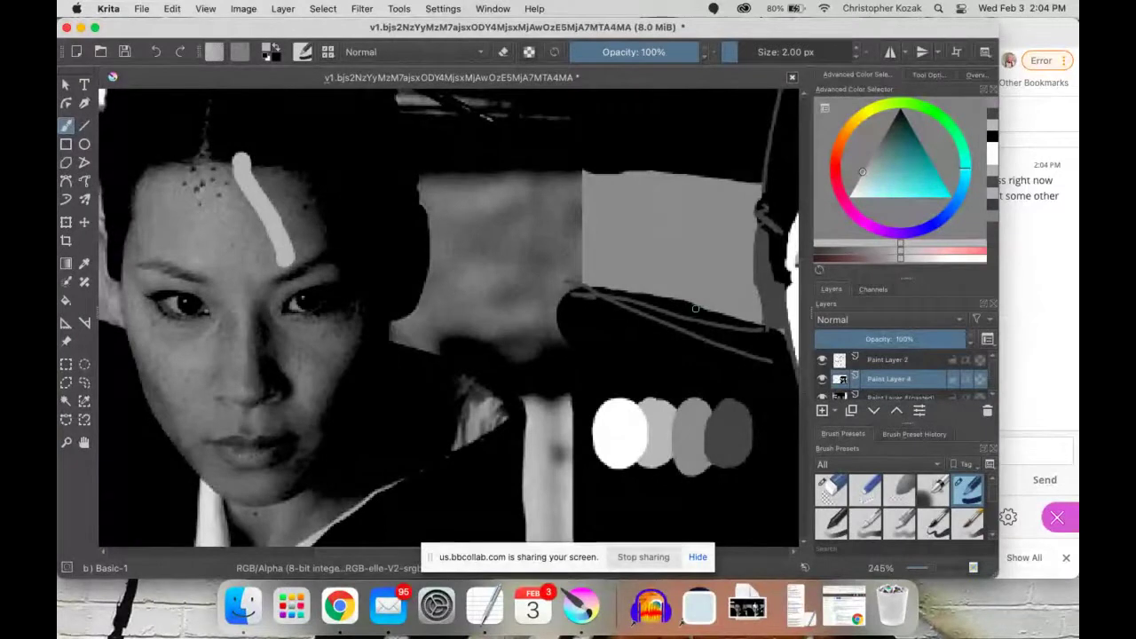
Switch to Chrome to read the new class chat message, and return to Krita.
{"action": "left_click", "coordinate": [1043, 217]}
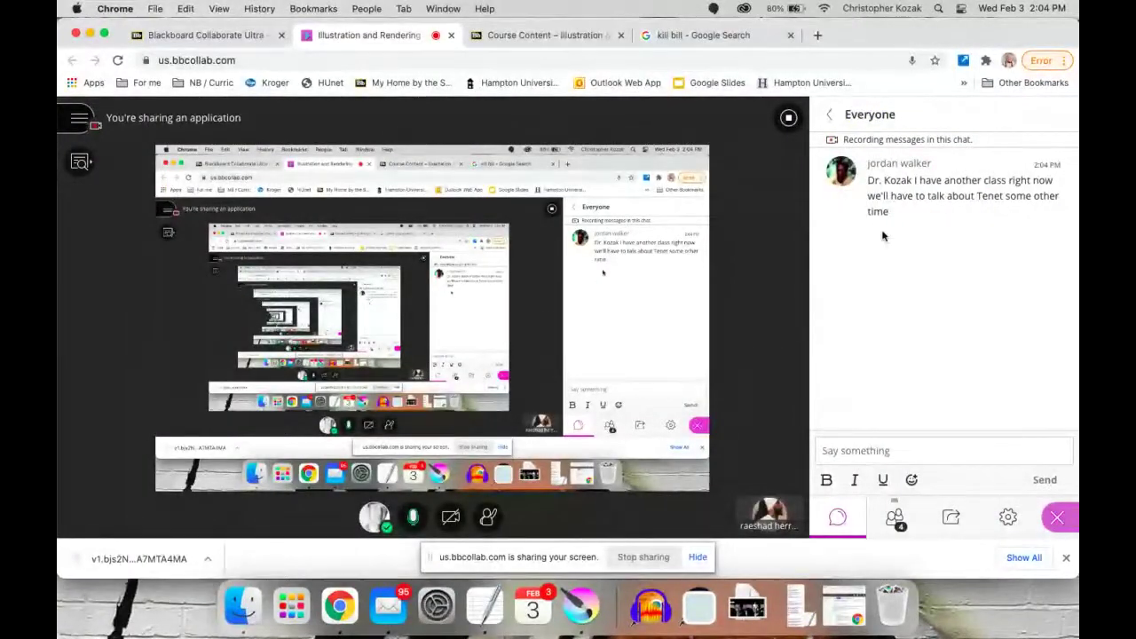
{"action": "left_click", "coordinate": [579, 603]}
Refine the edges of the painted face's left eye with 2 px light grey strokes on Paint Layer 4.
{"action": "scroll", "coordinate": [615, 295], "scroll_direction": "up", "scroll_amount": 3}
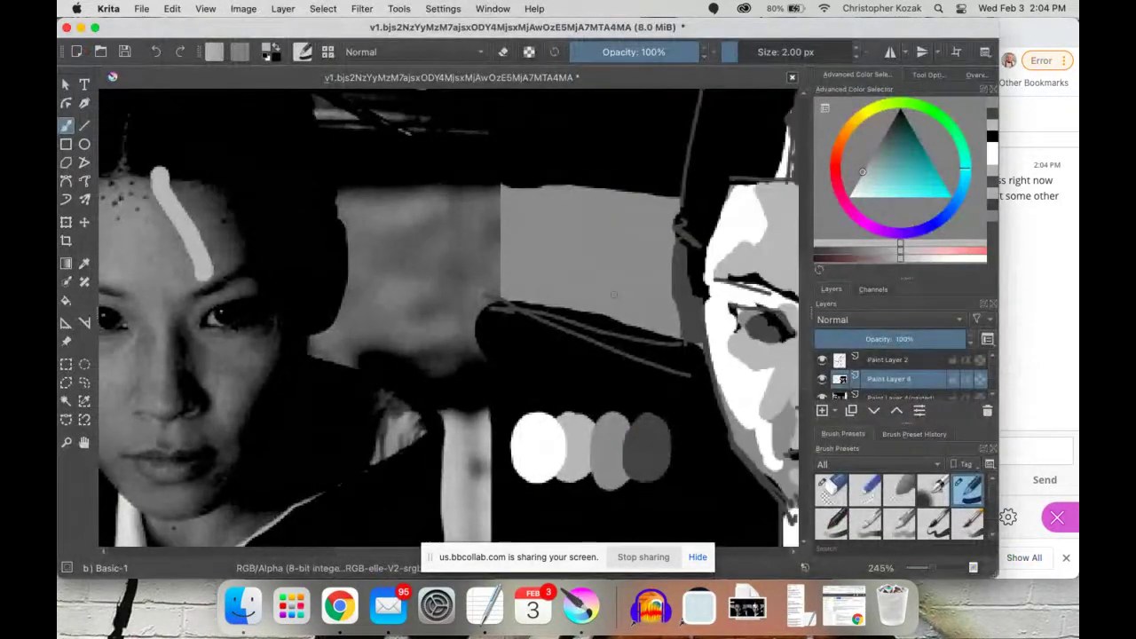
{"action": "scroll", "coordinate": [614, 296], "scroll_direction": "down", "scroll_amount": 3}
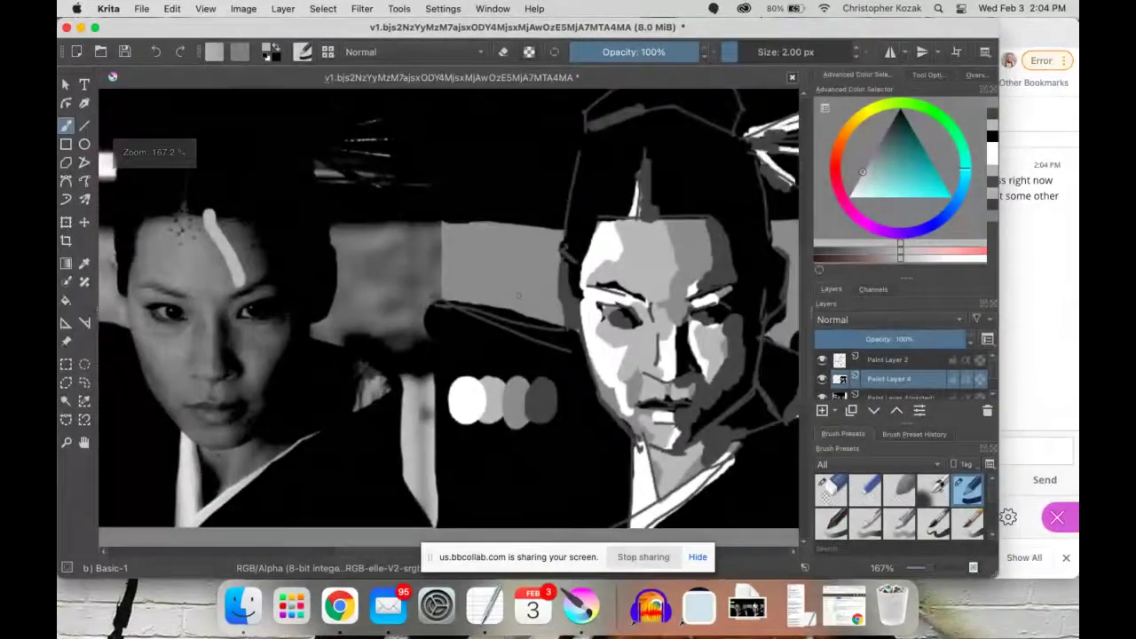
{"action": "mouse_move", "coordinate": [519, 296]}
{"action": "left_mouse_down"}
{"action": "mouse_move", "coordinate": [498, 293]}
{"action": "mouse_move", "coordinate": [509, 299]}
{"action": "left_mouse_up"}
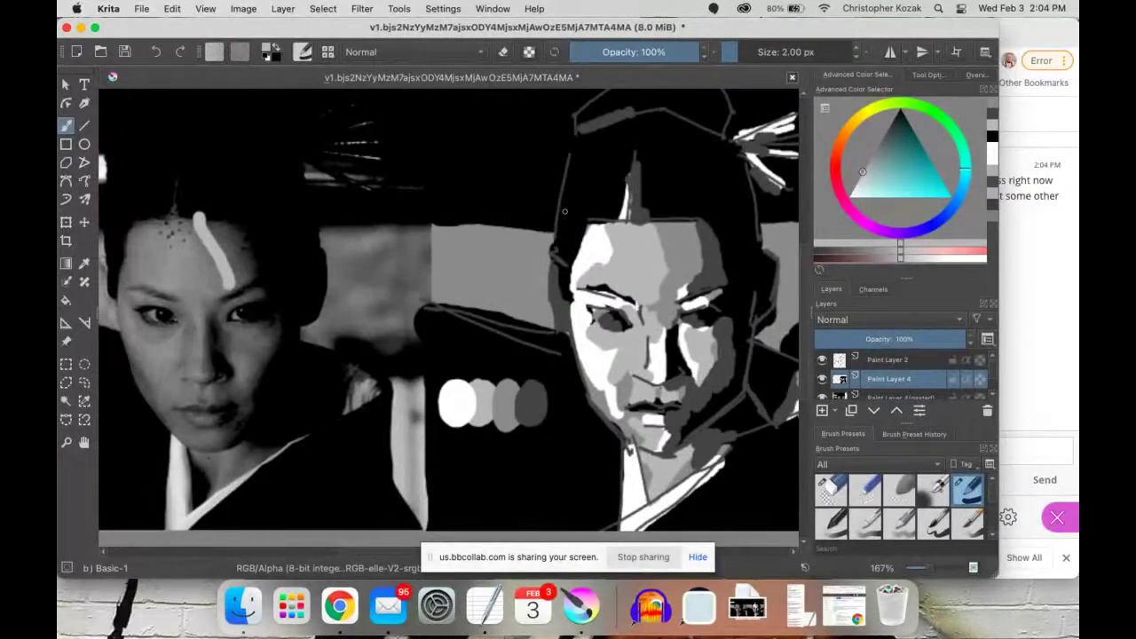
{"action": "key", "text": "p"}
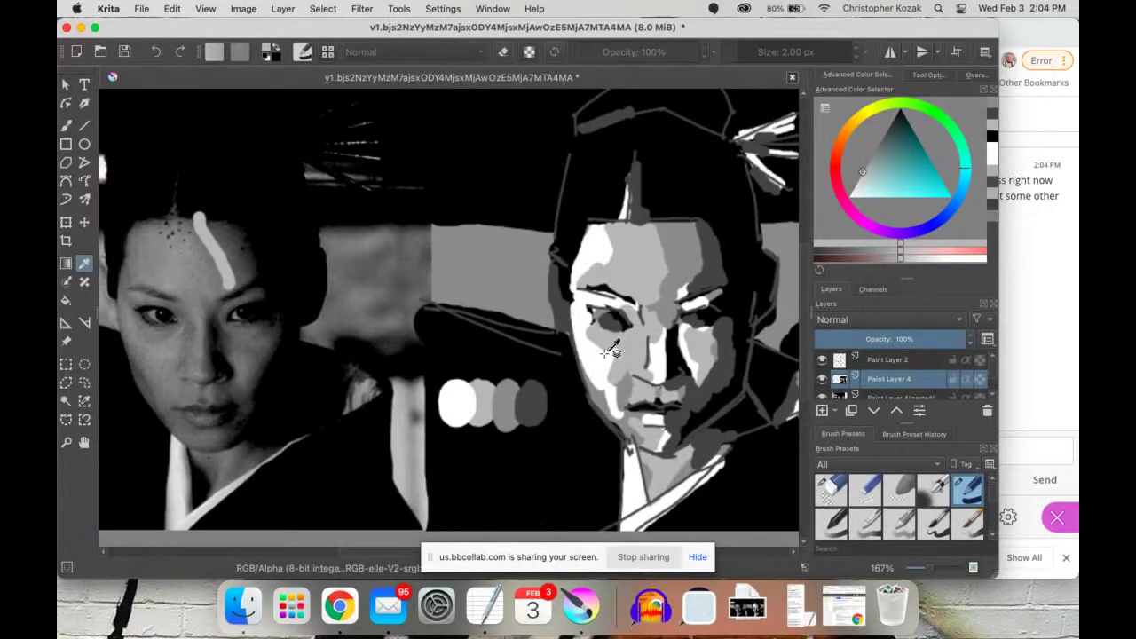
{"action": "key", "text": "b"}
{"action": "left_click_drag", "start_coordinate": [608, 323], "coordinate": [612, 328]}
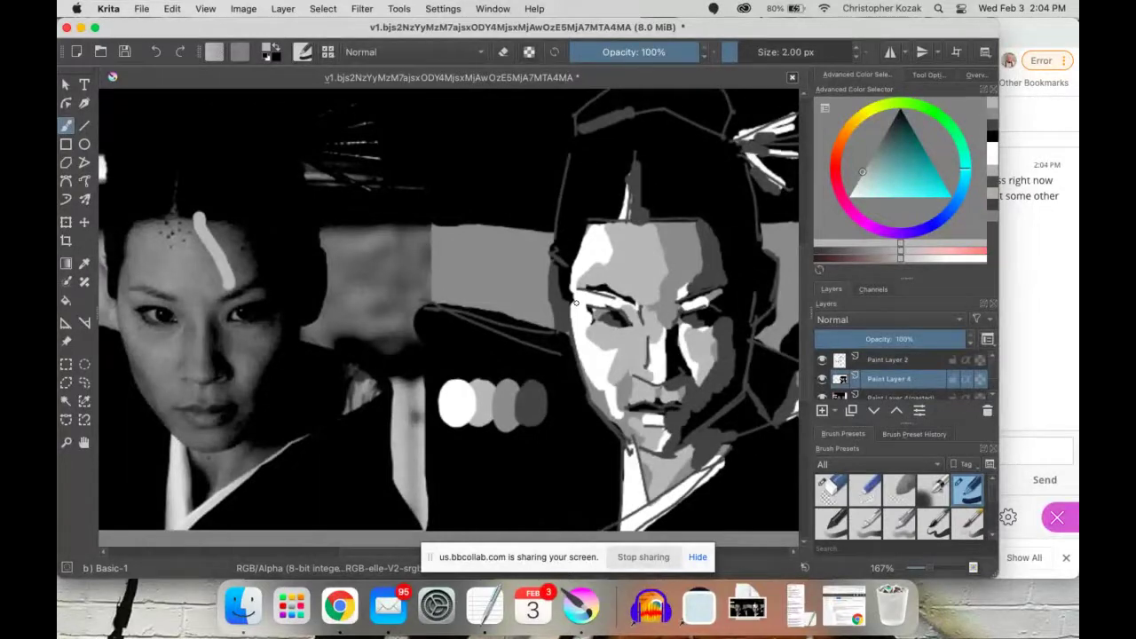
{"action": "key", "text": "p"}
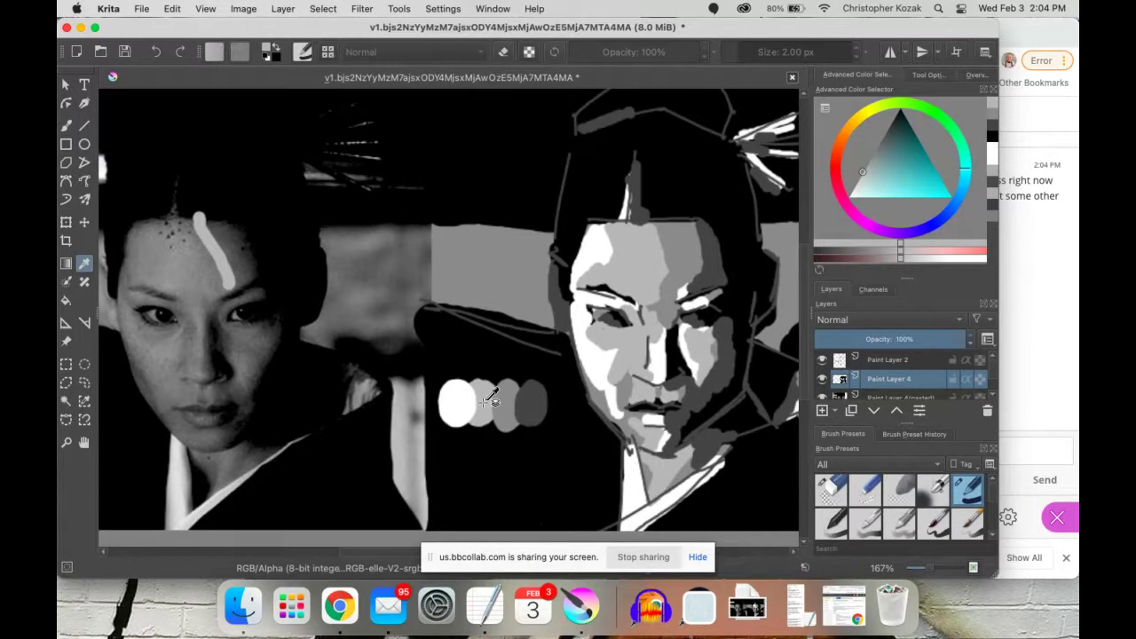
{"action": "key", "text": "b"}
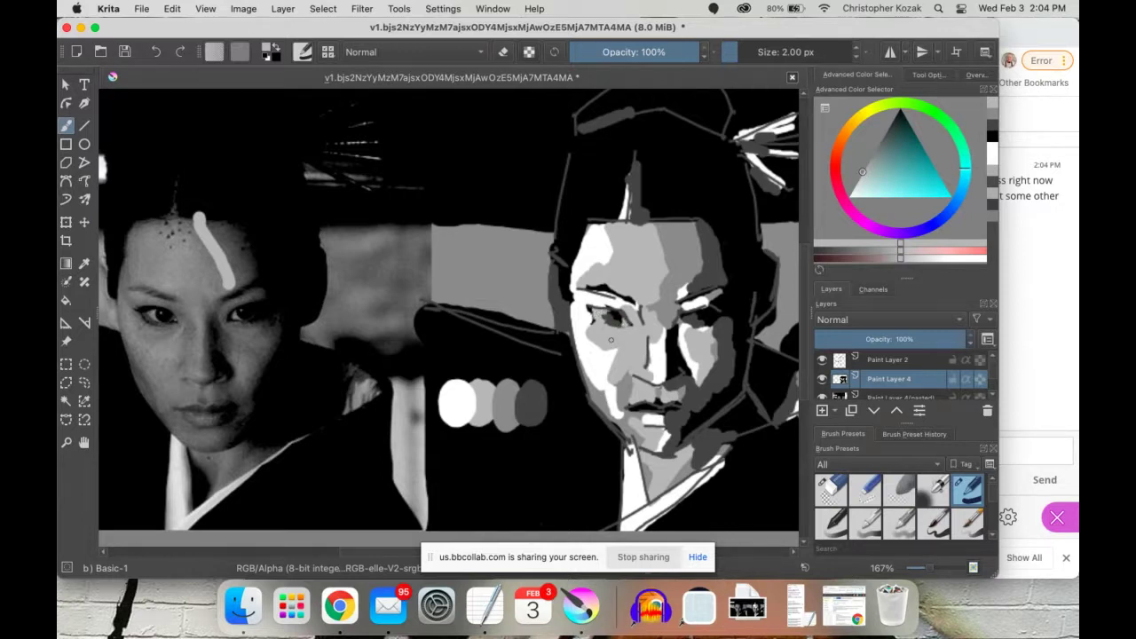
Sample black from the left eye and paint its upper lid line, outer corner and dark inner details.
{"action": "key", "text": "p"}
{"action": "left_click", "coordinate": [613, 323]}
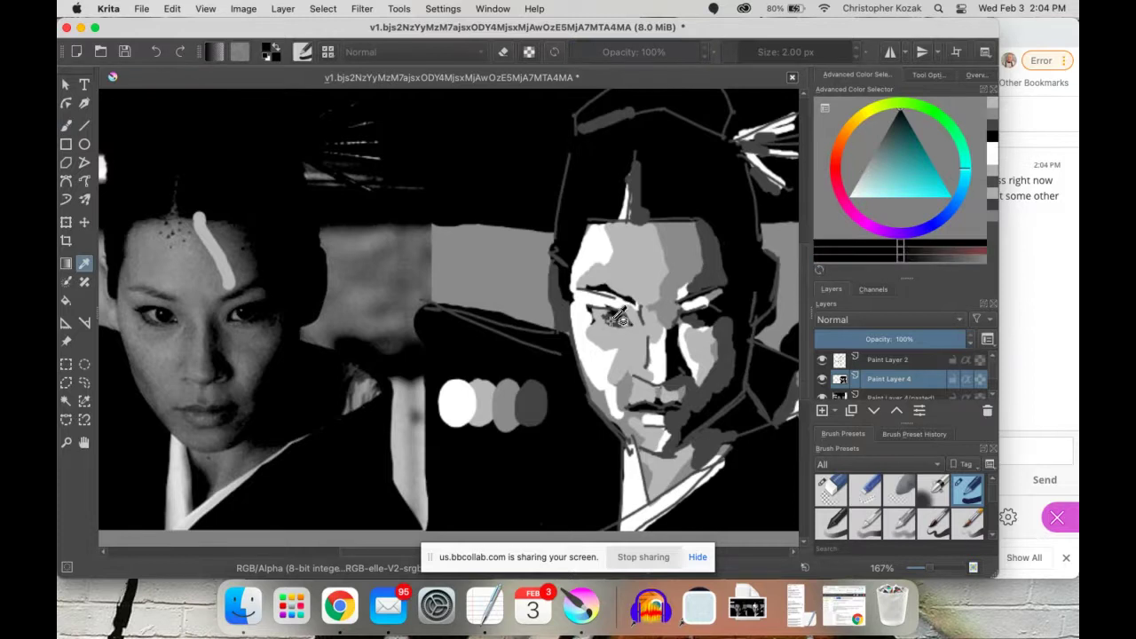
{"action": "key", "text": "b"}
{"action": "left_click_drag", "start_coordinate": [591, 305], "coordinate": [609, 318]}
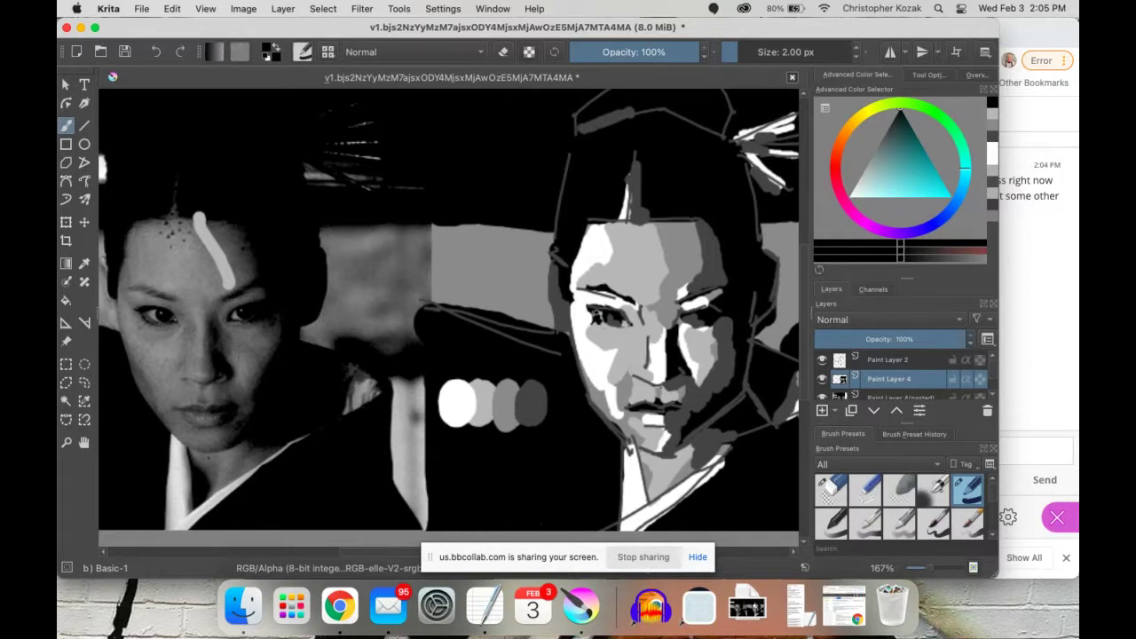
{"action": "mouse_move", "coordinate": [595, 312]}
{"action": "left_mouse_down"}
{"action": "mouse_move", "coordinate": [611, 325]}
{"action": "mouse_move", "coordinate": [601, 317]}
{"action": "left_mouse_up"}
{"action": "left_click_drag", "start_coordinate": [602, 316], "coordinate": [634, 324]}
Sample mid grey from the swatches and shade the inner corner of the painted left eye up toward the brow.
{"action": "left_click_drag", "start_coordinate": [174, 297], "coordinate": [191, 330]}
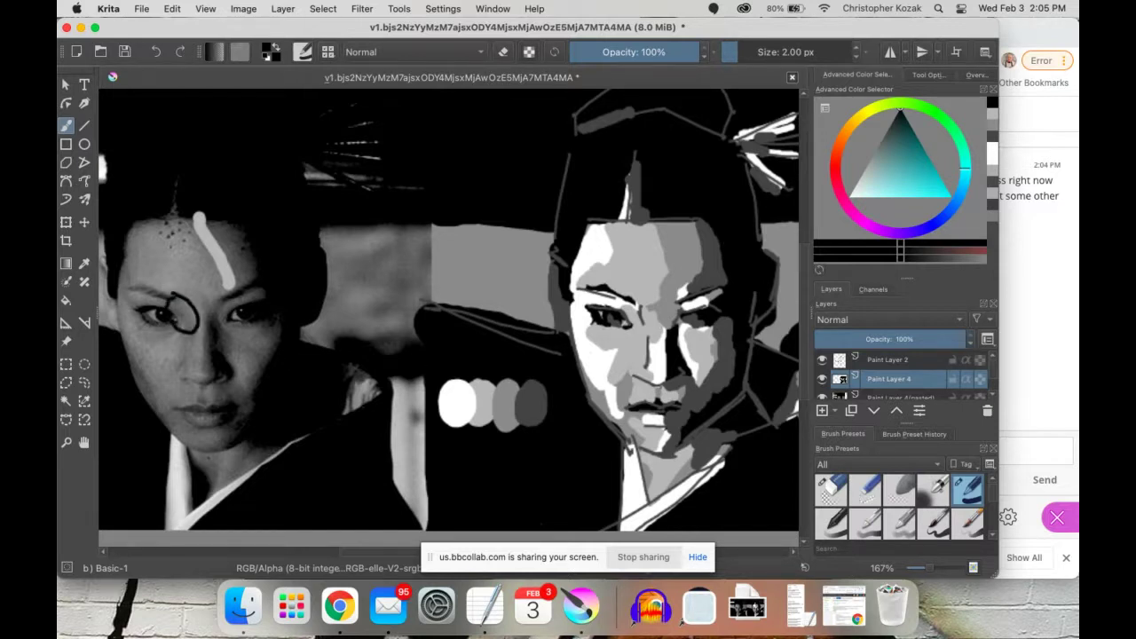
{"action": "key", "text": "ctrl+z"}
{"action": "key", "text": "p"}
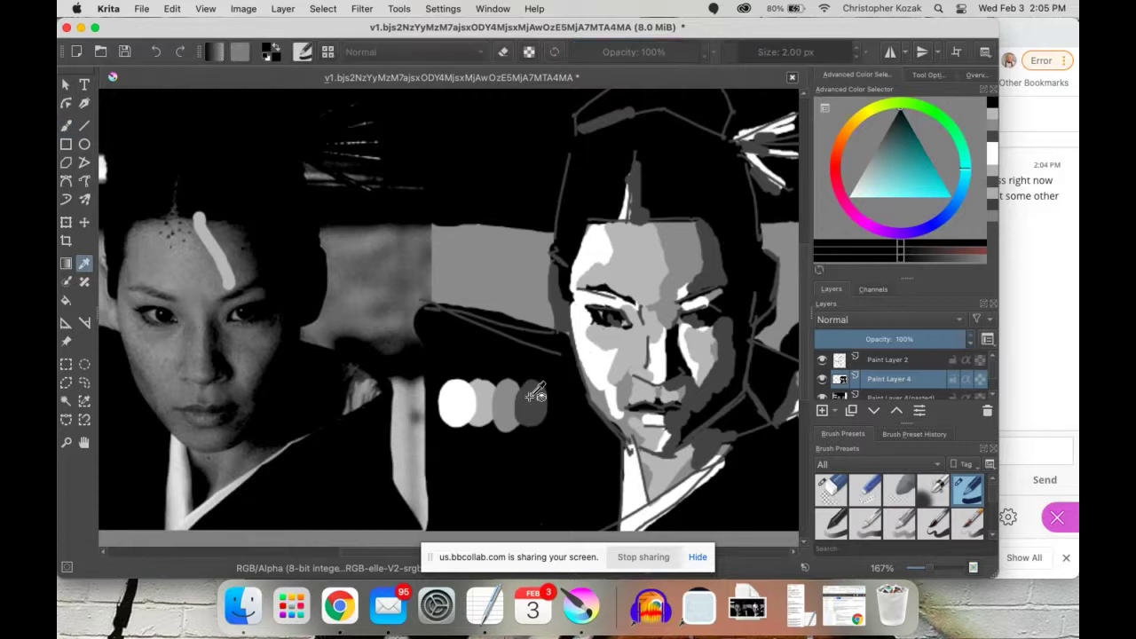
{"action": "left_click", "coordinate": [506, 401]}
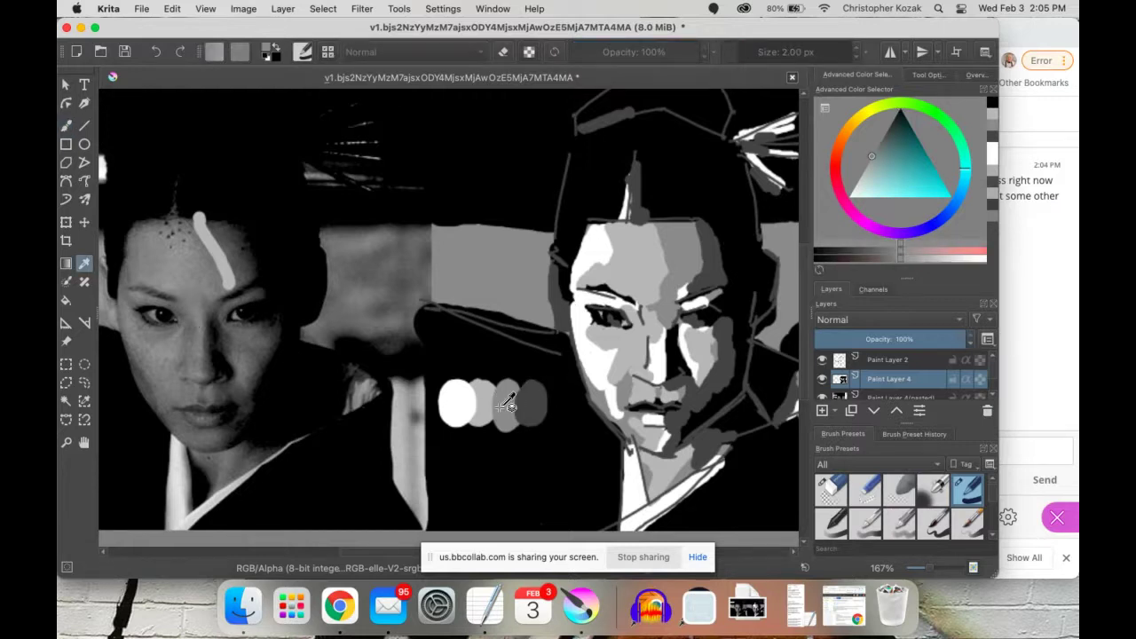
{"action": "key", "text": "b"}
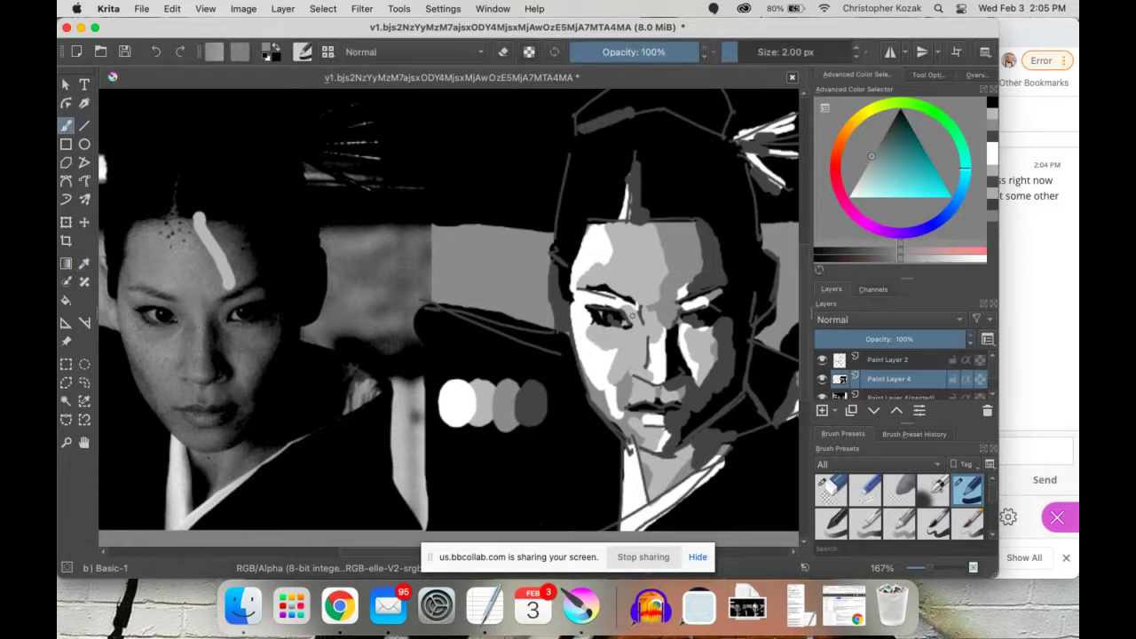
{"action": "mouse_move", "coordinate": [632, 316]}
{"action": "left_mouse_down"}
{"action": "mouse_move", "coordinate": [613, 304]}
{"action": "mouse_move", "coordinate": [625, 297]}
{"action": "left_mouse_up"}
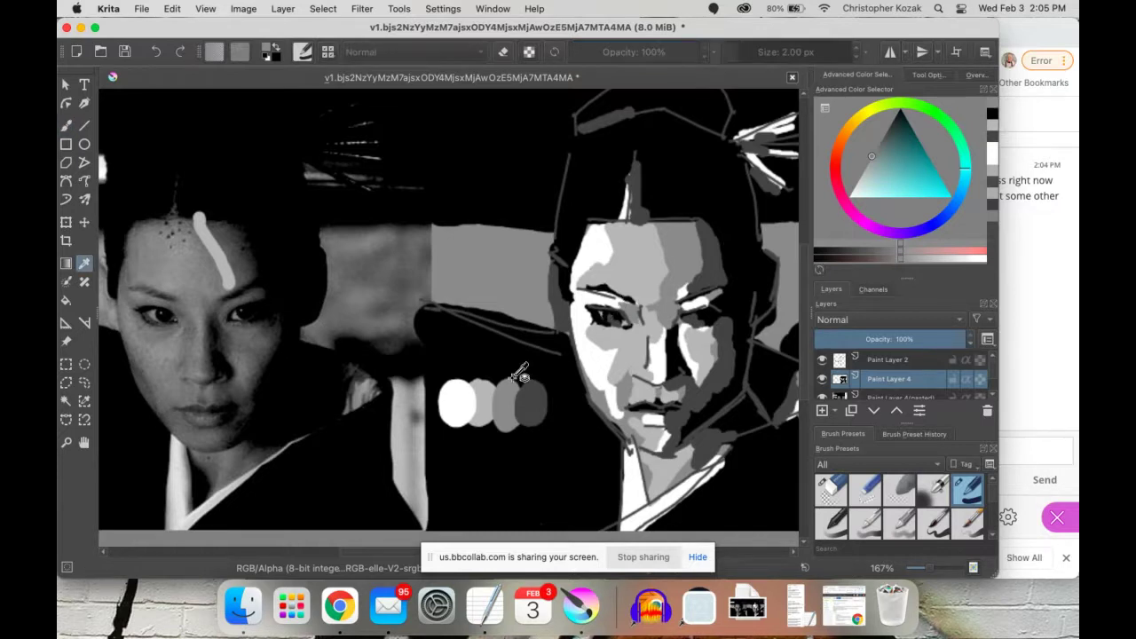
Sample light grey and paint the left upper eyelid below the brow and the cheek area under the eye.
{"action": "left_click", "coordinate": [592, 307], "text": "ctrl"}
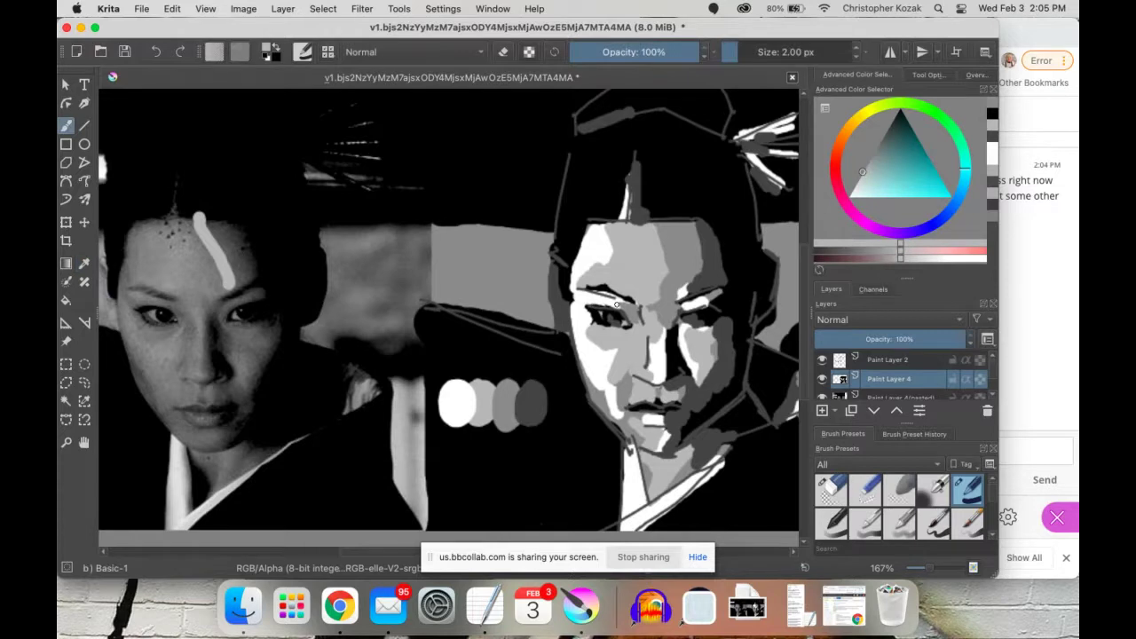
{"action": "left_click_drag", "start_coordinate": [615, 307], "coordinate": [630, 306]}
{"action": "left_click_drag", "start_coordinate": [618, 306], "coordinate": [588, 302]}
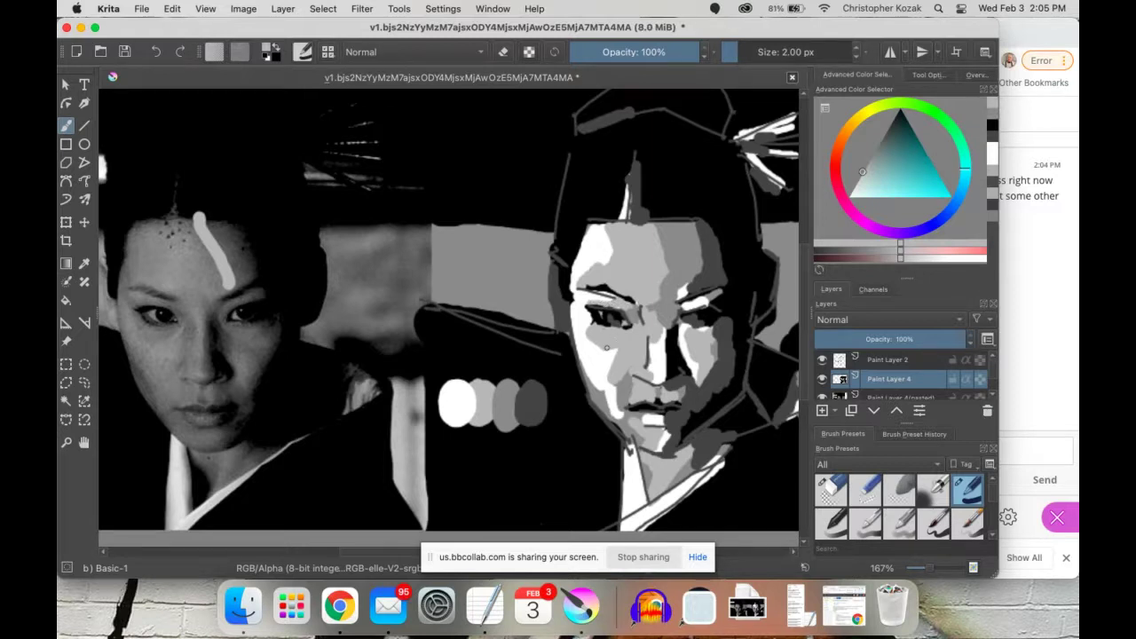
{"action": "key", "text": "p"}
{"action": "key", "text": "b"}
{"action": "left_click_drag", "start_coordinate": [588, 336], "coordinate": [621, 352]}
Sample mid grey beside the nose bridge and paint shading under the left eye and along the side of the nose.
{"action": "key", "text": "p"}
{"action": "left_click", "coordinate": [638, 327]}
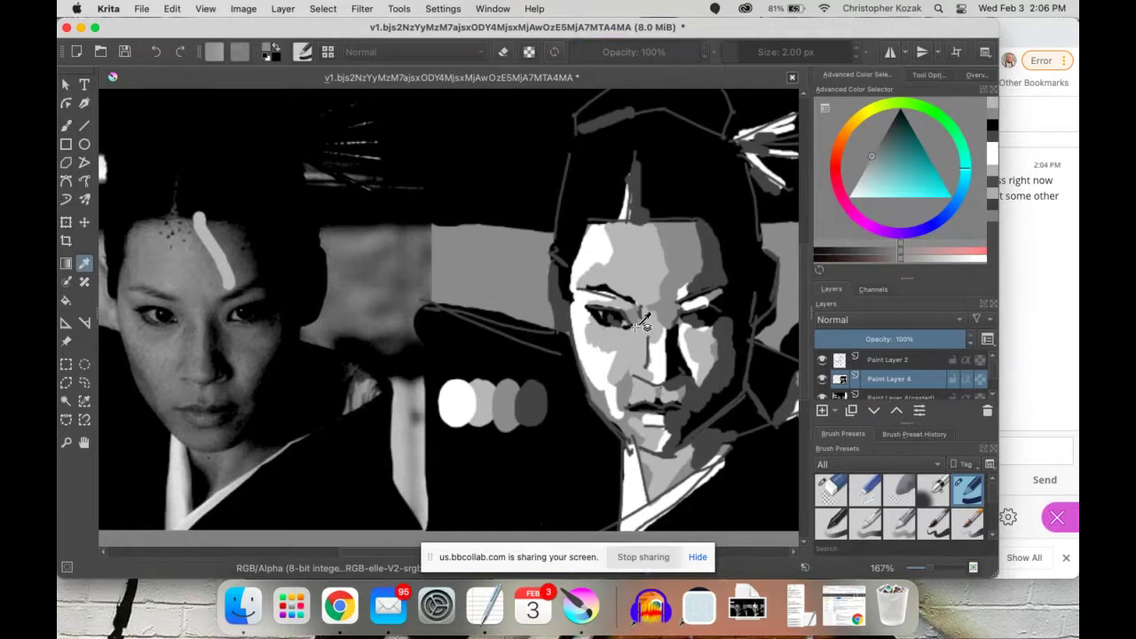
{"action": "key", "text": "b"}
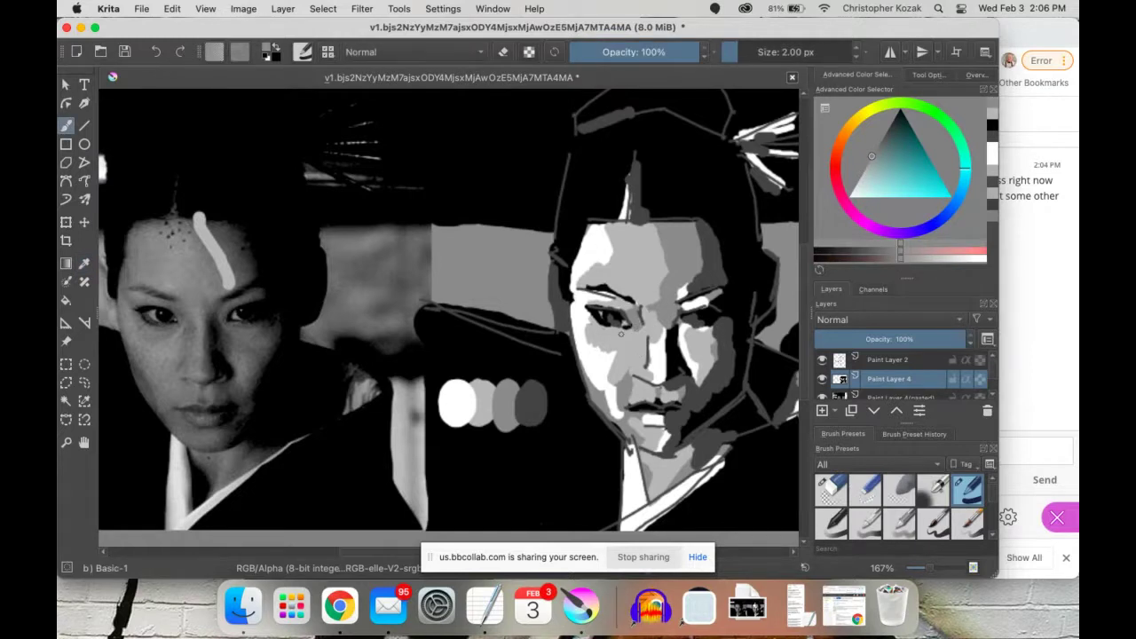
{"action": "mouse_move", "coordinate": [621, 334]}
{"action": "left_mouse_down"}
{"action": "mouse_move", "coordinate": [593, 328]}
{"action": "mouse_move", "coordinate": [641, 337]}
{"action": "left_mouse_up"}
{"action": "left_click_drag", "start_coordinate": [657, 342], "coordinate": [646, 349]}
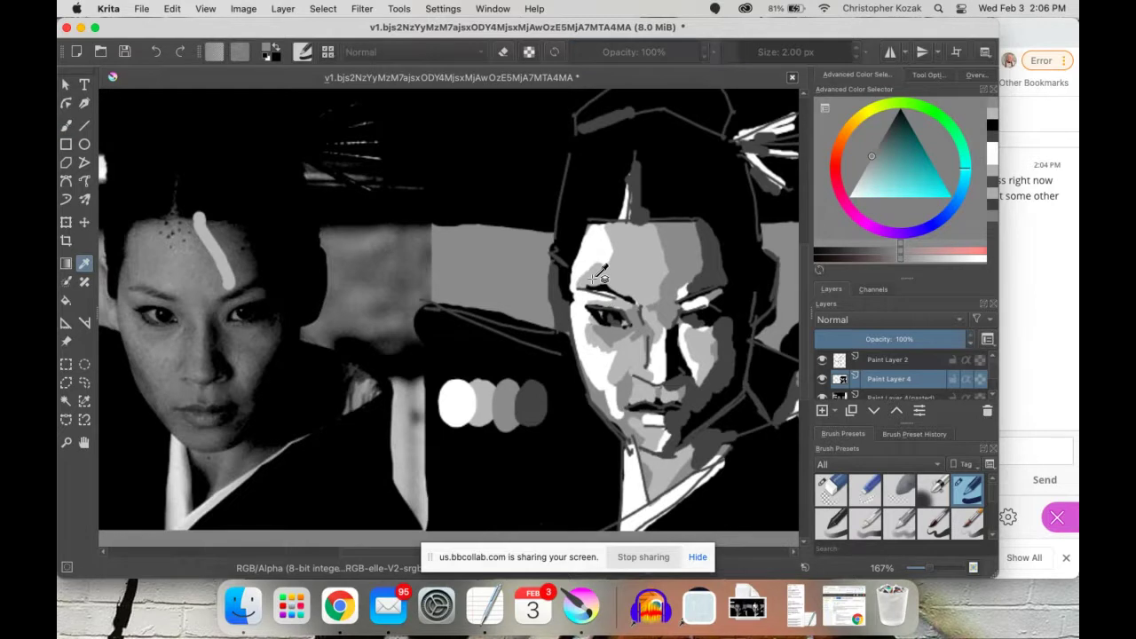
Rework the strip beneath the left eyebrow, alternating between sampled light grey and white.
{"action": "left_click", "coordinate": [582, 301], "text": "ctrl"}
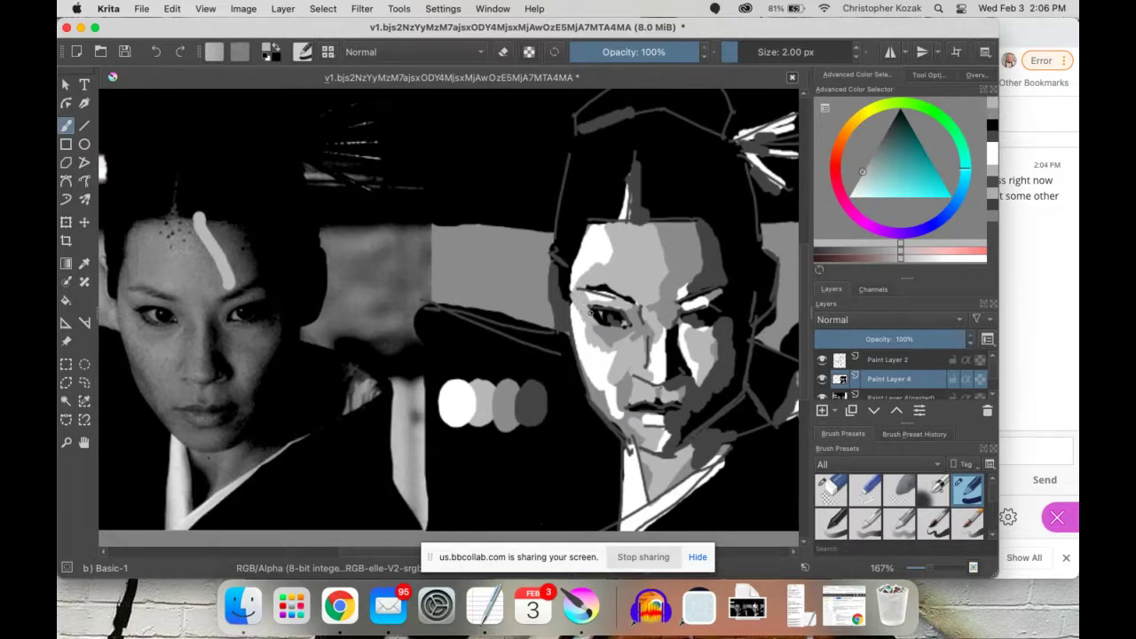
{"action": "key", "text": "p"}
{"action": "left_click", "coordinate": [595, 295]}
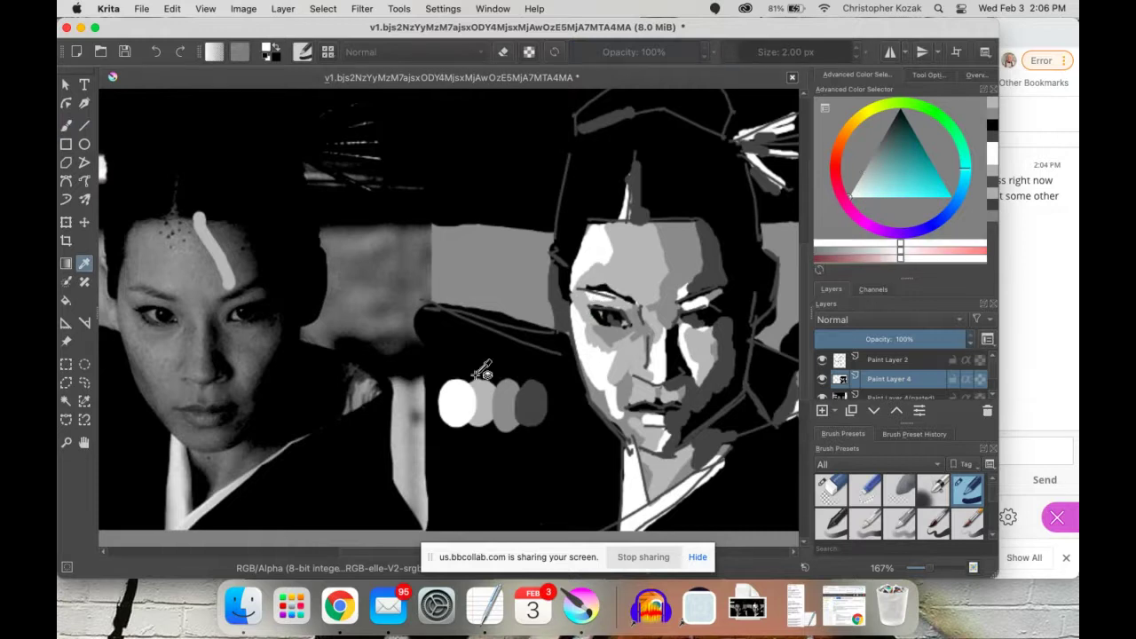
{"action": "key", "text": "b"}
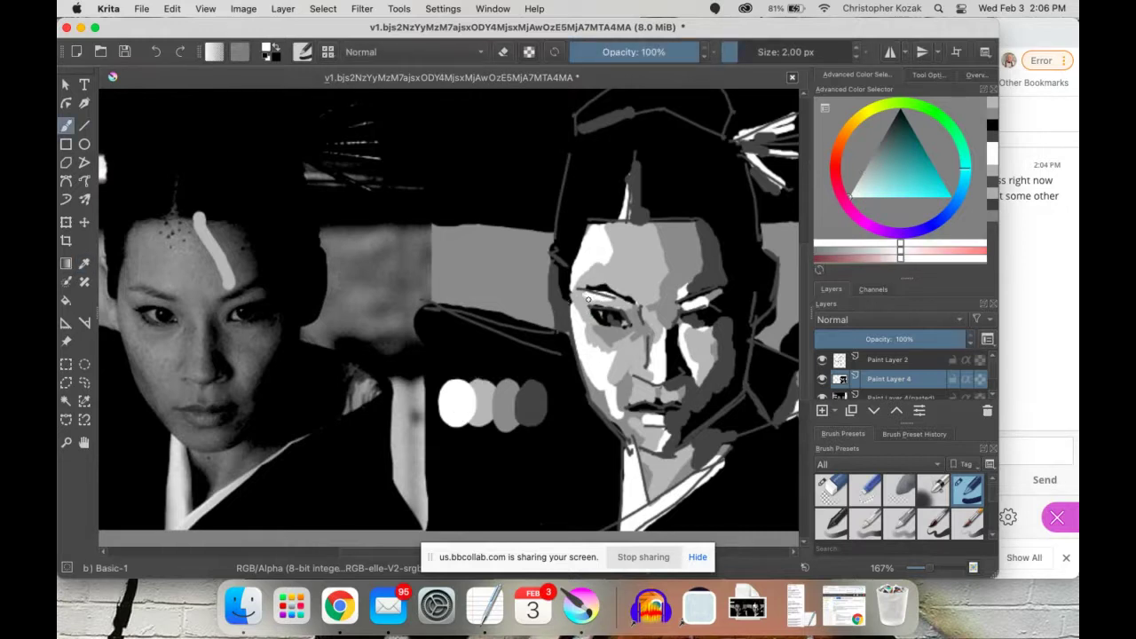
{"action": "key", "text": "p"}
{"action": "left_click", "coordinate": [496, 386]}
{"action": "key", "text": "b"}
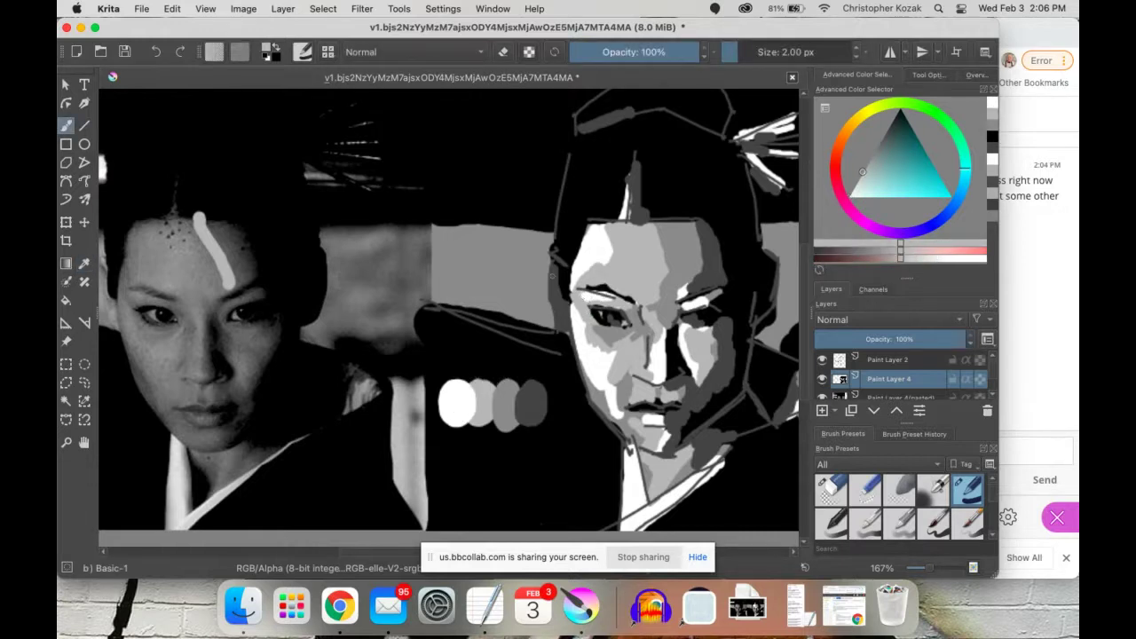
Sample white from the face and extend the forehead highlight down toward the left eyebrow.
{"action": "key", "text": "p"}
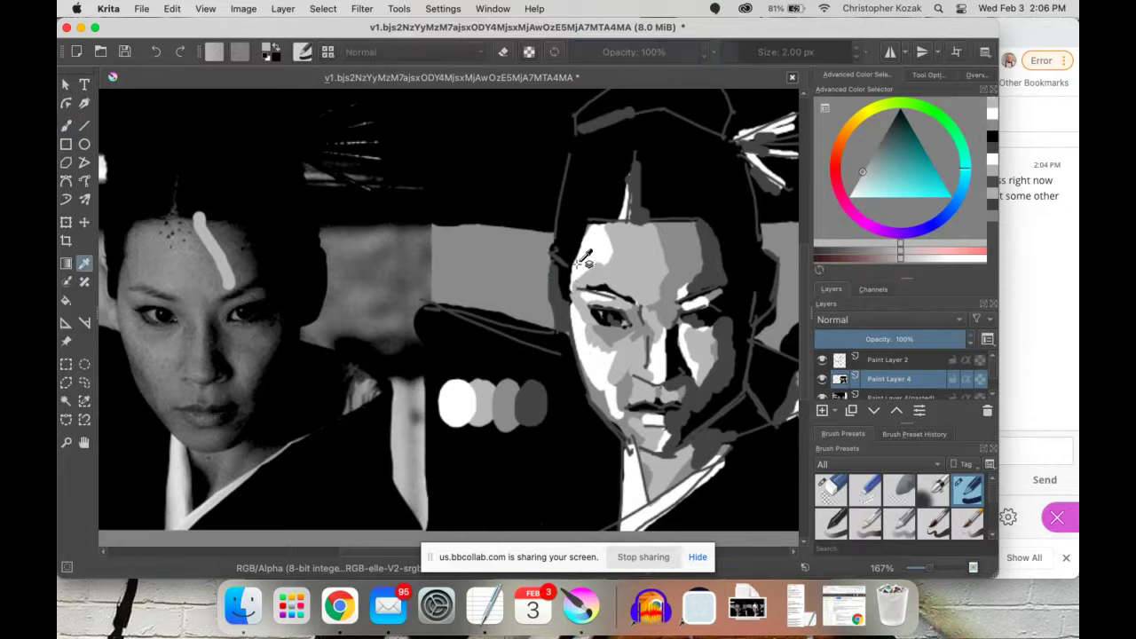
{"action": "left_click", "coordinate": [579, 280]}
{"action": "key", "text": "b"}
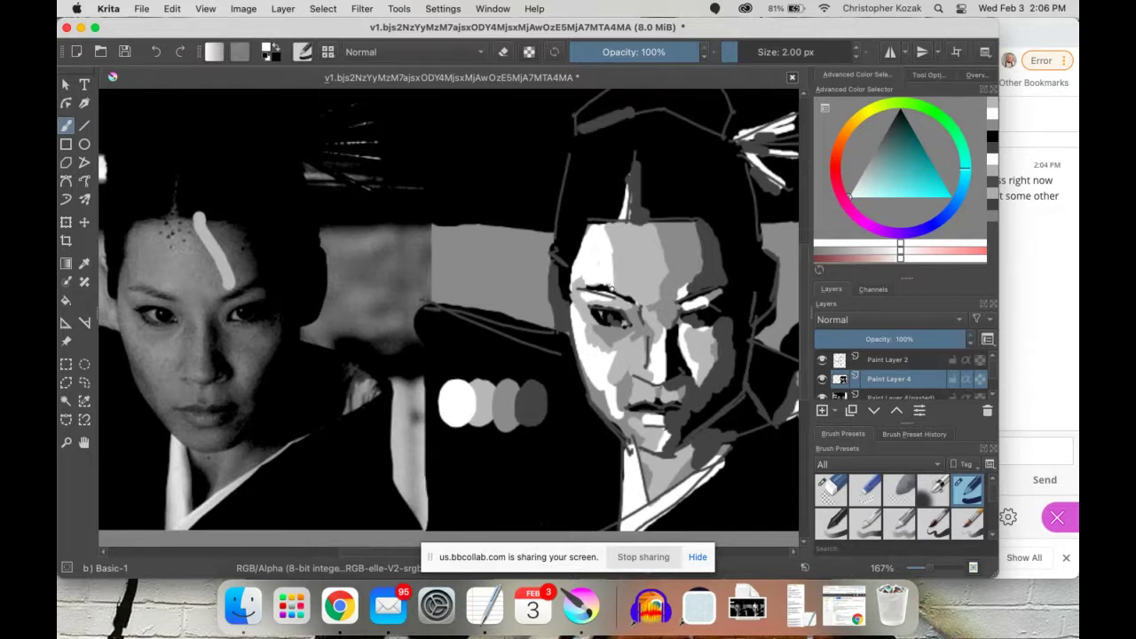
Sample light grey from the forehead and touch up the left temple, inner eye area and forehead highlight edge.
{"action": "left_click", "coordinate": [613, 275], "text": "ctrl"}
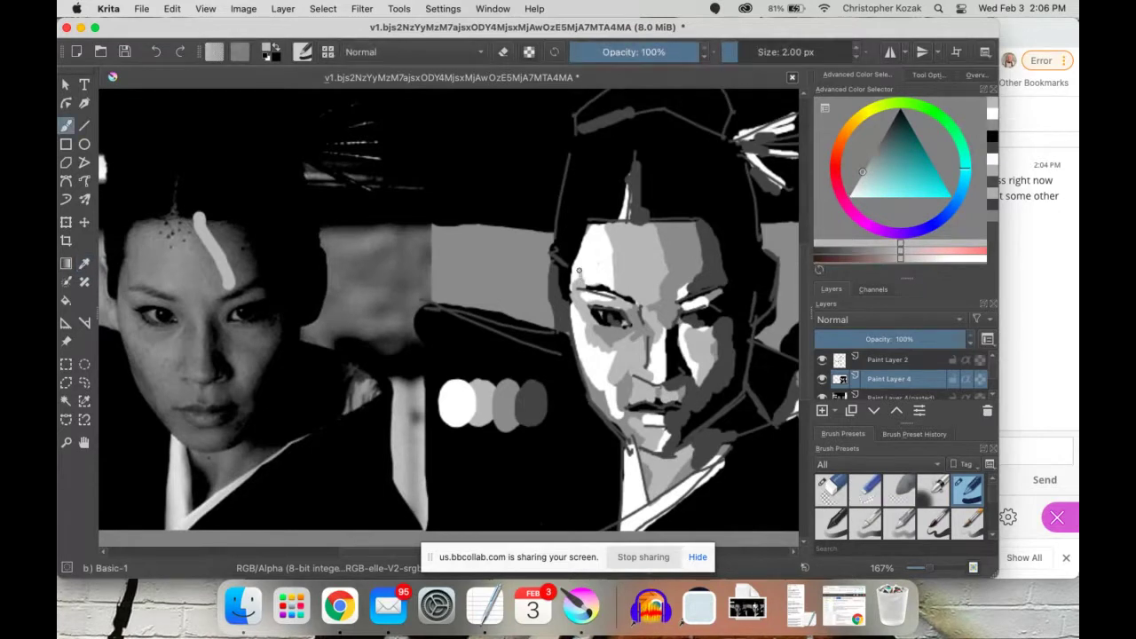
{"action": "mouse_move", "coordinate": [578, 270]}
{"action": "left_mouse_down"}
{"action": "mouse_move", "coordinate": [573, 285]}
{"action": "mouse_move", "coordinate": [582, 245]}
{"action": "mouse_move", "coordinate": [579, 269]}
{"action": "left_mouse_up"}
{"action": "left_click_drag", "start_coordinate": [634, 330], "coordinate": [622, 337]}
{"action": "left_click_drag", "start_coordinate": [637, 308], "coordinate": [629, 286]}
{"action": "left_click_drag", "start_coordinate": [614, 238], "coordinate": [599, 273]}
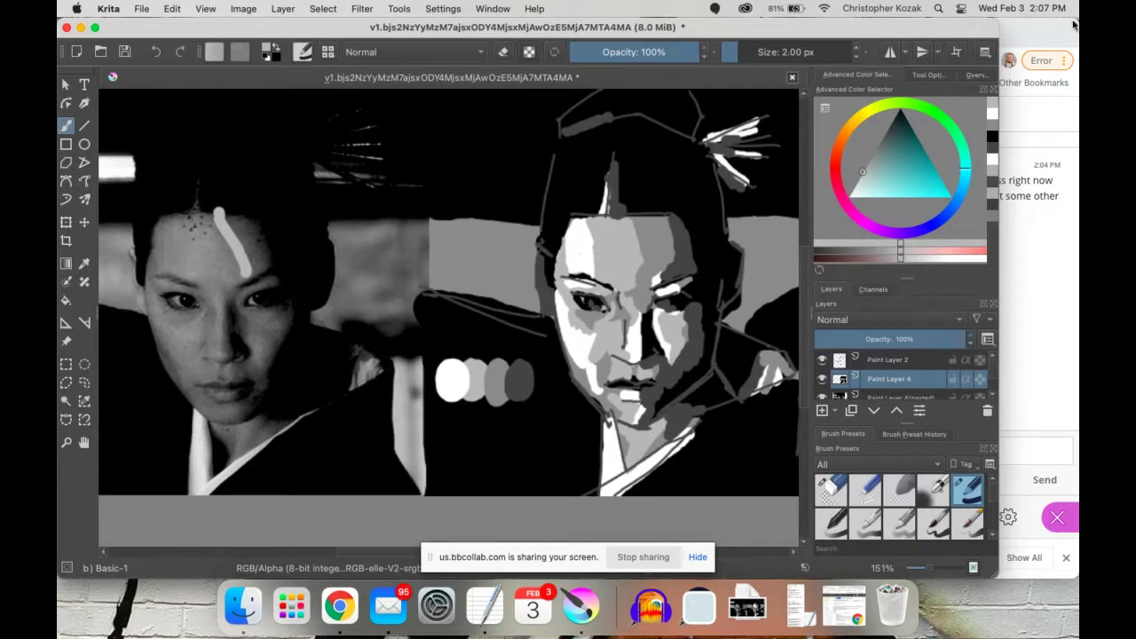
Hide and reshow the line sketch on Paint Layer 2 to review the grey value shapes across the whole canvas.
{"action": "scroll", "coordinate": [549, 284], "scroll_direction": "down", "scroll_amount": 3}
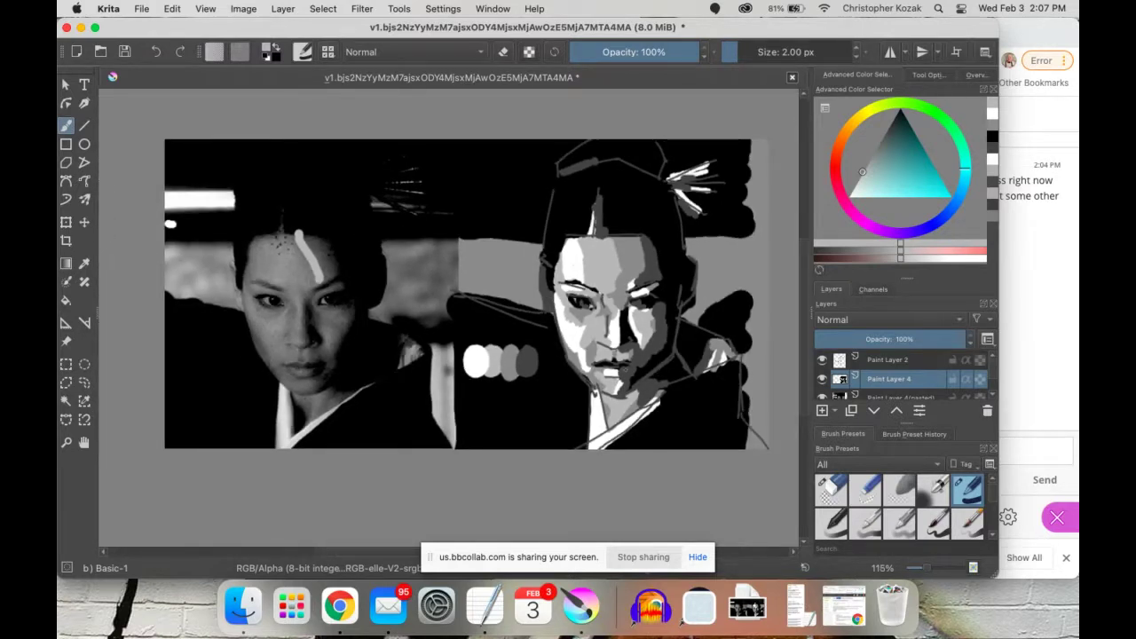
{"action": "scroll", "coordinate": [924, 373], "scroll_direction": "up", "scroll_amount": 1}
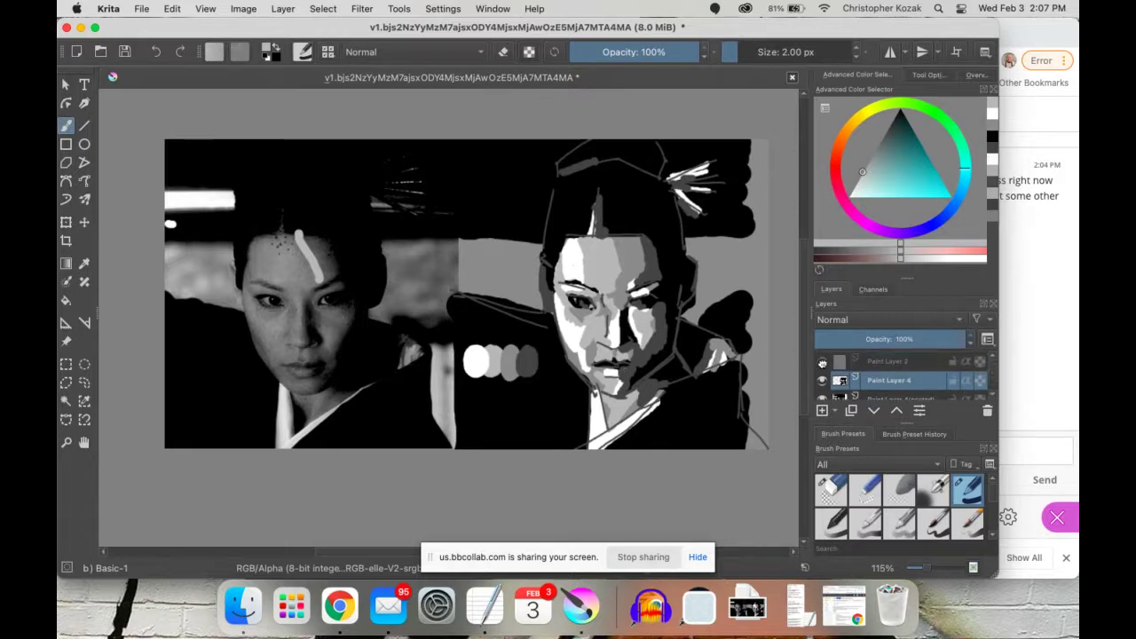
{"action": "left_click", "coordinate": [821, 361]}
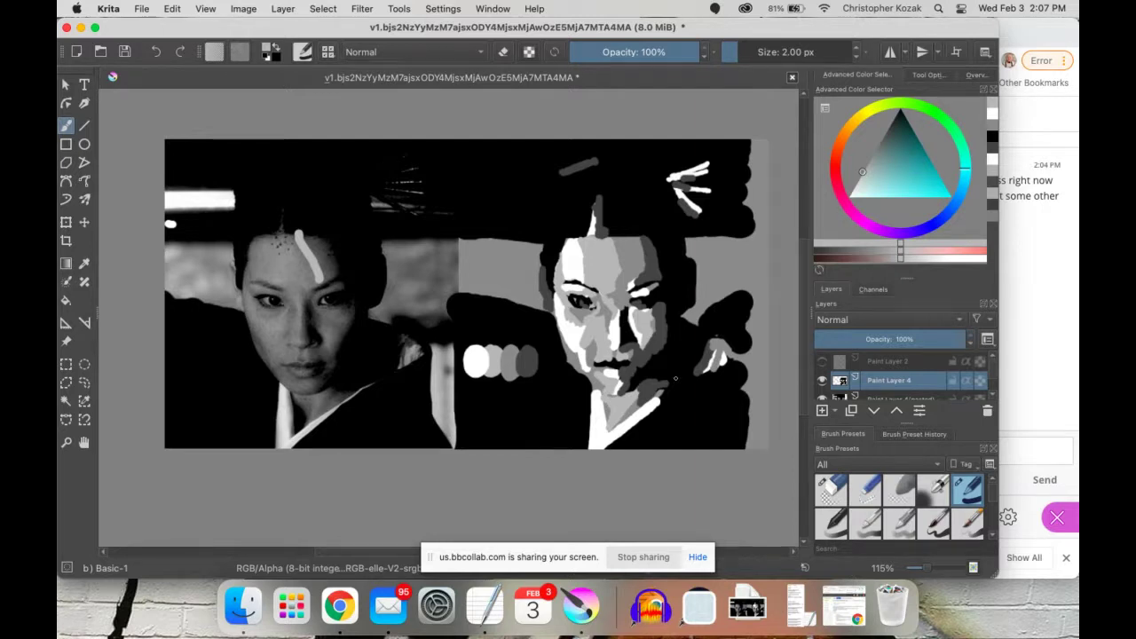
{"action": "left_click", "coordinate": [821, 361]}
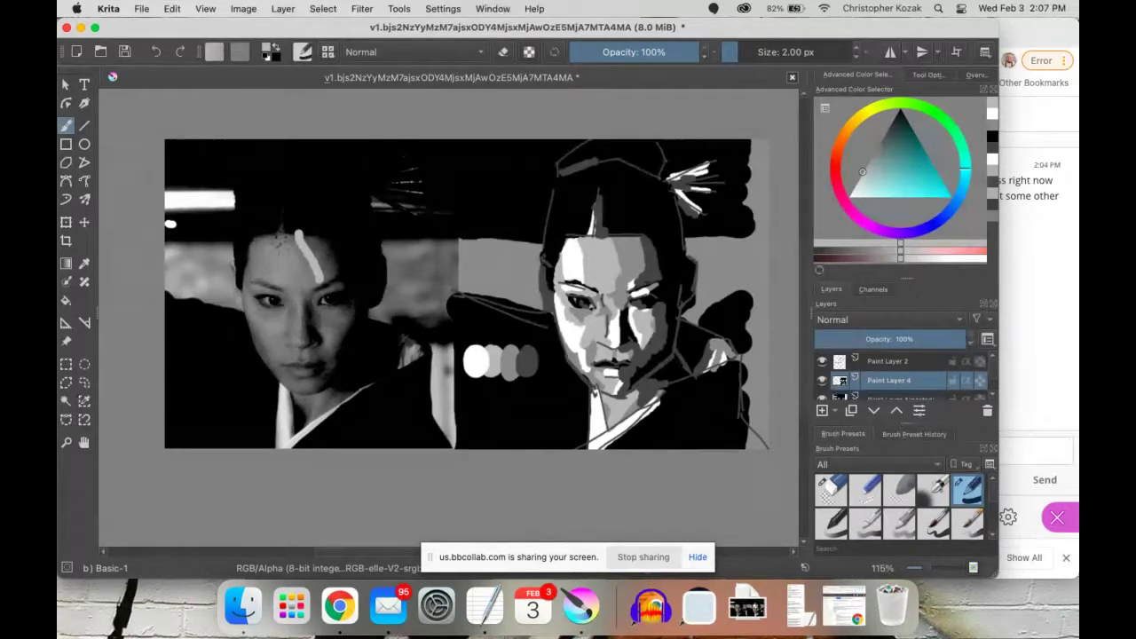
Add a new paint layer above the line sketch on Paint Layer 2 and make it the active layer.
{"action": "left_click", "coordinate": [906, 362]}
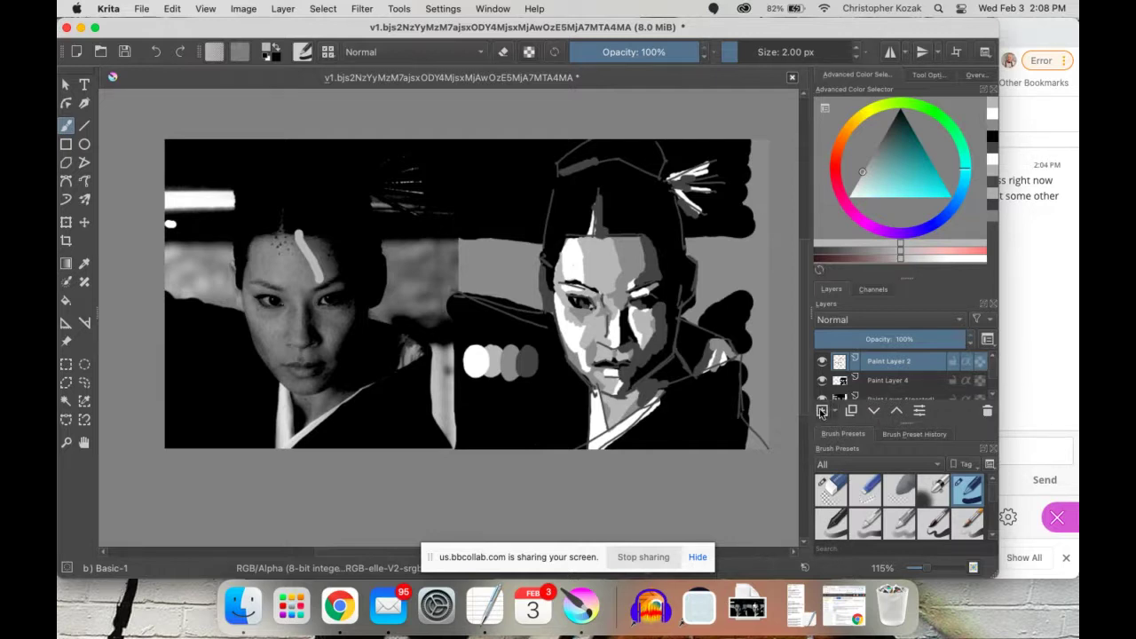
{"action": "left_click", "coordinate": [822, 411]}
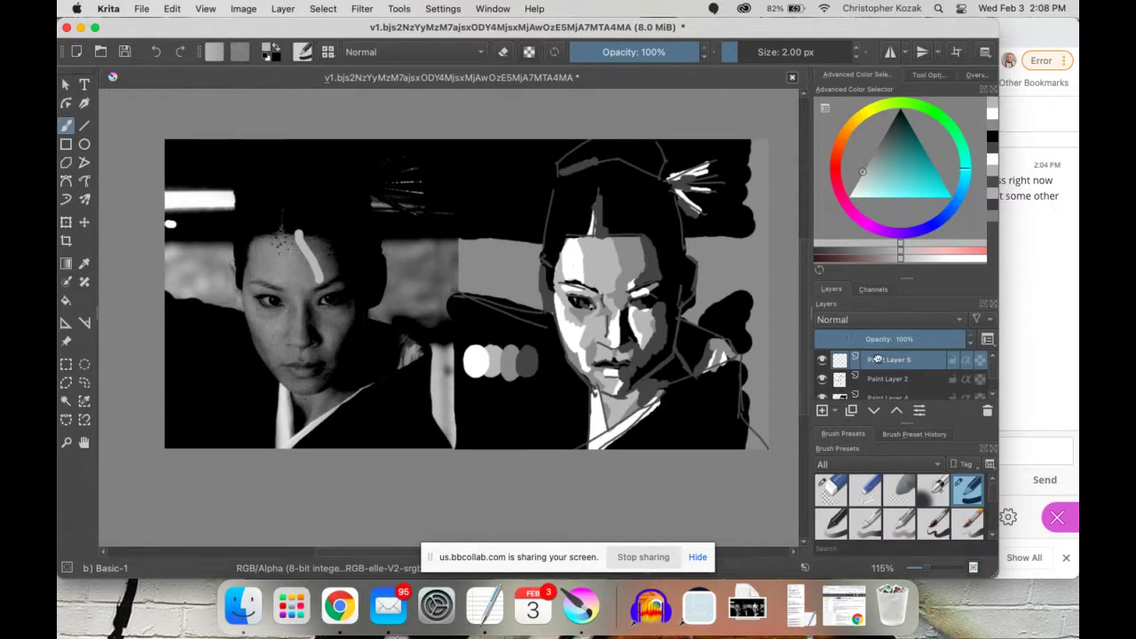
{"action": "left_click", "coordinate": [892, 378]}
{"action": "left_click", "coordinate": [905, 397]}
{"action": "scroll", "coordinate": [905, 382], "scroll_direction": "down", "scroll_amount": 2}
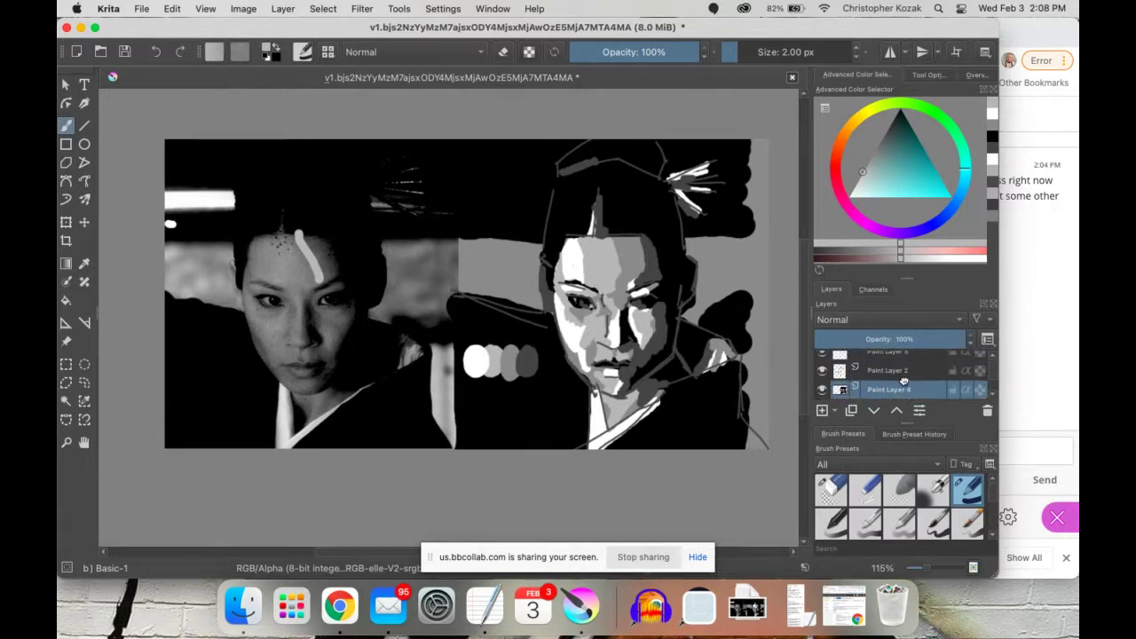
{"action": "left_click", "coordinate": [907, 356]}
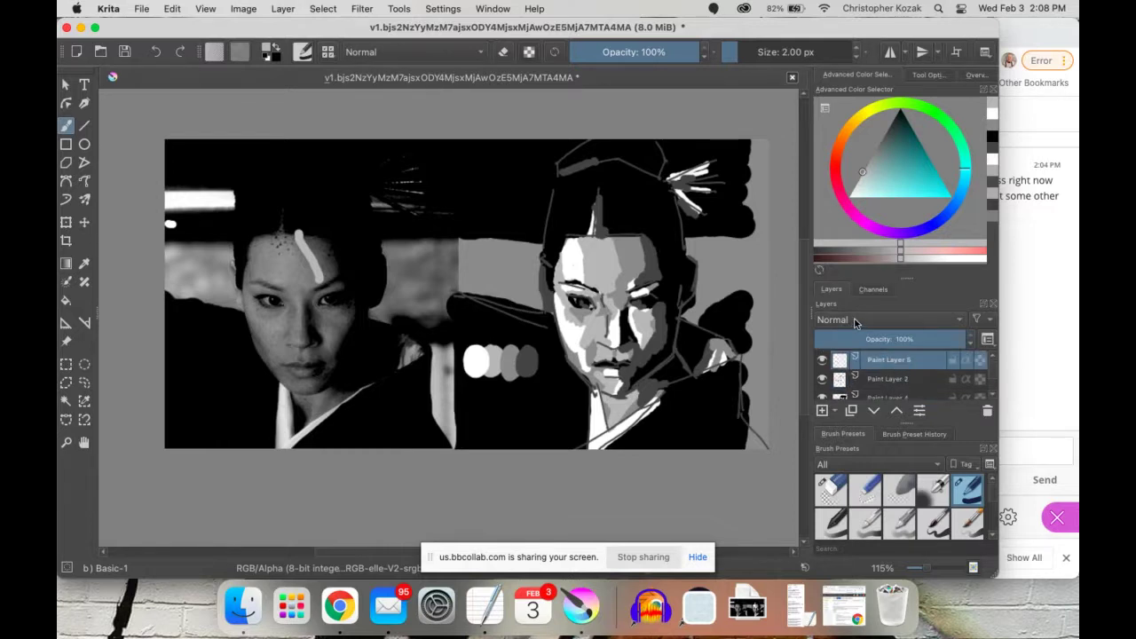
Set the blending mode of Paint Layer 5 to Multiply and pick a teal brush colour.
{"action": "left_click", "coordinate": [855, 321]}
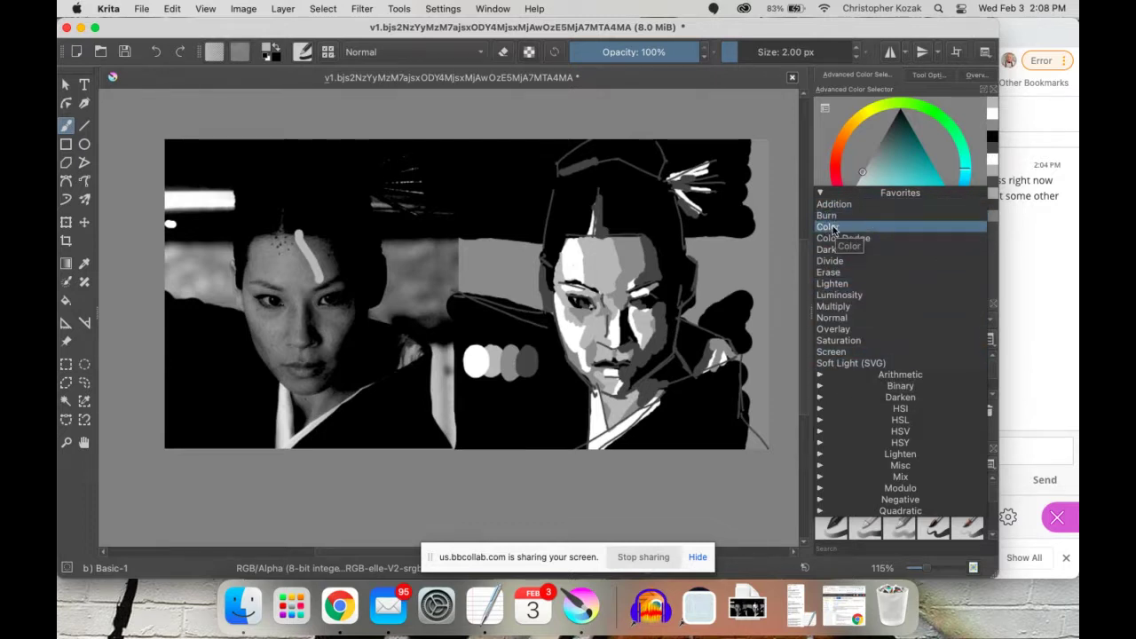
{"action": "left_click", "coordinate": [847, 307]}
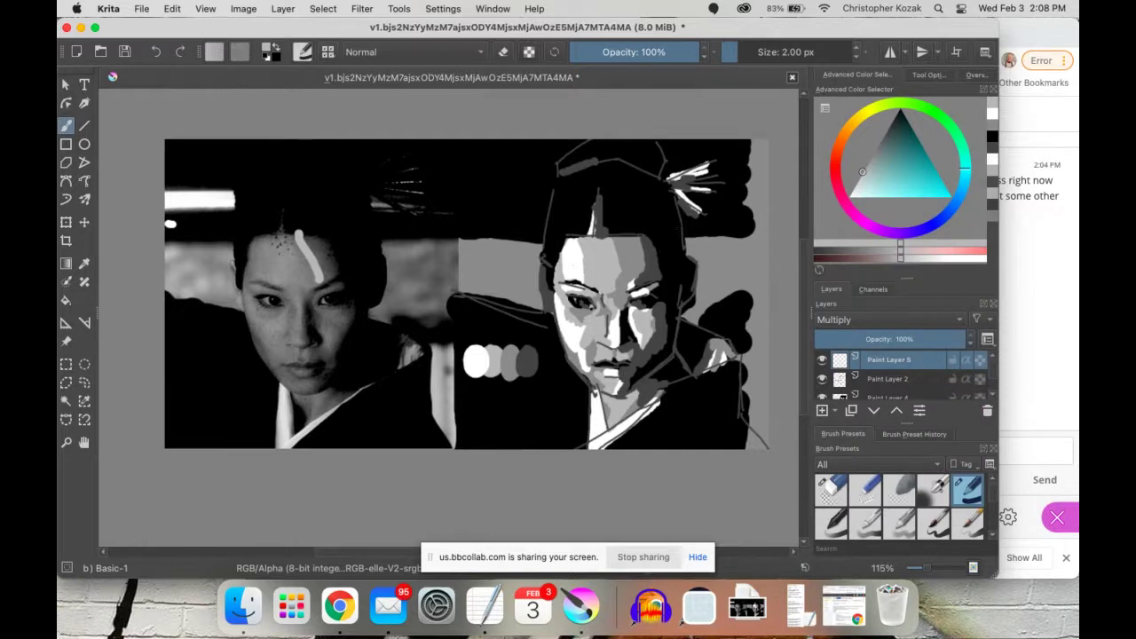
{"action": "left_click_drag", "start_coordinate": [903, 162], "coordinate": [939, 175]}
Enlarge the brush to 30 px for laying broad colour over the portrait's face.
{"action": "key", "text": "bracketright"}
{"action": "key", "text": "bracketright"}
{"action": "key", "text": "bracketright"}
{"action": "key", "text": "bracketright"}
{"action": "key", "text": "bracketright"}
{"action": "key", "text": "bracketright"}
{"action": "key", "text": "bracketright"}
{"action": "key", "text": "bracketright"}
{"action": "key", "text": "bracketright"}
{"action": "key", "text": "bracketright"}
{"action": "key", "text": "bracketright"}
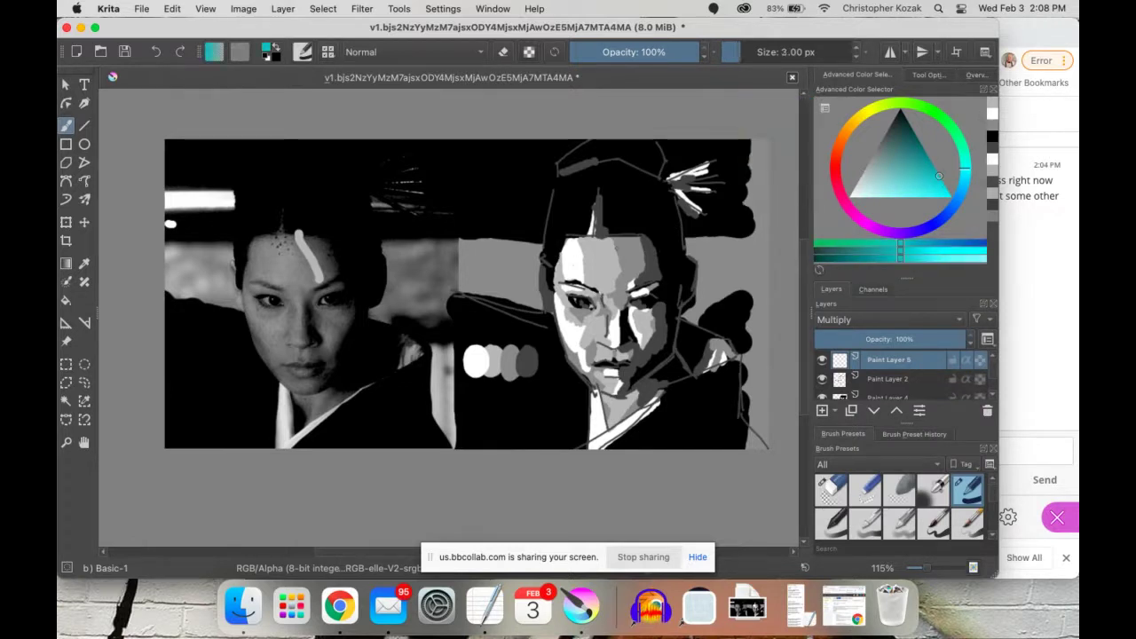
{"action": "key", "text": "bracketright"}
{"action": "key", "text": "bracketright"}
{"action": "key", "text": "bracketright"}
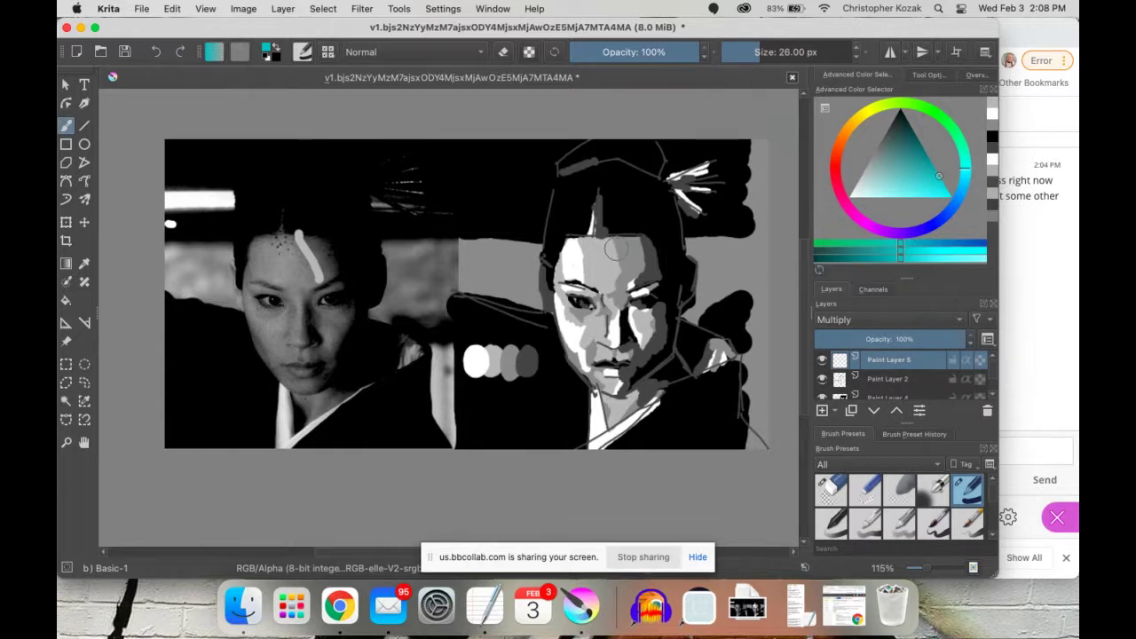
Try a teal tint over most of the grey portrait's face, then clear it from the layer.
{"action": "mouse_move", "coordinate": [622, 245]}
{"action": "left_mouse_down"}
{"action": "mouse_move", "coordinate": [544, 280]}
{"action": "mouse_move", "coordinate": [580, 347]}
{"action": "mouse_move", "coordinate": [618, 311]}
{"action": "mouse_move", "coordinate": [590, 360]}
{"action": "mouse_move", "coordinate": [605, 372]}
{"action": "mouse_move", "coordinate": [566, 244]}
{"action": "mouse_move", "coordinate": [605, 230]}
{"action": "mouse_move", "coordinate": [641, 380]}
{"action": "left_mouse_up"}
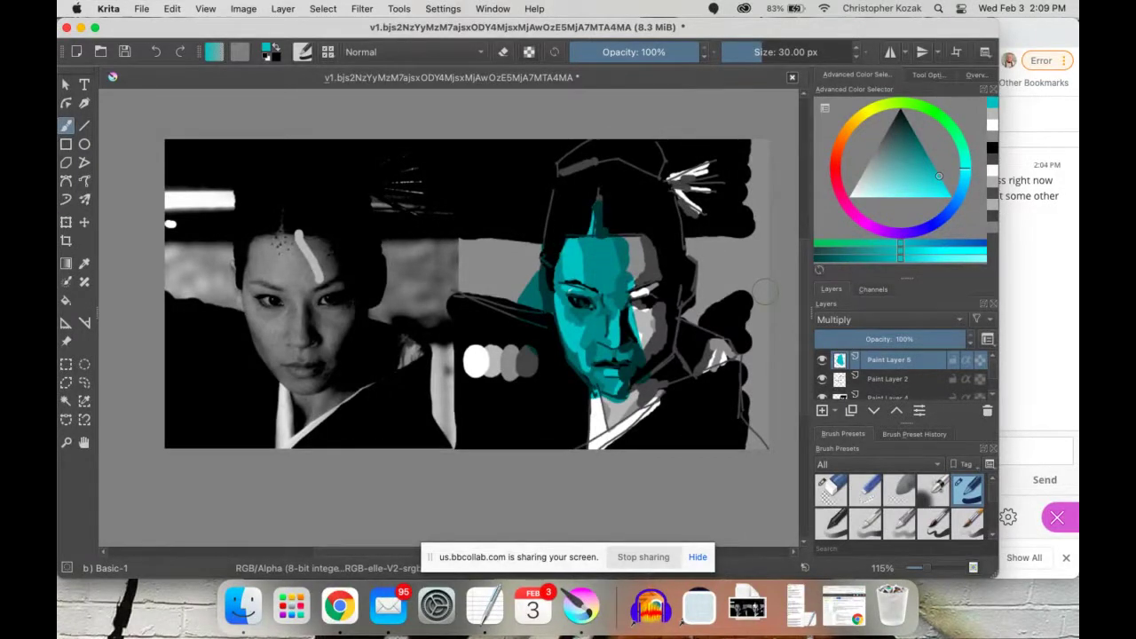
{"action": "key", "text": "Delete"}
Try the Divide blending mode on Paint Layer 5, painting teal strokes over the portrait's face and the background beside it.
{"action": "left_click", "coordinate": [890, 318]}
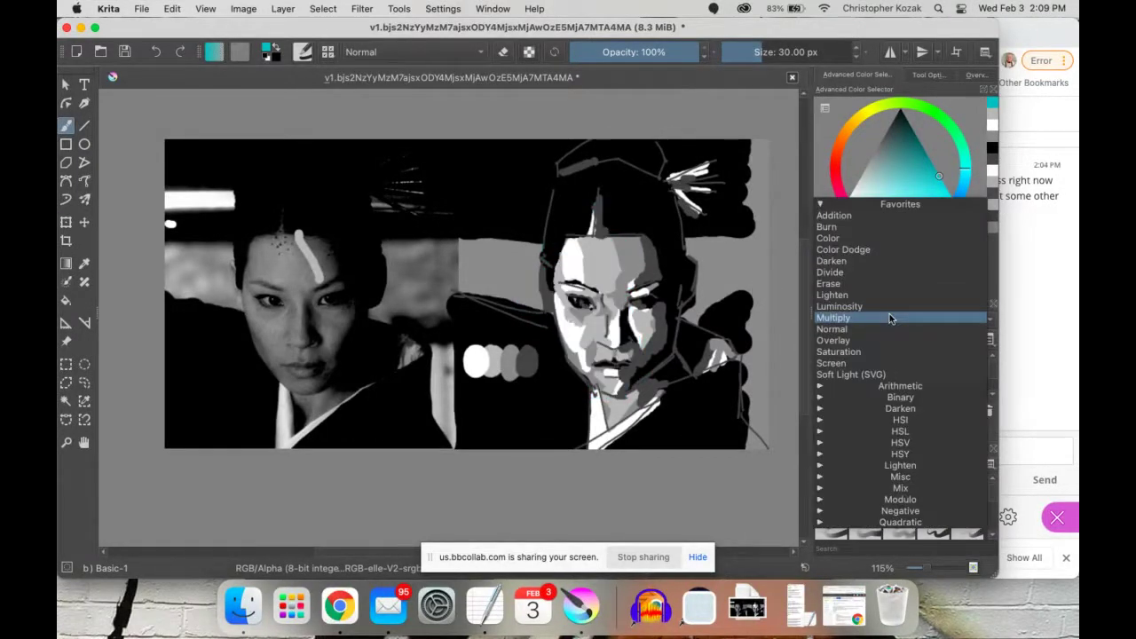
{"action": "left_click", "coordinate": [825, 273]}
{"action": "mouse_move", "coordinate": [555, 240]}
{"action": "left_mouse_down"}
{"action": "mouse_move", "coordinate": [594, 266]}
{"action": "mouse_move", "coordinate": [574, 382]}
{"action": "mouse_move", "coordinate": [614, 316]}
{"action": "mouse_move", "coordinate": [632, 384]}
{"action": "left_mouse_up"}
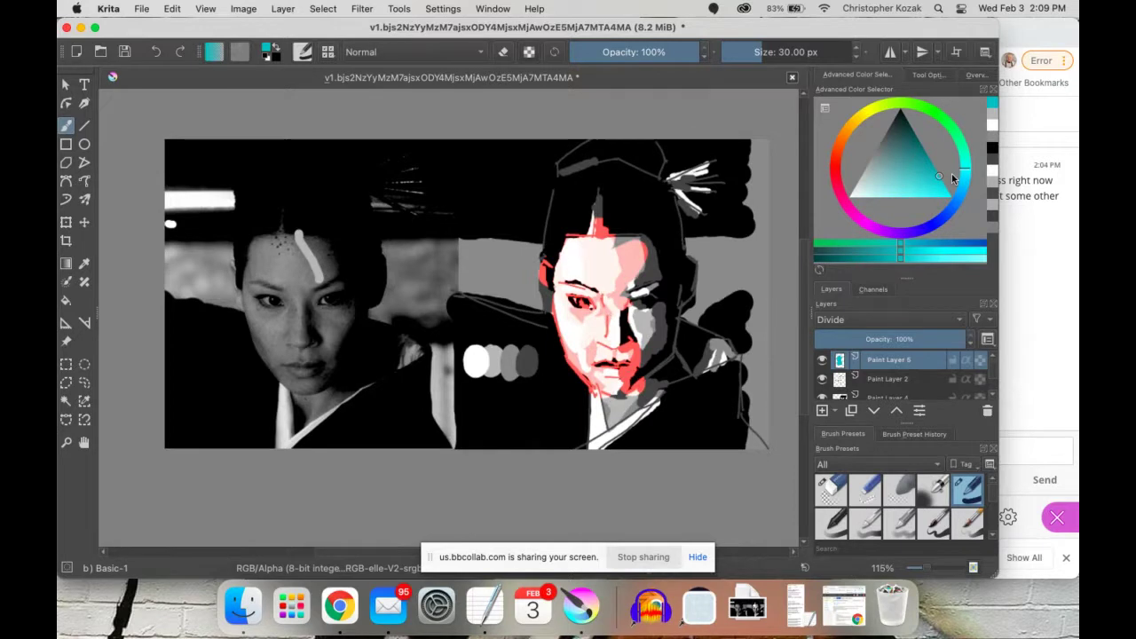
{"action": "left_click_drag", "start_coordinate": [937, 179], "coordinate": [948, 189]}
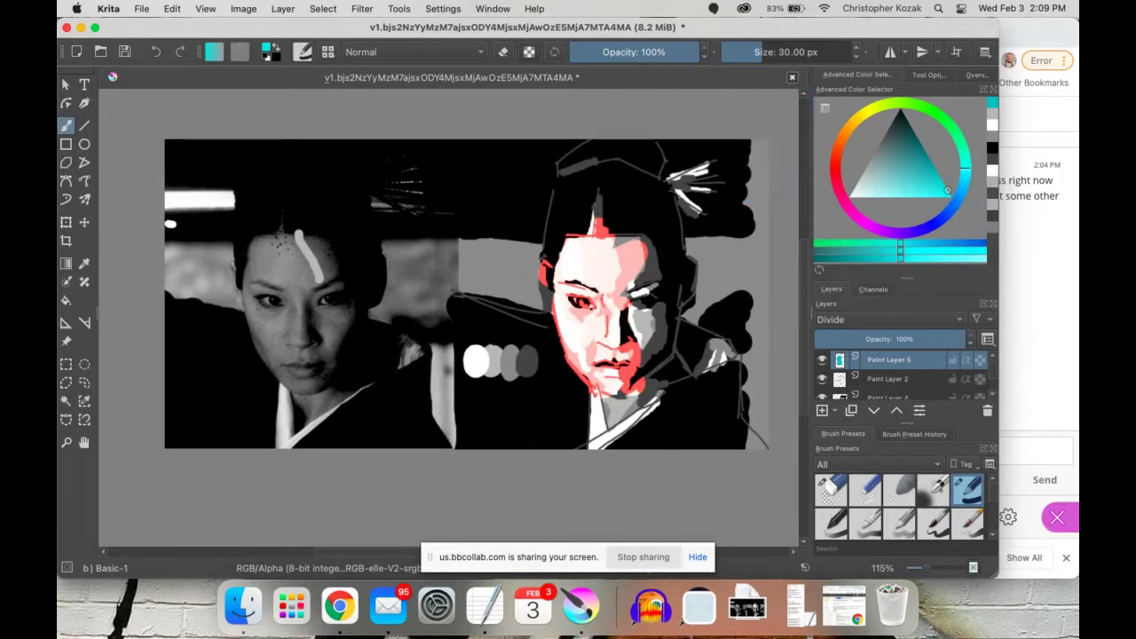
{"action": "mouse_move", "coordinate": [688, 238]}
{"action": "left_mouse_down"}
{"action": "mouse_move", "coordinate": [767, 277]}
{"action": "mouse_move", "coordinate": [679, 306]}
{"action": "left_mouse_up"}
{"action": "mouse_move", "coordinate": [680, 307]}
{"action": "left_mouse_down"}
{"action": "mouse_move", "coordinate": [728, 360]}
{"action": "mouse_move", "coordinate": [699, 333]}
{"action": "left_mouse_up"}
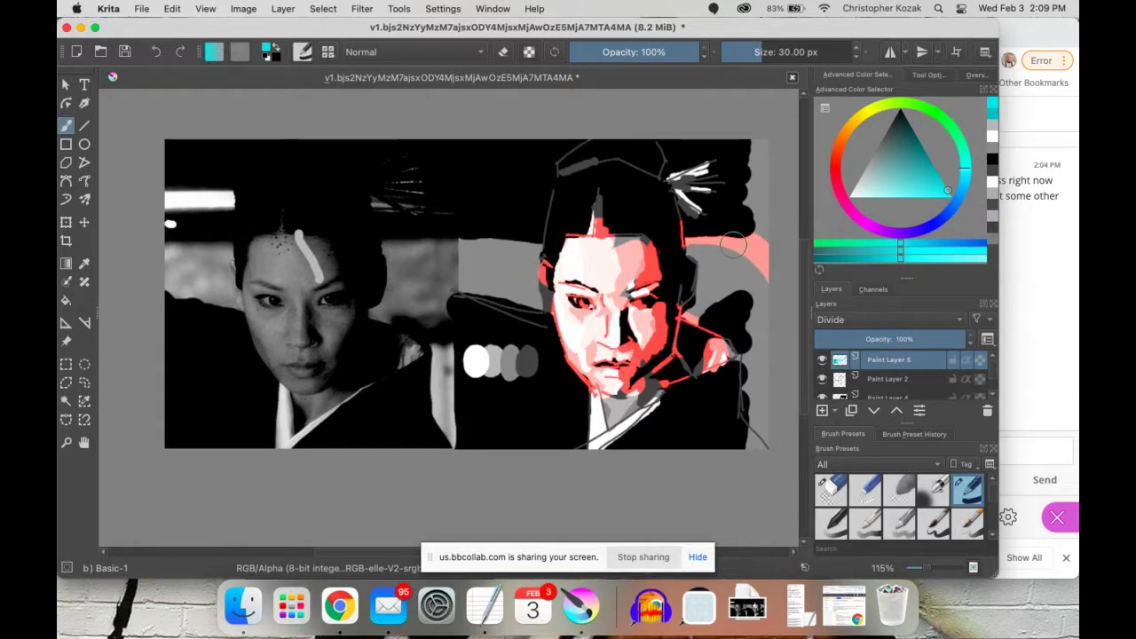
{"action": "left_click", "coordinate": [1047, 216]}
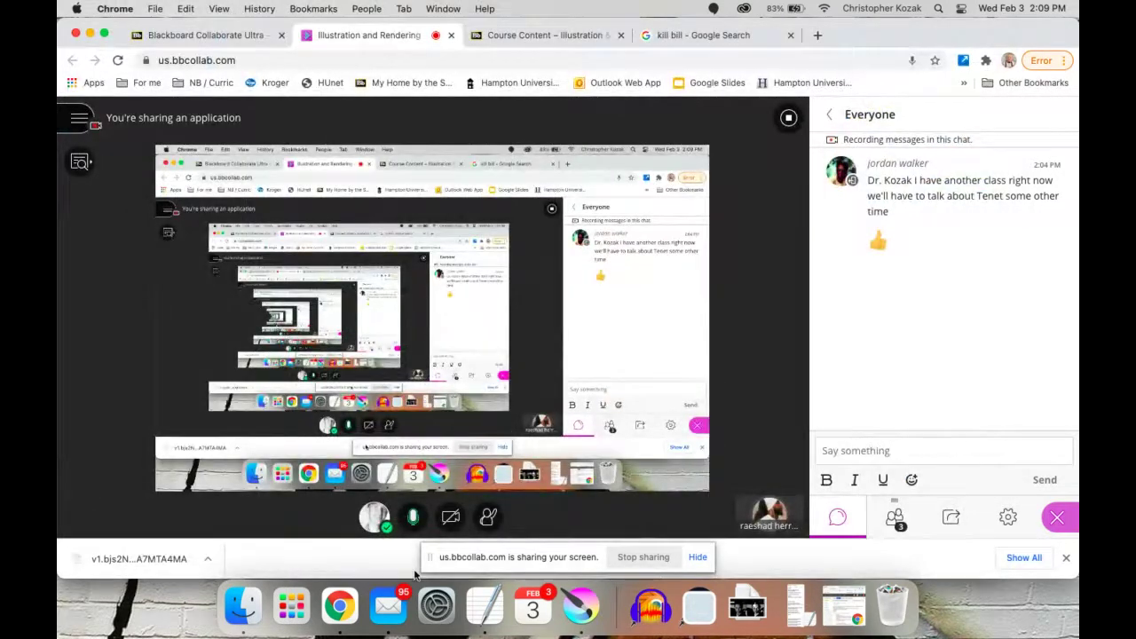
{"action": "left_click", "coordinate": [581, 606]}
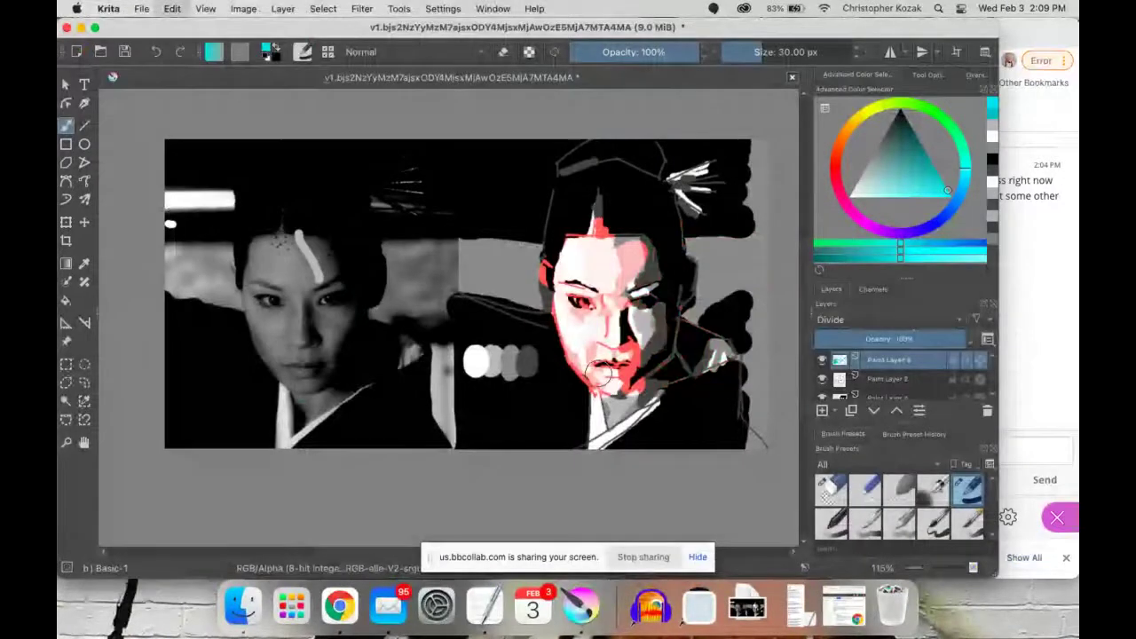
Set the blending mode of Paint Layer 5 to Color and choose an orange brush hue.
{"action": "left_click", "coordinate": [870, 322]}
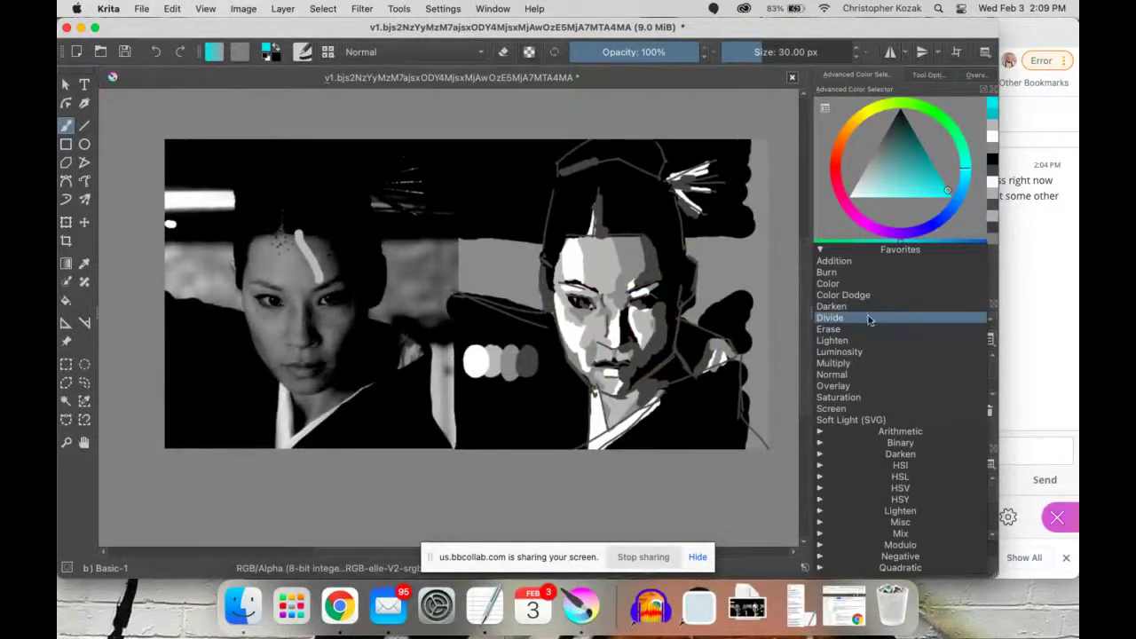
{"action": "left_click", "coordinate": [852, 283]}
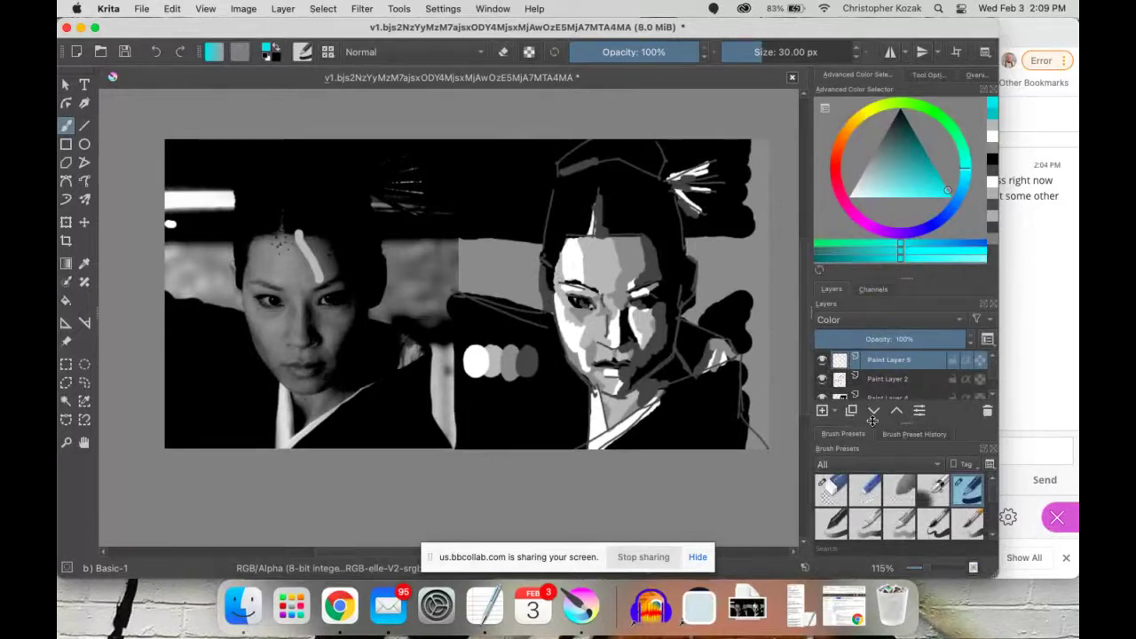
{"action": "left_click", "coordinate": [852, 130]}
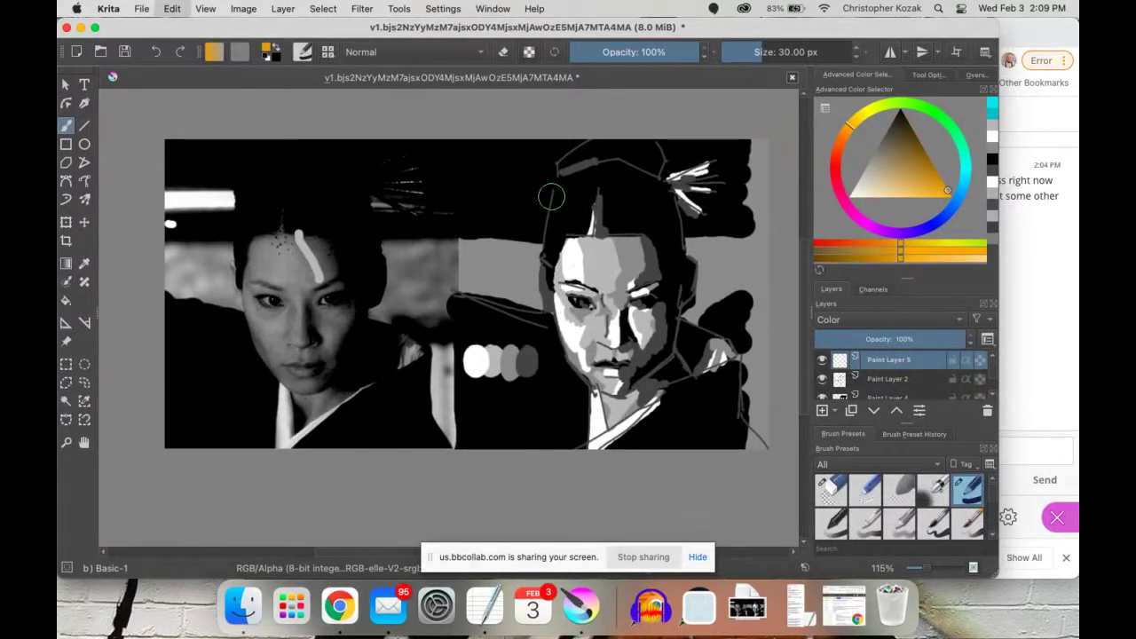
Paste the full-colour film still as a new layer and move it over the greyscale still beside the painting.
{"action": "key", "text": "super+v"}
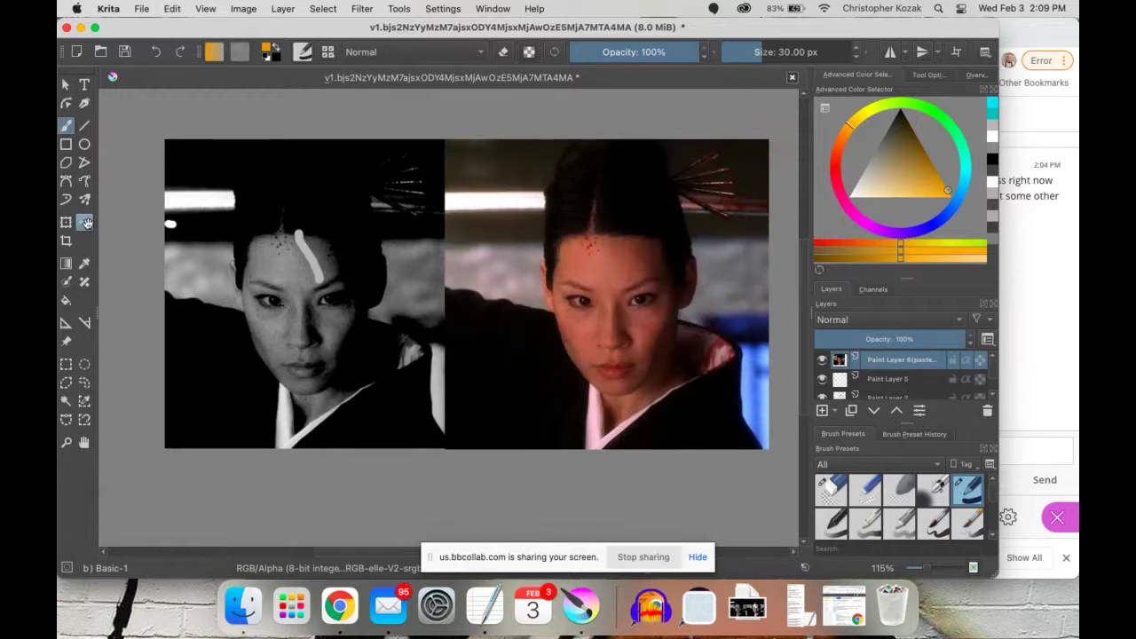
{"action": "left_click", "coordinate": [84, 222]}
{"action": "mouse_move", "coordinate": [651, 203]}
{"action": "left_mouse_down"}
{"action": "mouse_move", "coordinate": [323, 203]}
{"action": "mouse_move", "coordinate": [338, 203]}
{"action": "left_mouse_up"}
Sample reddish skin tones from several spots on the forehead in the colour still.
{"action": "left_click", "coordinate": [84, 263]}
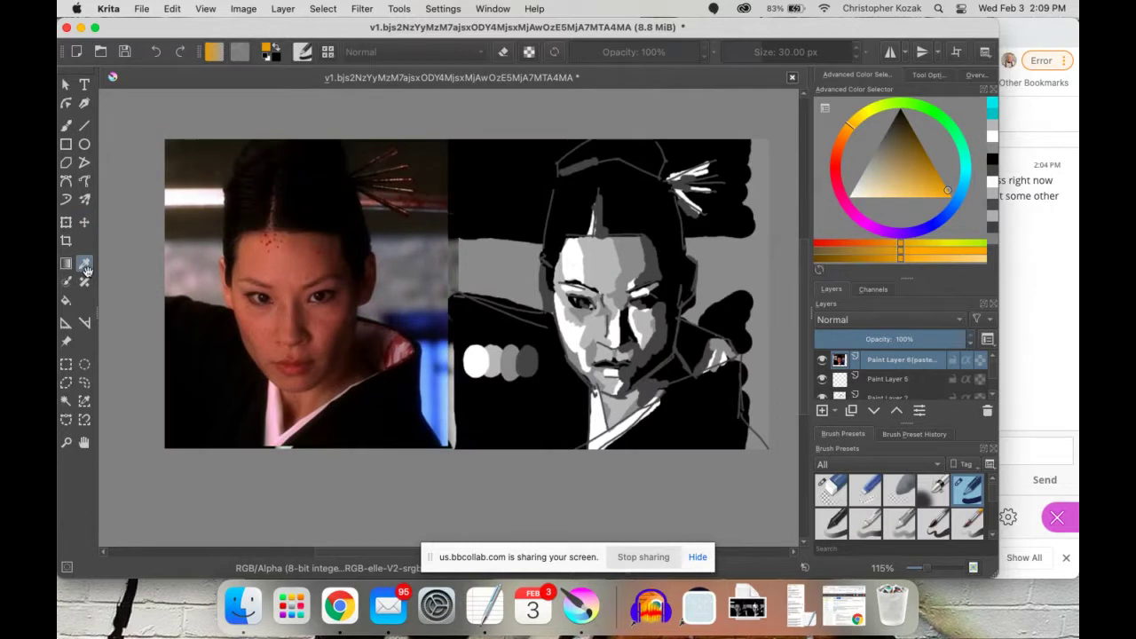
{"action": "left_click", "coordinate": [287, 256]}
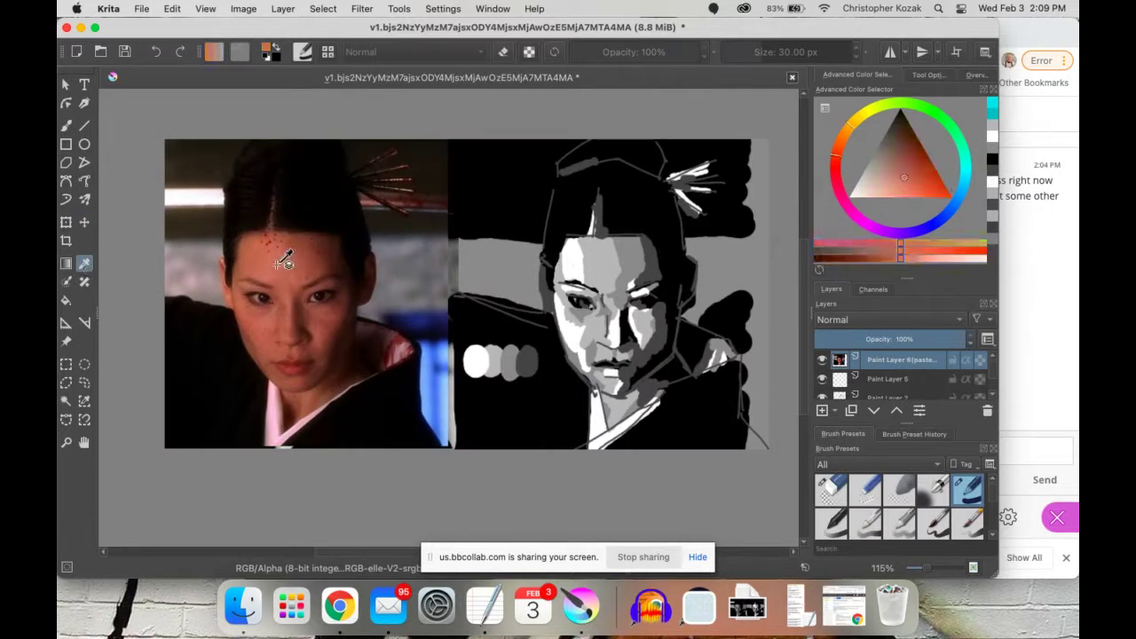
{"action": "left_click", "coordinate": [321, 251]}
{"action": "left_click", "coordinate": [295, 270]}
{"action": "left_click", "coordinate": [261, 265]}
{"action": "left_click", "coordinate": [270, 240]}
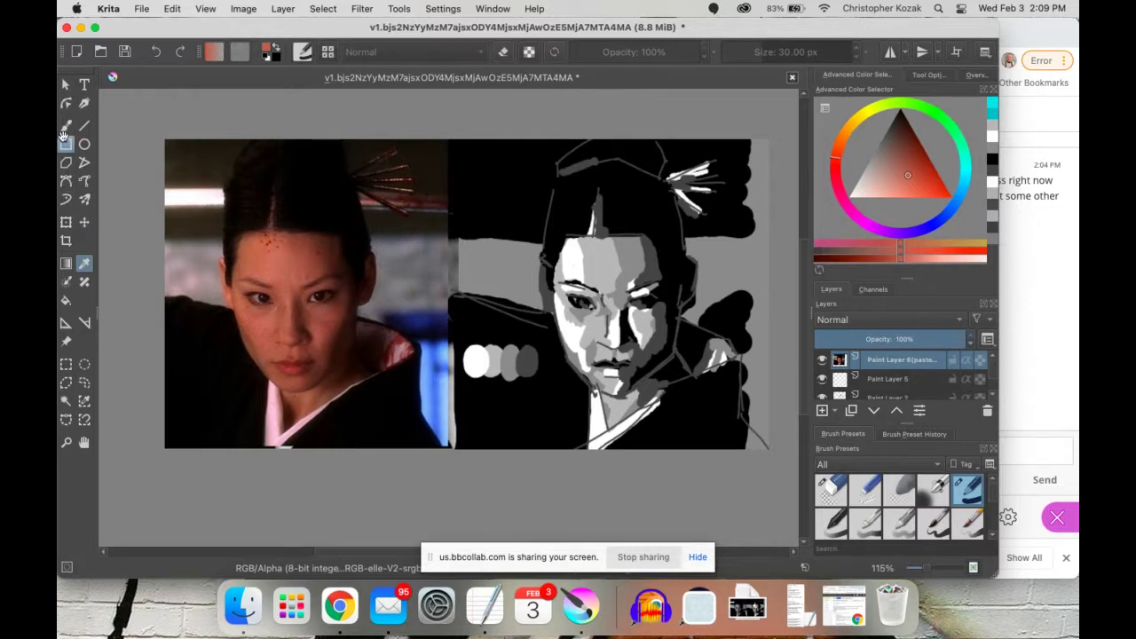
Return to the brush and adjust the sampled skin tone to a lighter salmon.
{"action": "left_click", "coordinate": [66, 126]}
{"action": "left_click", "coordinate": [893, 177]}
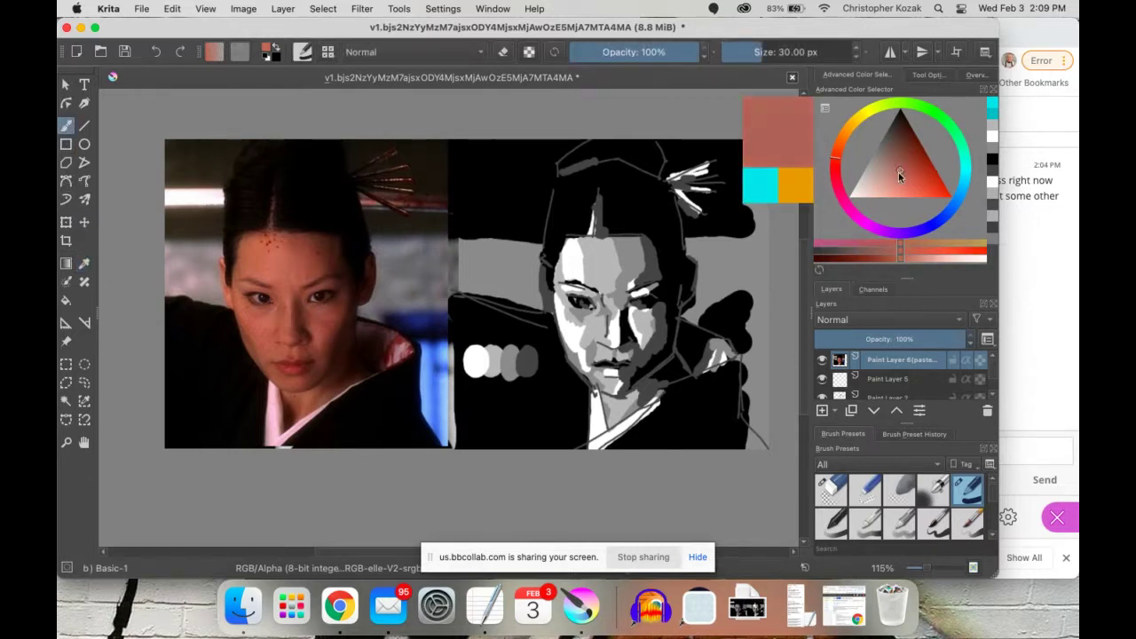
{"action": "left_click_drag", "start_coordinate": [890, 174], "coordinate": [899, 172]}
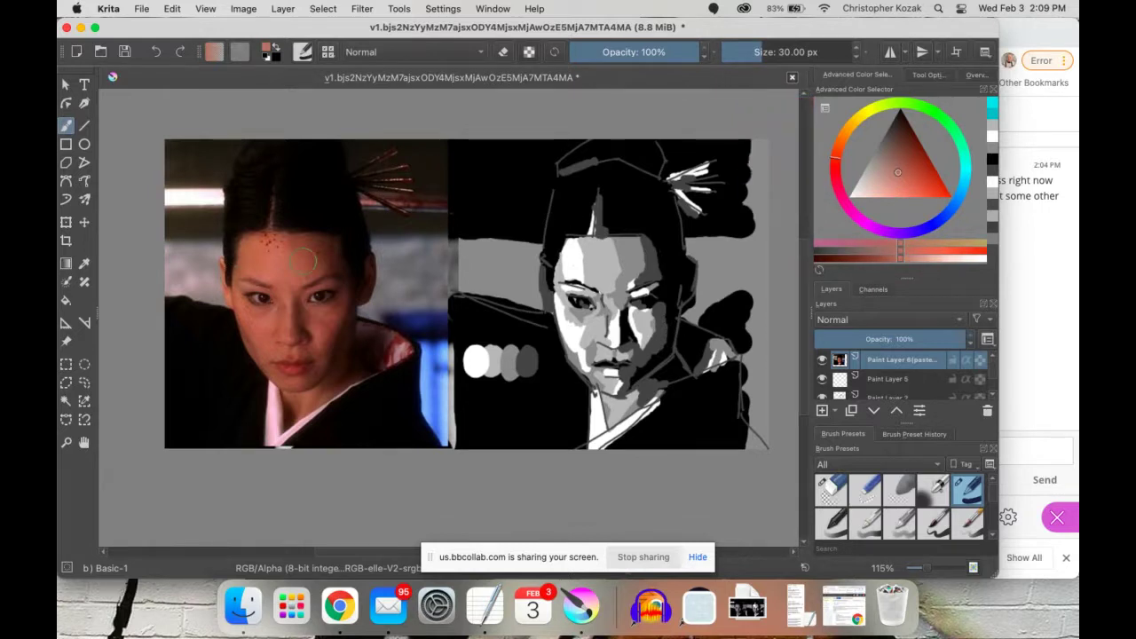
{"action": "left_click_drag", "start_coordinate": [837, 153], "coordinate": [898, 180]}
{"action": "left_click_drag", "start_coordinate": [839, 150], "coordinate": [834, 155]}
Try painting salmon over the portrait's forehead on the pasted still's layer, and undo the strokes.
{"action": "left_click", "coordinate": [562, 278]}
{"action": "mouse_move", "coordinate": [561, 278]}
{"action": "left_mouse_down"}
{"action": "mouse_move", "coordinate": [583, 243]}
{"action": "mouse_move", "coordinate": [622, 266]}
{"action": "left_mouse_up"}
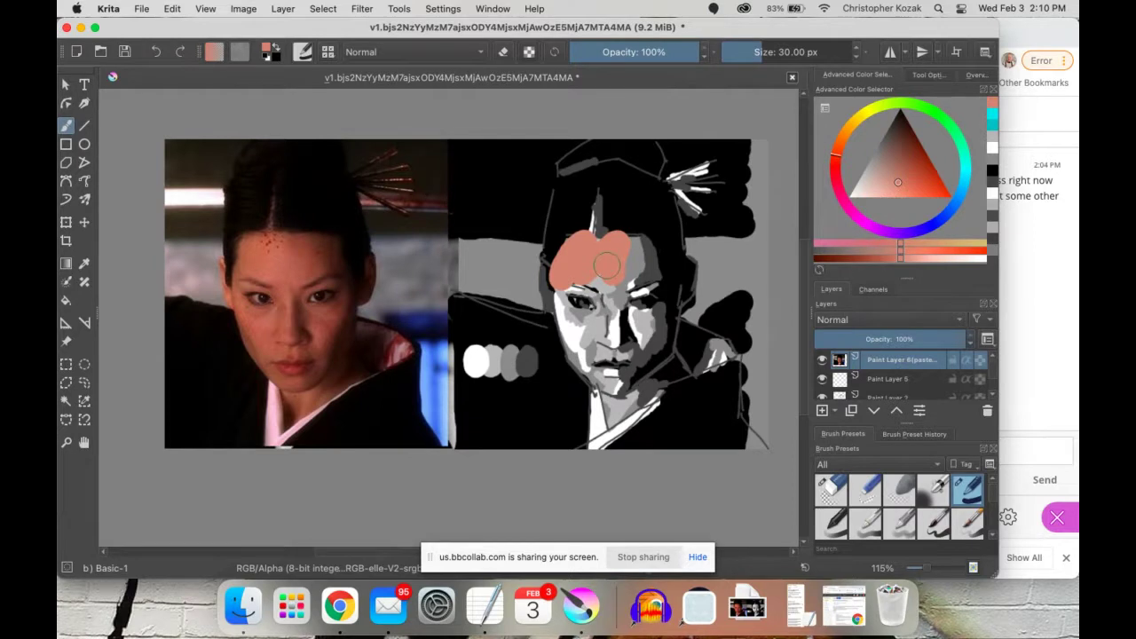
{"action": "key", "text": "super+z"}
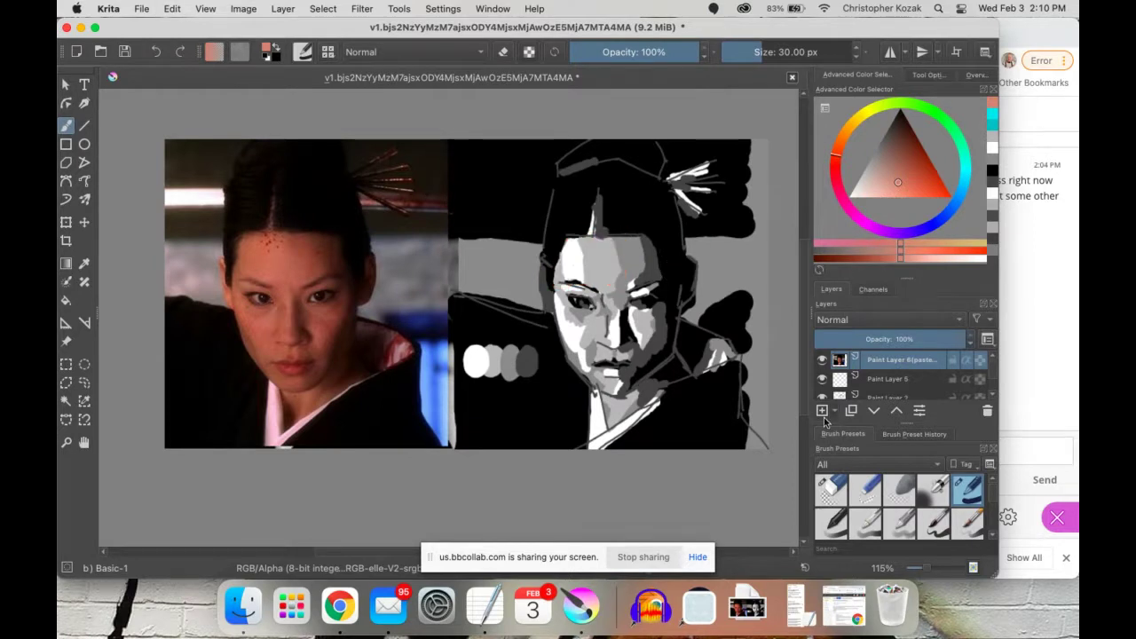
{"action": "key", "text": "super+z"}
Add a paint layer above the pasted still, set it to Color blending, and tint the portrait's face and neck salmon.
{"action": "left_click", "coordinate": [953, 334]}
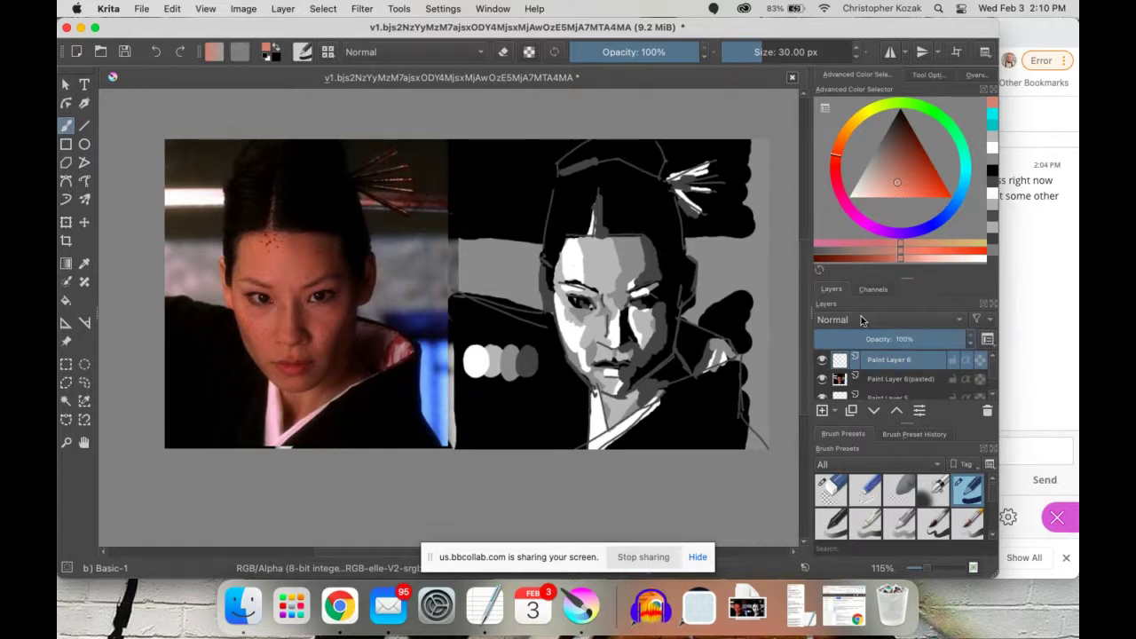
{"action": "left_click", "coordinate": [866, 319]}
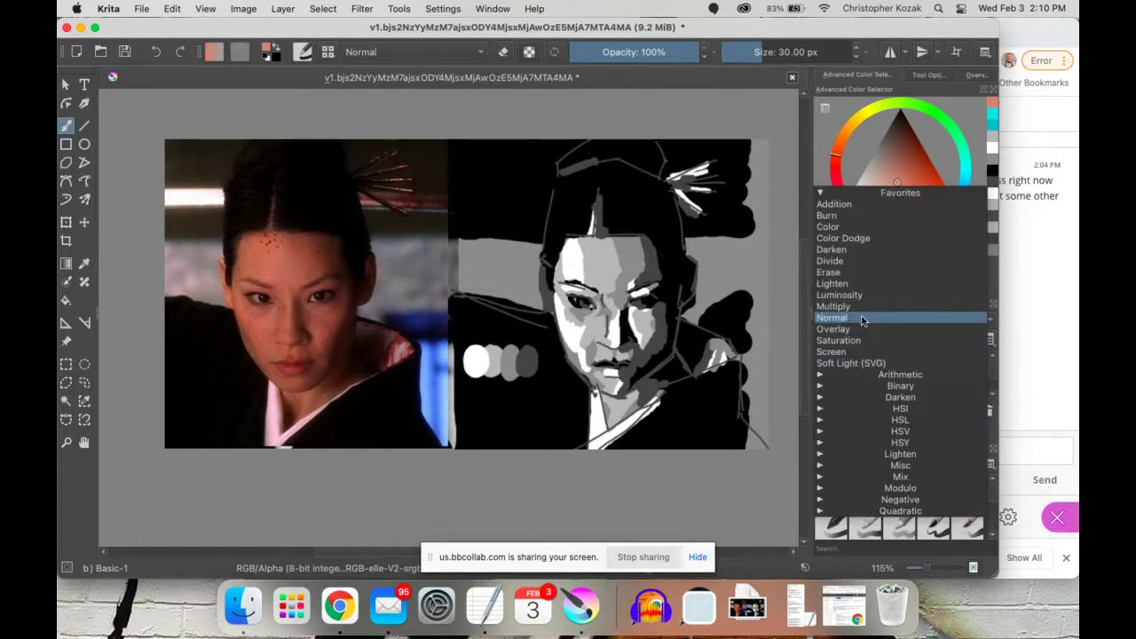
{"action": "left_click", "coordinate": [845, 227]}
{"action": "mouse_move", "coordinate": [593, 279]}
{"action": "left_mouse_down"}
{"action": "mouse_move", "coordinate": [563, 268]}
{"action": "mouse_move", "coordinate": [581, 248]}
{"action": "mouse_move", "coordinate": [634, 290]}
{"action": "mouse_move", "coordinate": [568, 297]}
{"action": "mouse_move", "coordinate": [591, 381]}
{"action": "mouse_move", "coordinate": [634, 294]}
{"action": "mouse_move", "coordinate": [641, 338]}
{"action": "mouse_move", "coordinate": [618, 402]}
{"action": "mouse_move", "coordinate": [601, 401]}
{"action": "mouse_move", "coordinate": [688, 366]}
{"action": "mouse_move", "coordinate": [657, 329]}
{"action": "mouse_move", "coordinate": [664, 341]}
{"action": "mouse_move", "coordinate": [679, 279]}
{"action": "mouse_move", "coordinate": [593, 242]}
{"action": "mouse_move", "coordinate": [579, 268]}
{"action": "mouse_move", "coordinate": [596, 270]}
{"action": "mouse_move", "coordinate": [569, 293]}
{"action": "mouse_move", "coordinate": [545, 282]}
{"action": "mouse_move", "coordinate": [547, 258]}
{"action": "mouse_move", "coordinate": [558, 268]}
{"action": "left_mouse_up"}
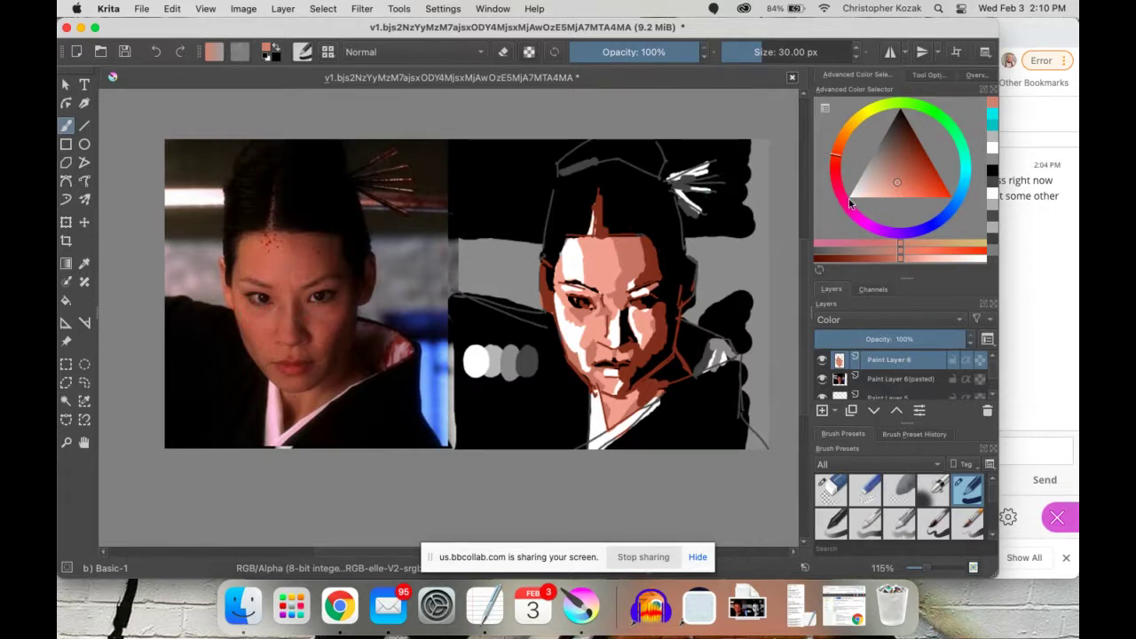
Shift the brush colour to a muted dusty pink and reduce the brush size to 12 px.
{"action": "left_click_drag", "start_coordinate": [847, 200], "coordinate": [843, 205]}
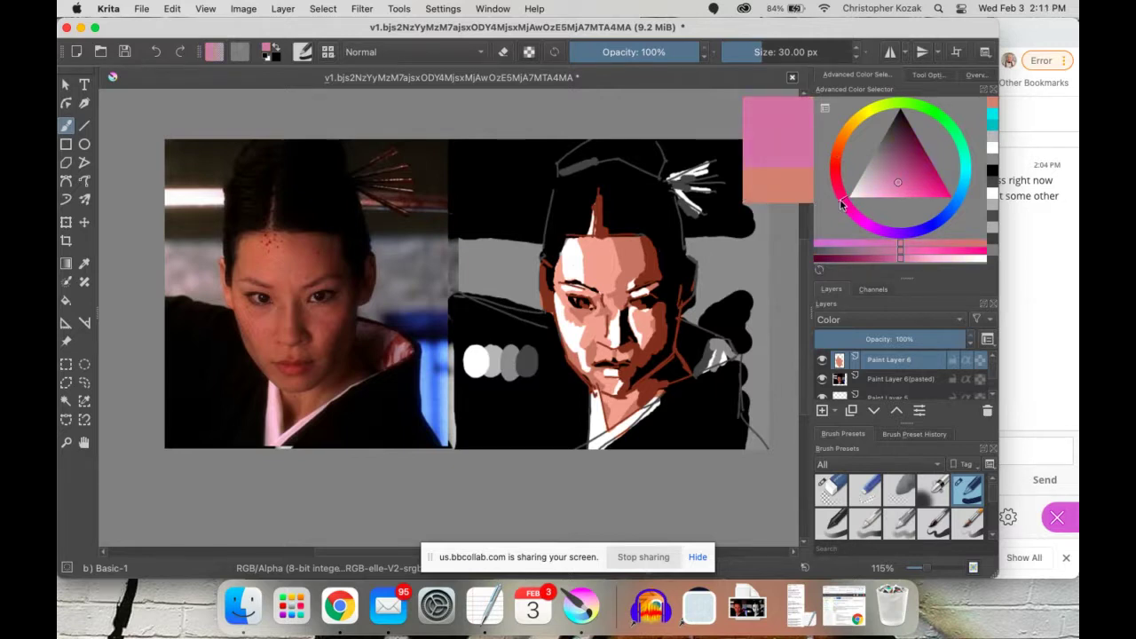
{"action": "left_click_drag", "start_coordinate": [898, 174], "coordinate": [881, 170]}
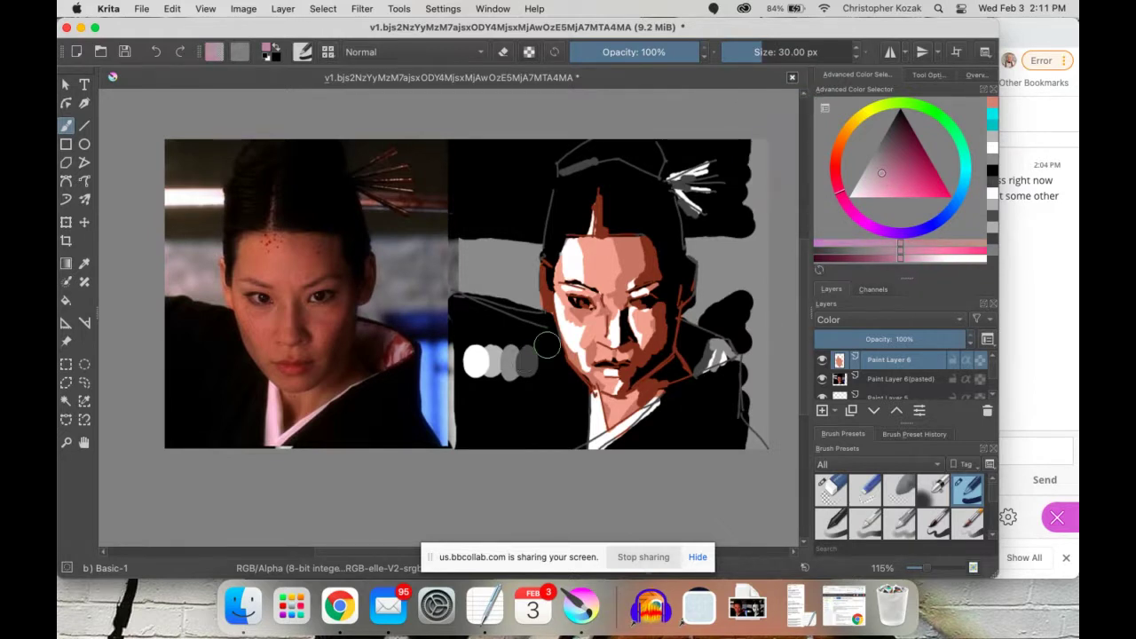
{"action": "key", "text": "bracketleft"}
{"action": "key", "text": "bracketleft"}
{"action": "key", "text": "bracketleft"}
{"action": "key", "text": "bracketleft"}
{"action": "key", "text": "bracketleft"}
{"action": "key", "text": "bracketleft"}
{"action": "key", "text": "bracketleft"}
{"action": "key", "text": "bracketleft"}
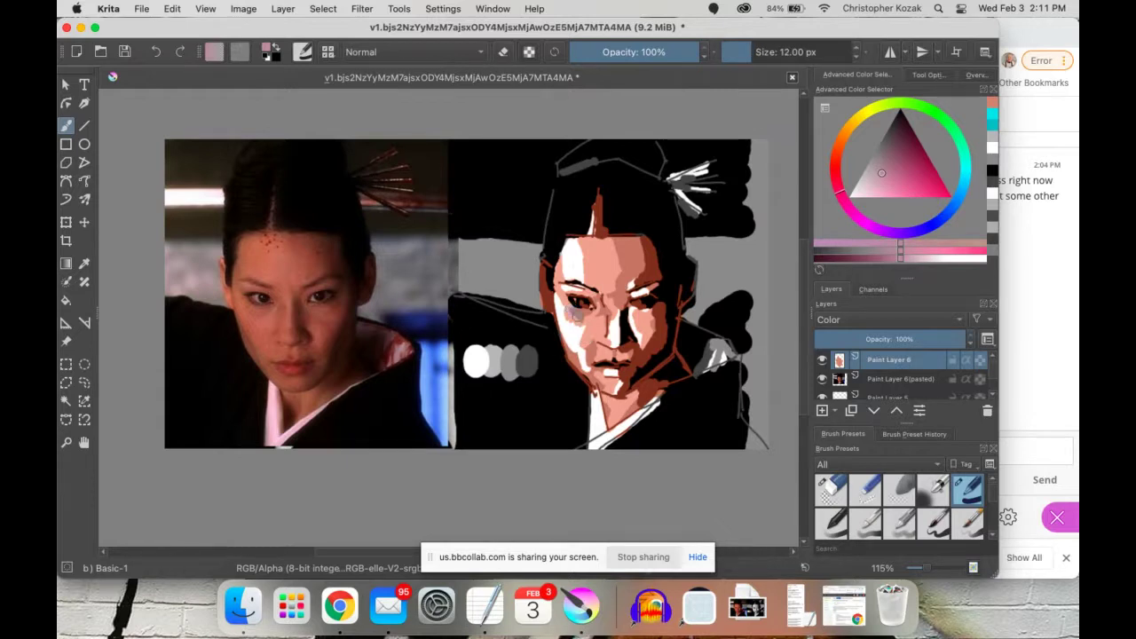
Paint dusty pink under the eyes, across the shadowed cheek, and along the chin and jaw of the portrait.
{"action": "left_click_drag", "start_coordinate": [565, 309], "coordinate": [602, 309]}
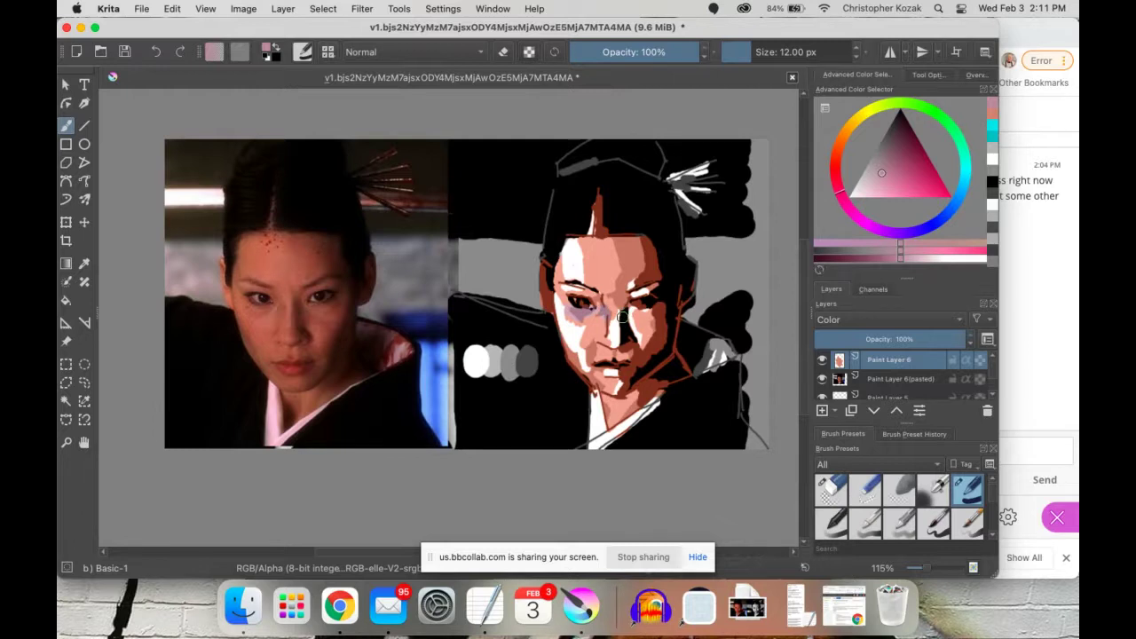
{"action": "mouse_move", "coordinate": [633, 318]}
{"action": "left_mouse_down"}
{"action": "mouse_move", "coordinate": [671, 309]}
{"action": "mouse_move", "coordinate": [665, 322]}
{"action": "mouse_move", "coordinate": [667, 305]}
{"action": "mouse_move", "coordinate": [664, 347]}
{"action": "left_mouse_up"}
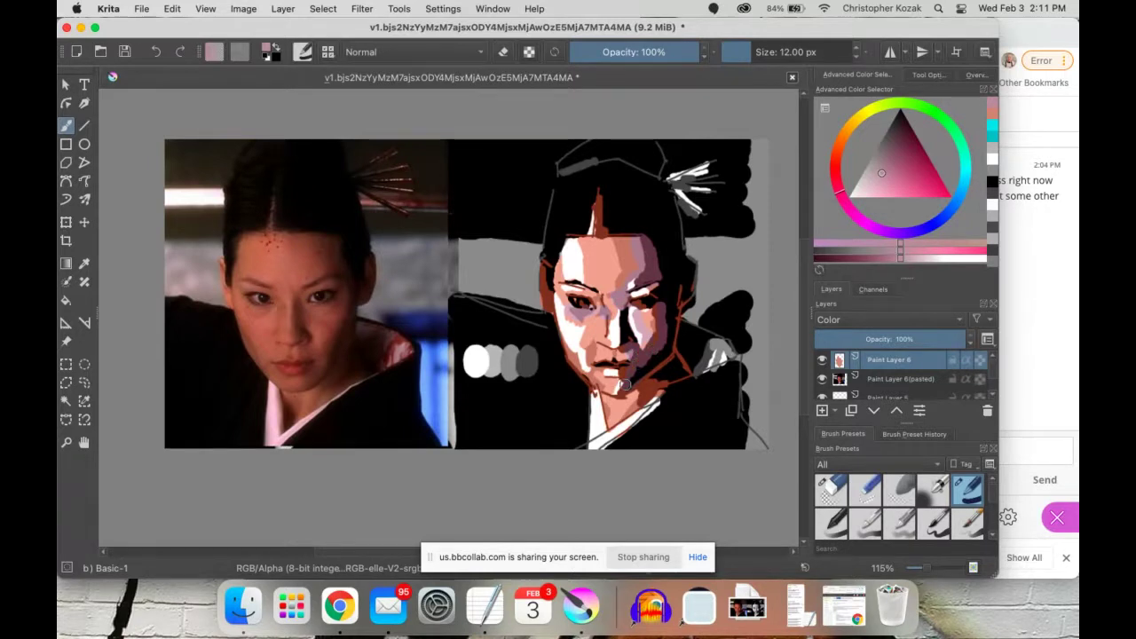
{"action": "mouse_move", "coordinate": [626, 385]}
{"action": "left_mouse_down"}
{"action": "mouse_move", "coordinate": [664, 368]}
{"action": "mouse_move", "coordinate": [679, 378]}
{"action": "left_mouse_up"}
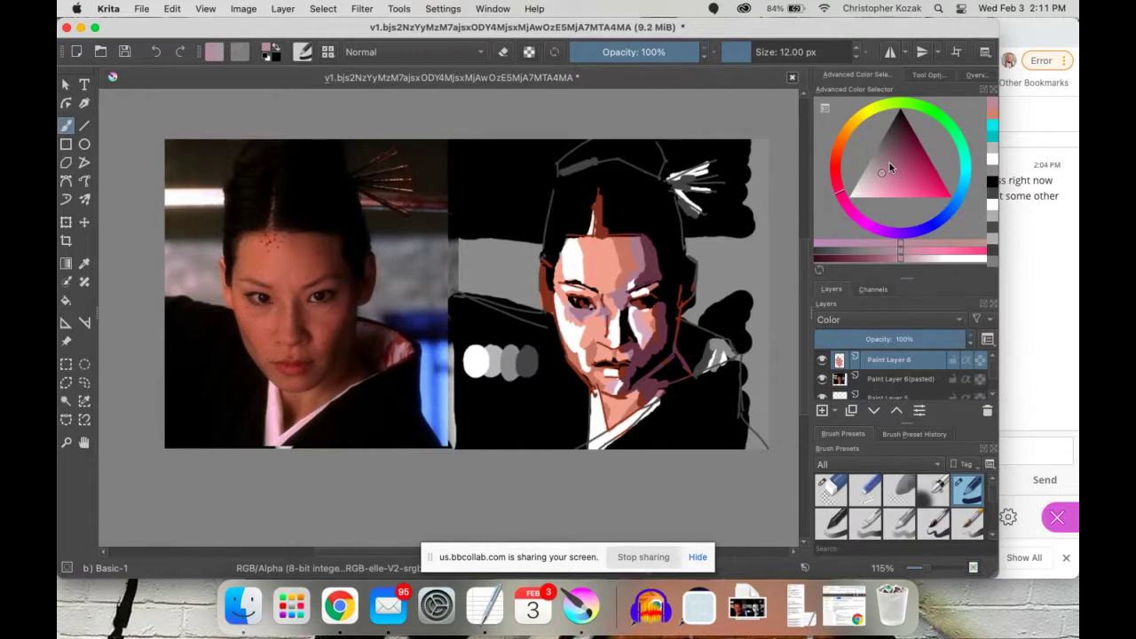
Pick a darker greyish red and tint the edge of the shadow shape on the portrait's forehead.
{"action": "mouse_move", "coordinate": [889, 162]}
{"action": "left_mouse_down"}
{"action": "mouse_move", "coordinate": [878, 168]}
{"action": "mouse_move", "coordinate": [883, 159]}
{"action": "left_mouse_up"}
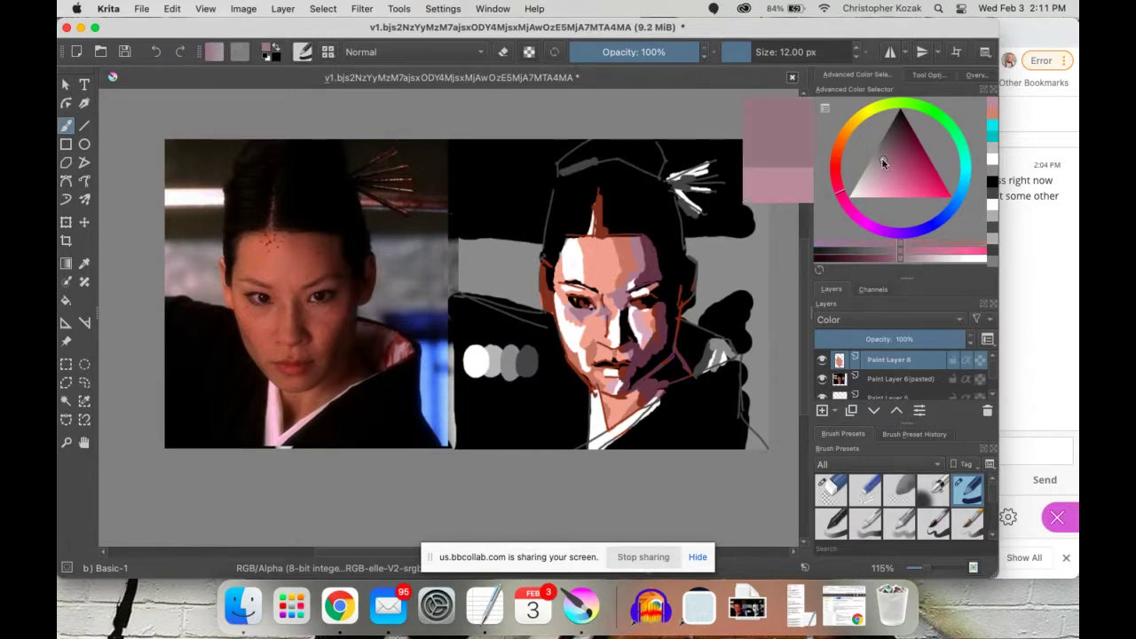
{"action": "left_click_drag", "start_coordinate": [841, 191], "coordinate": [838, 176]}
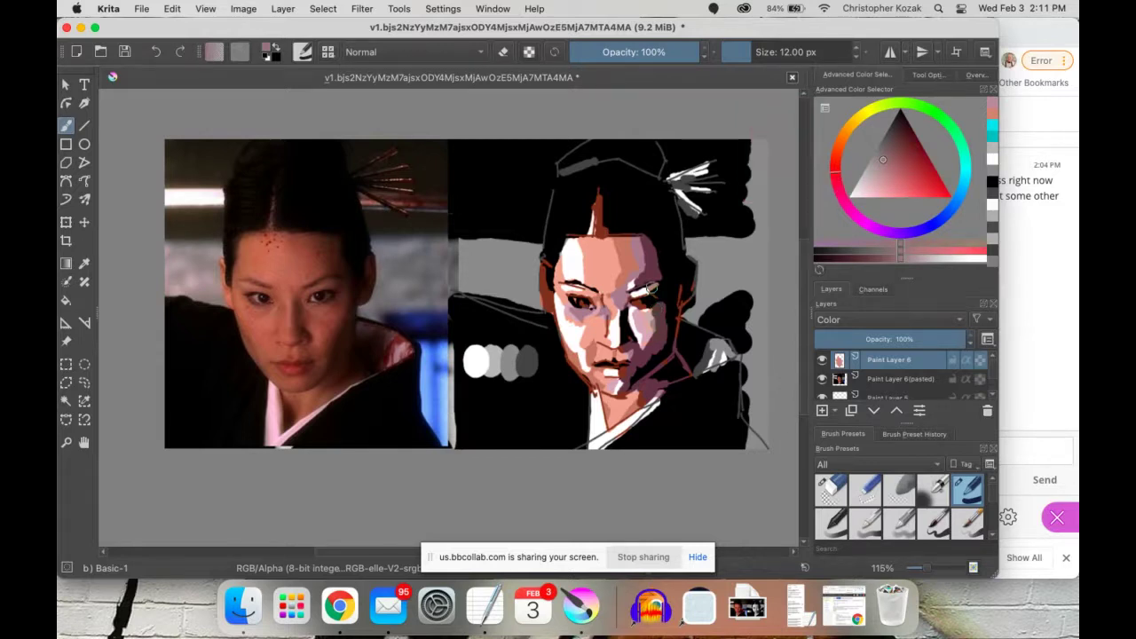
{"action": "left_click_drag", "start_coordinate": [619, 248], "coordinate": [620, 258]}
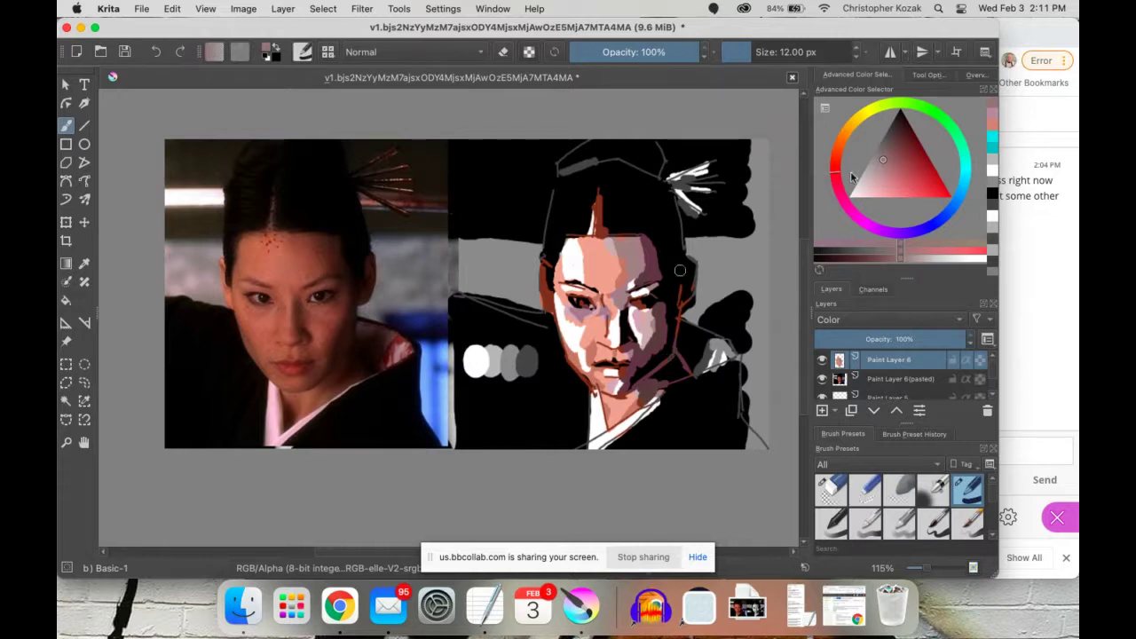
Pick a muted orange-tan and tint parts of the portrait's forehead shadow, shaded cheek, and the area around the nose and mouth.
{"action": "left_click", "coordinate": [843, 146]}
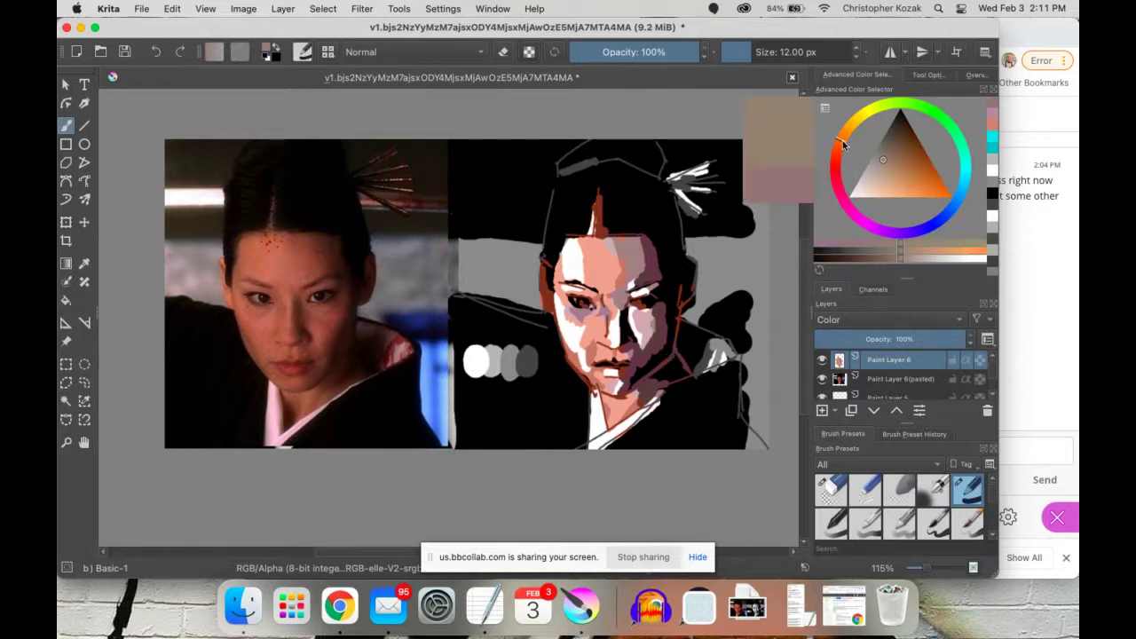
{"action": "left_click", "coordinate": [895, 170]}
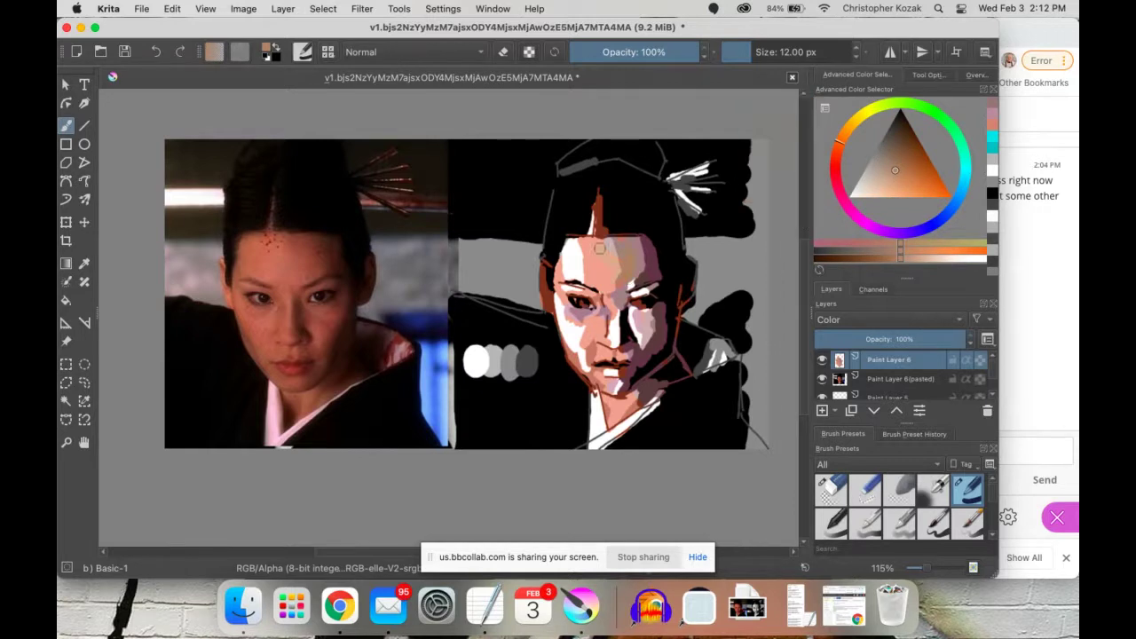
{"action": "left_click_drag", "start_coordinate": [622, 240], "coordinate": [617, 234]}
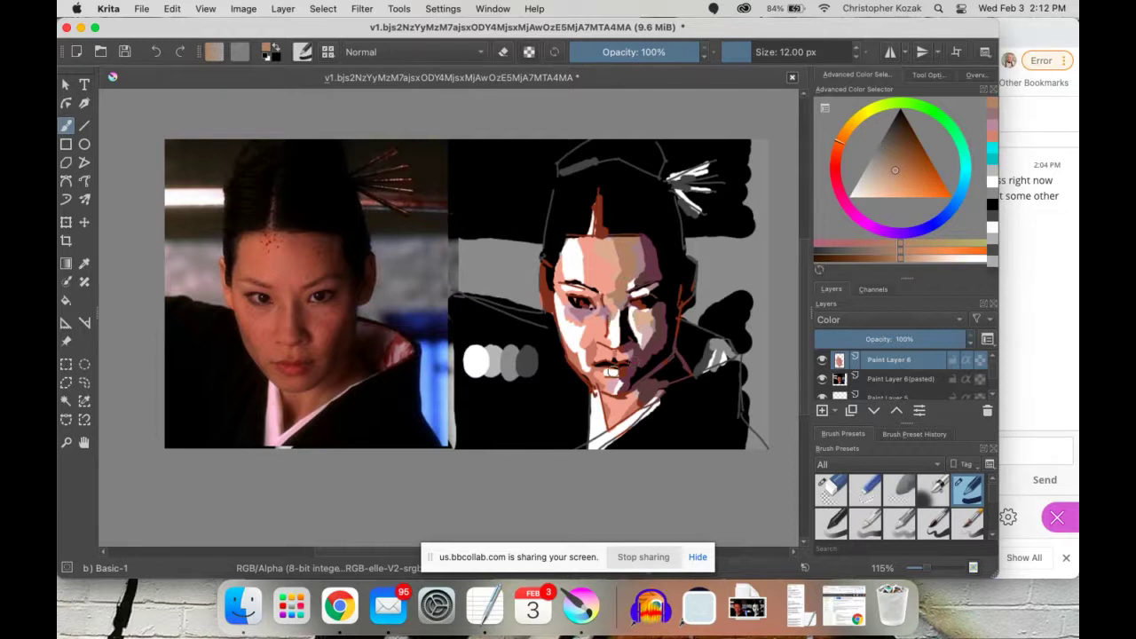
{"action": "left_click_drag", "start_coordinate": [604, 378], "coordinate": [611, 381]}
Review the paint layer's available blending modes and keep Color selected.
{"action": "left_click", "coordinate": [864, 323]}
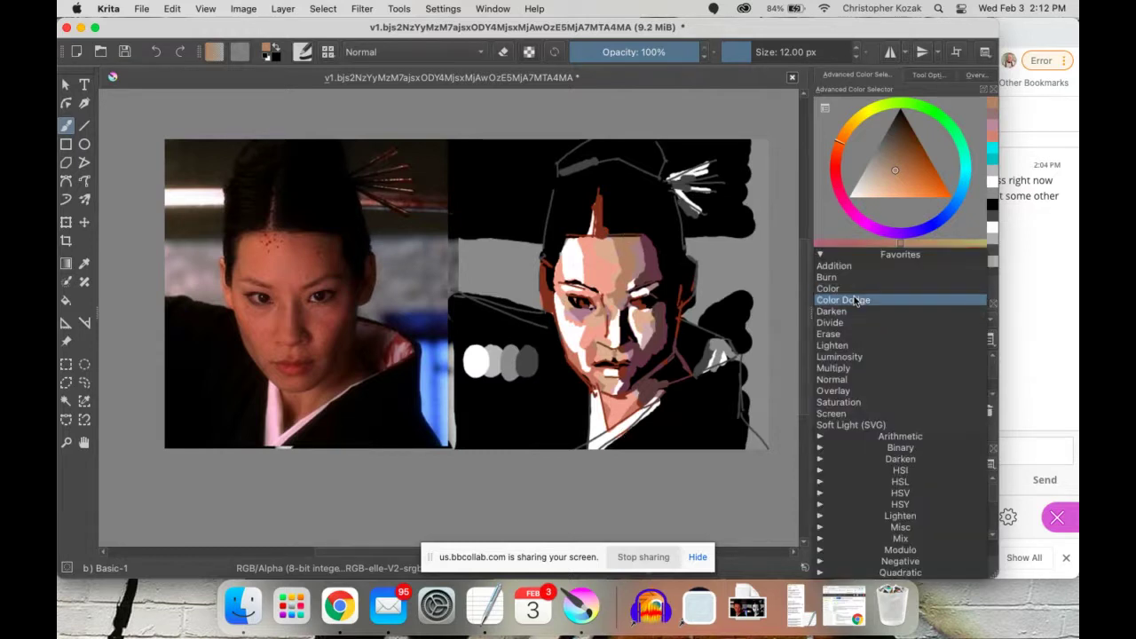
{"action": "left_click", "coordinate": [850, 292]}
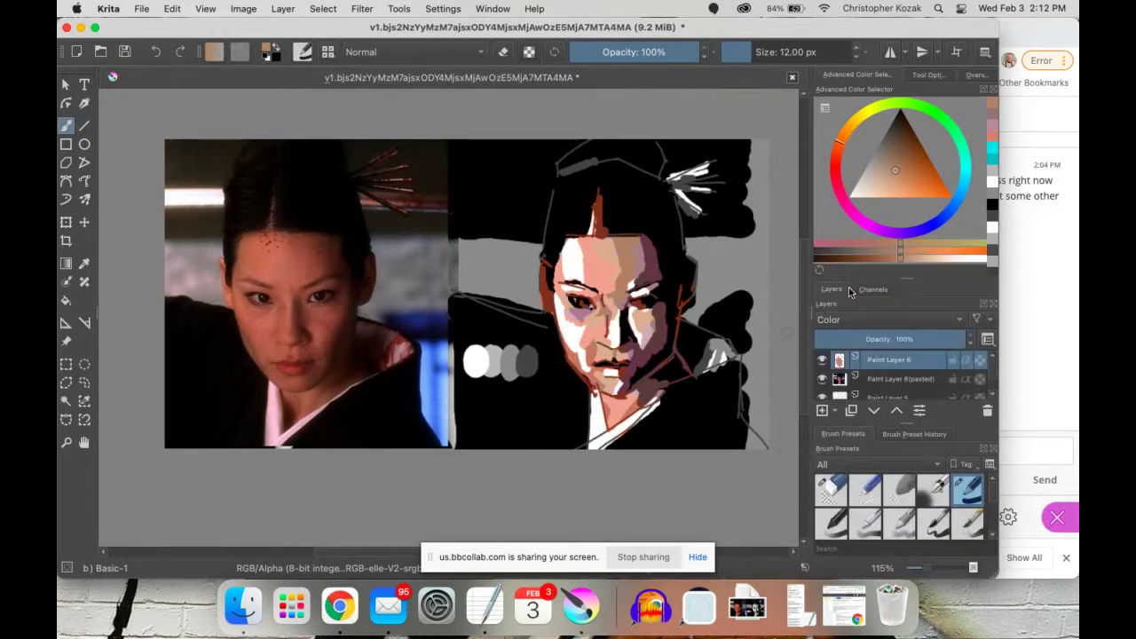
{"action": "left_click", "coordinate": [873, 325]}
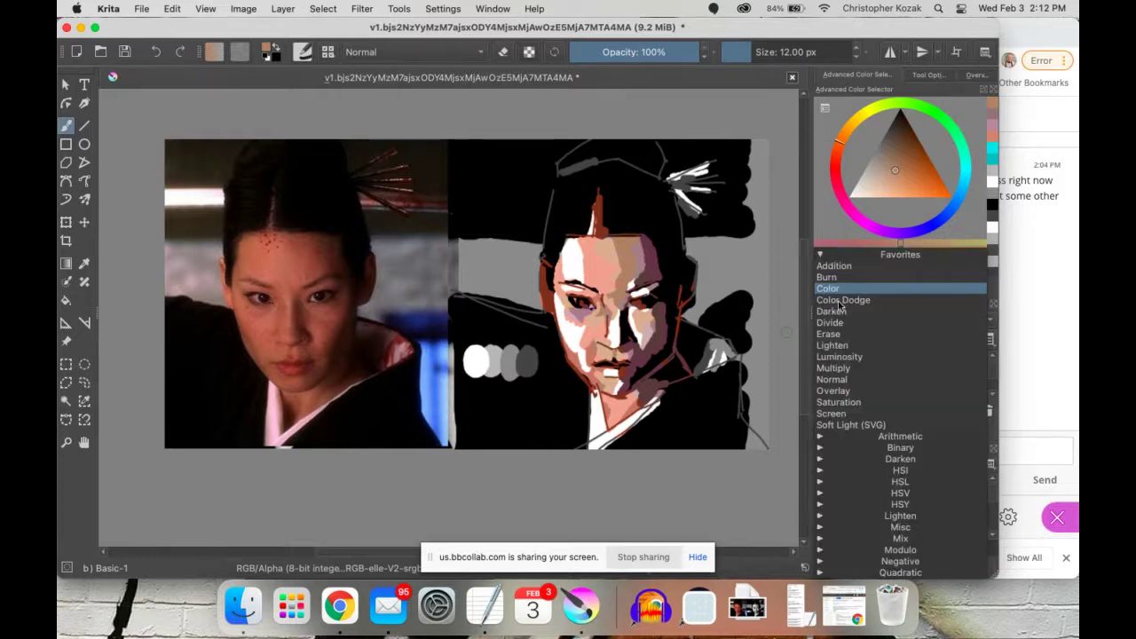
{"action": "key", "text": "Escape"}
{"action": "left_click", "coordinate": [847, 326]}
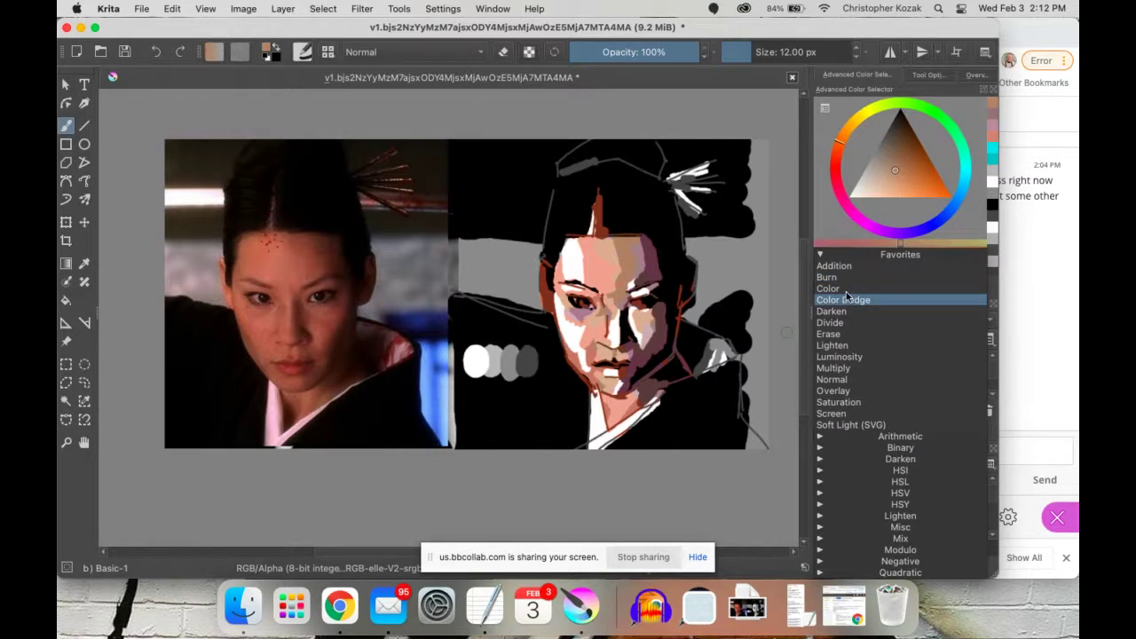
{"action": "left_click", "coordinate": [842, 290]}
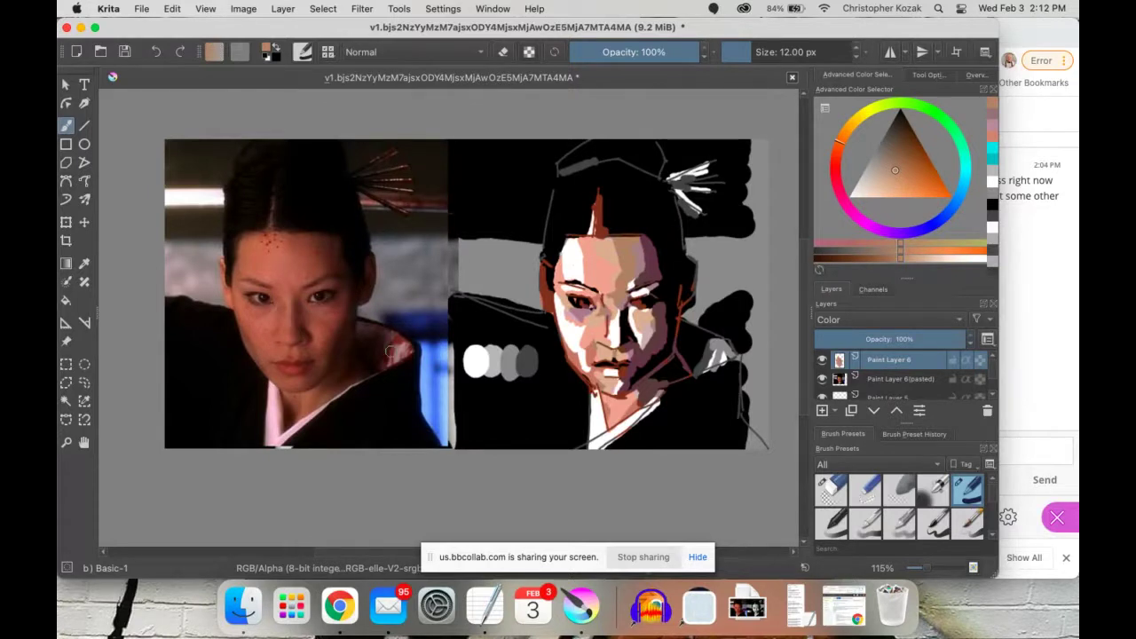
Pick a fully saturated red and tint the grey and white collar patch on the portrait's shoulder.
{"action": "left_click", "coordinate": [838, 169]}
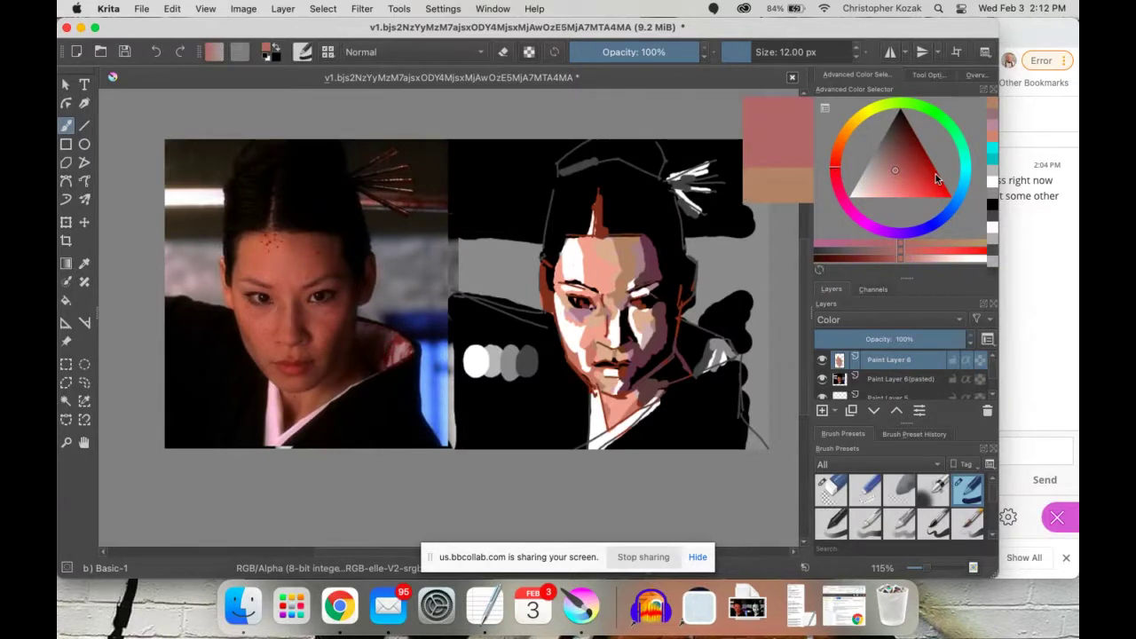
{"action": "left_click", "coordinate": [949, 197]}
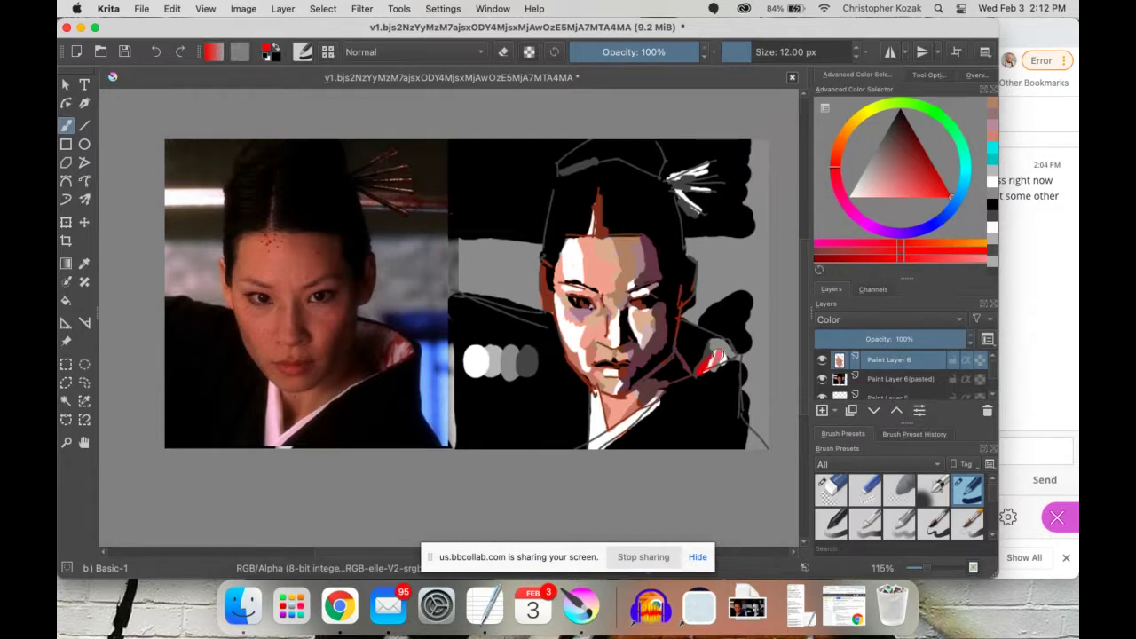
{"action": "mouse_move", "coordinate": [700, 373]}
{"action": "left_mouse_down"}
{"action": "mouse_move", "coordinate": [733, 353]}
{"action": "mouse_move", "coordinate": [695, 359]}
{"action": "left_mouse_up"}
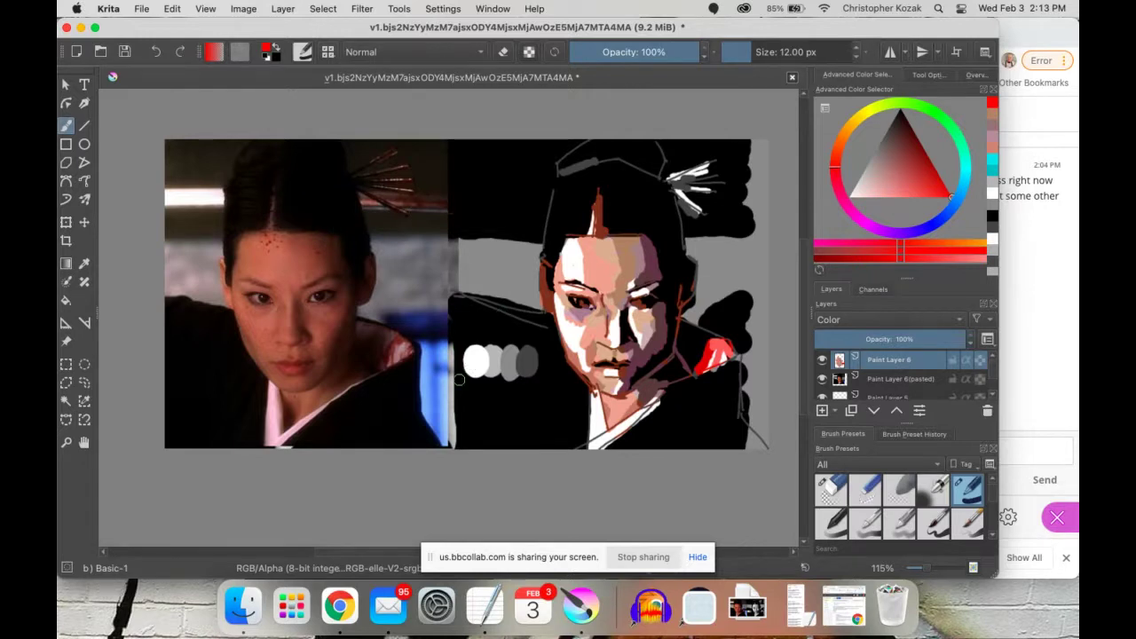
Try a red stroke over the grey value swatches, undo it, and reselect Color as the layer's blending mode.
{"action": "left_click_drag", "start_coordinate": [531, 371], "coordinate": [489, 362]}
{"action": "key", "text": "ctrl+z"}
{"action": "left_click", "coordinate": [855, 318]}
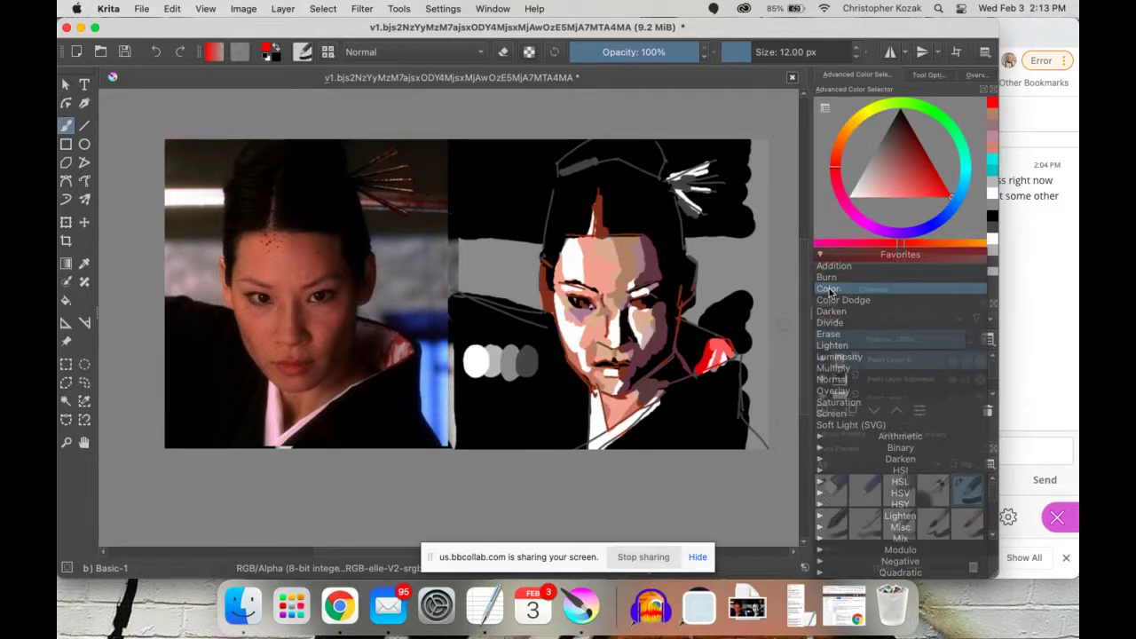
{"action": "left_click", "coordinate": [830, 290]}
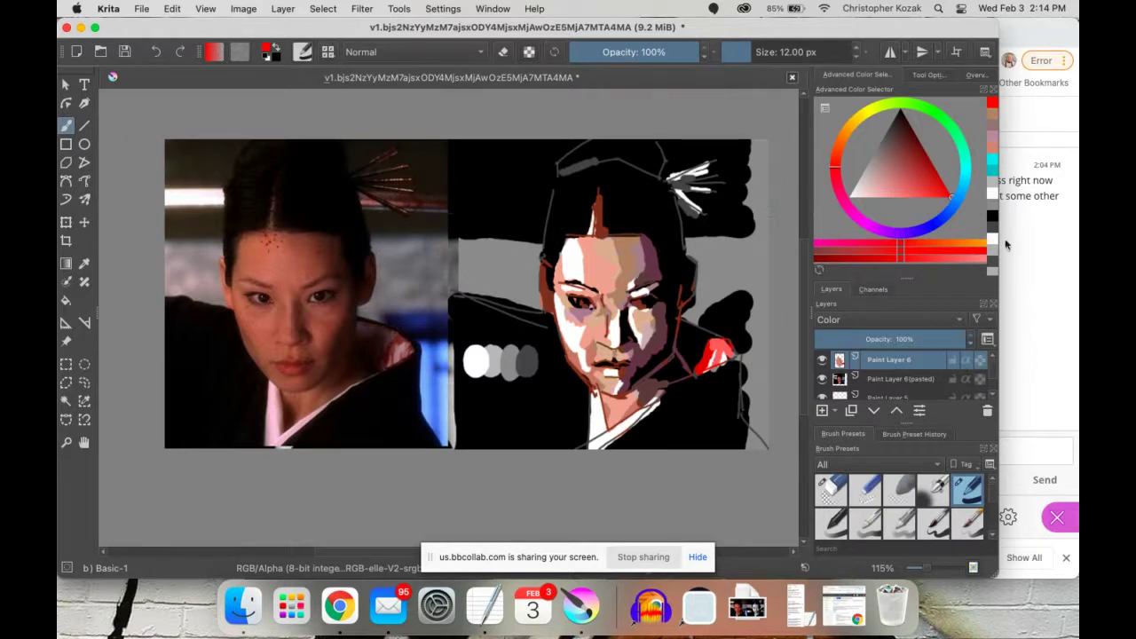
Switch to the Blackboard Collaborate session in Chrome.
{"action": "key", "text": "super+Tab"}
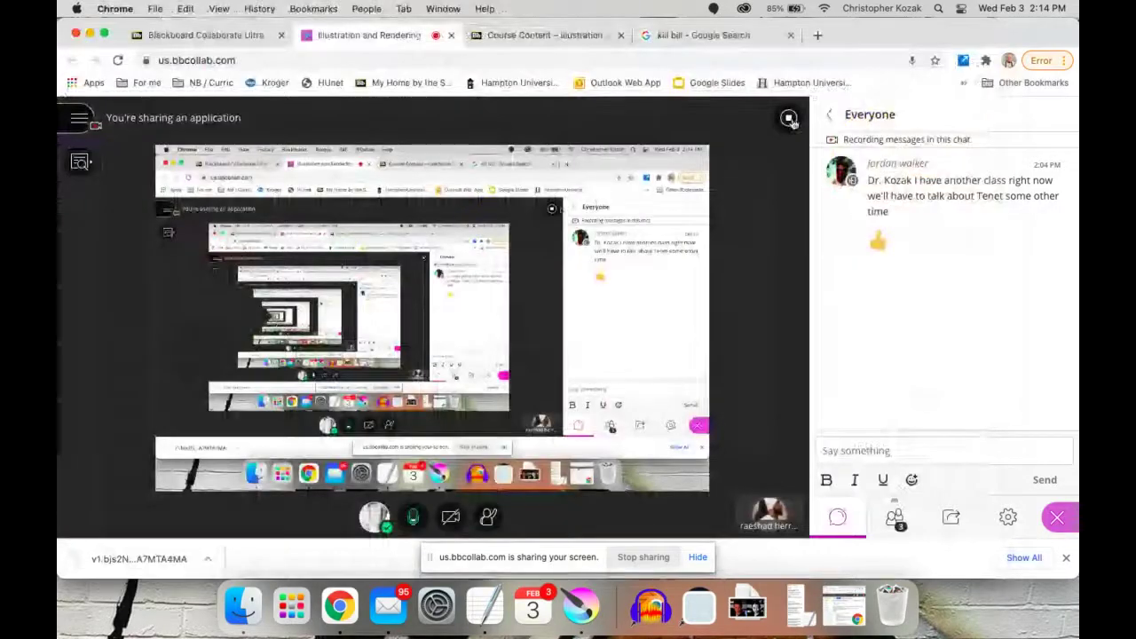